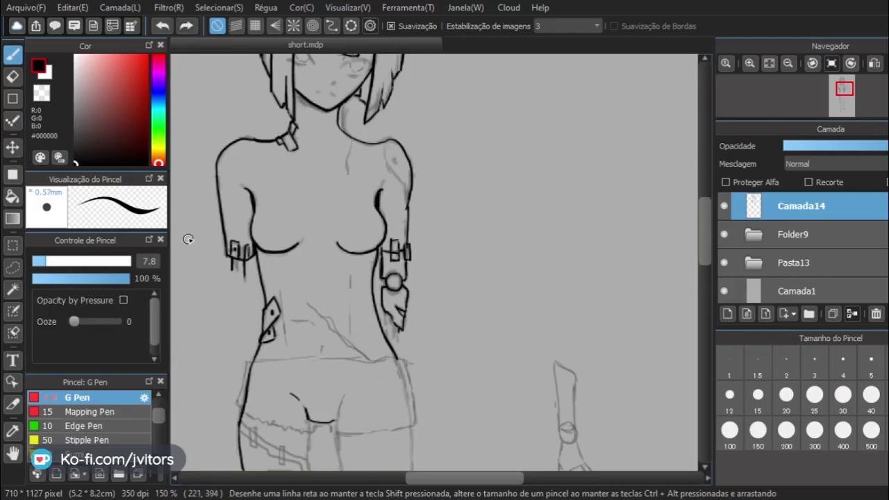
Try a long curved stroke on the empty canvas beside the figure's arm.
drag(195, 248, 212, 383)
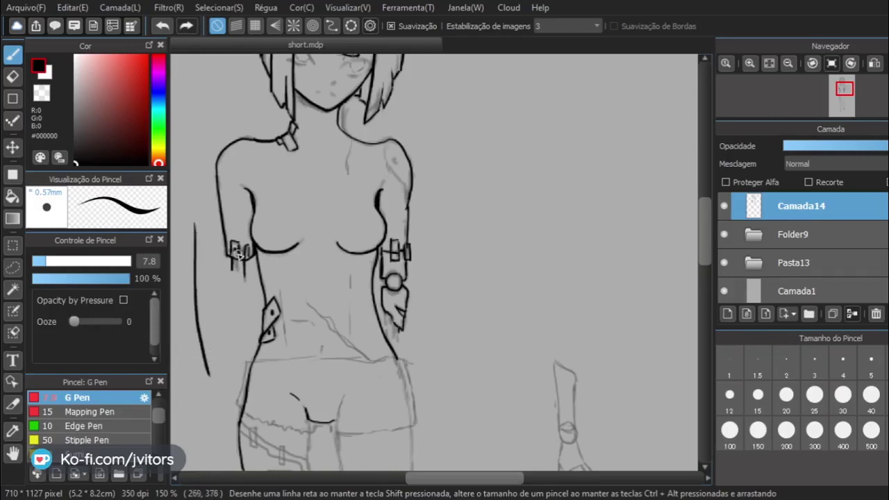
key(ctrl+z)
Clean up the inked corner where the crotch line meets the inner thigh, using the Eraser at size 10.
scroll(234, 371, down, 5)
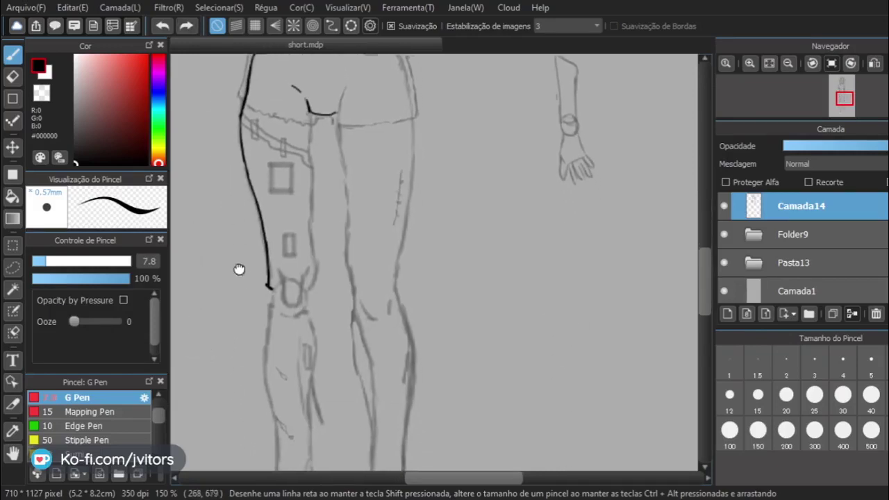
drag(238, 269, 235, 248)
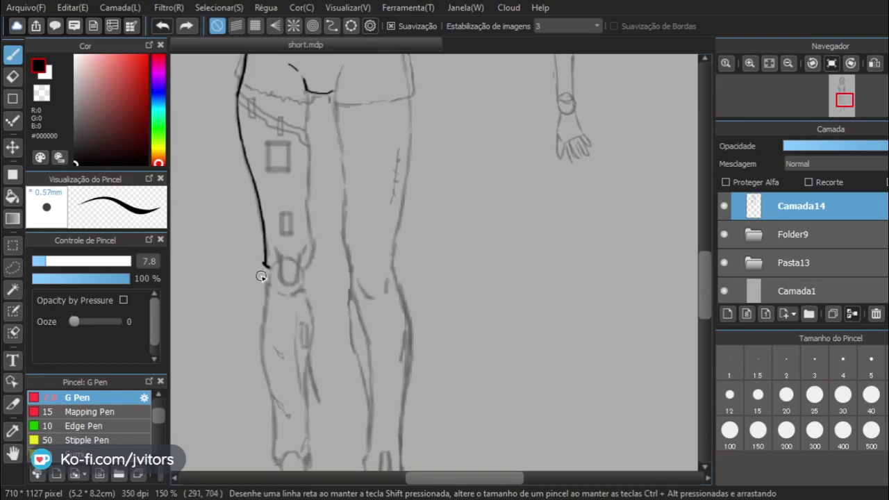
click(14, 96)
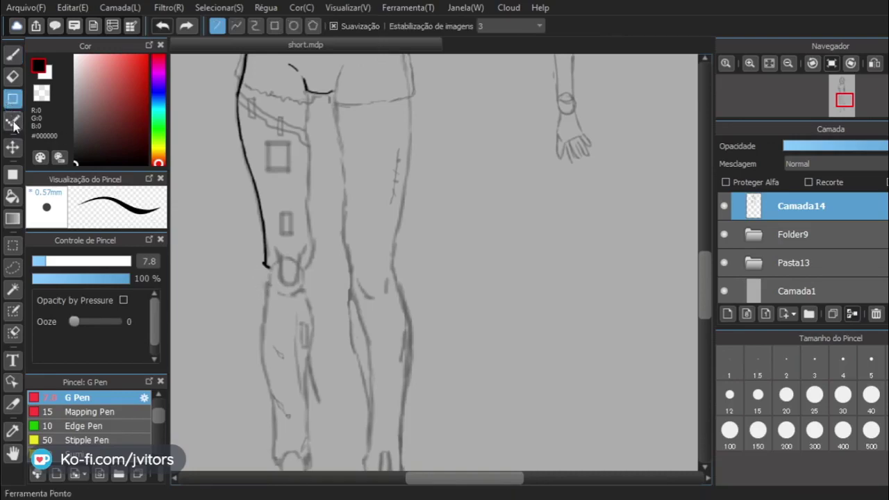
click(13, 76)
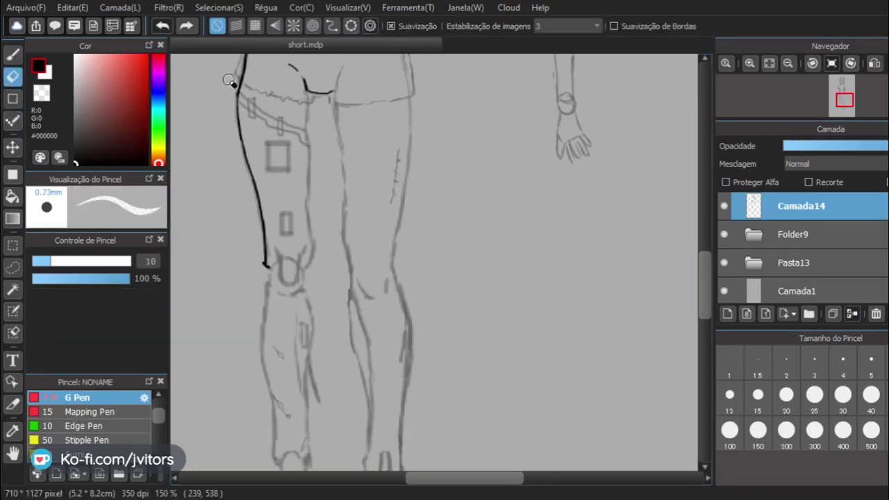
mouse_move(741, 82)
click(749, 66)
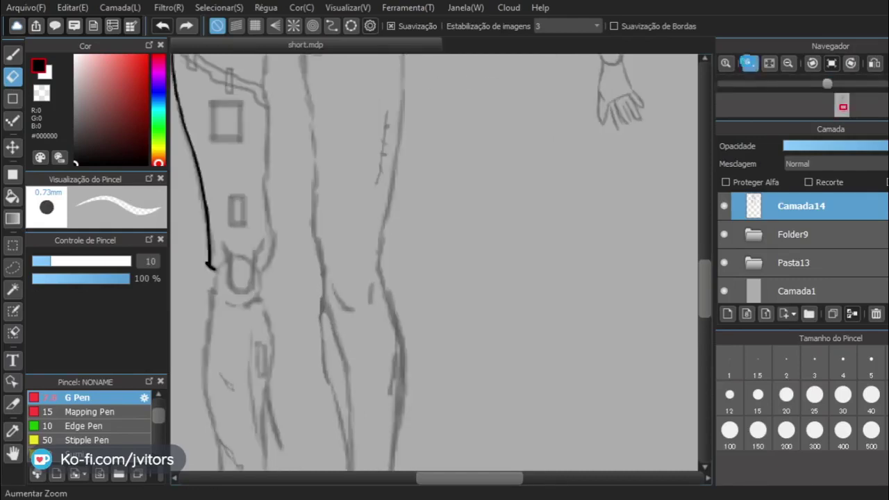
click(749, 66)
drag(396, 282, 590, 169)
mouse_move(302, 154)
mouse_down()
mouse_move(331, 204)
mouse_move(341, 194)
mouse_move(339, 230)
mouse_up()
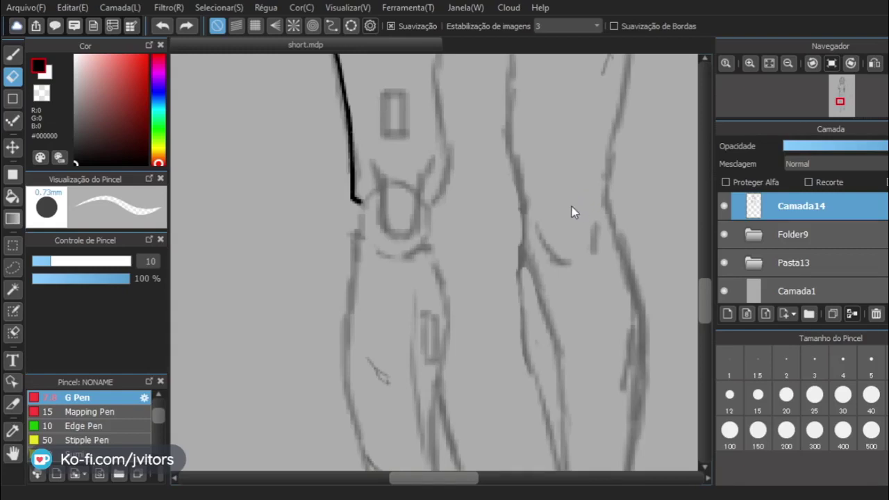
scroll(478, 82, up, 1)
scroll(478, 82, down, 1)
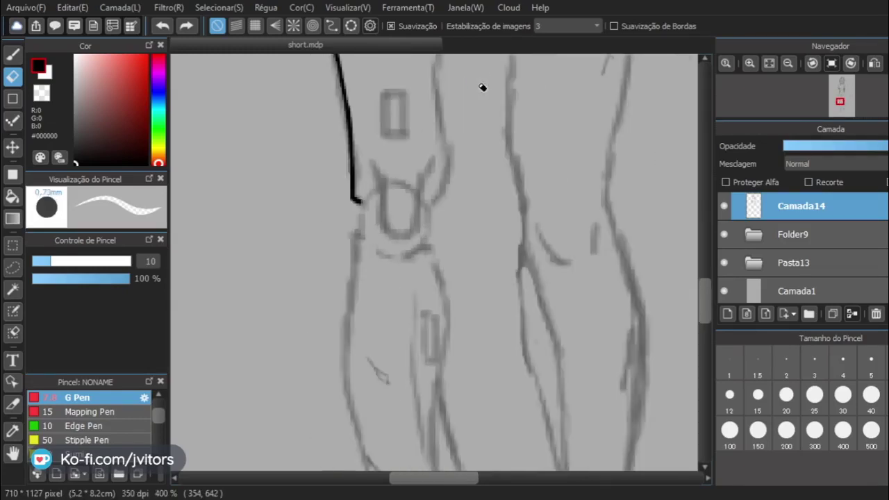
drag(285, 193, 278, 307)
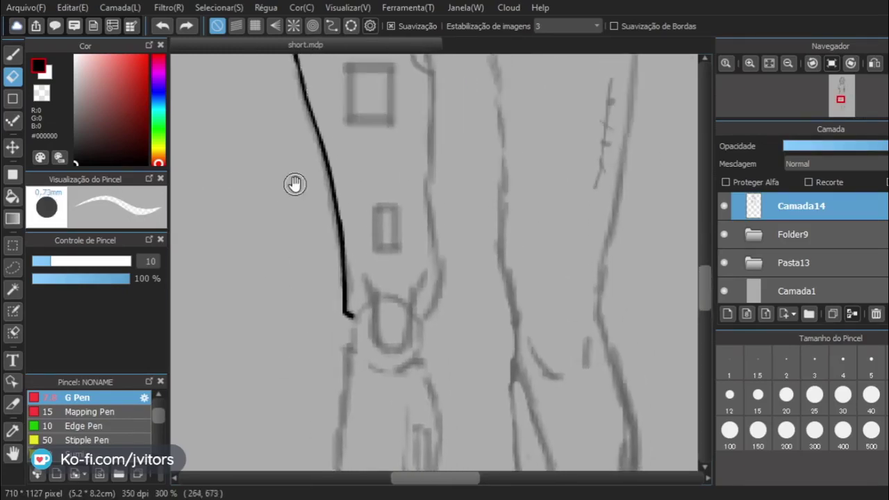
mouse_move(297, 166)
mouse_down()
mouse_move(284, 337)
mouse_move(295, 357)
mouse_up()
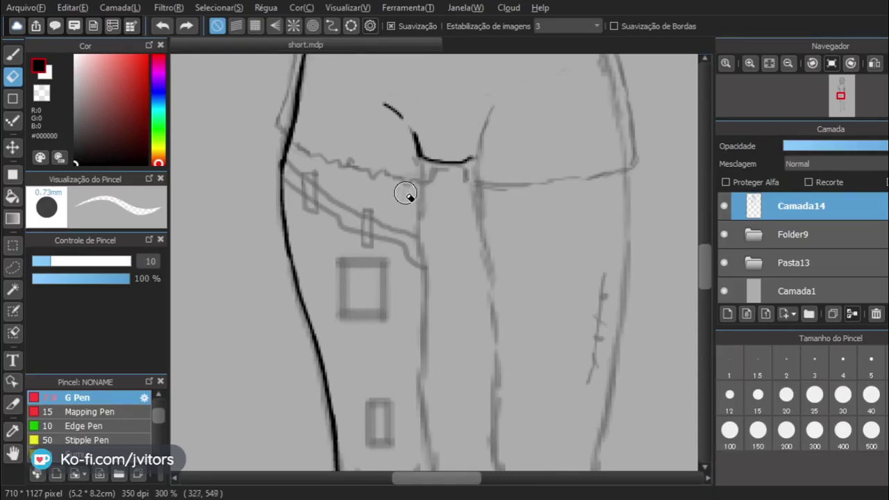
drag(433, 180, 414, 166)
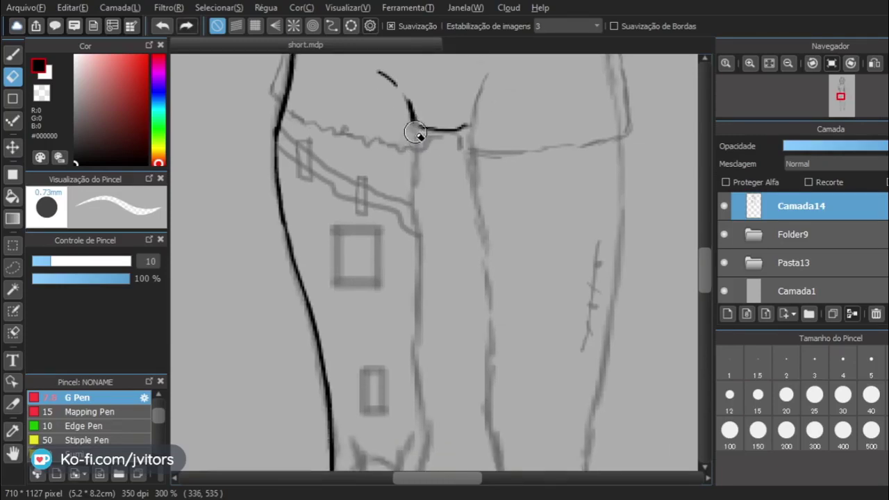
Ink the upper inner-thigh contour from the crotch down to the thigh strap with the G Pen at size 7.8.
click(12, 54)
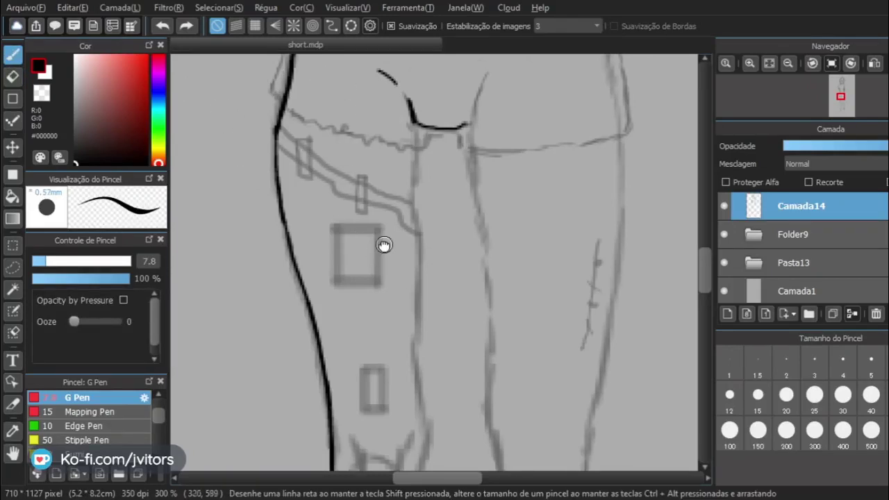
scroll(383, 246, up, 1)
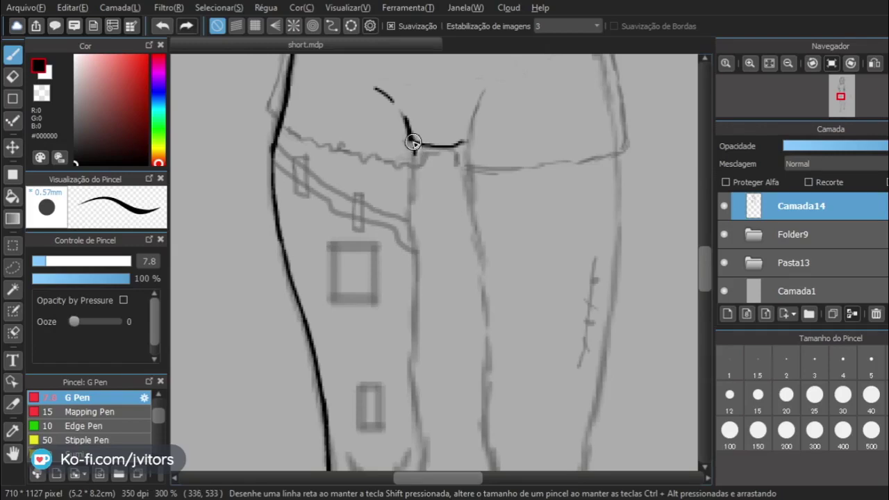
drag(413, 146, 415, 198)
key(ctrl+z)
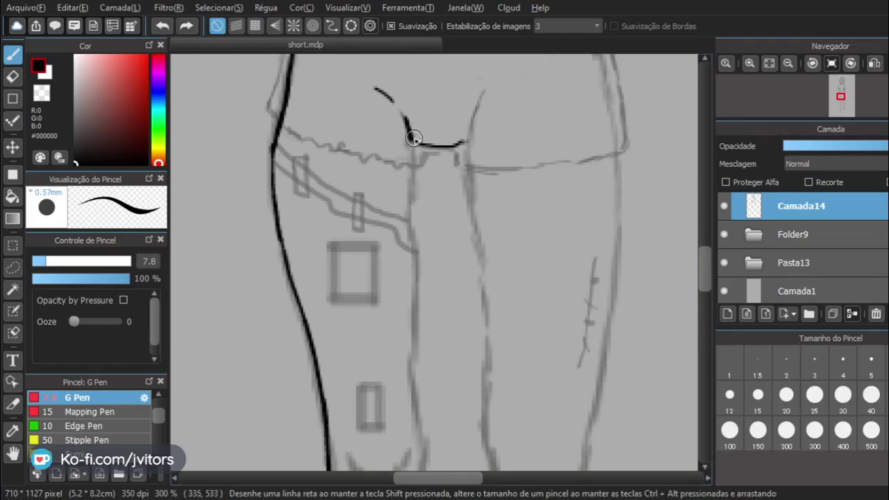
drag(414, 158, 410, 208)
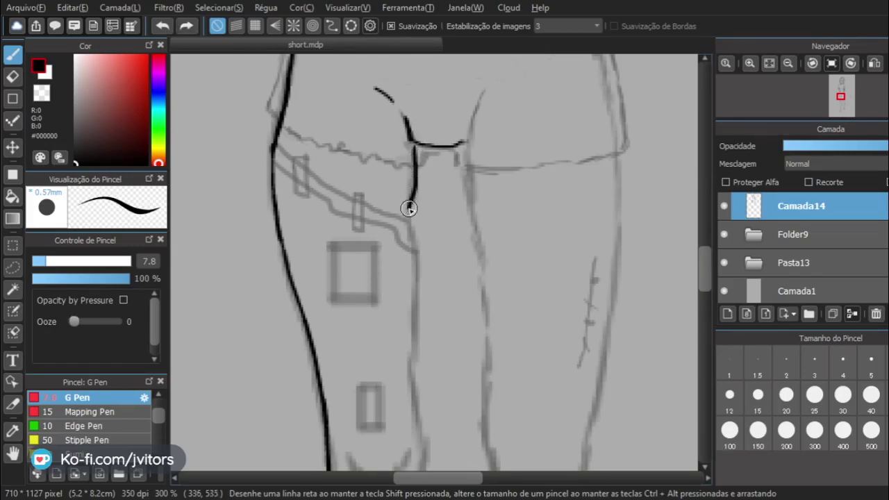
key(ctrl+z)
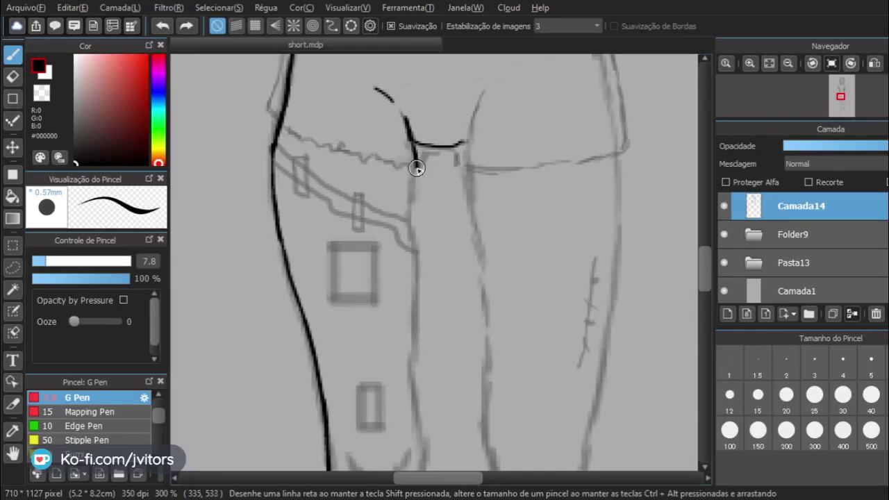
drag(411, 192, 410, 218)
key(ctrl+z)
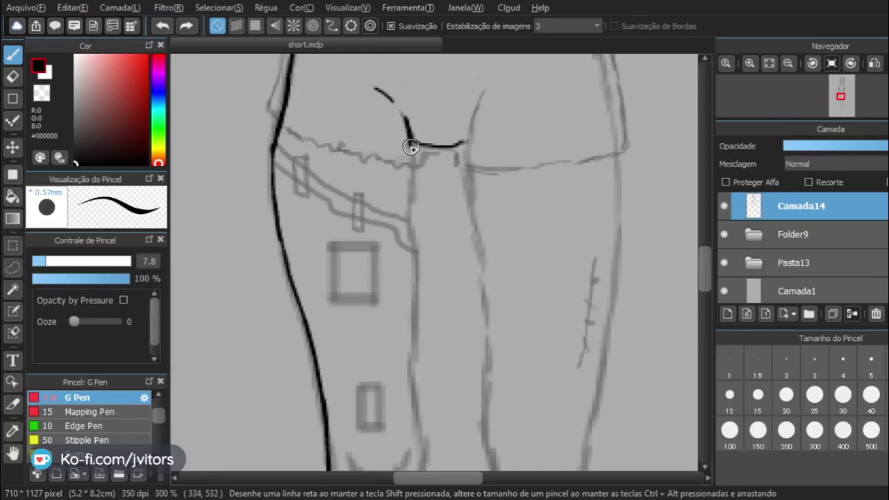
drag(415, 161, 414, 230)
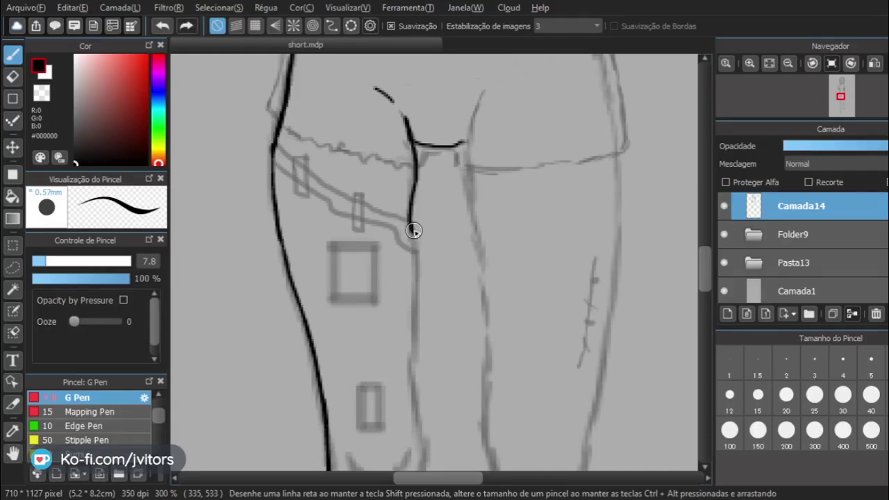
key(ctrl+z)
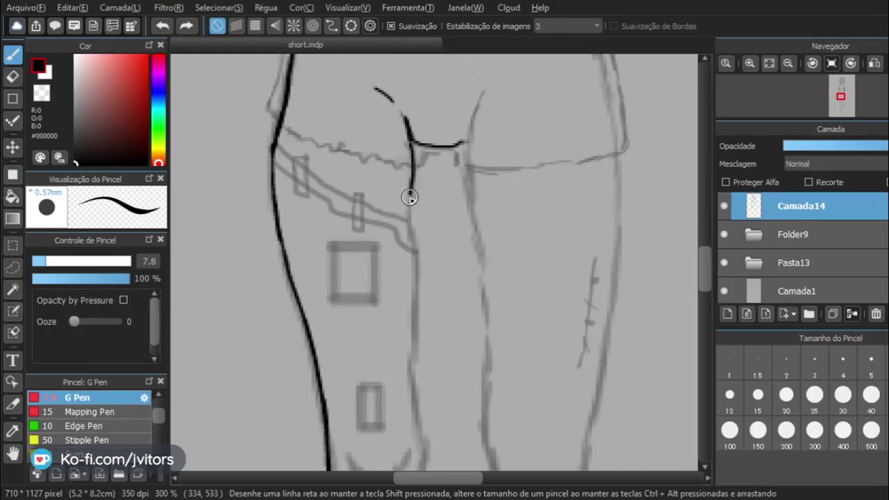
drag(409, 198, 413, 235)
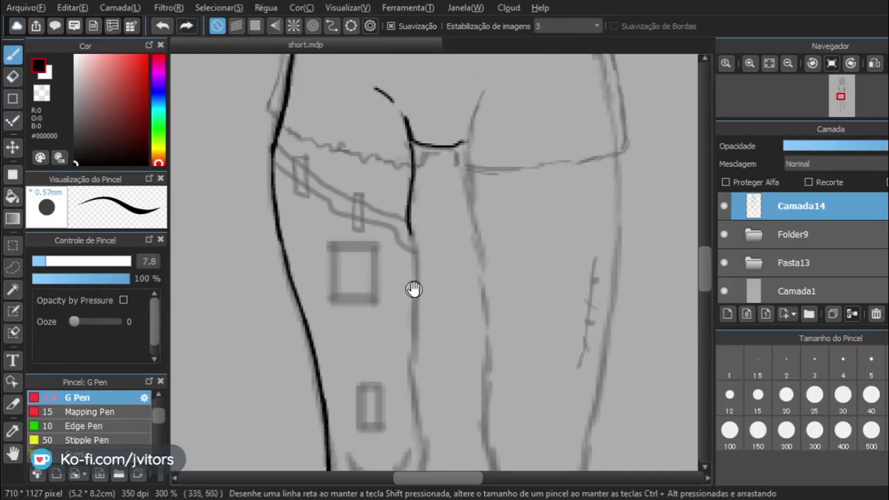
Trim the inner-thigh line's end at the thigh strap with the Eraser and ink its short continuation along the strap's edge.
drag(413, 288, 411, 211)
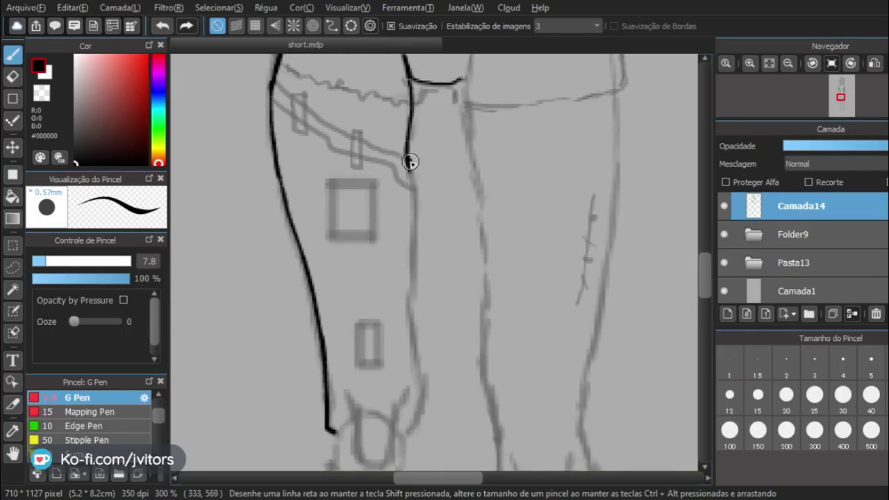
click(13, 76)
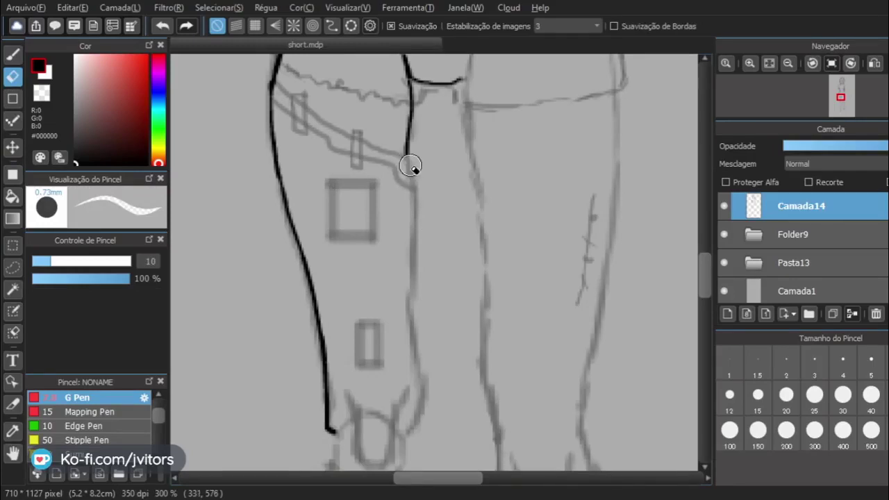
click(12, 54)
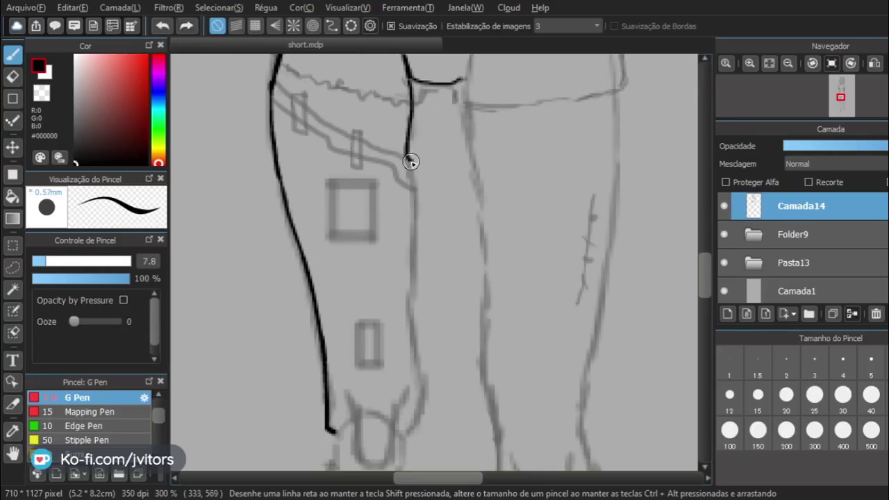
drag(414, 178, 415, 184)
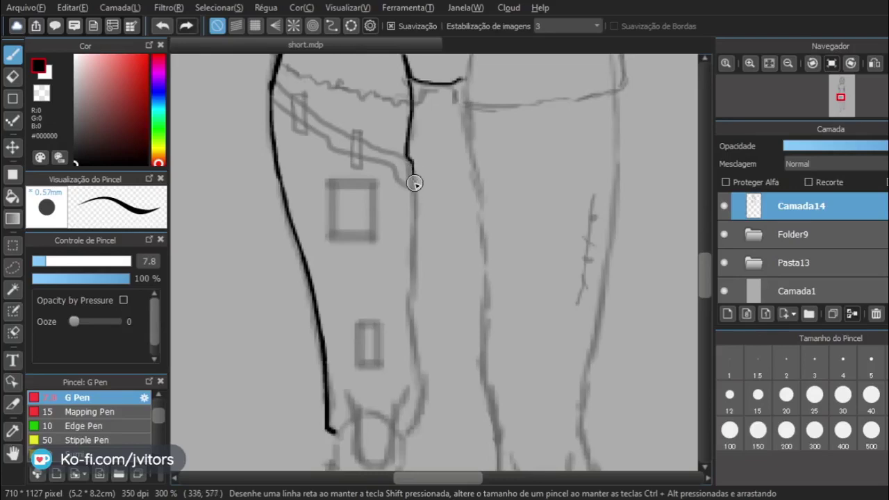
key(ctrl+z)
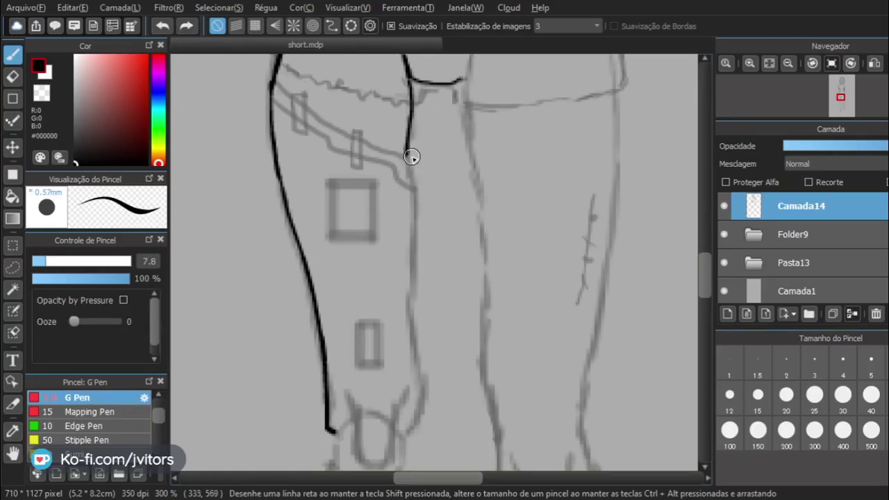
drag(413, 169, 412, 238)
key(ctrl+z)
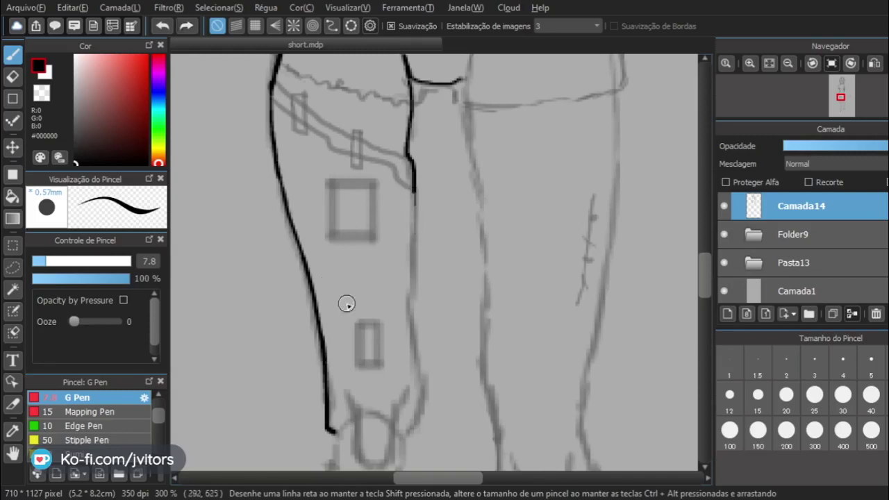
Try to ink the lower inner-thigh contour in one upward stroke from the knee to the thigh strap.
scroll(399, 423, down, 2)
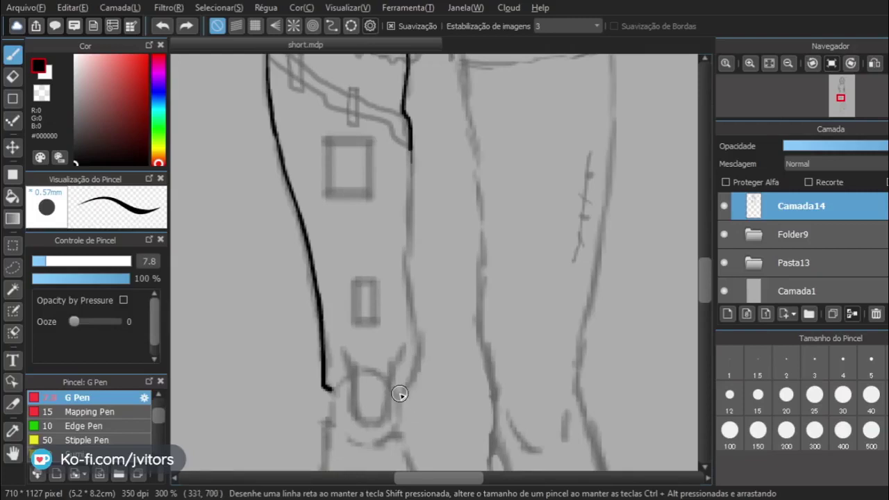
mouse_move(409, 384)
mouse_down()
mouse_move(419, 347)
mouse_move(408, 292)
mouse_move(410, 139)
mouse_up()
key(ctrl+z)
mouse_move(398, 387)
mouse_down()
mouse_move(414, 371)
mouse_move(416, 329)
mouse_move(406, 283)
mouse_move(404, 119)
mouse_up()
key(ctrl+z)
drag(415, 370, 406, 287)
key(ctrl+z)
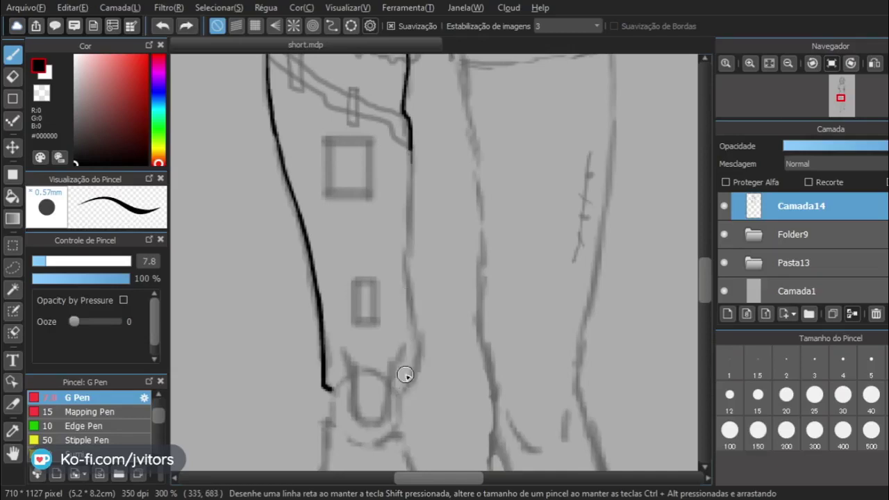
mouse_move(397, 389)
mouse_down()
mouse_move(398, 403)
mouse_move(416, 363)
mouse_move(402, 232)
mouse_move(414, 157)
mouse_up()
key(ctrl+z)
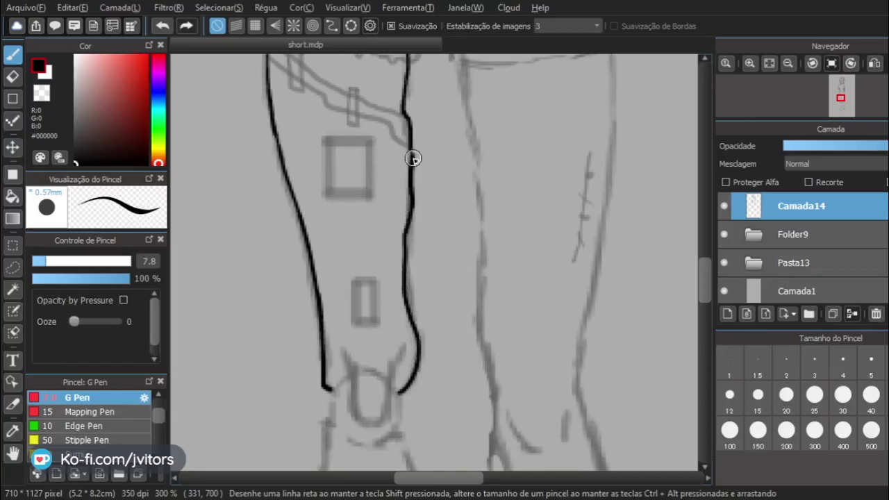
key(ctrl+z)
mouse_move(398, 392)
mouse_down()
mouse_move(414, 361)
mouse_move(403, 238)
mouse_move(412, 143)
mouse_up()
key(ctrl+z)
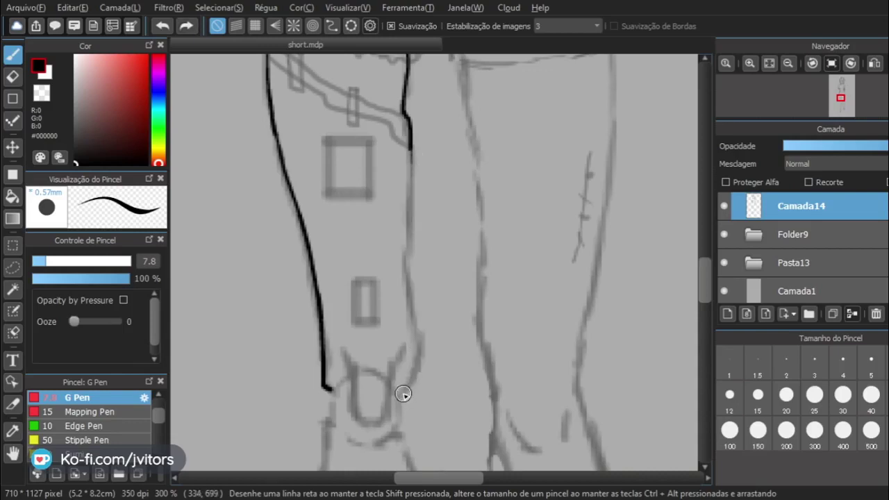
mouse_move(402, 389)
mouse_down()
mouse_move(417, 349)
mouse_move(403, 222)
mouse_move(413, 144)
mouse_move(407, 270)
mouse_up()
key(ctrl+z)
key(ctrl+z)
key(ctrl+z)
Try to ink the inner-thigh contour downward from the thigh strap toward the knee.
mouse_move(404, 143)
mouse_down()
mouse_move(408, 272)
mouse_move(421, 350)
mouse_move(395, 395)
mouse_up()
key(ctrl+z)
drag(410, 164, 407, 177)
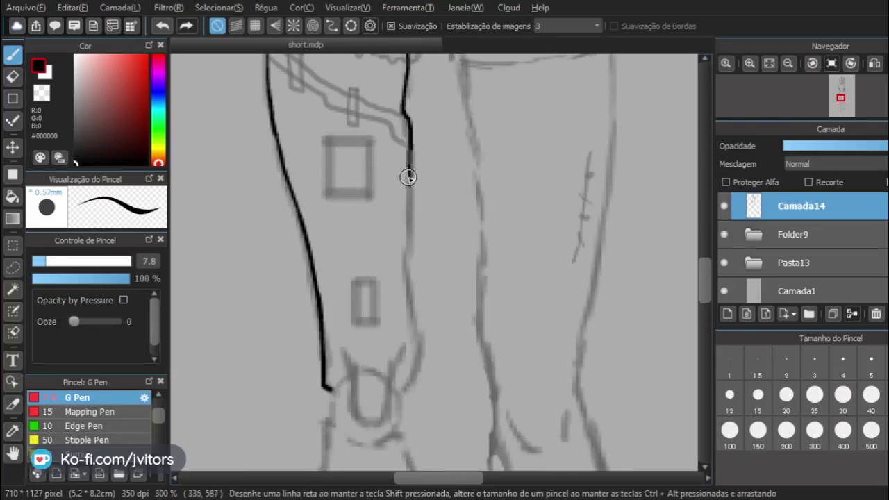
key(ctrl+z)
drag(407, 143, 409, 223)
key(ctrl+z)
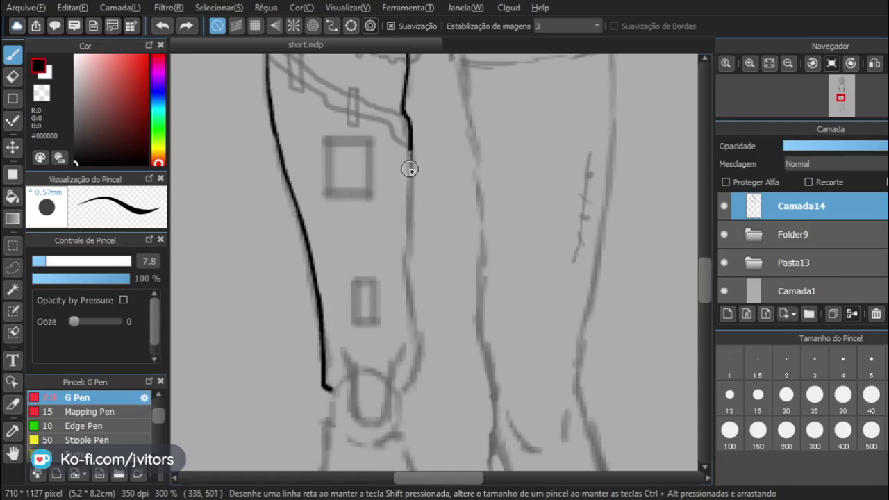
key(ctrl+z)
drag(411, 156, 409, 207)
key(ctrl+z)
drag(413, 148, 412, 195)
key(ctrl+z)
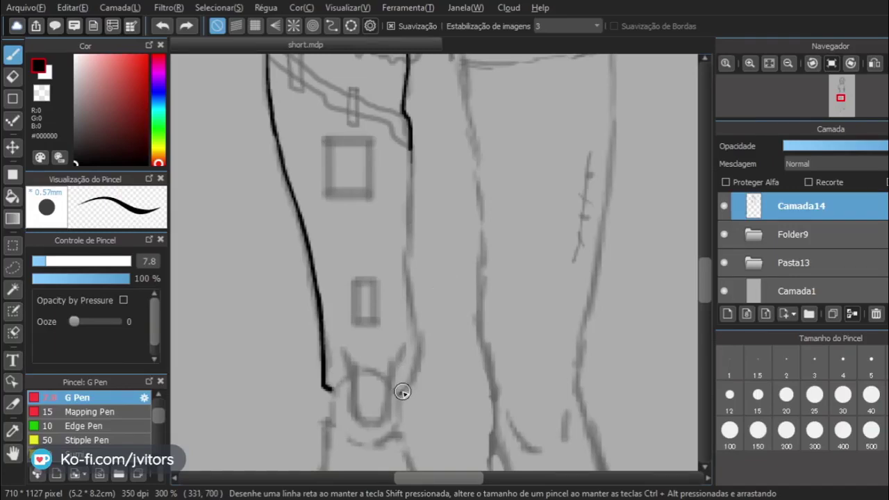
Try to ink the lower inner-thigh contour upward from the inner side of the knee.
mouse_move(403, 391)
mouse_down()
mouse_move(412, 381)
mouse_move(415, 329)
mouse_up()
key(ctrl+z)
mouse_move(399, 396)
mouse_down()
mouse_move(410, 371)
mouse_move(413, 320)
mouse_up()
key(ctrl+z)
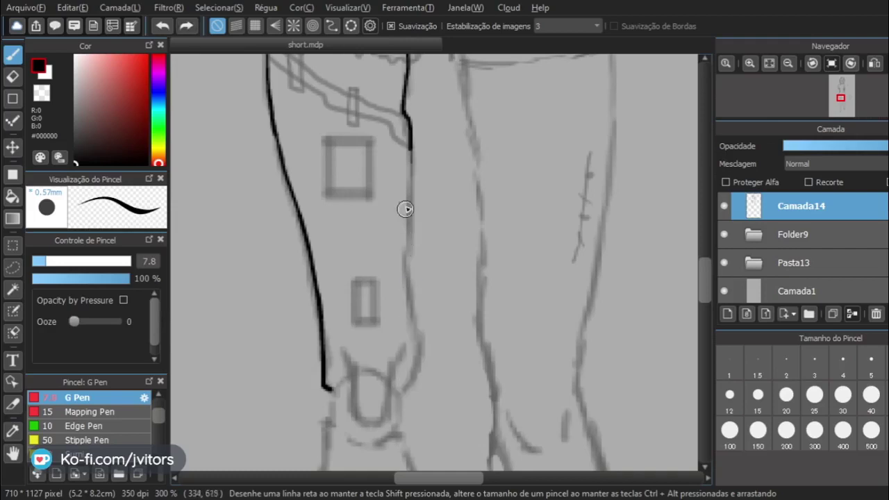
Try to ink the inner-thigh contour downward from the thigh strap, undoing each stroke and restoring the short line along the strap's edge.
mouse_move(410, 148)
mouse_down()
mouse_move(404, 195)
mouse_move(412, 174)
mouse_move(409, 206)
mouse_up()
key(ctrl+z)
key(ctrl+z)
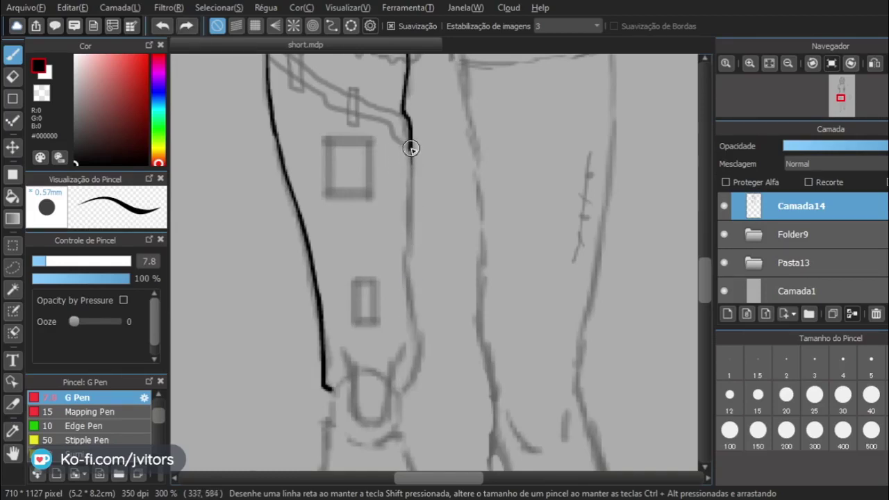
drag(410, 147, 411, 254)
key(ctrl+z)
drag(411, 145, 410, 202)
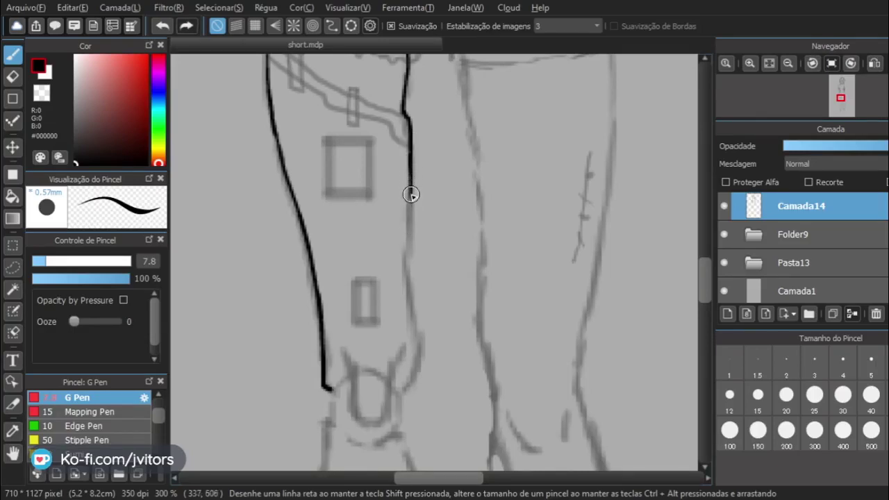
key(ctrl+z)
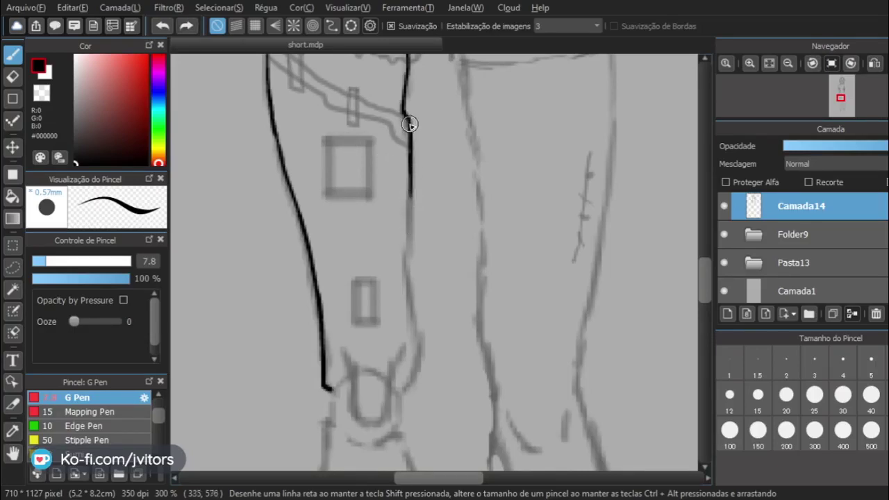
key(ctrl+z)
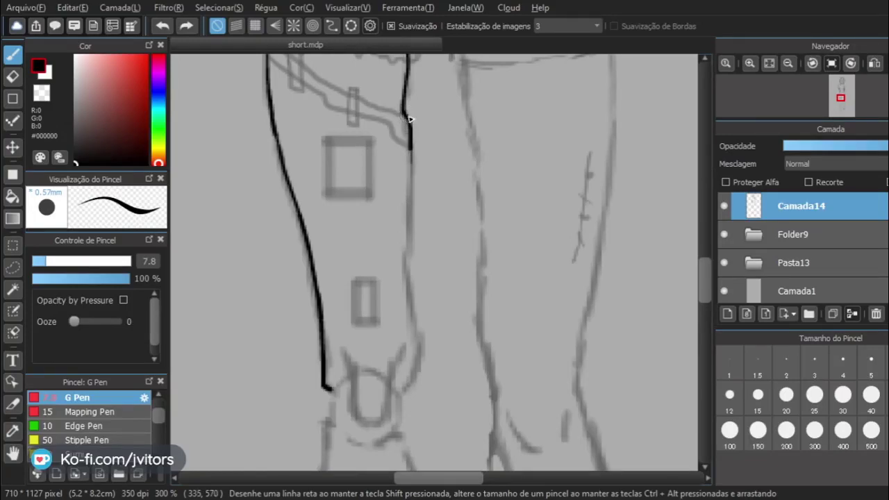
key(ctrl+z)
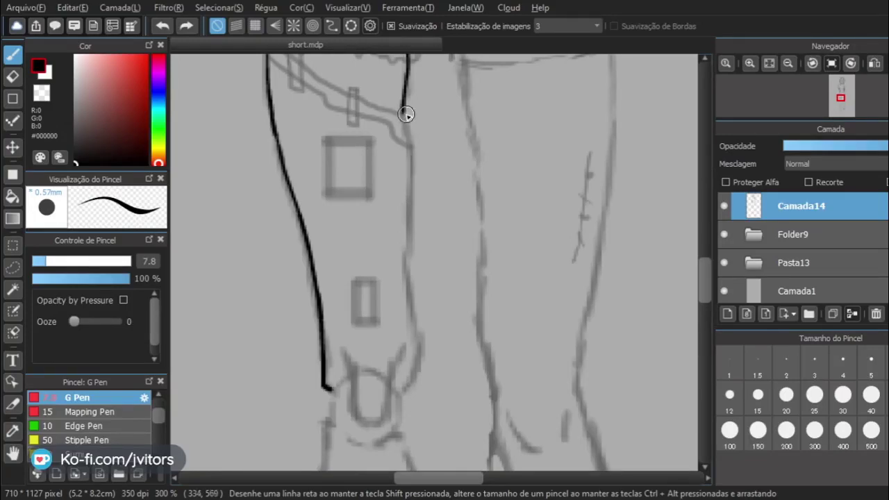
key(ctrl+y)
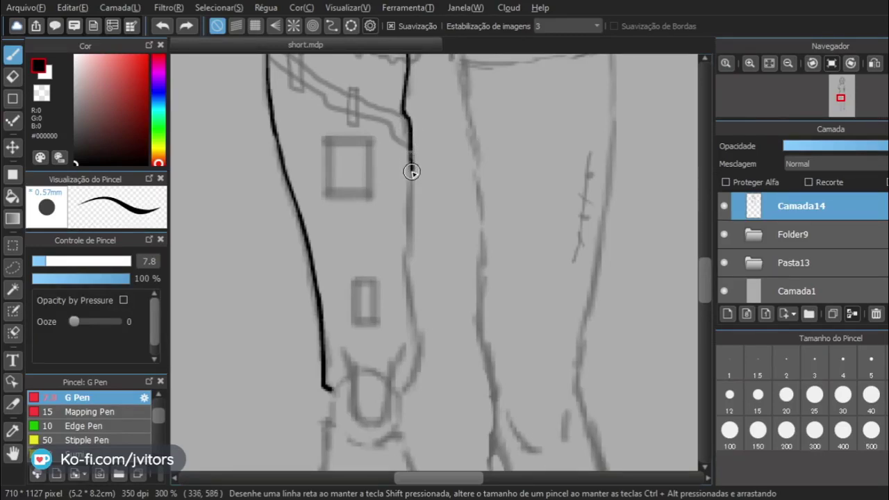
Ink the lower inner-thigh contour from below the thigh strap to the curved inner edge of the knee with the G Pen.
drag(410, 150, 405, 229)
key(ctrl+z)
drag(410, 148, 412, 184)
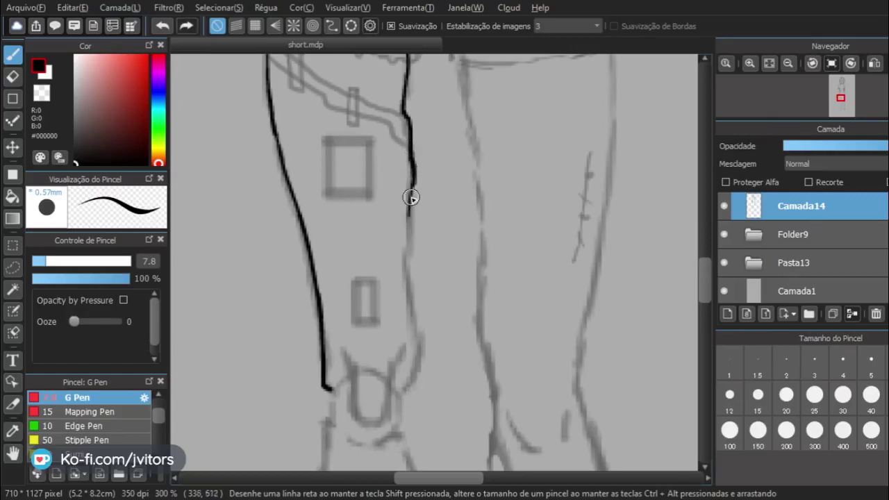
key(ctrl+z)
drag(415, 167, 407, 282)
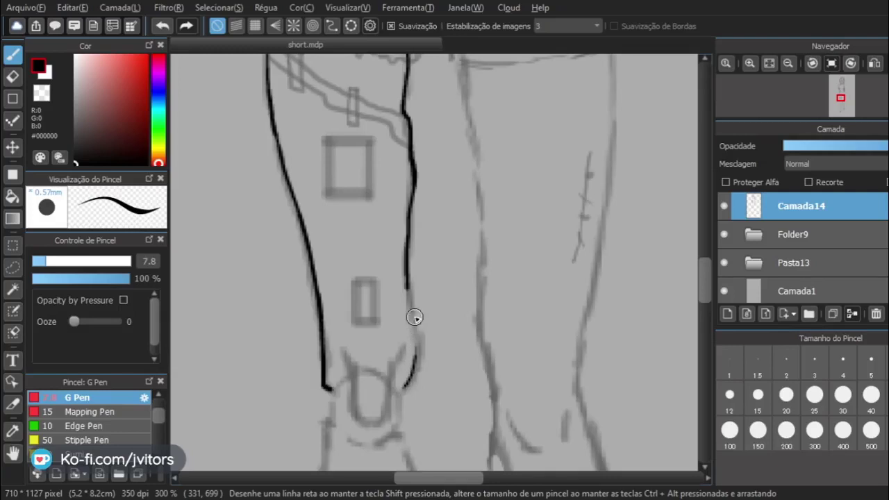
mouse_move(401, 392)
mouse_down()
mouse_move(415, 357)
mouse_move(407, 259)
mouse_up()
Try to ink the round knee outline freehand with the G Pen at size 7.8.
drag(401, 138, 415, 298)
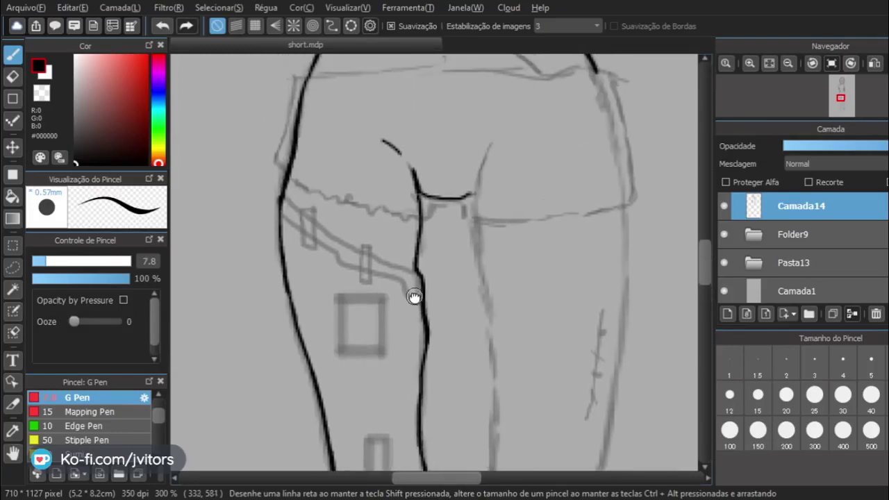
drag(438, 377, 414, 189)
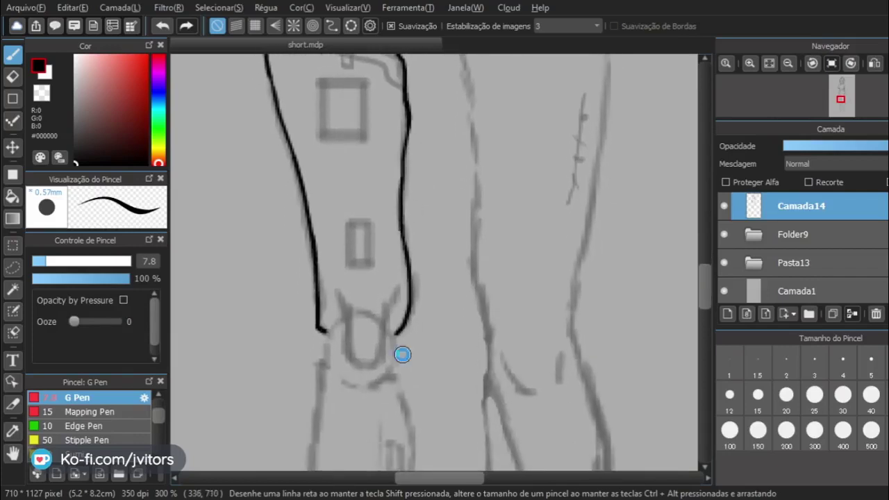
drag(383, 333, 400, 266)
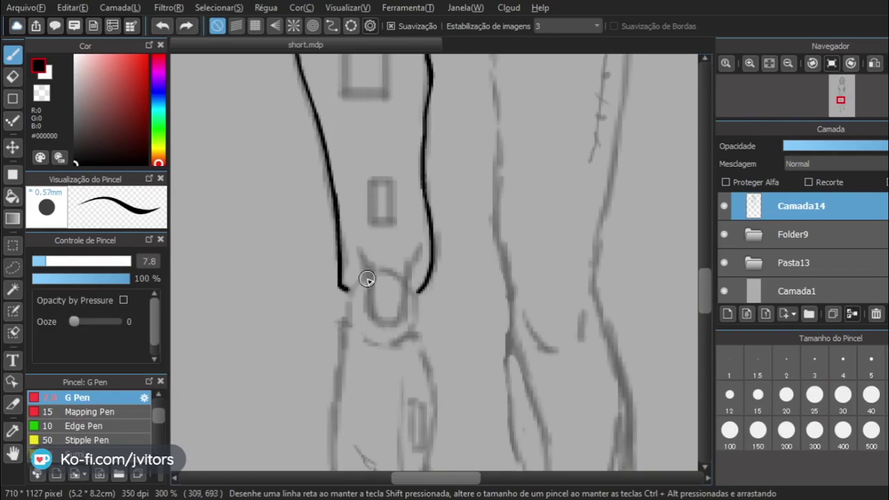
drag(356, 286, 354, 309)
key(ctrl+z)
key(ctrl+z)
mouse_move(364, 276)
mouse_down()
mouse_move(349, 304)
mouse_move(354, 334)
mouse_move(379, 347)
mouse_move(401, 339)
mouse_move(413, 321)
mouse_move(408, 290)
mouse_move(388, 271)
mouse_move(359, 326)
mouse_move(383, 343)
mouse_move(414, 326)
mouse_move(414, 295)
mouse_up()
key(ctrl+z)
key(ctrl+z)
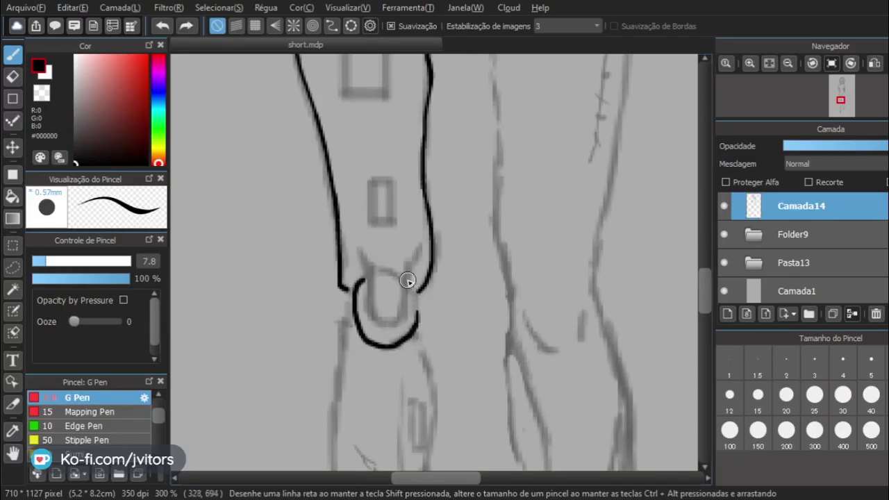
key(ctrl+z)
mouse_move(367, 280)
mouse_down()
mouse_move(352, 309)
mouse_move(379, 345)
mouse_move(402, 339)
mouse_move(414, 317)
mouse_move(355, 295)
mouse_move(354, 323)
mouse_move(378, 337)
mouse_move(405, 331)
mouse_move(354, 304)
mouse_move(367, 333)
mouse_move(397, 336)
mouse_move(415, 300)
mouse_up()
key(ctrl+z)
key(ctrl+z)
key(ctrl+z)
key(ctrl+z)
Test the ellipse shape beside the leg, reduce the brush size to 2.7, and undo the test ellipses.
click(13, 99)
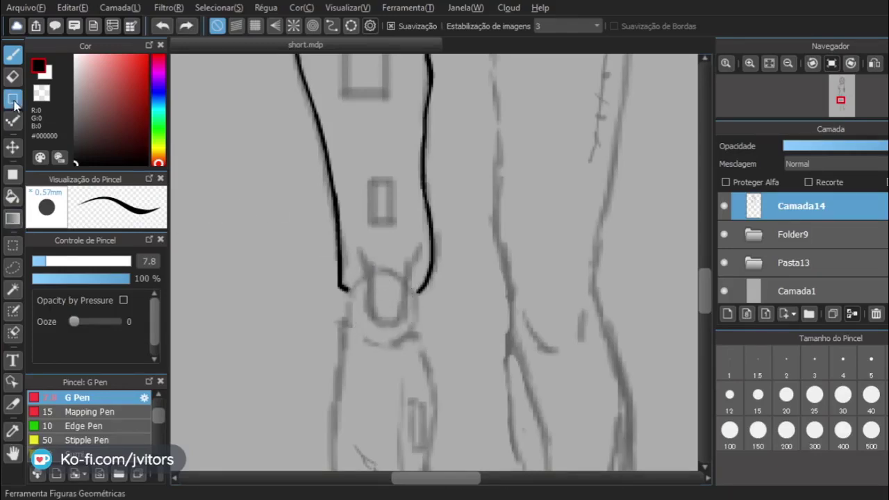
click(293, 27)
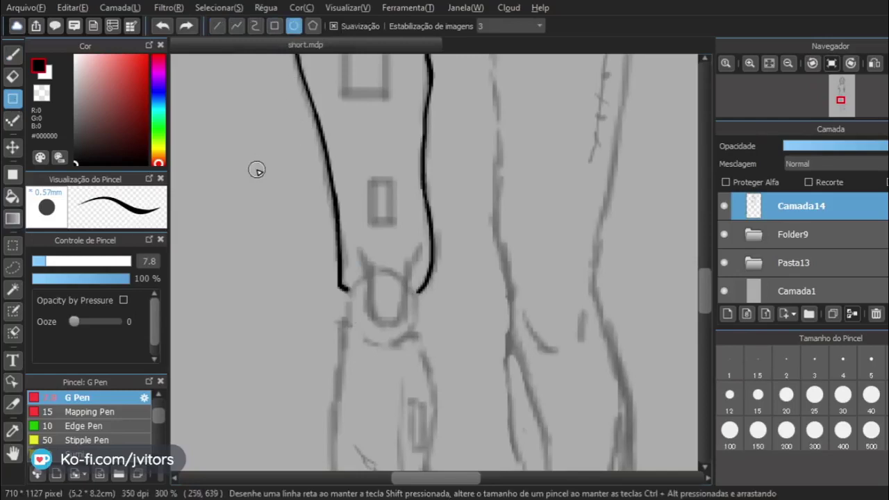
drag(251, 163, 296, 203)
key(ctrl+z)
drag(42, 261, 43, 268)
drag(210, 186, 271, 236)
key(ctrl+z)
drag(38, 261, 34, 263)
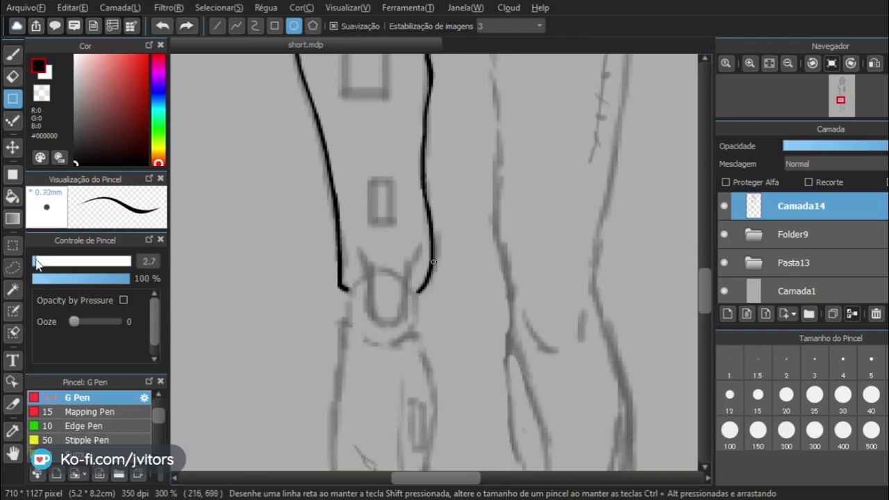
drag(200, 211, 264, 259)
key(ctrl+z)
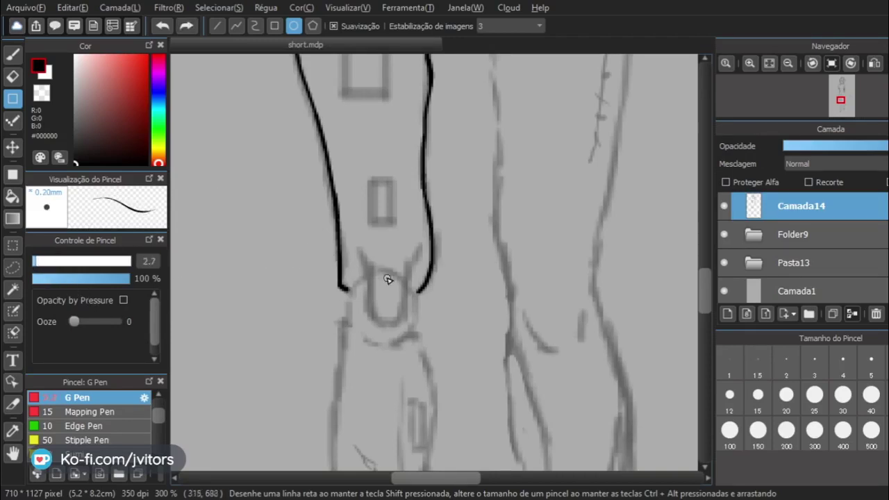
Try to draw a circle over the sketched knee outline with the ellipse shape at size 2.7.
drag(351, 287, 417, 339)
key(ctrl+z)
mouse_move(352, 274)
mouse_down()
mouse_move(401, 312)
mouse_move(416, 340)
mouse_up()
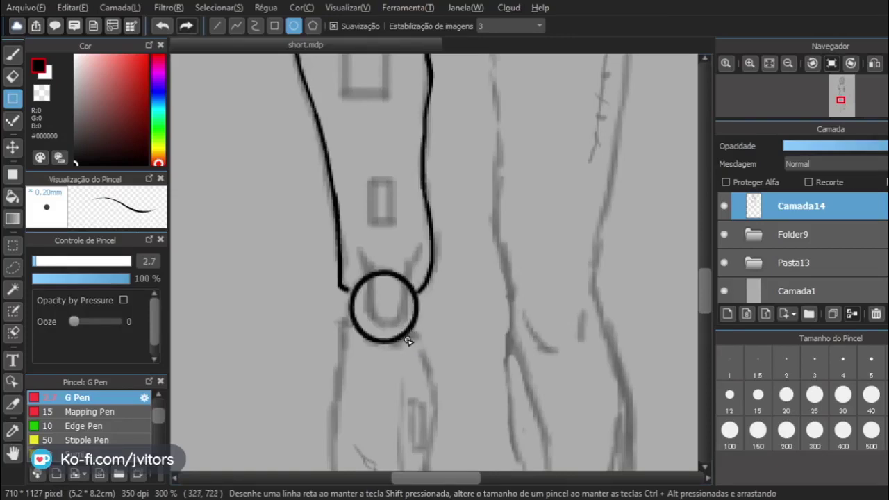
key(ctrl+z)
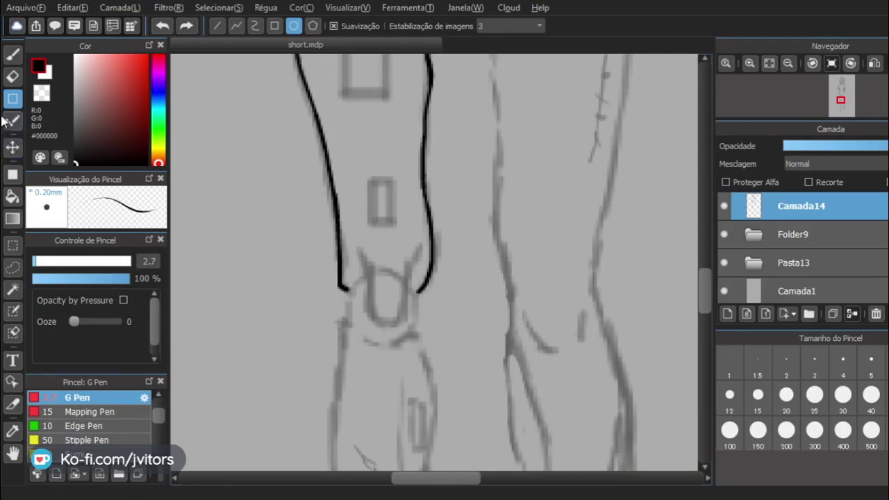
Switch back to freehand brush drawing, undo the test strokes beside the leg, and set the G Pen size to 7.8.
click(11, 53)
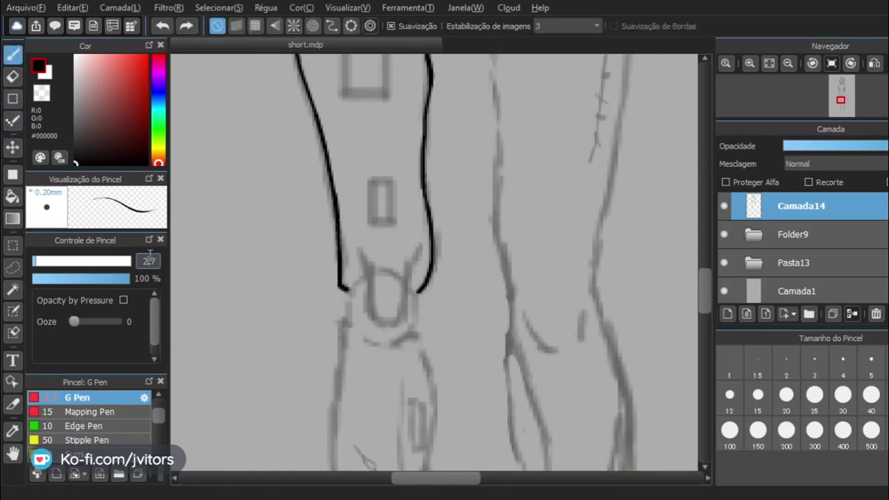
drag(220, 273, 260, 385)
key(ctrl+z)
drag(221, 172, 305, 414)
key(ctrl+z)
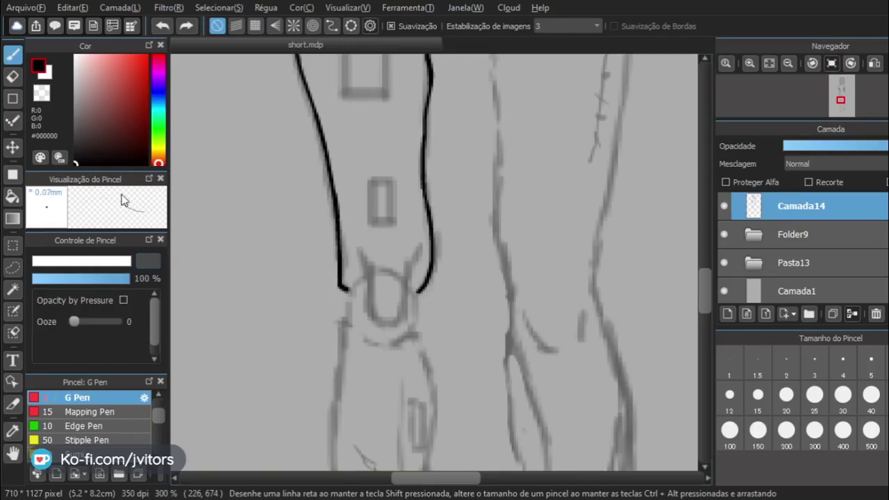
text(7.)
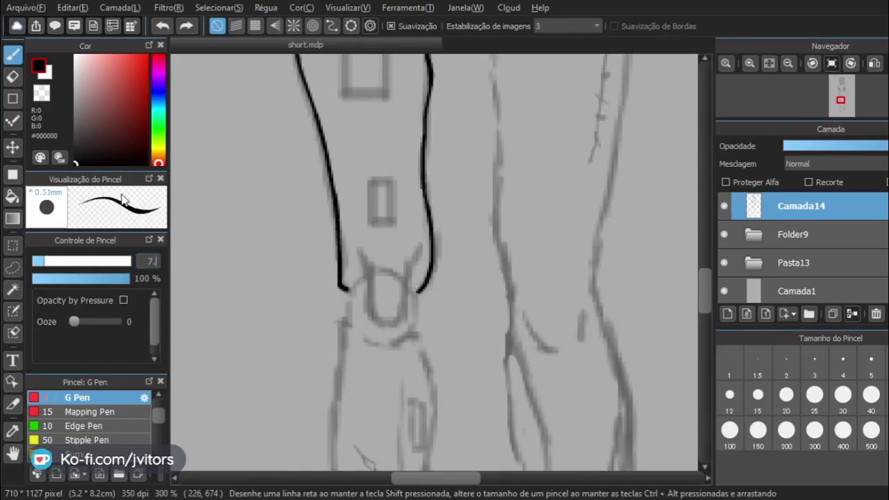
text(8)
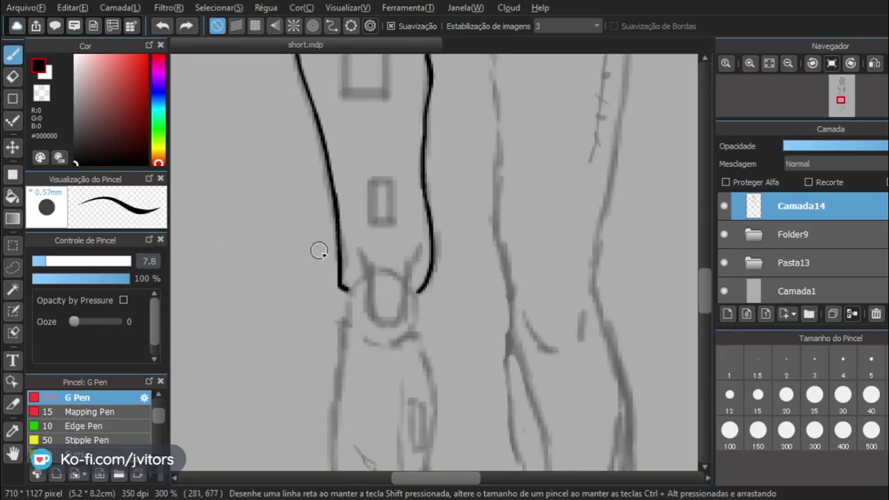
Try to ink the U-shaped kneecap with its flared upper ends in one stroke.
scroll(372, 229, down, 2)
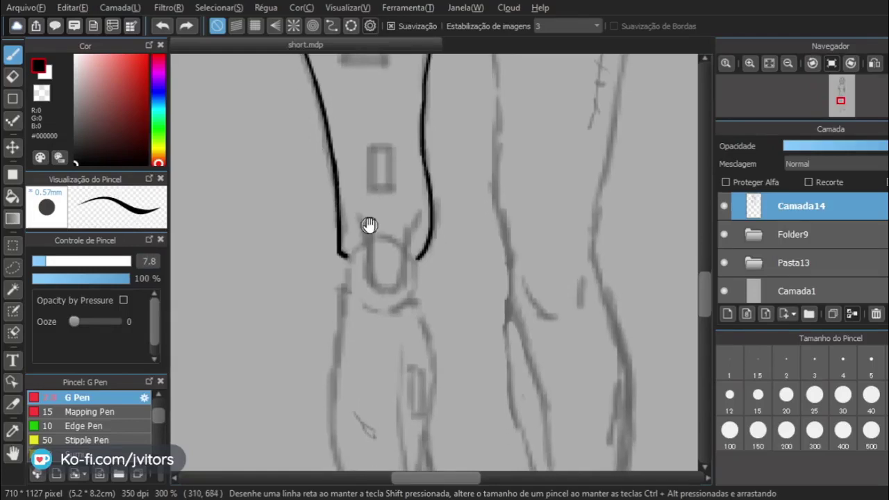
drag(372, 202, 361, 164)
key(ctrl+z)
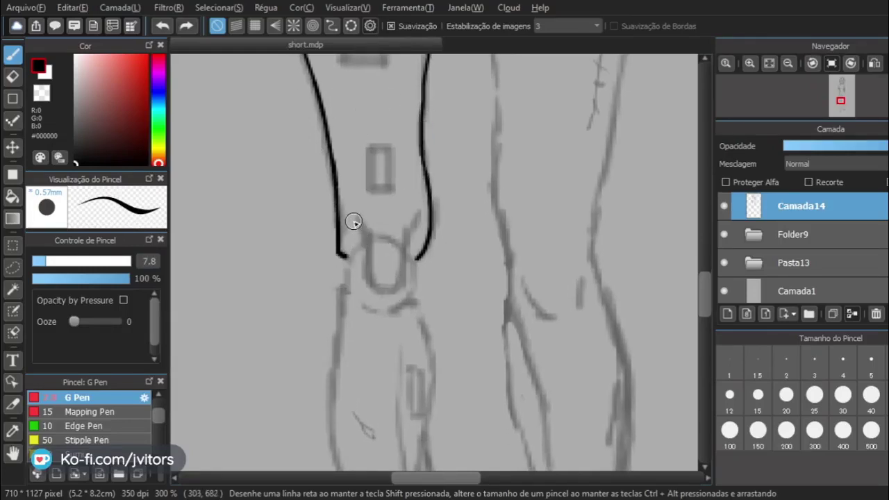
mouse_move(355, 218)
mouse_down()
mouse_move(374, 290)
mouse_move(398, 289)
mouse_move(398, 240)
mouse_up()
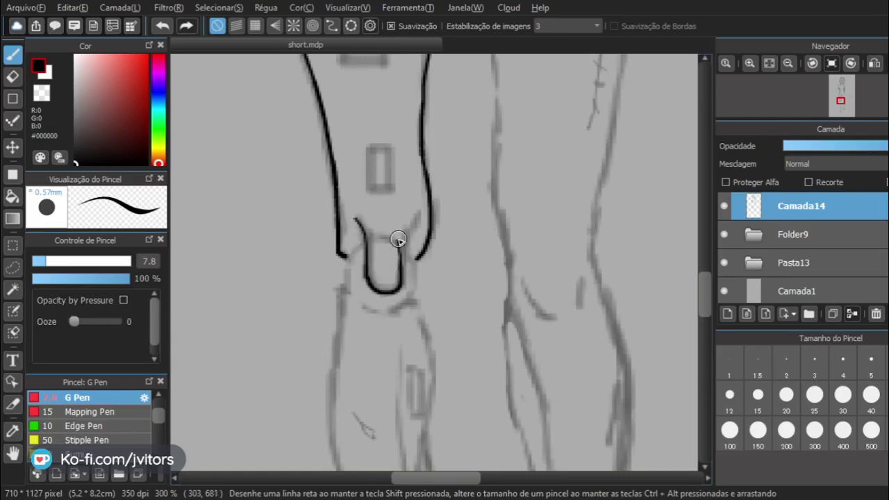
key(ctrl+z)
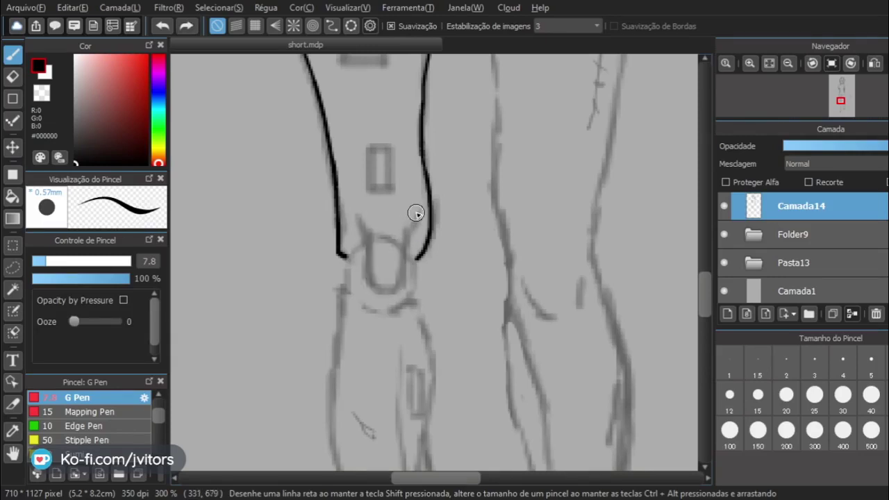
drag(412, 218, 404, 260)
key(ctrl+z)
mouse_move(411, 222)
mouse_down()
mouse_move(401, 287)
mouse_move(389, 293)
mouse_move(371, 275)
mouse_move(362, 215)
mouse_up()
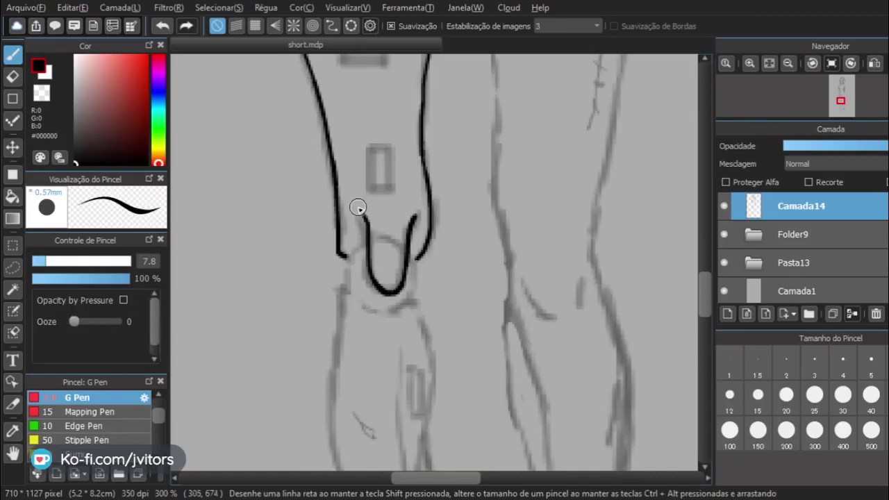
key(ctrl+z)
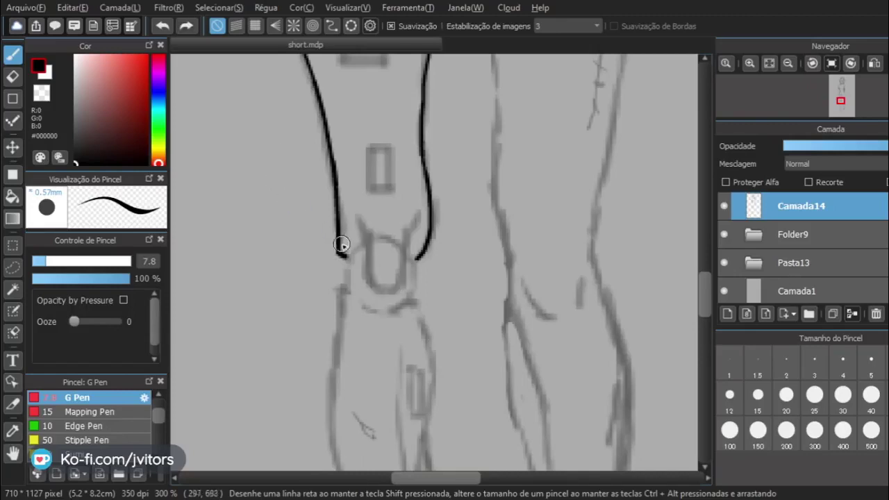
Ink the U-shaped kneecap in separate strokes, its base and inner side first, finishing with its outer side.
mouse_move(368, 277)
mouse_down()
mouse_move(396, 286)
mouse_move(377, 286)
mouse_move(397, 279)
mouse_move(405, 216)
mouse_up()
key(ctrl+z)
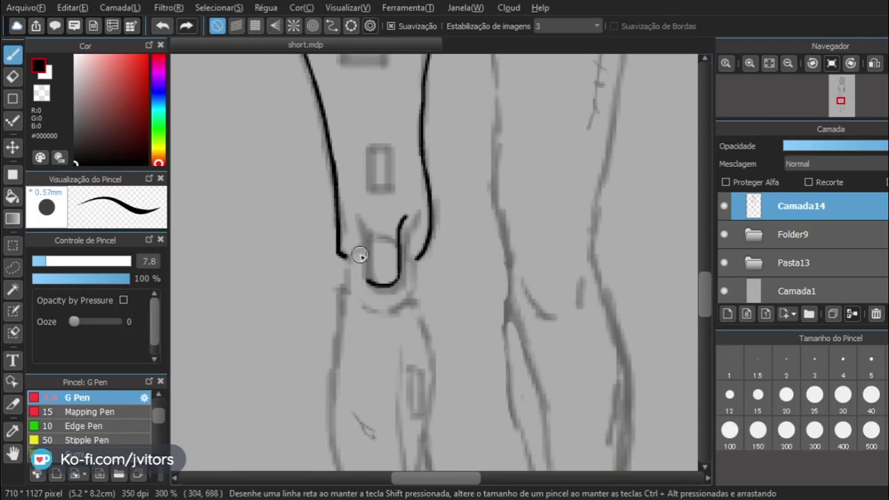
drag(366, 272, 367, 237)
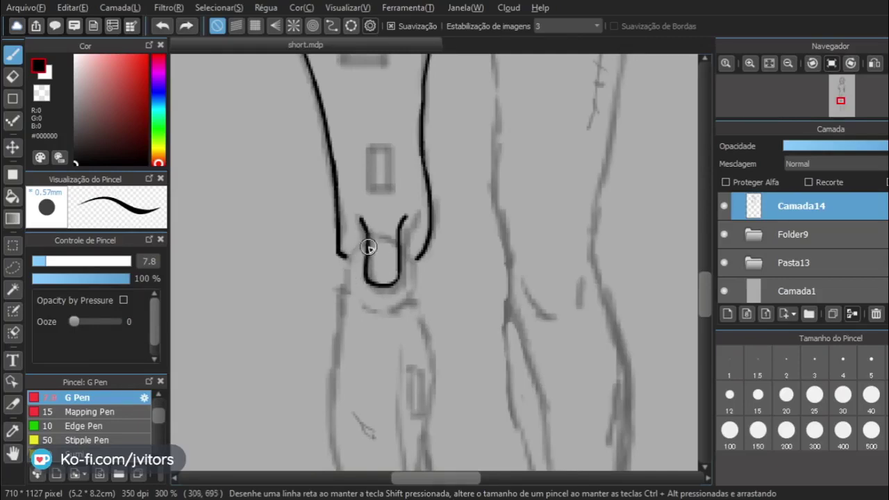
Try to ink the round knee outline around the U-shaped kneecap, starting from its outer side.
mouse_move(362, 243)
mouse_down()
mouse_move(354, 258)
mouse_move(358, 305)
mouse_up()
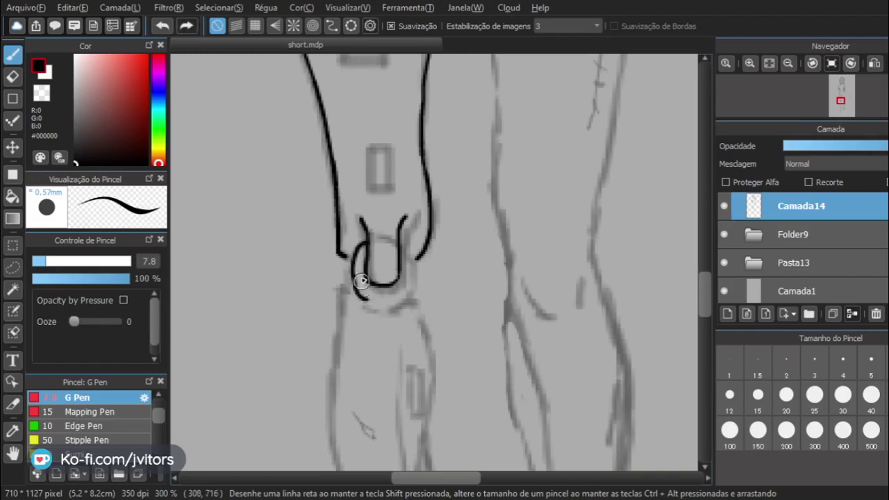
key(ctrl+z)
drag(366, 238, 350, 289)
key(ctrl+z)
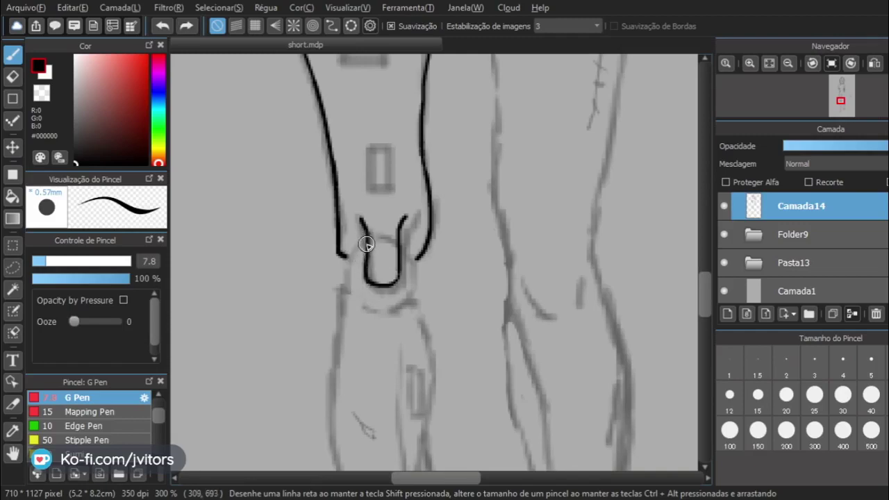
mouse_move(366, 243)
mouse_down()
mouse_move(358, 301)
mouse_move(380, 309)
mouse_move(408, 288)
mouse_move(401, 247)
mouse_move(411, 291)
mouse_up()
key(ctrl+z)
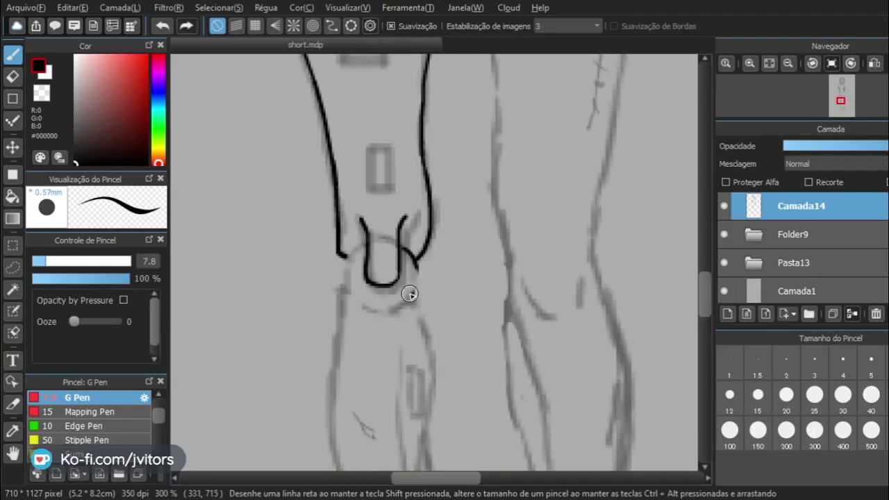
key(ctrl+z)
Try to ink the lower curve of the round knee outline beneath the U-shaped kneecap.
mouse_move(412, 260)
mouse_down()
mouse_move(412, 292)
mouse_move(386, 313)
mouse_up()
key(ctrl+z)
mouse_move(402, 247)
mouse_down()
mouse_move(415, 263)
mouse_move(413, 299)
mouse_move(395, 310)
mouse_move(417, 262)
mouse_move(393, 310)
mouse_move(376, 297)
mouse_up()
key(ctrl+z)
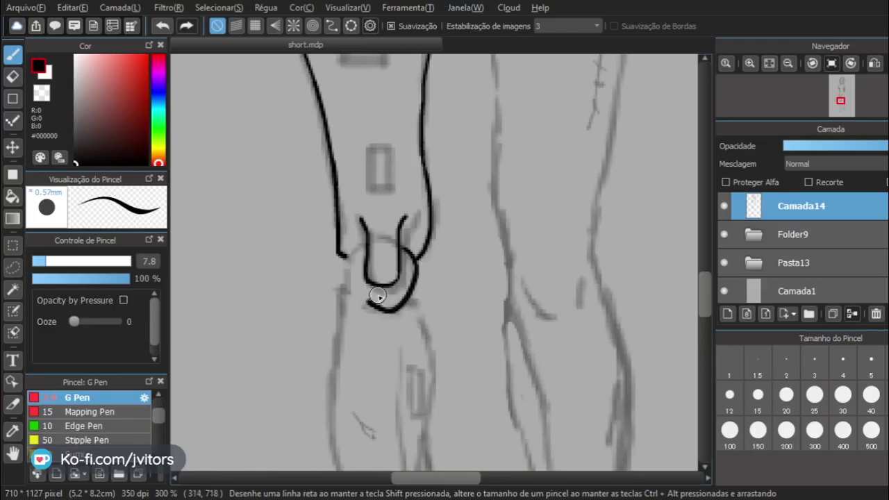
key(ctrl+z)
key(ctrl+minus)
key(ctrl+minus)
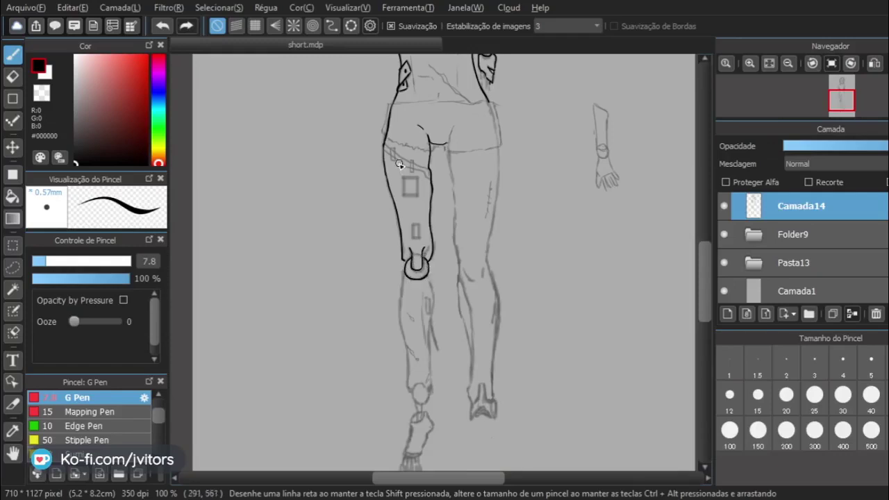
Check the inked knee ring against the whole figure and undo its strokes around the kneecap.
scroll(382, 186, down, 5)
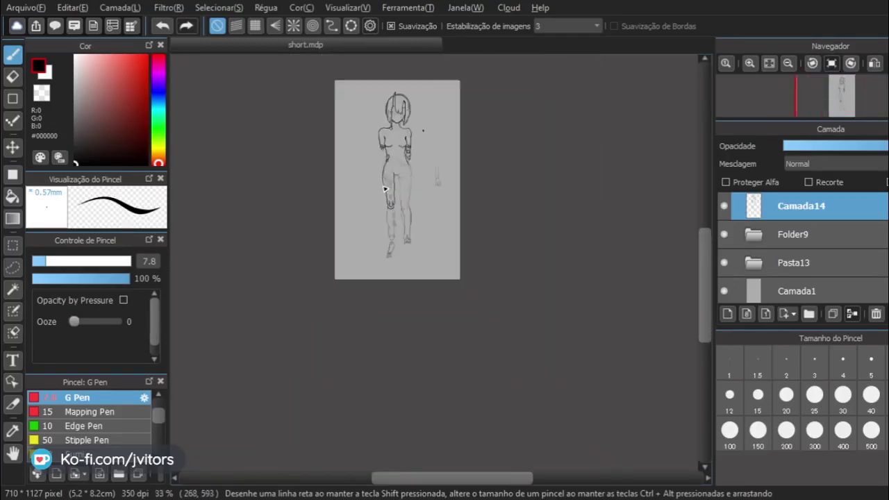
scroll(383, 188, up, 8)
drag(419, 317, 288, 74)
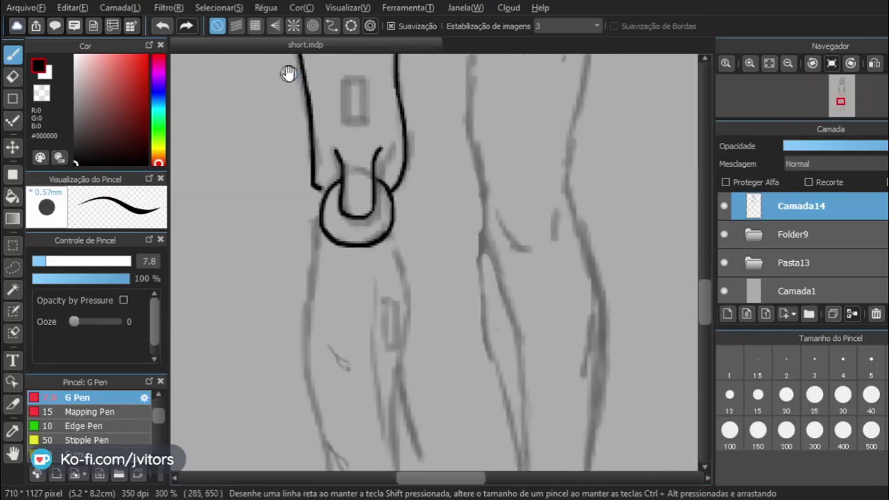
scroll(287, 83, down, 1)
scroll(298, 84, up, 1)
scroll(293, 88, up, 1)
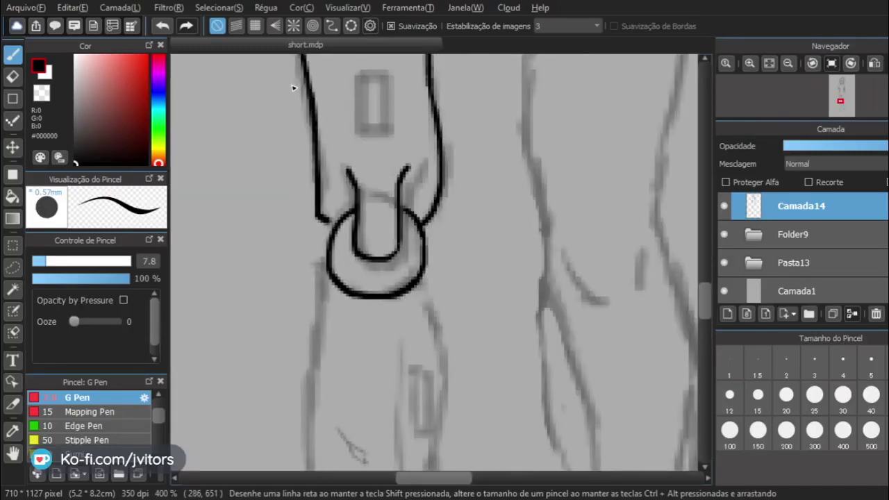
drag(461, 195, 455, 144)
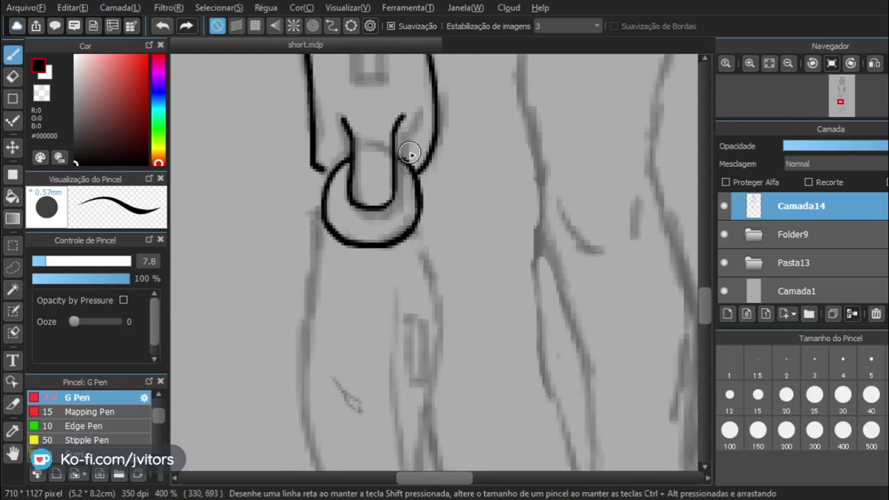
key(ctrl+z)
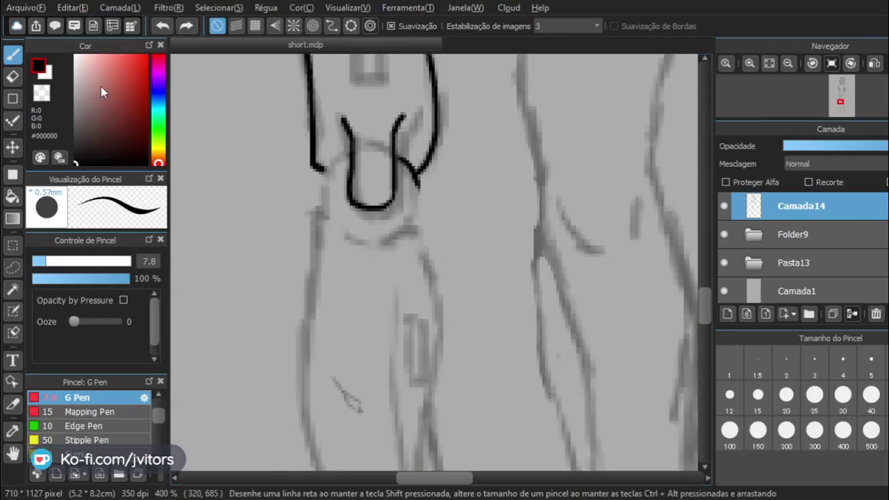
key(ctrl+z)
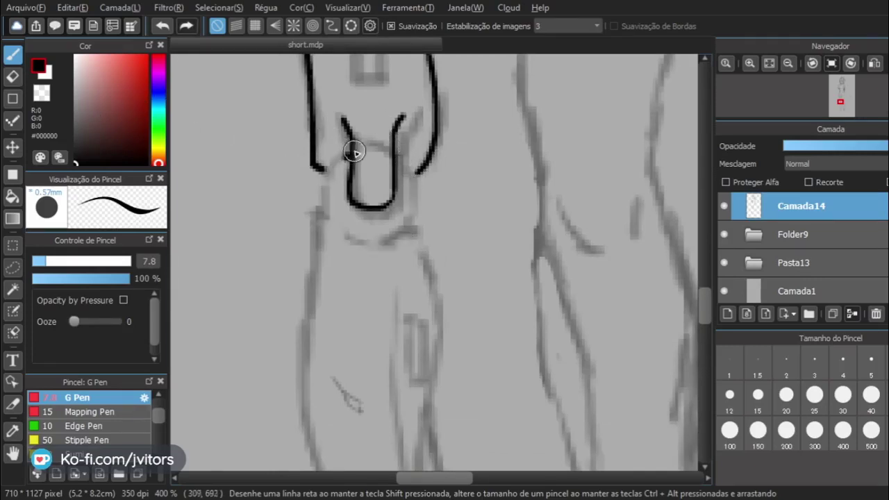
Try to ink the knee ring in one sweep around the U-shaped kneecap, starting at the kneecap's upper outer edge.
mouse_move(347, 153)
mouse_down()
mouse_move(320, 192)
mouse_move(334, 223)
mouse_move(368, 230)
mouse_up()
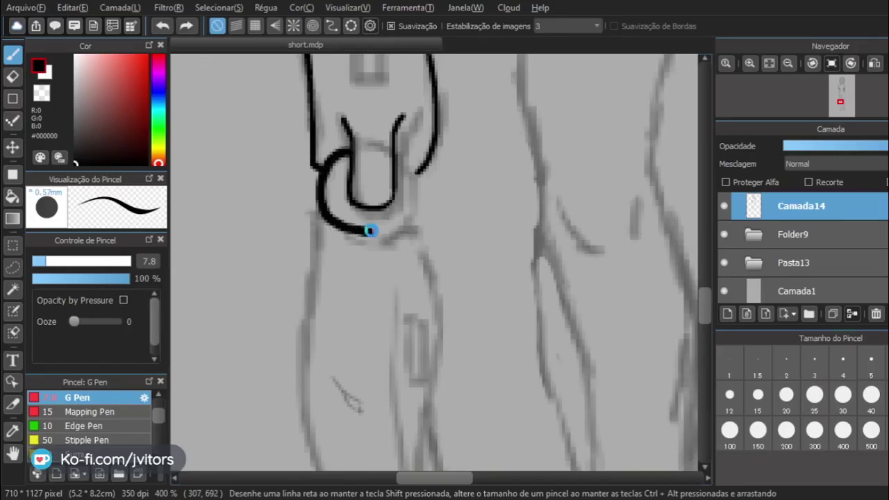
key(ctrl+z)
mouse_move(352, 152)
mouse_down()
mouse_move(327, 168)
mouse_move(331, 215)
mouse_move(353, 240)
mouse_move(383, 242)
mouse_move(400, 231)
mouse_move(411, 212)
mouse_move(402, 163)
mouse_up()
key(ctrl+z)
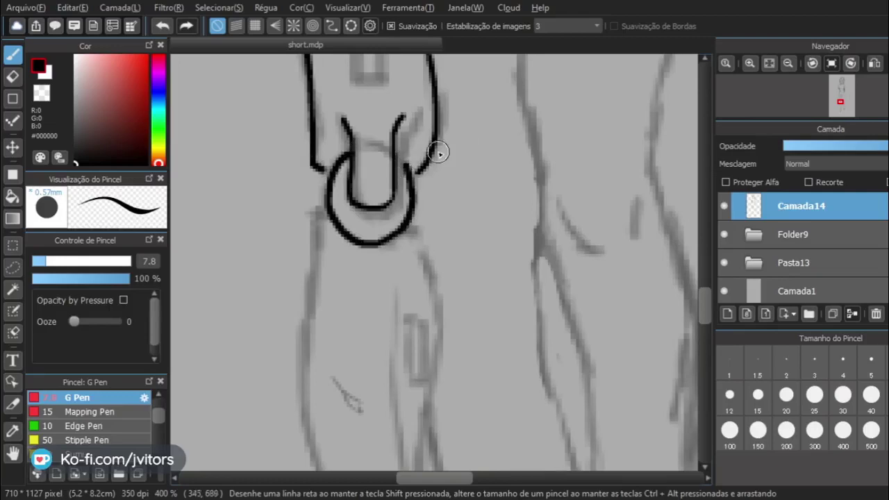
key(ctrl+z)
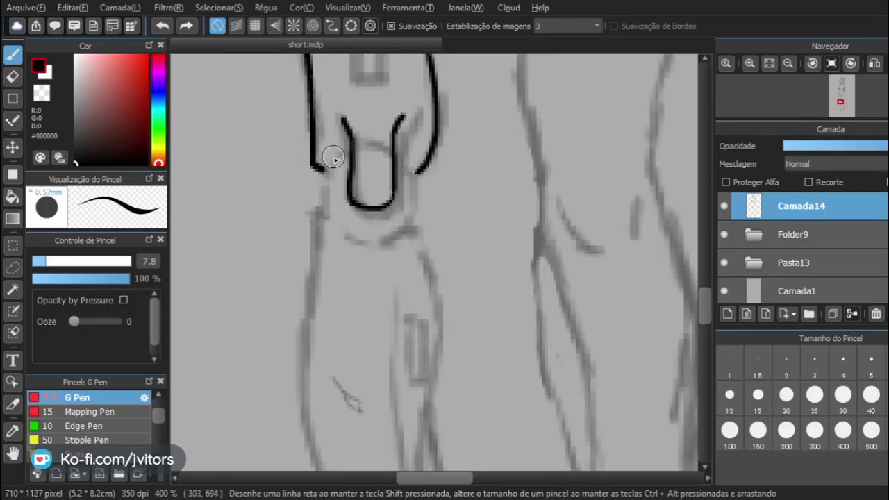
mouse_move(352, 148)
mouse_down()
mouse_move(393, 161)
mouse_move(407, 178)
mouse_move(407, 208)
mouse_up()
key(ctrl+z)
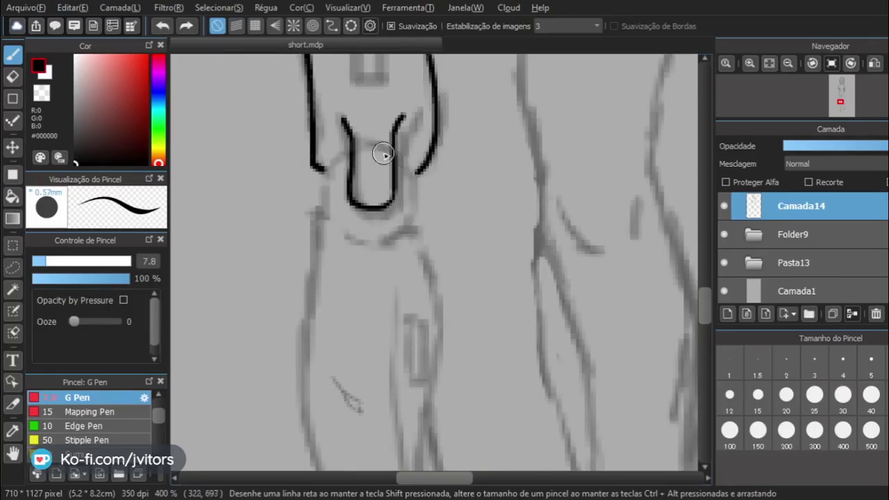
Ink the knee ring around the U-shaped kneecap, retrying the stroke for an even round outline between both thigh ends.
mouse_move(327, 171)
mouse_down()
mouse_move(339, 228)
mouse_move(364, 250)
mouse_up()
key(ctrl+z)
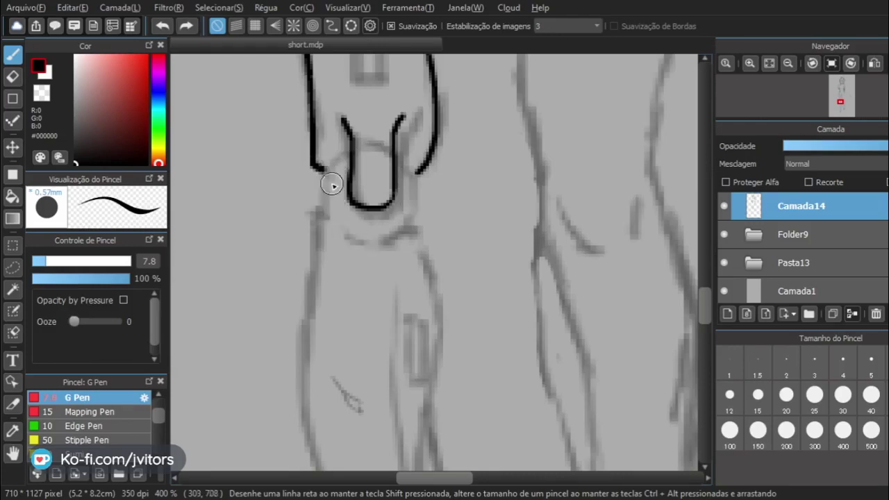
mouse_move(327, 175)
mouse_down()
mouse_move(327, 206)
mouse_move(351, 236)
mouse_move(377, 241)
mouse_move(396, 228)
mouse_up()
key(ctrl+z)
mouse_move(330, 167)
mouse_down()
mouse_move(321, 193)
mouse_move(343, 236)
mouse_up()
key(ctrl+z)
mouse_move(336, 157)
mouse_down()
mouse_move(323, 191)
mouse_move(342, 228)
mouse_move(372, 241)
mouse_move(395, 233)
mouse_move(413, 189)
mouse_move(408, 165)
mouse_move(372, 149)
mouse_up()
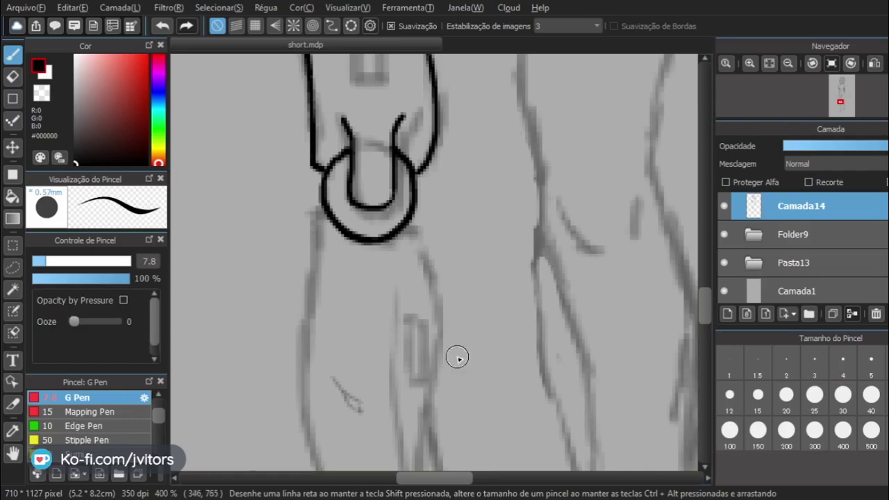
Try to ink the short upper end of the lower leg's outer contour just below the knee ring.
drag(297, 287, 218, 150)
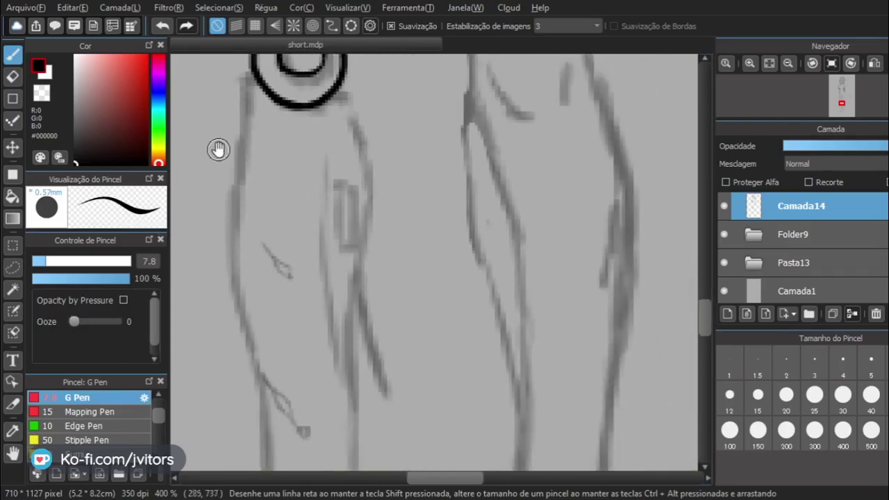
drag(250, 249, 310, 235)
drag(299, 120, 311, 147)
mouse_move(313, 103)
mouse_down()
mouse_move(326, 159)
mouse_move(321, 212)
mouse_up()
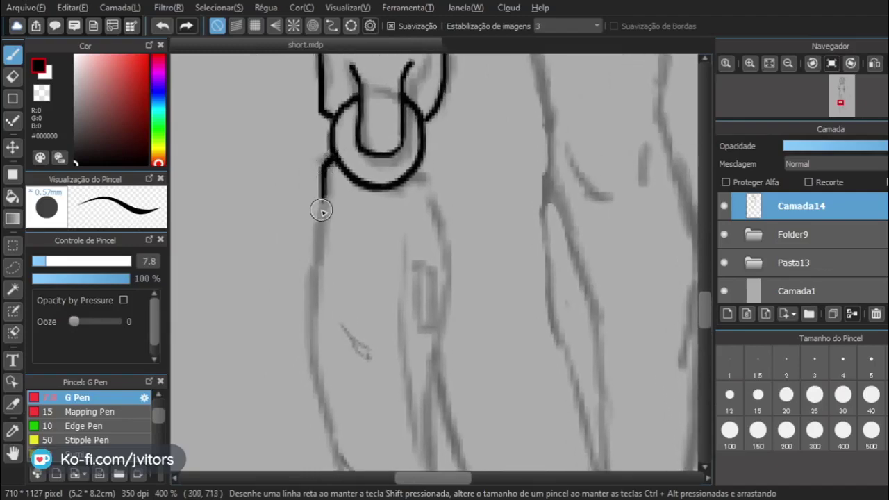
drag(341, 410, 294, 242)
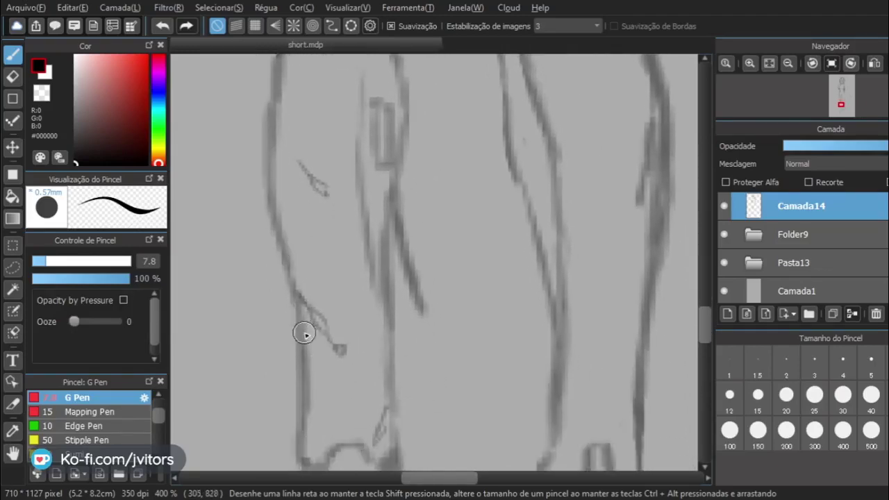
scroll(300, 337, down, 1)
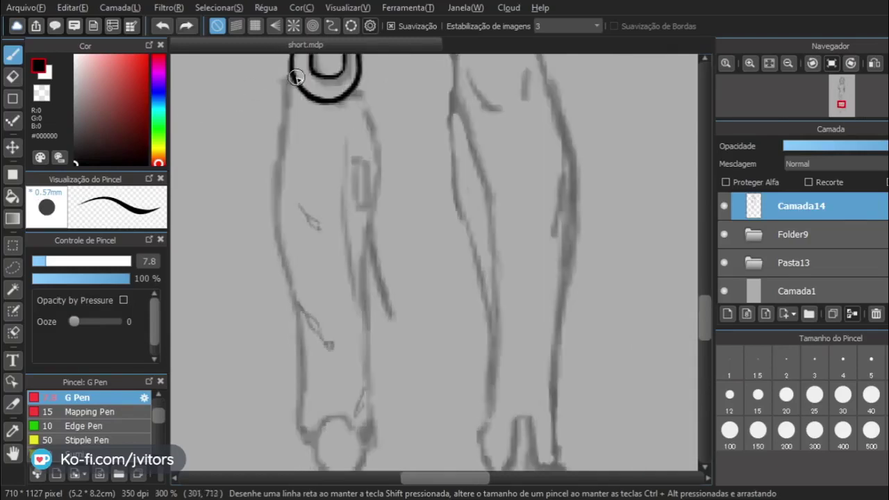
Try to ink the lower leg's outer contour from the knee ring down to mid-shin.
drag(294, 79, 276, 222)
key(ctrl+z)
mouse_move(294, 79)
mouse_down()
mouse_move(277, 199)
mouse_move(295, 297)
mouse_up()
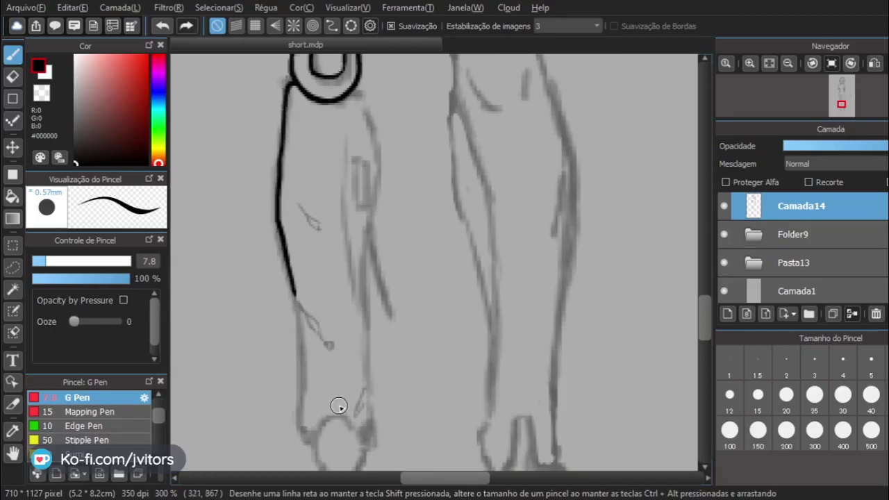
key(ctrl+z)
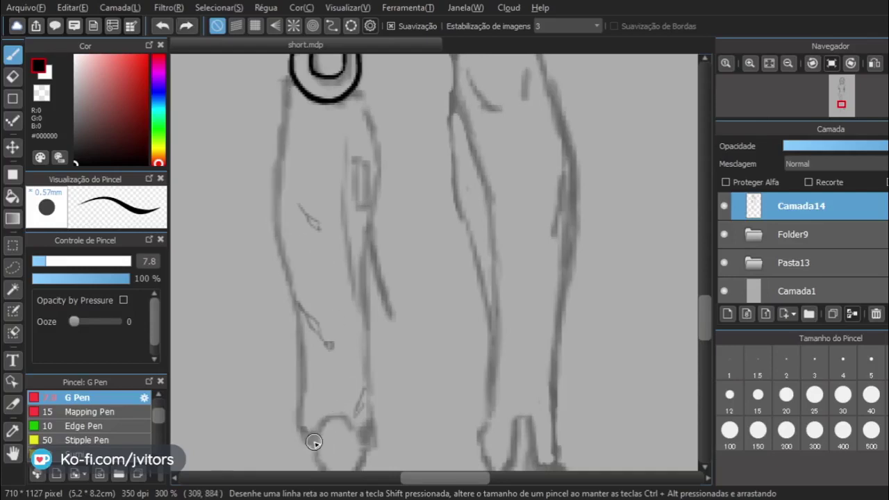
Try to ink the lower leg's outer contour in one long stroke from the ankle joint up to the knee ring.
mouse_move(313, 441)
mouse_down()
mouse_move(298, 430)
mouse_move(301, 358)
mouse_move(272, 184)
mouse_up()
key(ctrl+z)
mouse_move(309, 438)
mouse_down()
mouse_move(298, 415)
mouse_move(301, 321)
mouse_move(271, 192)
mouse_up()
key(ctrl+z)
mouse_move(311, 443)
mouse_down()
mouse_move(295, 420)
mouse_move(302, 318)
mouse_up()
key(ctrl+z)
mouse_move(312, 442)
mouse_down()
mouse_move(299, 413)
mouse_move(301, 325)
mouse_move(272, 206)
mouse_move(272, 151)
mouse_move(285, 75)
mouse_up()
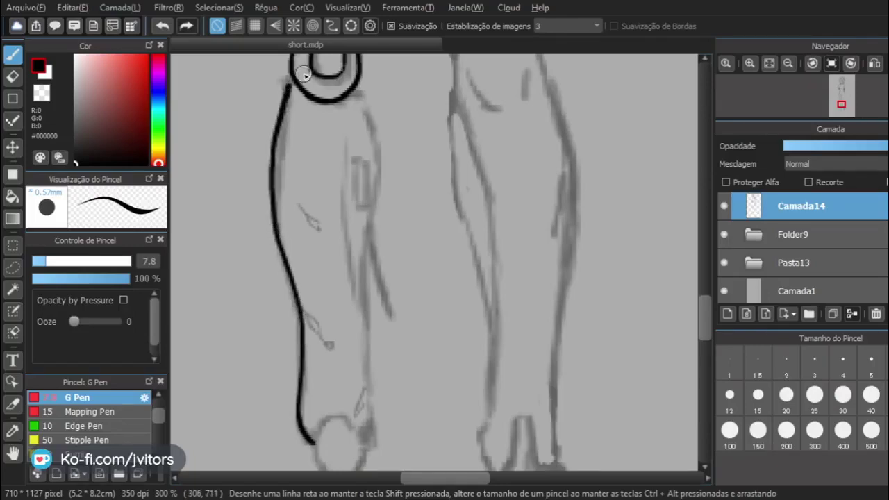
scroll(440, 194, up, 3)
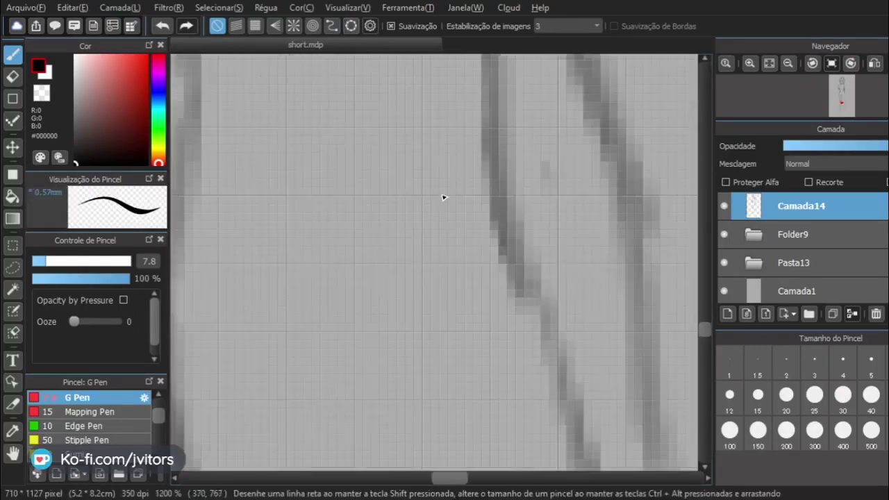
scroll(443, 197, down, 8)
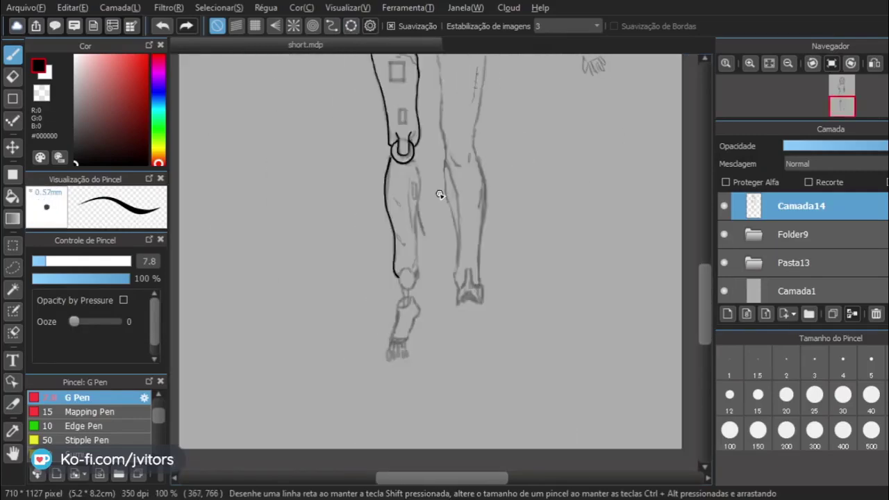
scroll(440, 194, up, 3)
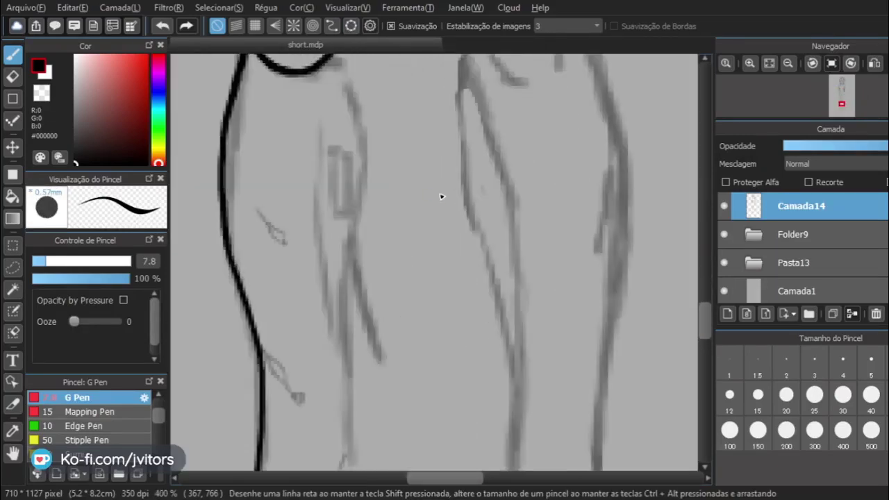
scroll(440, 196, down, 1)
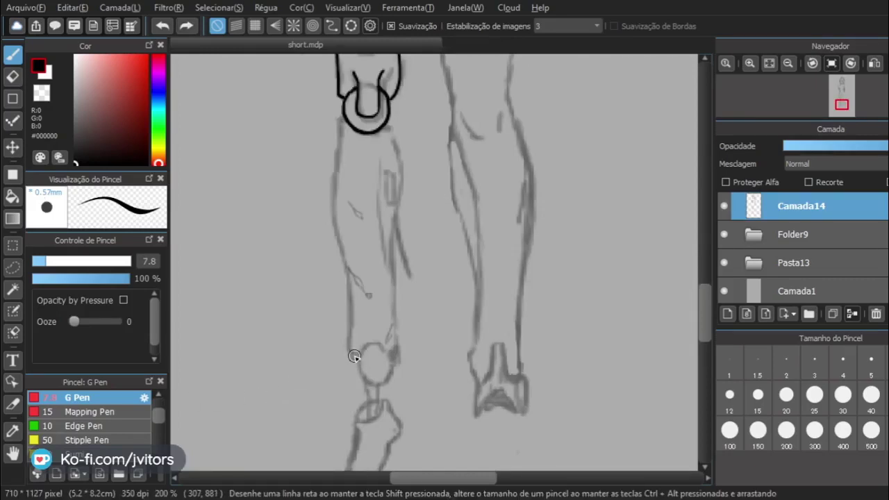
Try to ink the outer calf contour at 200% zoom, working mostly from the knee ring downward.
drag(349, 351, 341, 273)
key(ctrl+z)
drag(341, 124, 339, 198)
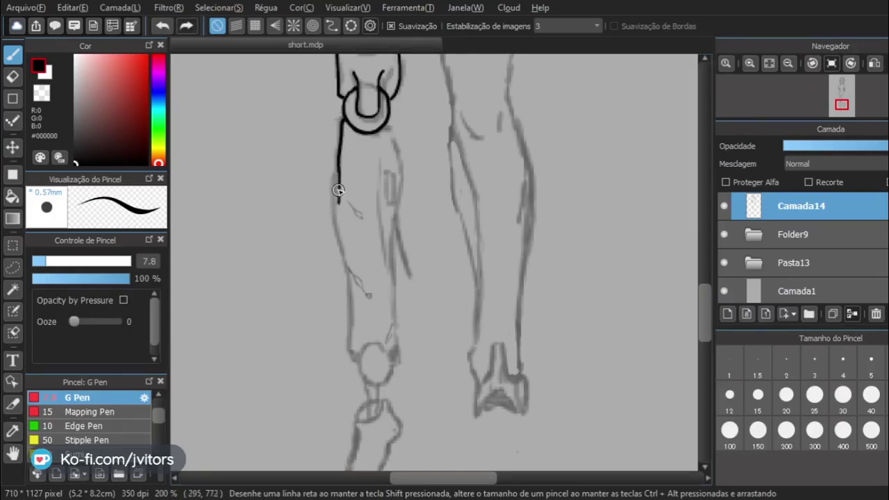
key(ctrl+z)
mouse_move(343, 121)
mouse_down()
mouse_move(333, 155)
mouse_move(336, 246)
mouse_up()
key(ctrl+z)
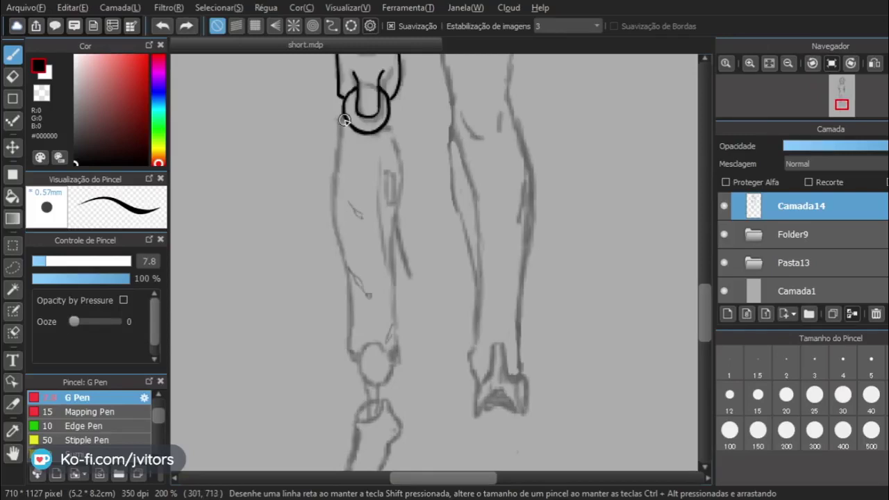
drag(343, 119, 337, 216)
key(ctrl+z)
drag(342, 122, 341, 263)
key(ctrl+z)
mouse_move(346, 121)
mouse_down()
mouse_move(333, 212)
mouse_move(346, 266)
mouse_move(336, 212)
mouse_move(345, 119)
mouse_up()
key(ctrl+z)
key(ctrl+z)
Try to ink the lower part of the outer shin contour upward from the corner beside the ankle joint.
drag(350, 345, 351, 352)
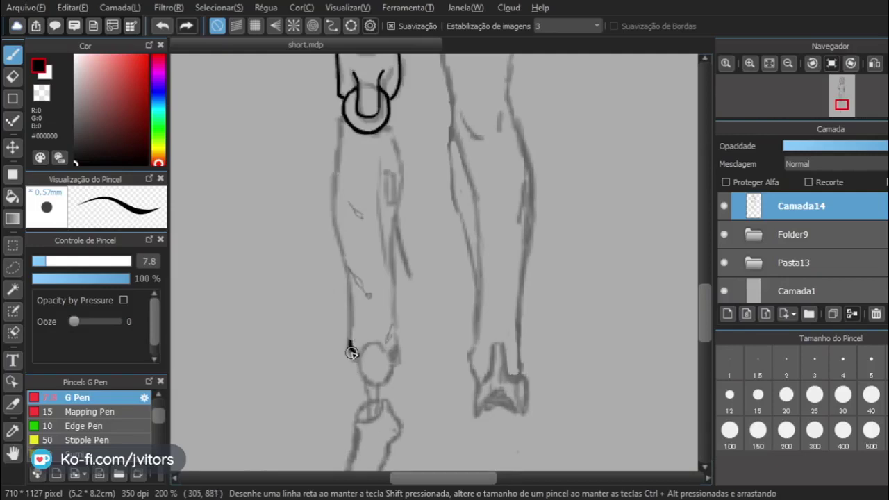
key(ctrl+z)
drag(349, 342, 345, 266)
key(ctrl+z)
drag(358, 357, 335, 221)
key(ctrl+z)
drag(350, 338, 351, 298)
key(ctrl+z)
drag(350, 341, 341, 240)
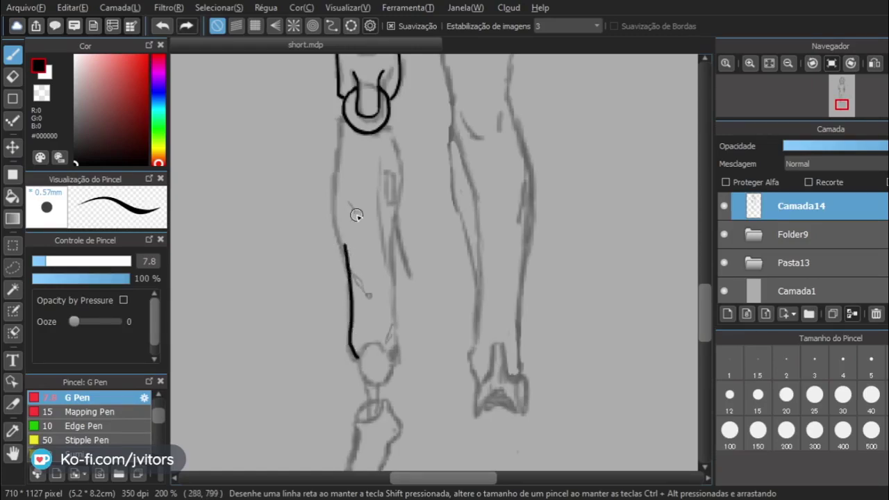
key(ctrl+z)
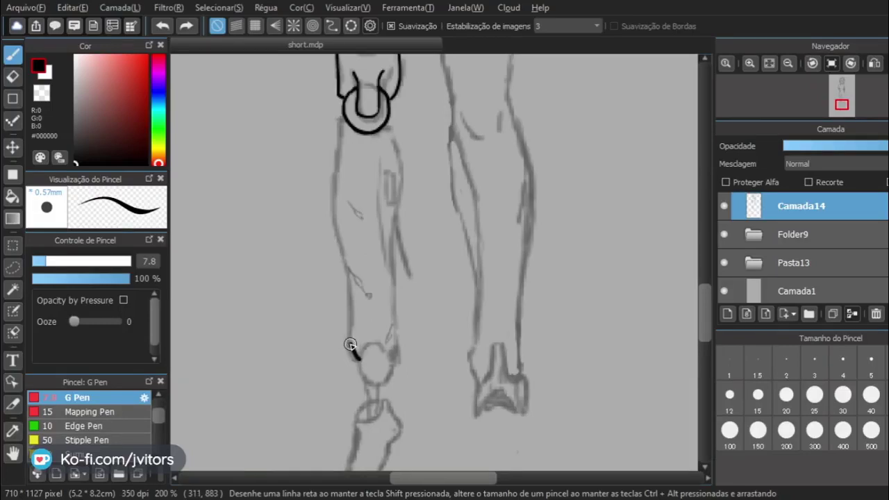
key(ctrl+z)
Ink the lower leg's outer contour in two joined strokes, from the ankle joint to mid-calf and from there to the knee ring.
drag(350, 350, 344, 260)
key(ctrl+z)
mouse_move(350, 338)
mouse_down()
mouse_move(335, 214)
mouse_move(339, 146)
mouse_up()
key(ctrl+z)
mouse_move(342, 253)
mouse_down()
mouse_move(334, 224)
mouse_move(333, 199)
mouse_move(338, 237)
mouse_move(342, 122)
mouse_up()
key(ctrl+z)
key(ctrl+z)
key(ctrl+z)
drag(346, 262, 334, 190)
key(ctrl+z)
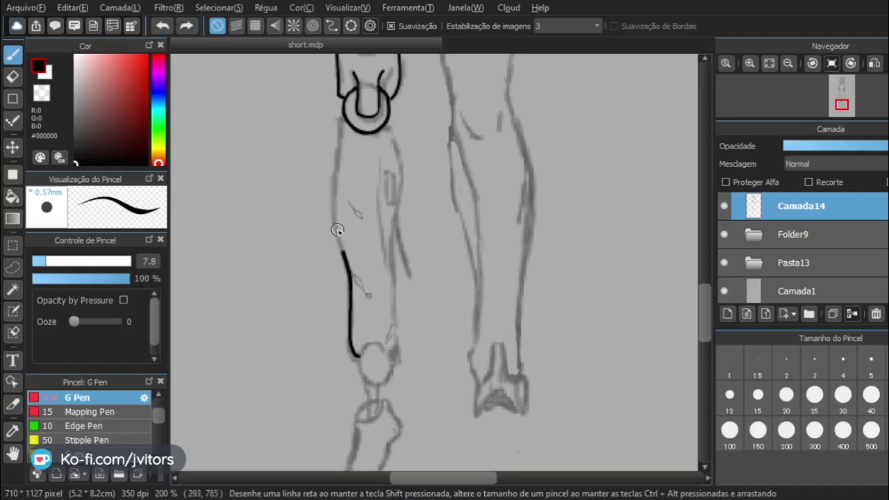
mouse_move(343, 253)
mouse_down()
mouse_move(333, 195)
mouse_move(340, 123)
mouse_up()
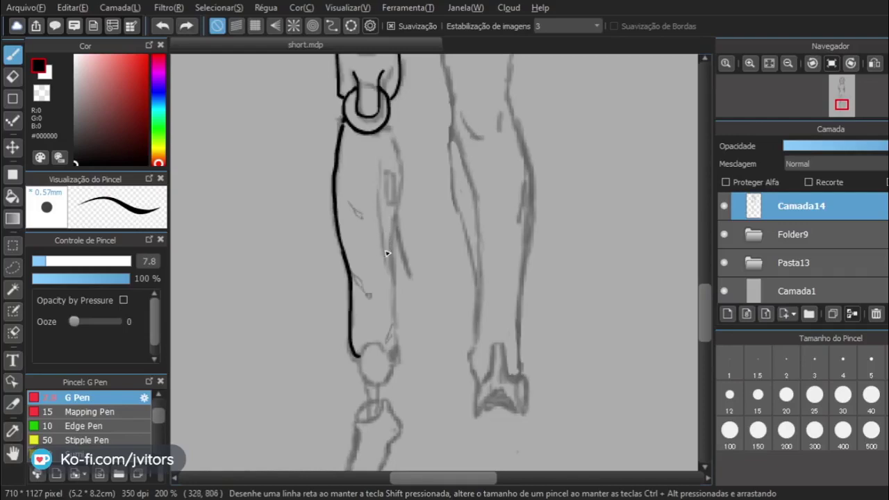
Try to ink the long vertical detail line inside the calf, beside the small sketched rectangle.
drag(377, 223, 379, 193)
key(ctrl+z)
drag(378, 224, 379, 180)
key(ctrl+z)
drag(385, 264, 380, 162)
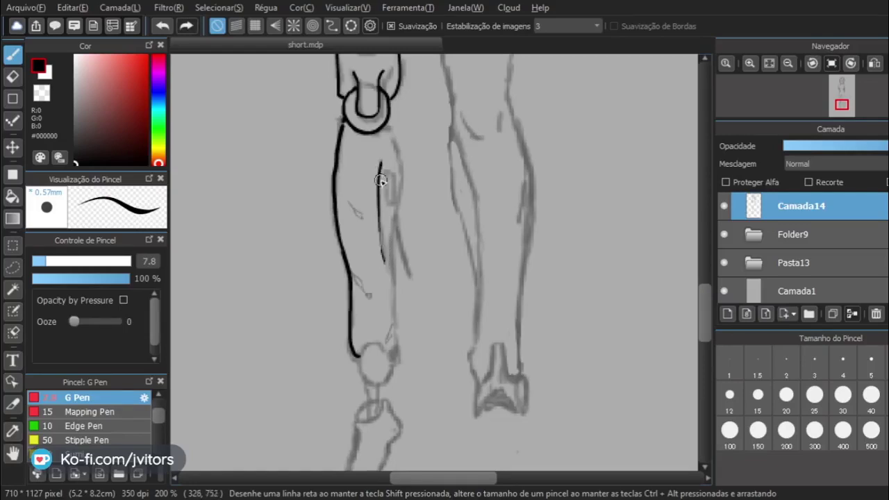
key(ctrl+z)
drag(381, 236, 381, 184)
key(ctrl+z)
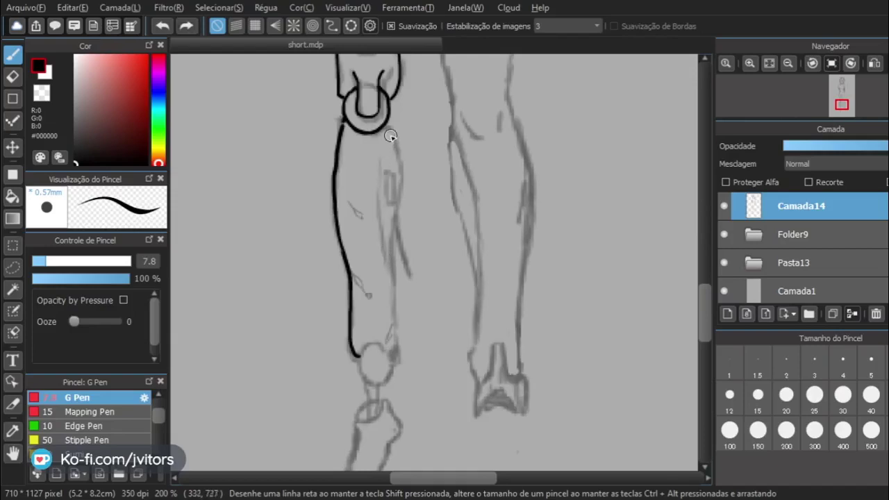
Try to ink the start of the inner calf contour below the knee ring and retouch the outer contour's junction with the ring.
drag(388, 124, 386, 125)
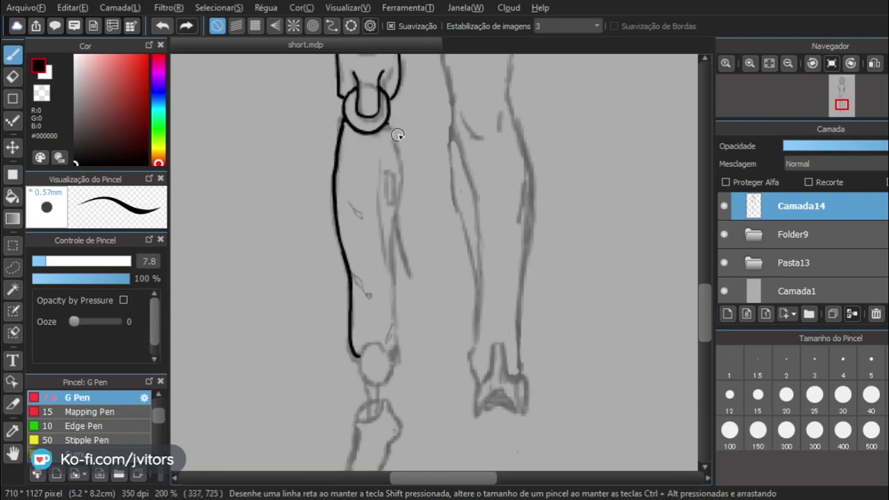
key(ctrl+z)
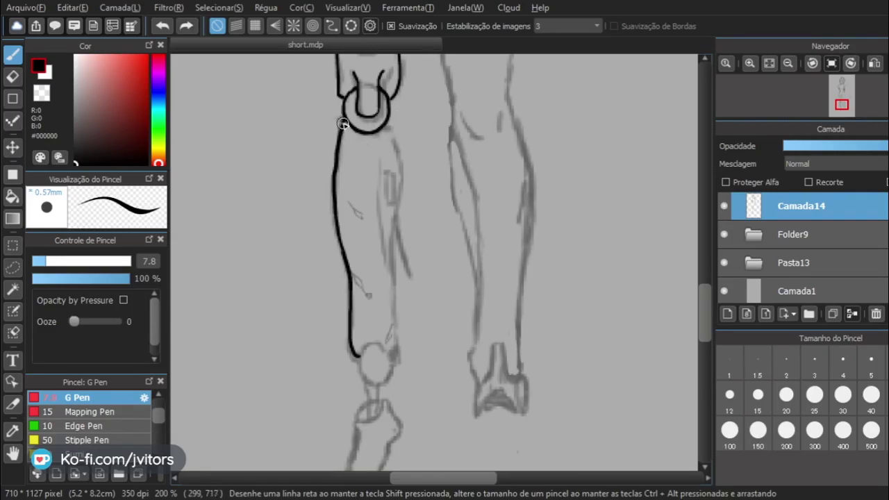
drag(343, 127, 340, 133)
key(ctrl+z)
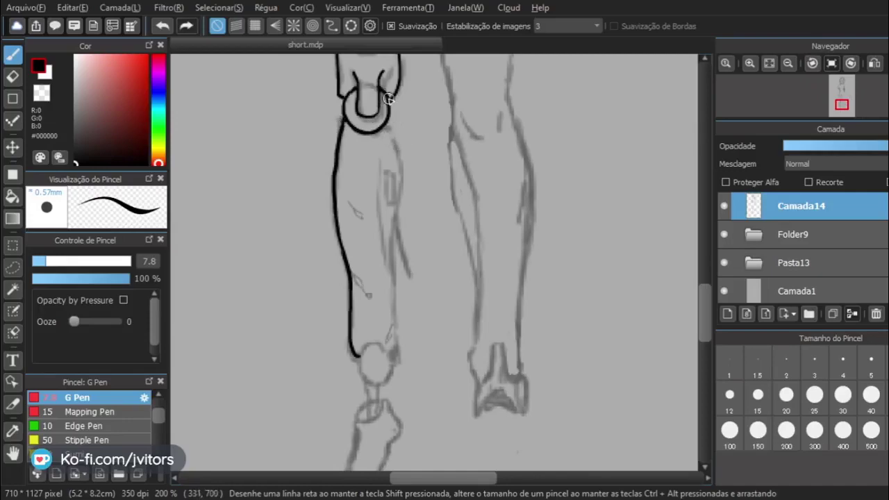
Thicken the corner where the outer thigh contour meets the knee ring, working at 600% zoom.
scroll(337, 207, up, 2)
scroll(337, 206, down, 6)
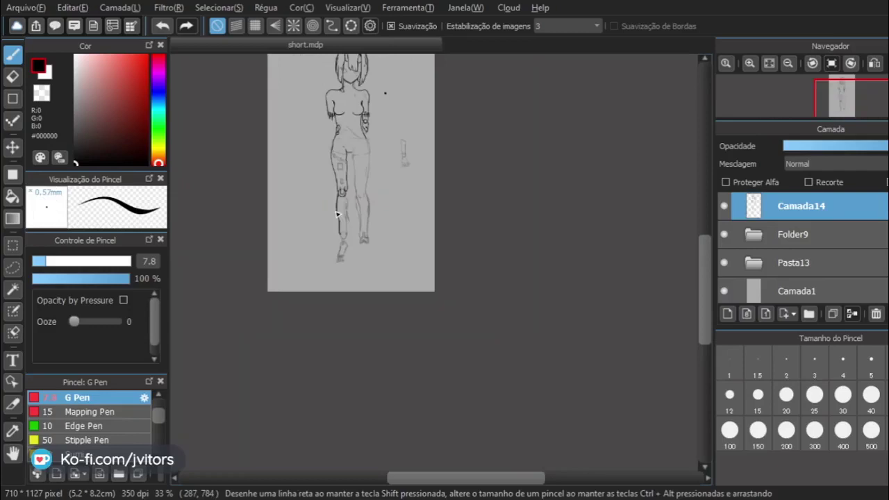
scroll(384, 228, up, 3)
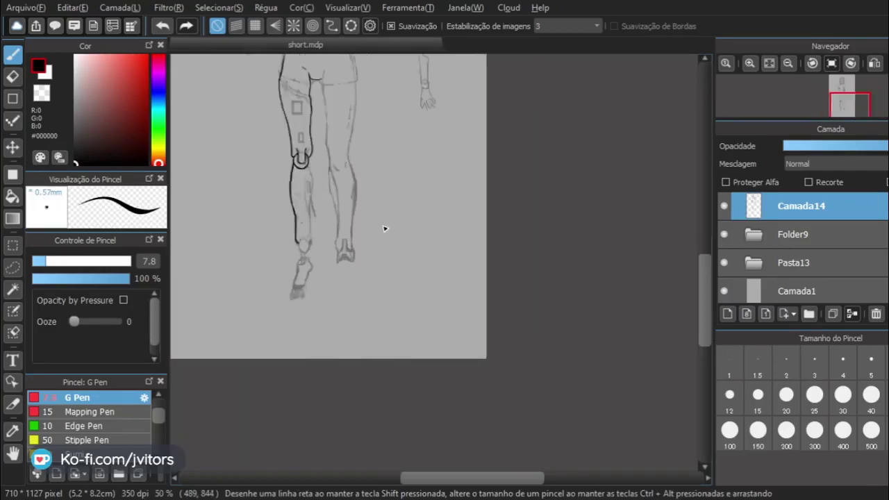
scroll(383, 225, up, 1)
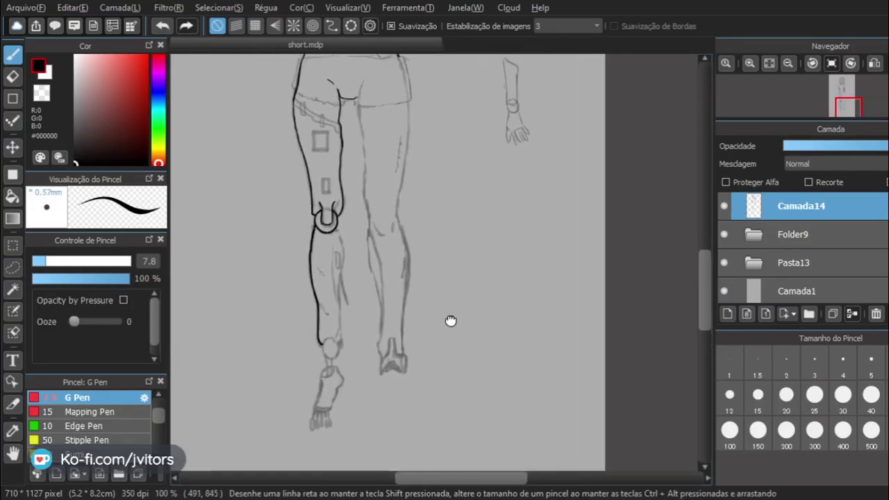
scroll(348, 219, up, 1)
scroll(349, 219, up, 1)
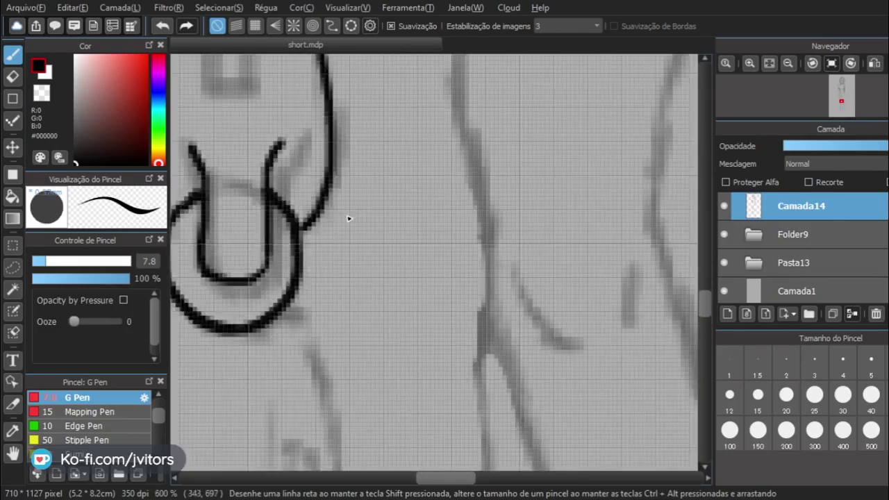
scroll(492, 273, up, 2)
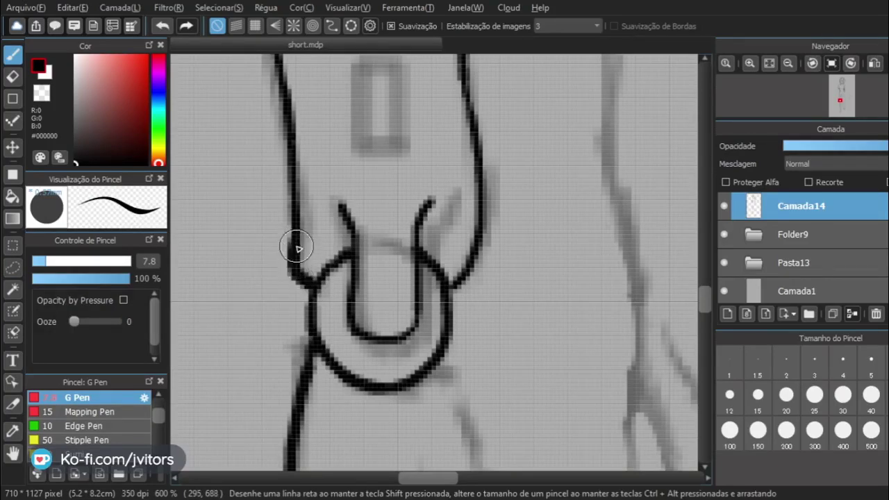
drag(301, 259, 314, 283)
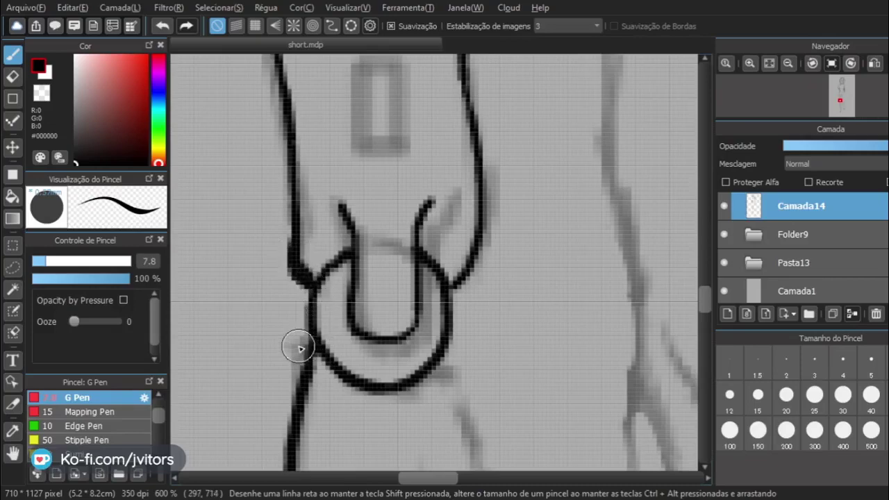
Ink the upper part of the inner calf contour from the knee ring down to below mid-calf.
scroll(277, 344, down, 10)
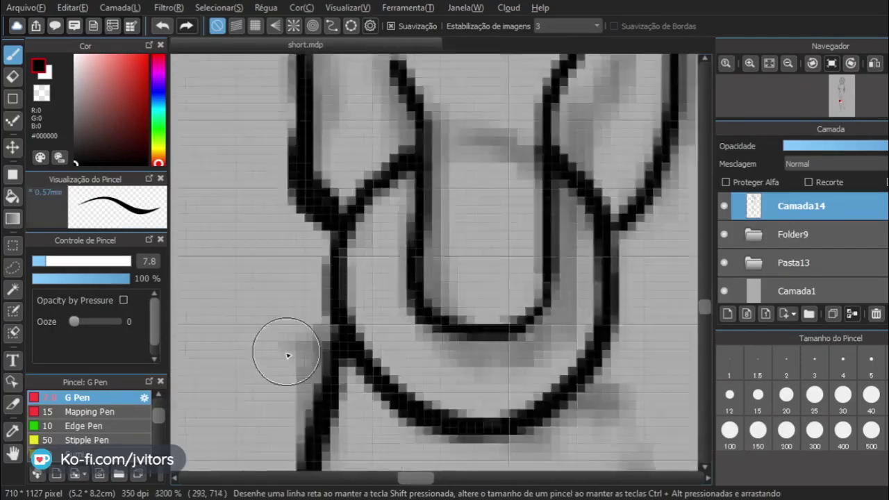
drag(284, 352, 232, 232)
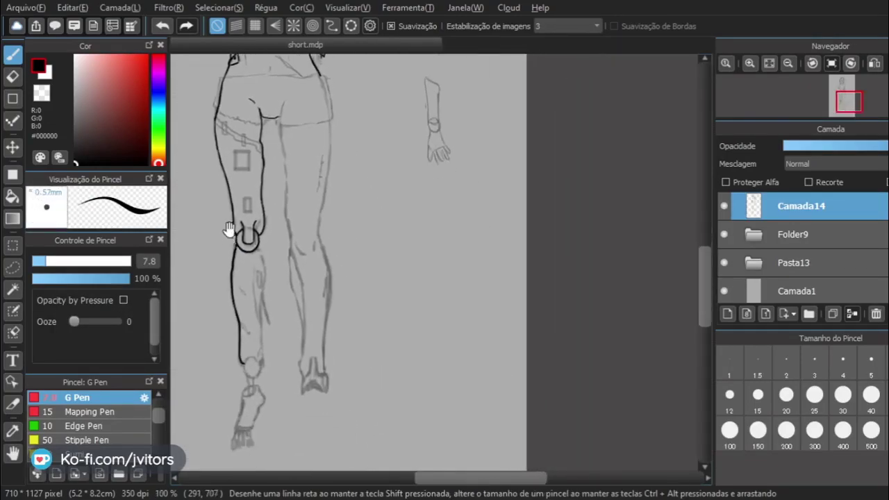
scroll(222, 214, up, 7)
scroll(220, 215, down, 6)
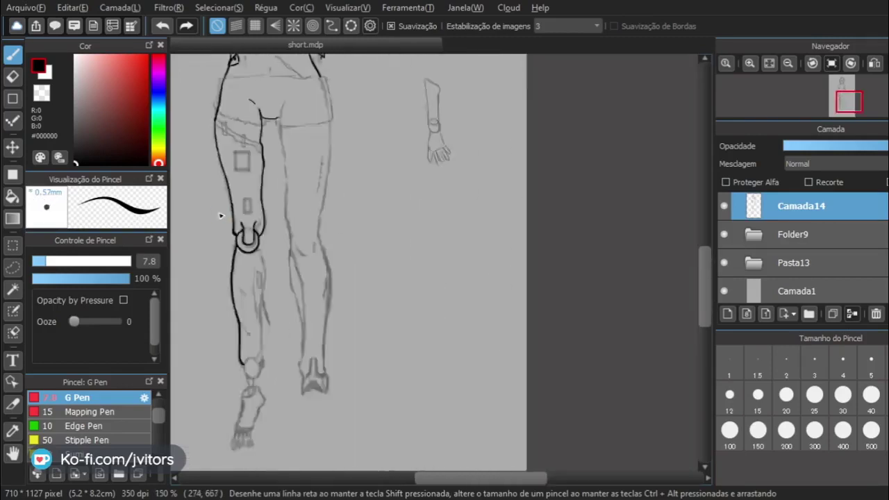
scroll(221, 215, down, 2)
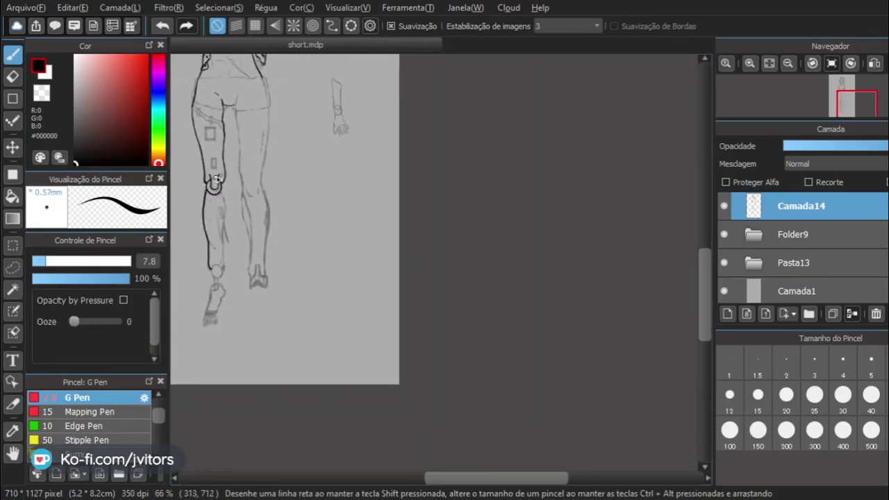
scroll(232, 252, up, 4)
scroll(239, 229, up, 3)
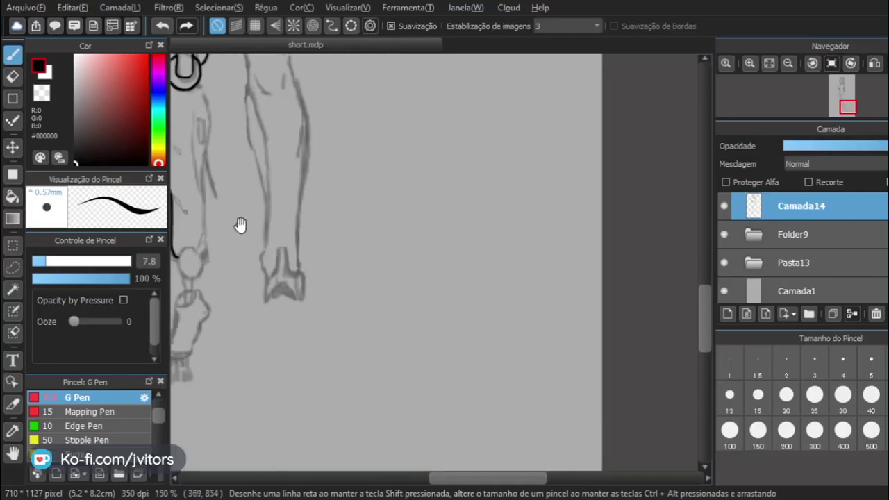
scroll(267, 271, up, 4)
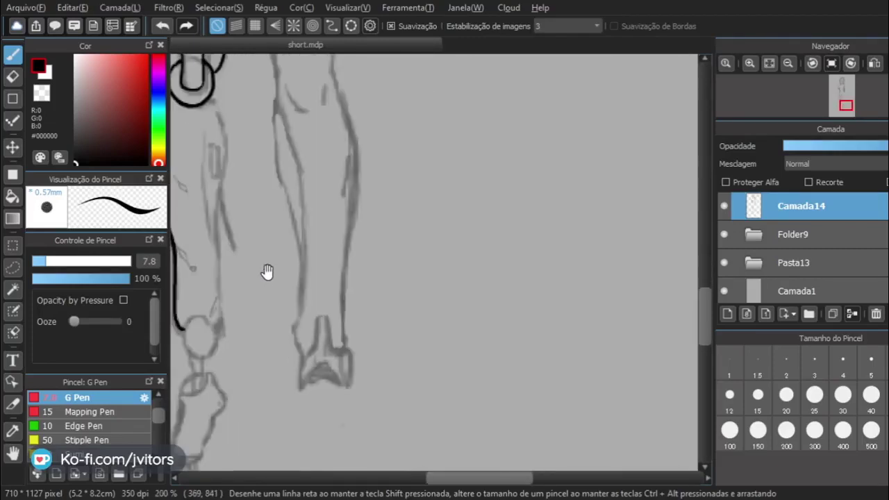
drag(271, 151, 279, 182)
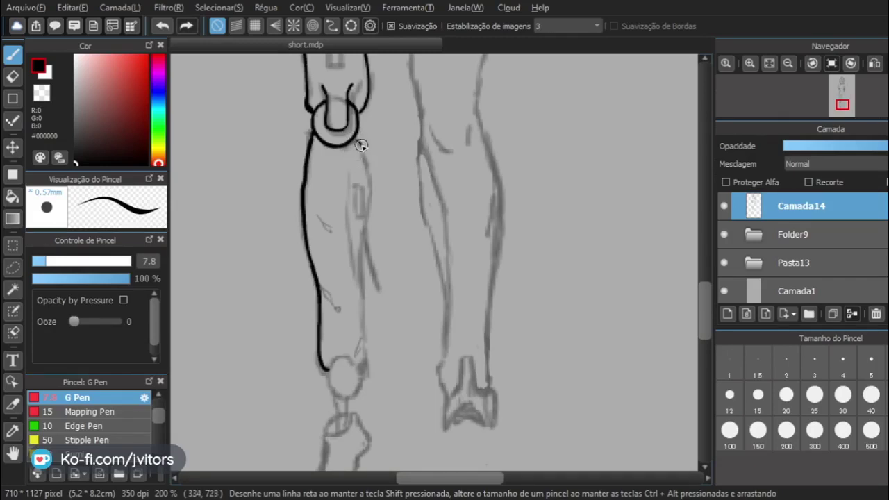
drag(369, 171, 363, 217)
key(ctrl+z)
mouse_move(360, 144)
mouse_down()
mouse_move(371, 181)
mouse_move(365, 293)
mouse_up()
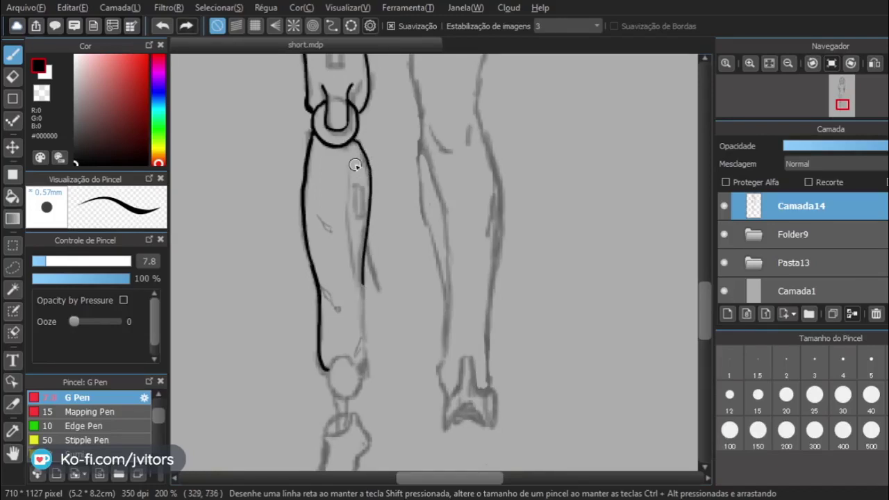
Try to ink the hooked corner beside the ankle joint and continue it up the inner side of the lower leg.
scroll(355, 326, down, 3)
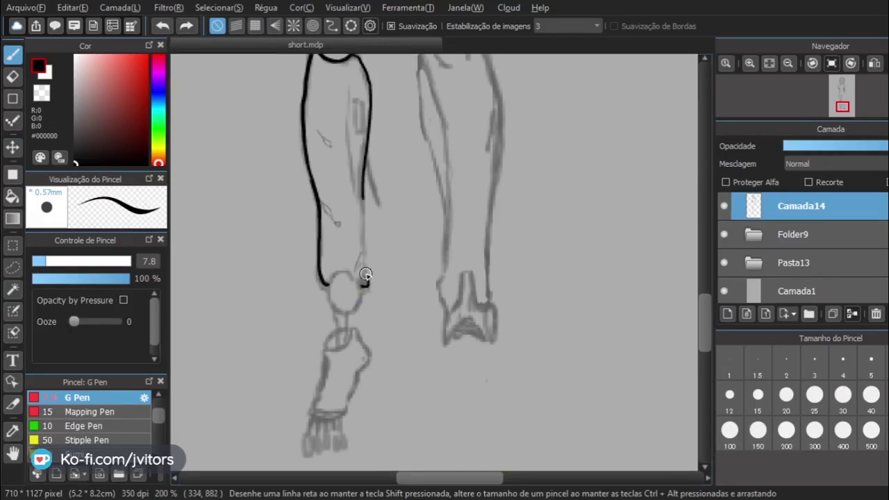
drag(365, 274, 368, 279)
key(ctrl+z)
key(ctrl+z)
drag(368, 283, 370, 277)
key(ctrl+z)
drag(368, 266, 363, 185)
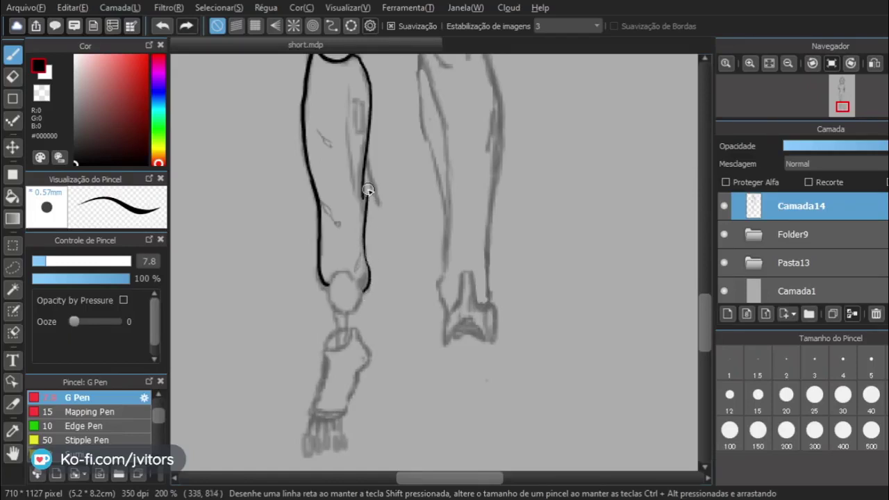
key(ctrl+z)
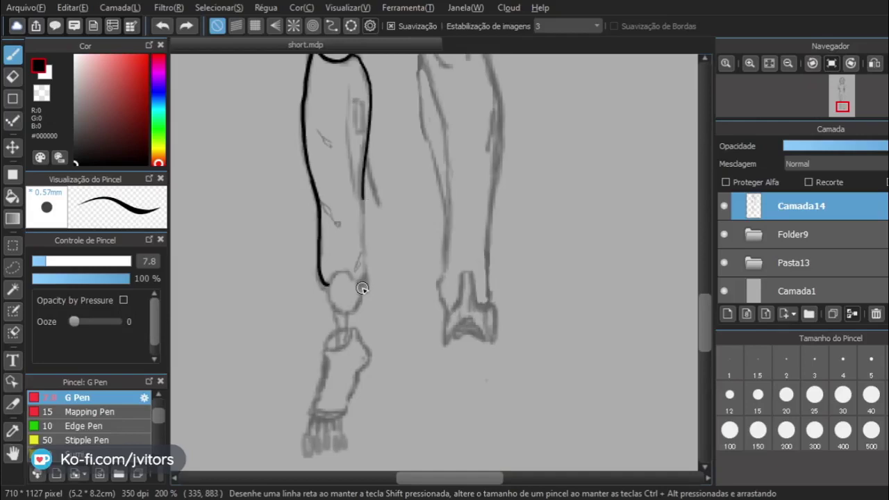
Try several strokes for the lower inner calf contour, from the ankle corner up to the end of the inked upper part.
drag(366, 259, 366, 184)
key(ctrl+z)
key(ctrl+z)
drag(366, 261, 368, 182)
key(ctrl+z)
drag(369, 262, 368, 183)
key(ctrl+z)
drag(371, 283, 368, 182)
key(ctrl+z)
key(ctrl+z)
mouse_move(361, 287)
mouse_down()
mouse_move(372, 267)
mouse_move(361, 224)
mouse_up()
key(ctrl+z)
key(ctrl+z)
drag(366, 272, 361, 208)
key(ctrl+z)
drag(366, 254, 368, 185)
key(ctrl+z)
drag(364, 253, 363, 170)
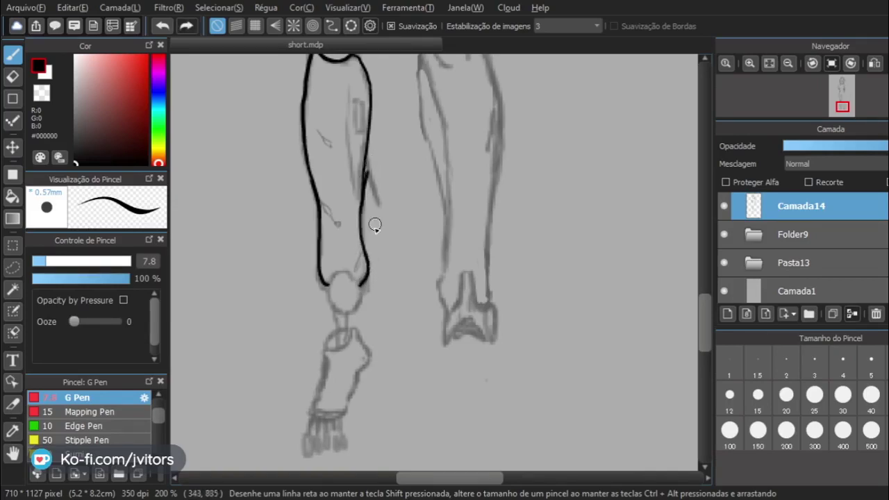
key(ctrl+z)
key(ctrl+z)
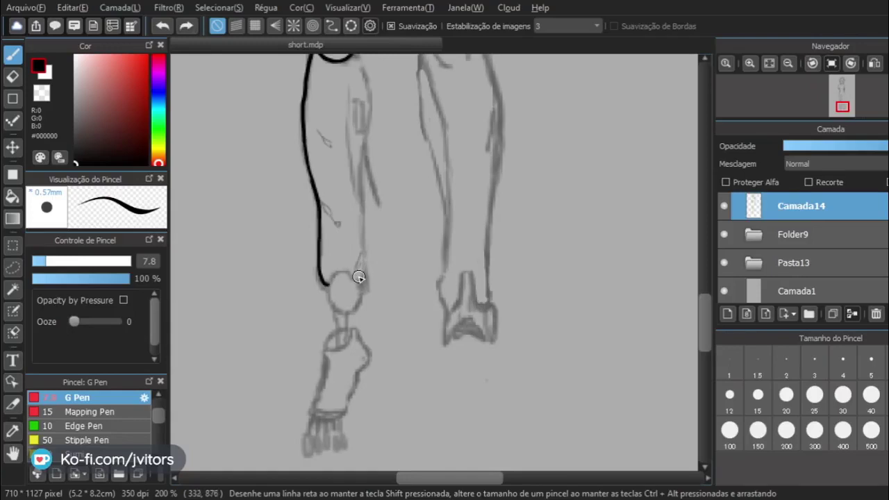
Restore the upper inner calf line and ink the contour from the ankle corner up to join it.
key(ctrl+y)
drag(358, 254, 361, 288)
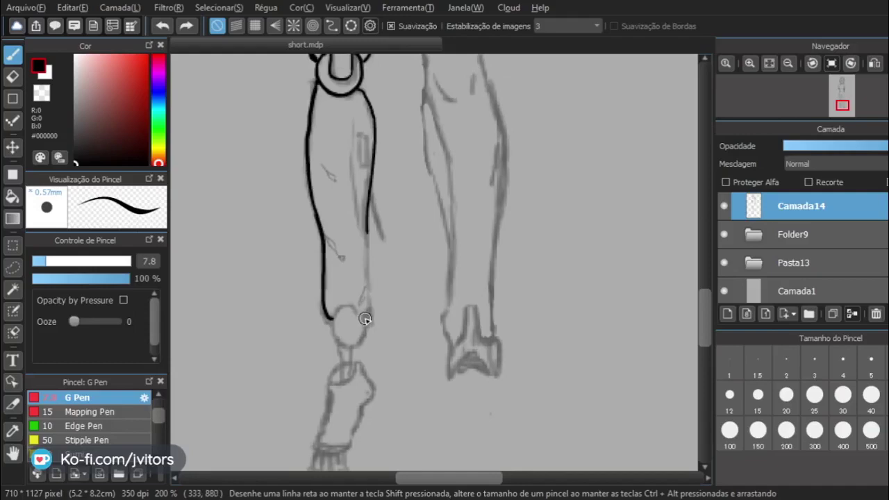
drag(365, 321, 367, 237)
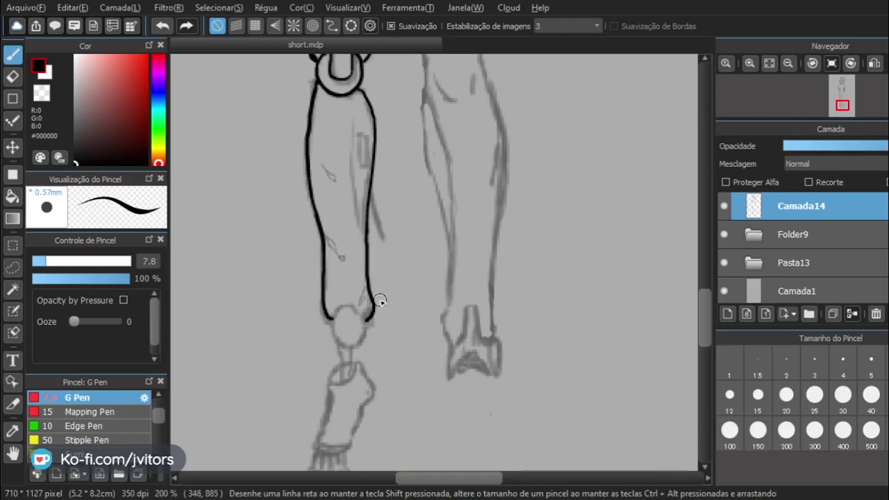
drag(370, 209, 372, 177)
drag(322, 270, 331, 253)
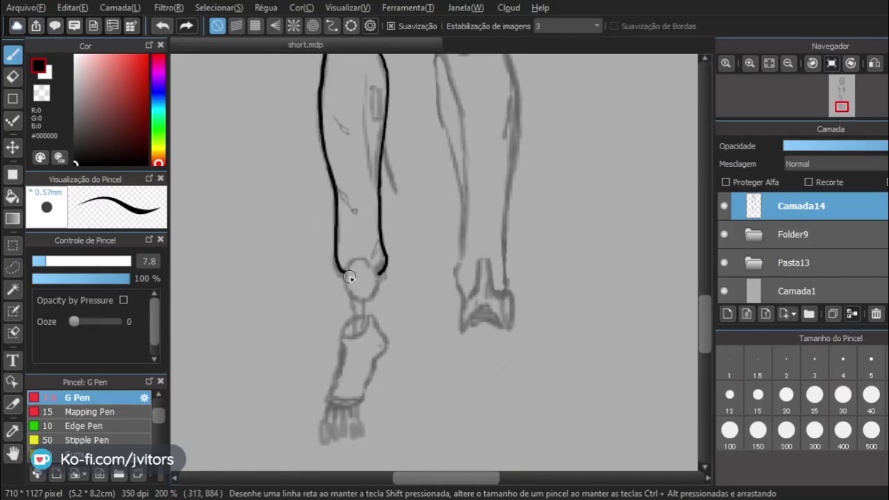
Try to ink the side and top arcs of the round ankle joint between the lower leg's two corners.
mouse_move(368, 192)
mouse_down()
mouse_move(376, 316)
mouse_move(371, 252)
mouse_move(375, 296)
mouse_move(350, 302)
mouse_move(343, 273)
mouse_up()
key(ctrl+z)
key(ctrl+z)
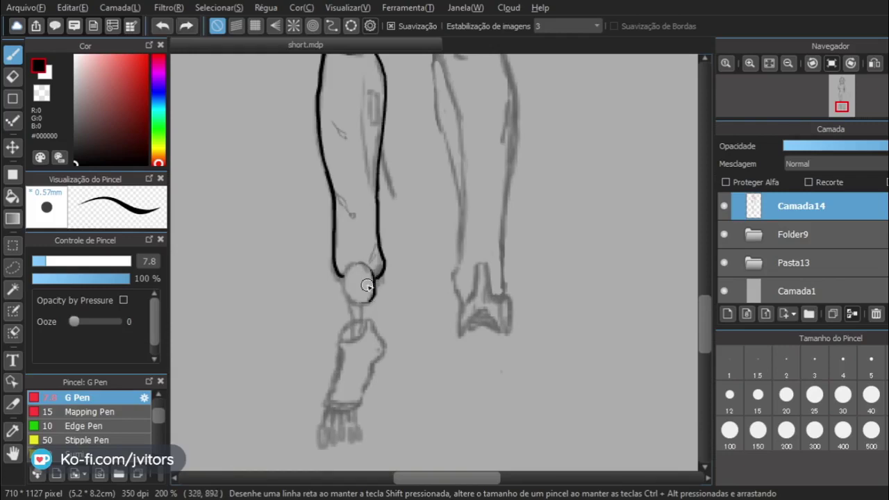
mouse_move(355, 263)
mouse_down()
mouse_move(371, 271)
mouse_move(363, 297)
mouse_move(366, 268)
mouse_up()
key(ctrl+z)
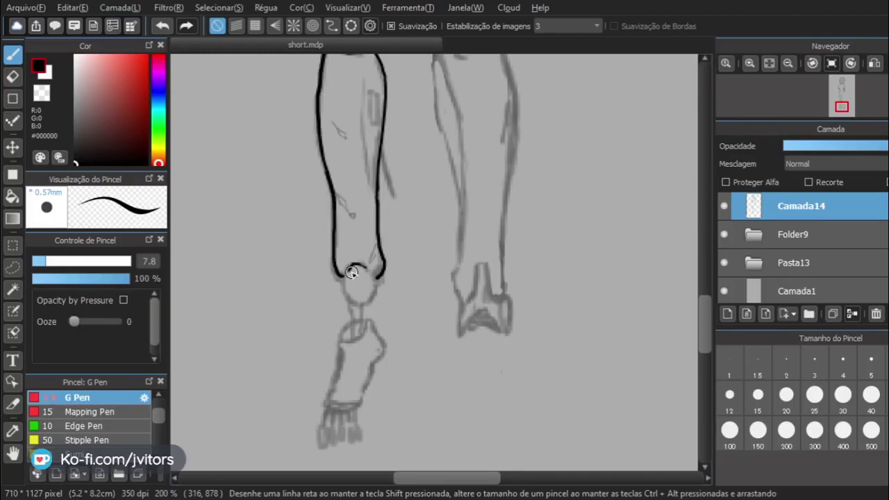
mouse_move(352, 272)
mouse_down()
mouse_move(342, 277)
mouse_move(363, 298)
mouse_move(375, 276)
mouse_move(369, 295)
mouse_move(375, 274)
mouse_move(355, 261)
mouse_move(373, 277)
mouse_move(350, 269)
mouse_up()
key(ctrl+z)
key(ctrl+z)
key(ctrl+z)
key(ctrl+z)
key(ctrl+z)
key(ctrl+z)
key(ctrl+z)
Ink the ankle joint as a closed rounded outline between the two corners at the end of the lower leg.
drag(348, 292, 352, 299)
key(ctrl+z)
mouse_move(360, 268)
mouse_down()
mouse_move(367, 289)
mouse_move(367, 269)
mouse_move(347, 274)
mouse_up()
key(ctrl+z)
key(ctrl+z)
key(ctrl+z)
mouse_move(349, 270)
mouse_down()
mouse_move(351, 292)
mouse_move(373, 280)
mouse_move(361, 266)
mouse_move(340, 289)
mouse_move(373, 282)
mouse_move(353, 263)
mouse_move(346, 283)
mouse_move(367, 296)
mouse_move(362, 260)
mouse_move(341, 280)
mouse_move(373, 293)
mouse_move(361, 265)
mouse_move(368, 299)
mouse_move(366, 267)
mouse_move(349, 296)
mouse_move(374, 277)
mouse_move(347, 264)
mouse_move(349, 295)
mouse_move(376, 286)
mouse_move(362, 263)
mouse_move(340, 278)
mouse_up()
key(ctrl+z)
key(ctrl+z)
key(ctrl+z)
key(ctrl+z)
key(ctrl+z)
key(ctrl+z)
mouse_move(345, 272)
mouse_down()
mouse_move(363, 291)
mouse_move(358, 296)
mouse_move(375, 272)
mouse_move(366, 294)
mouse_move(353, 296)
mouse_move(376, 281)
mouse_up()
key(ctrl+z)
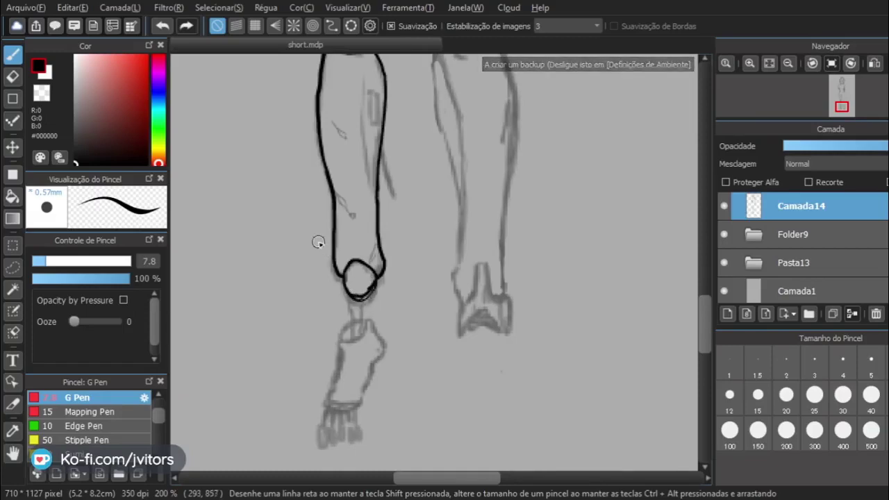
Erase the ankle joint's lower outline with the size 10 eraser, leaving only the top arc between the lower leg's corners.
scroll(319, 243, up, 2)
drag(320, 244, 257, 88)
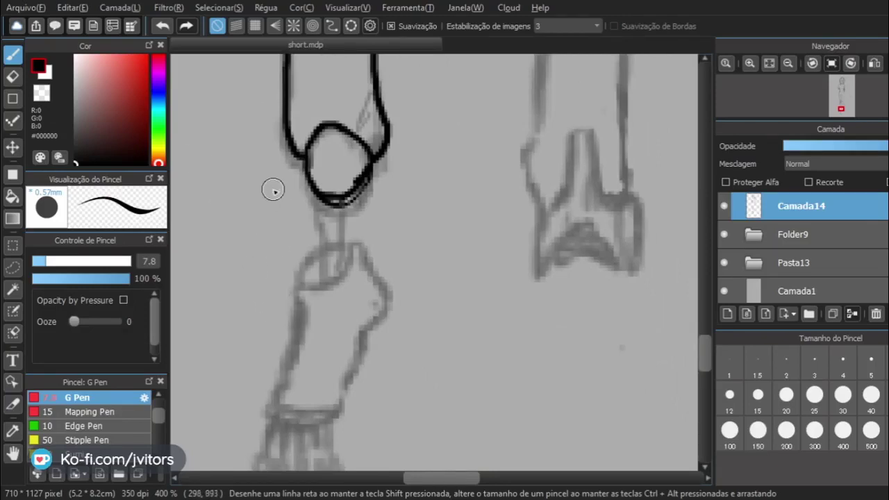
click(11, 76)
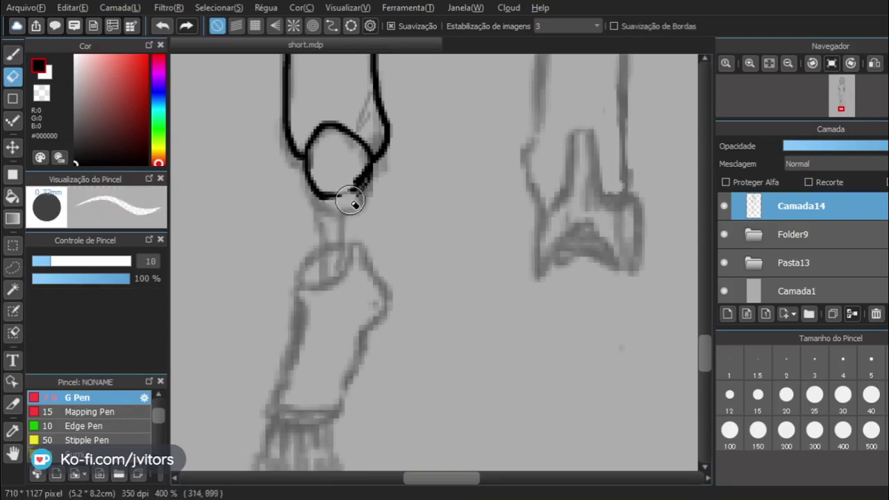
drag(337, 214, 389, 166)
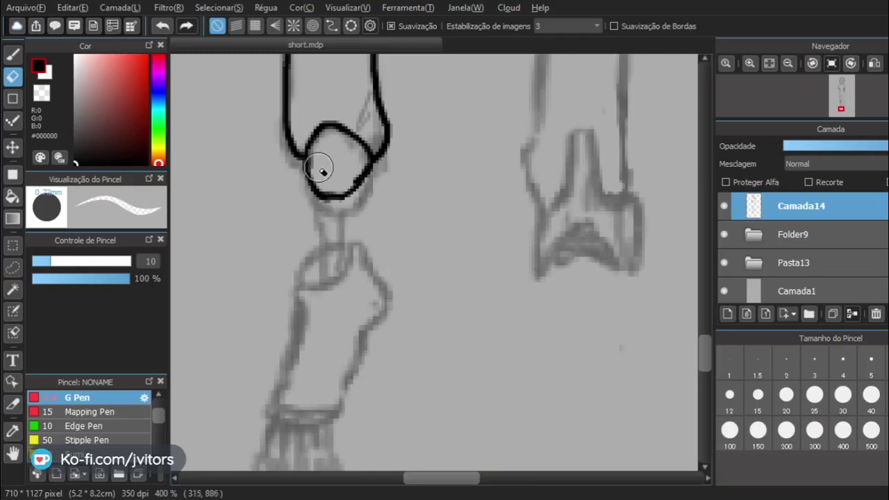
mouse_move(319, 186)
mouse_down()
mouse_move(320, 165)
mouse_move(323, 184)
mouse_move(307, 184)
mouse_move(318, 158)
mouse_move(342, 207)
mouse_move(330, 215)
mouse_move(352, 167)
mouse_move(370, 183)
mouse_up()
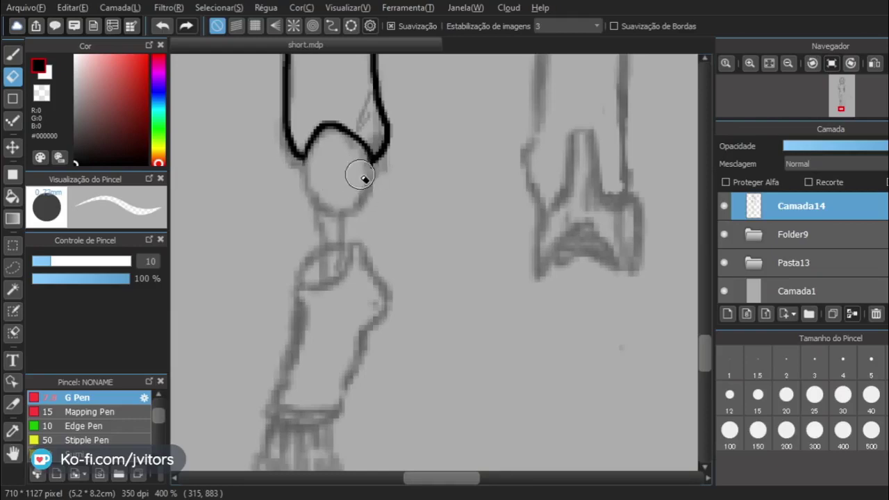
Turn on circle snapping and find the centre of its concentric guides on the full canvas.
click(313, 26)
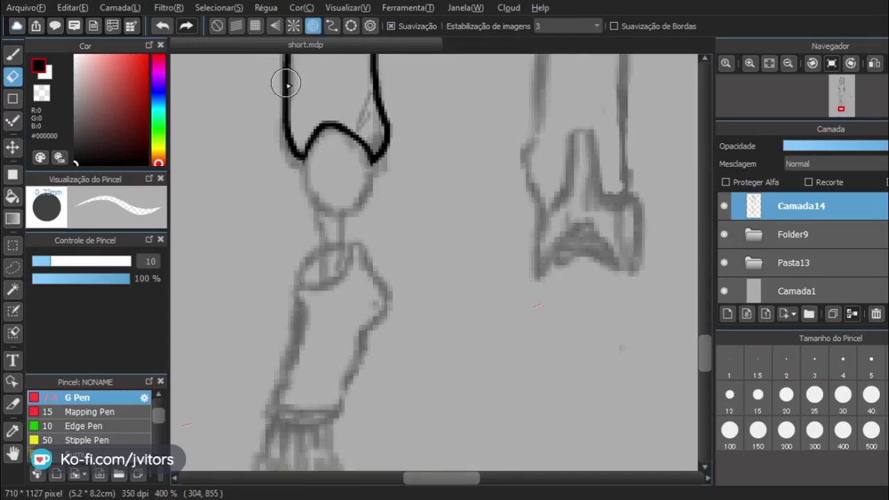
scroll(347, 132, down, 5)
scroll(385, 185, up, 2)
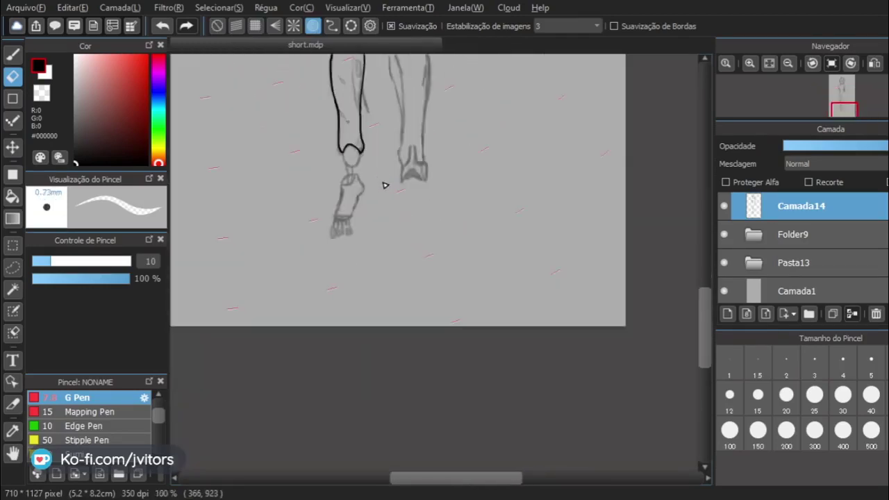
scroll(385, 186, down, 1)
drag(373, 120, 411, 339)
drag(292, 83, 287, 177)
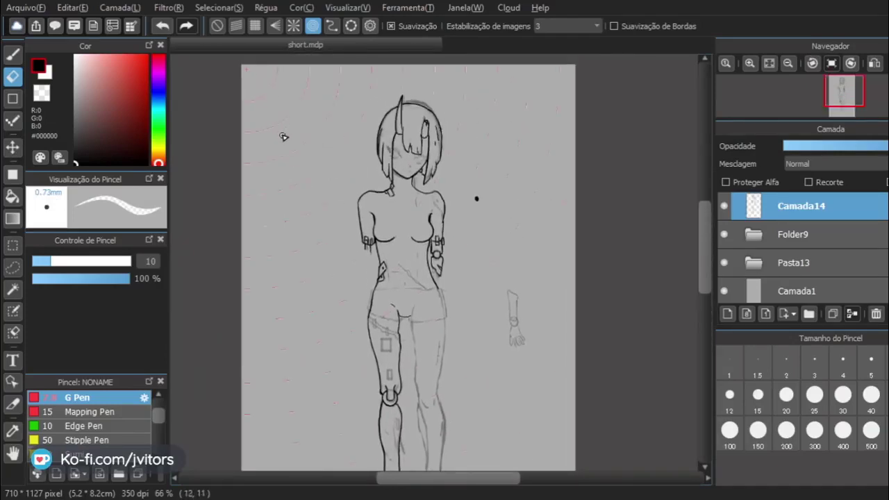
drag(283, 137, 256, 81)
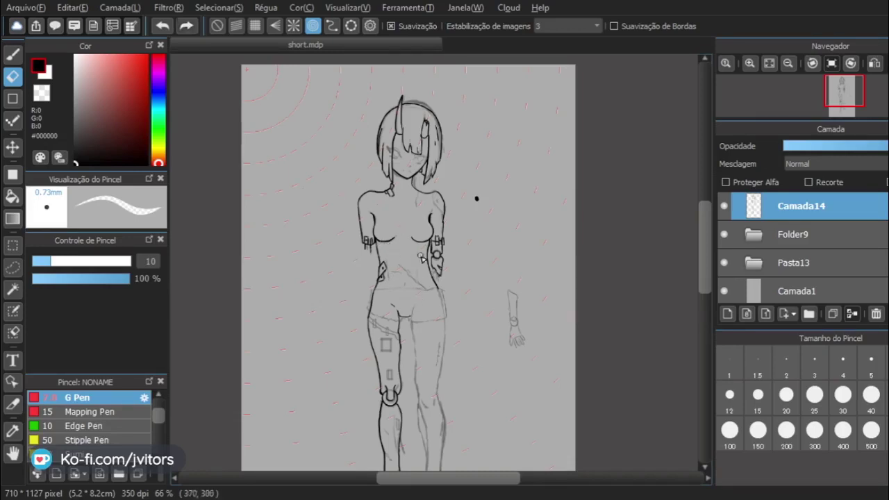
scroll(461, 292, down, 1)
scroll(444, 299, up, 4)
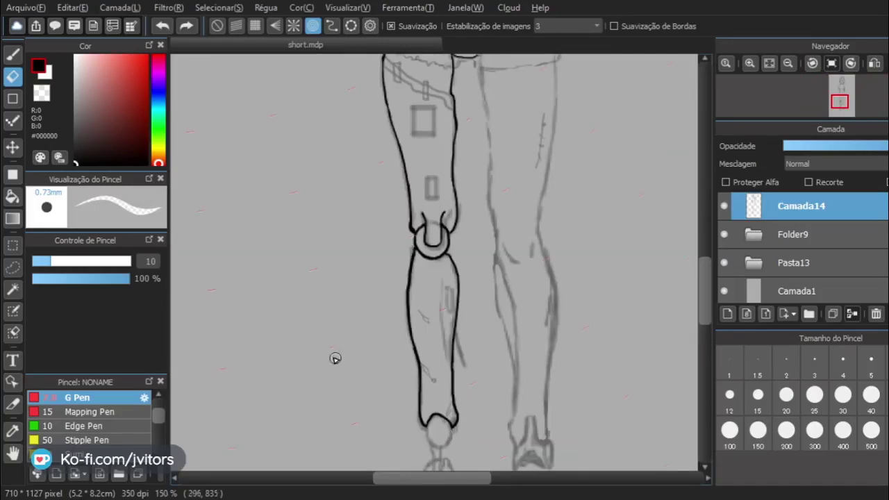
Test a circle-snapped pen stroke with the G Pen and undo it.
click(12, 54)
drag(293, 189, 524, 457)
drag(486, 232, 379, 359)
key(ctrl+z)
drag(467, 139, 472, 253)
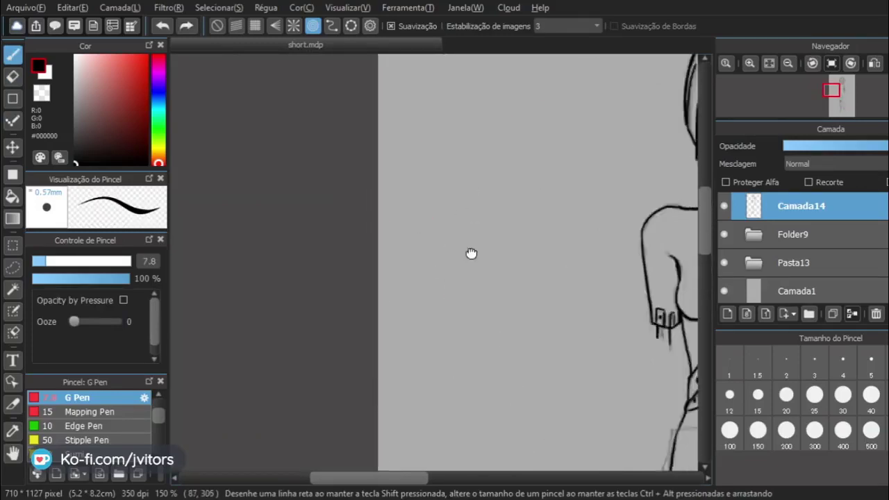
scroll(471, 254, up, 5)
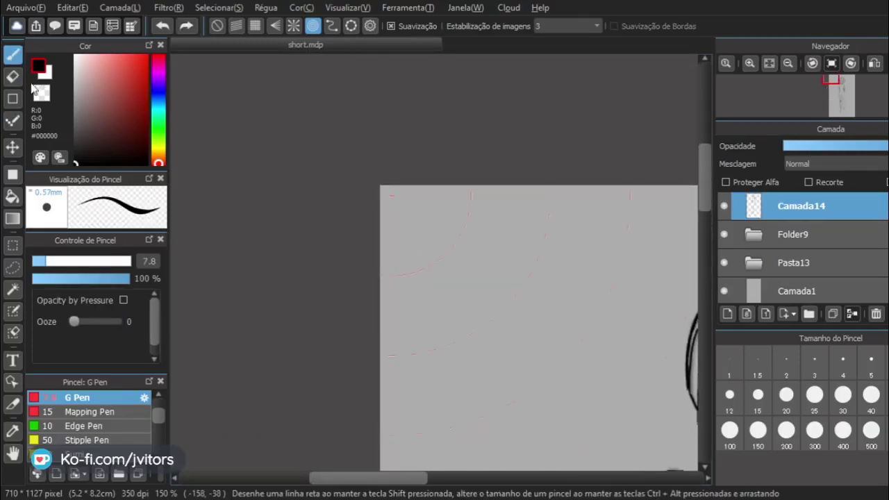
Try to shift the circle guides away from the canvas corner with the Move tool and a pen tap at their centre.
click(13, 147)
mouse_move(357, 232)
mouse_down()
mouse_move(386, 206)
mouse_move(360, 182)
mouse_up()
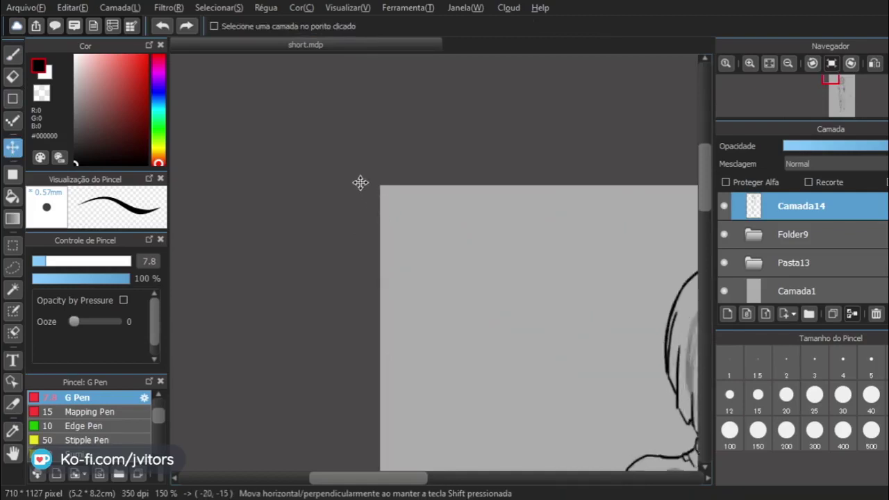
key(ctrl+z)
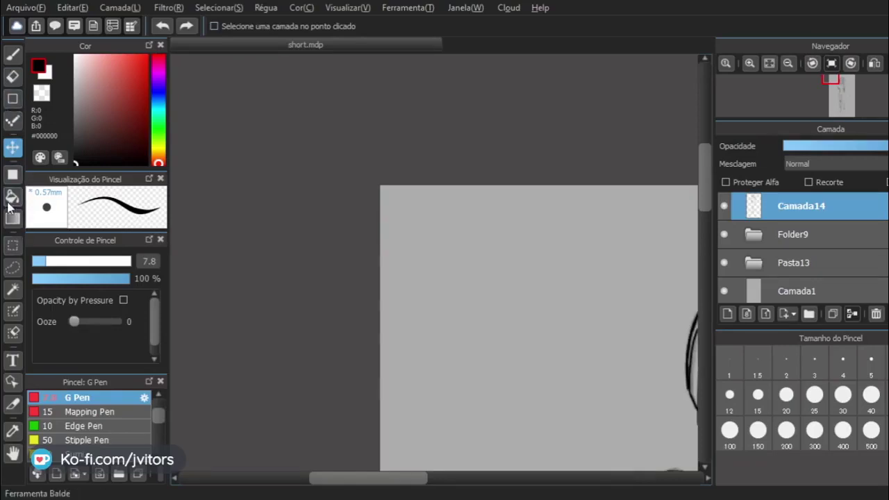
click(12, 54)
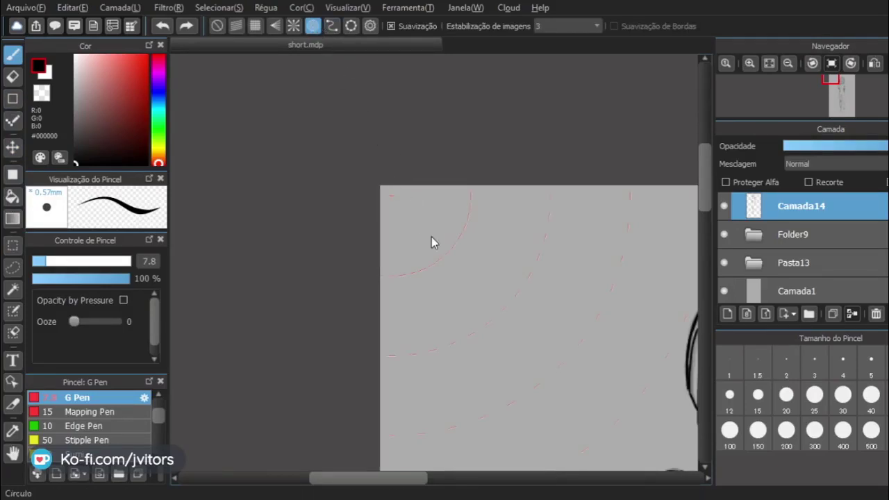
shift+click(391, 198)
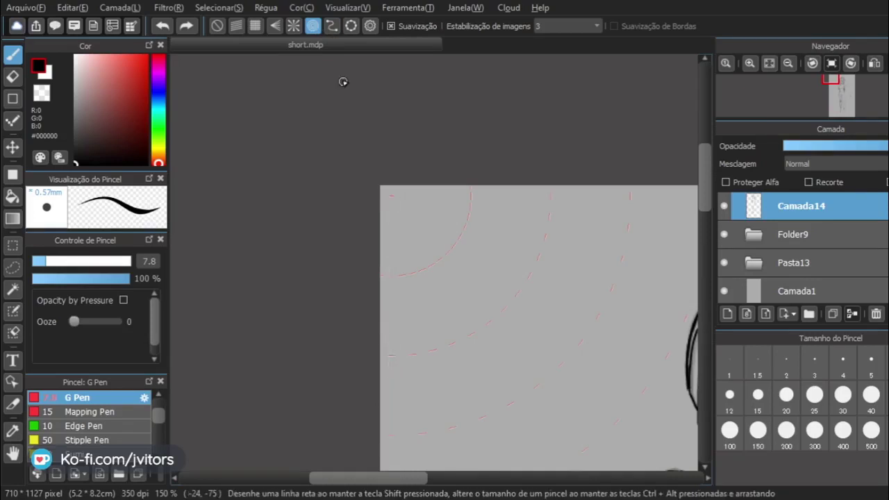
Try curve snapping with a short test curve above the canvas, and try vanishing point snapping.
click(332, 26)
click(327, 59)
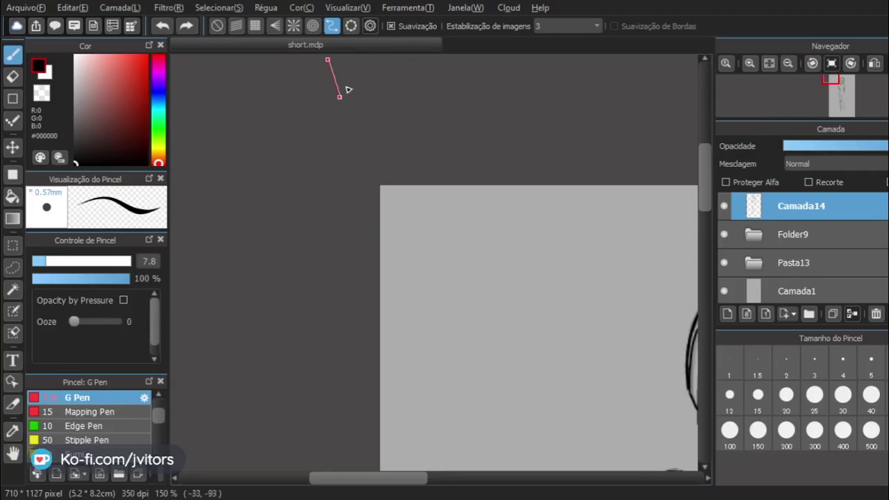
click(370, 25)
click(315, 26)
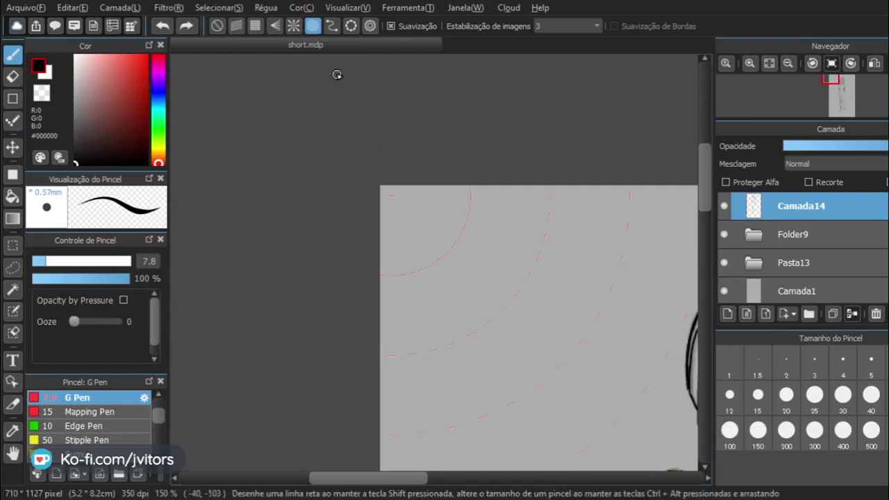
click(277, 32)
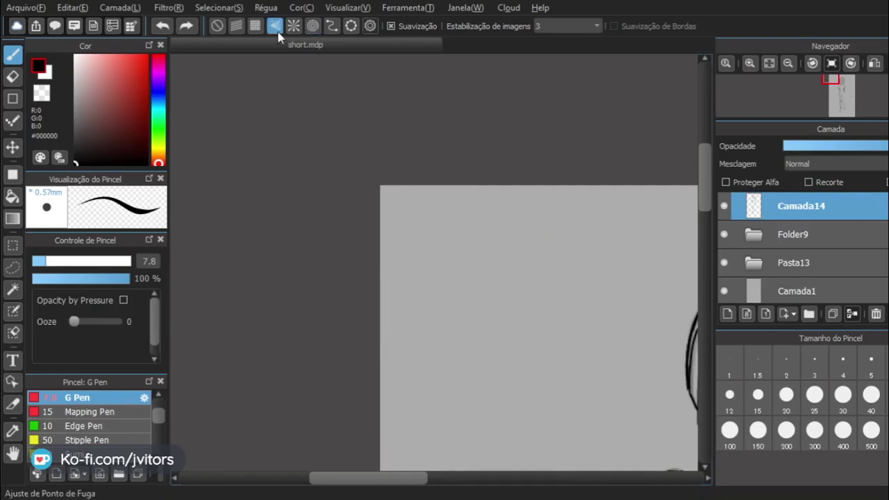
scroll(481, 239, down, 4)
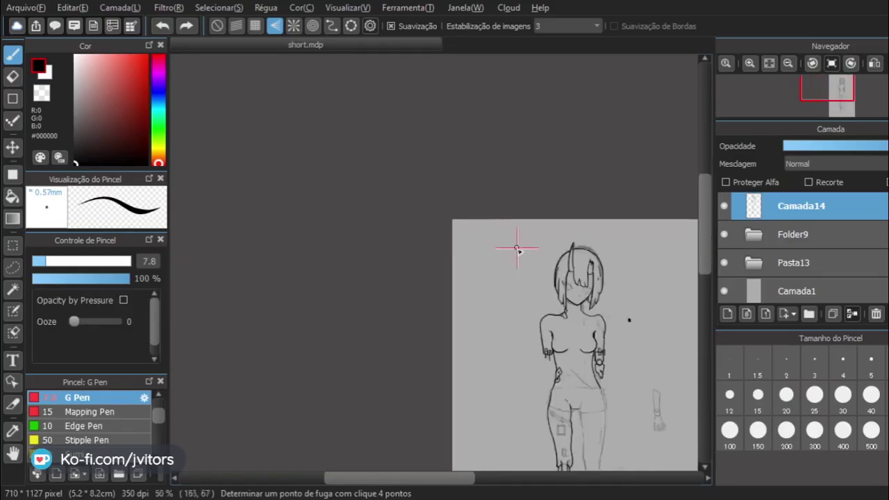
drag(516, 248, 369, 153)
Switch back to circle snapping and centre its guides on the ankle joint.
click(313, 28)
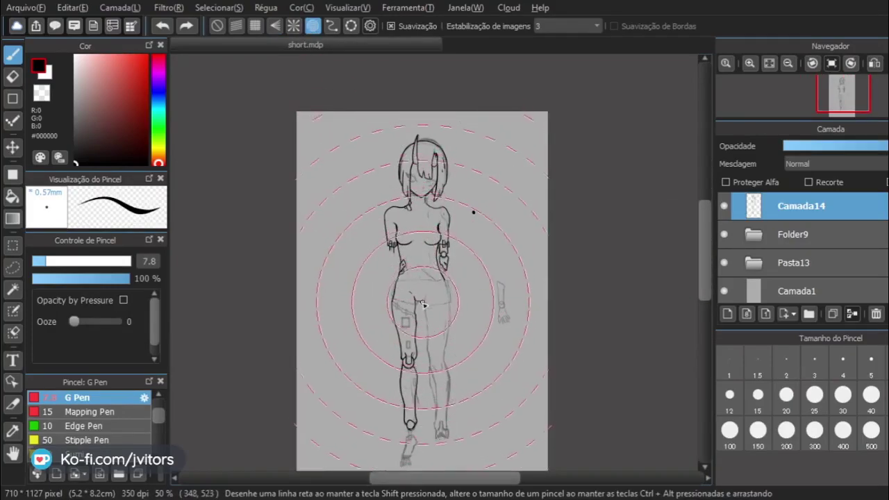
scroll(421, 304, down, 1)
scroll(406, 409, up, 6)
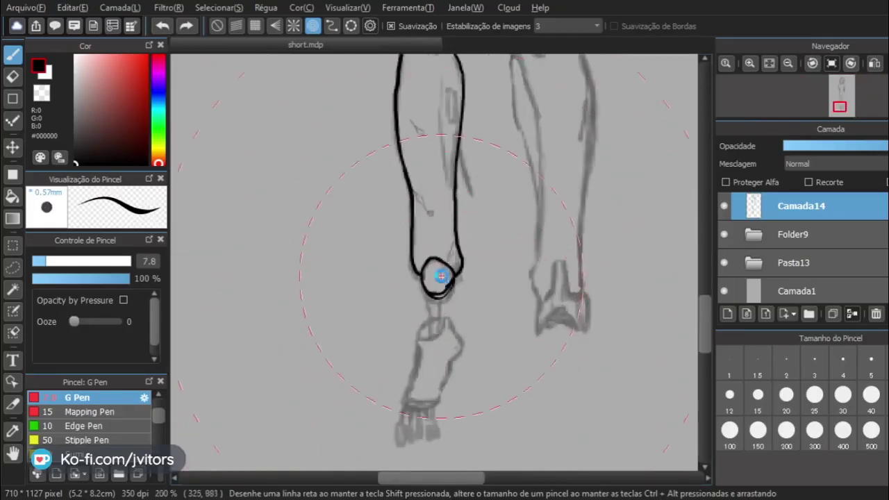
scroll(438, 293, up, 1)
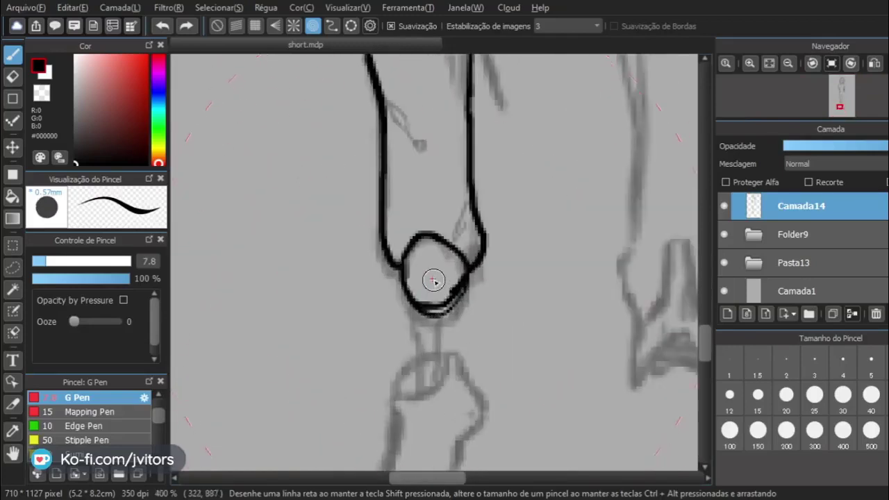
scroll(433, 281, up, 1)
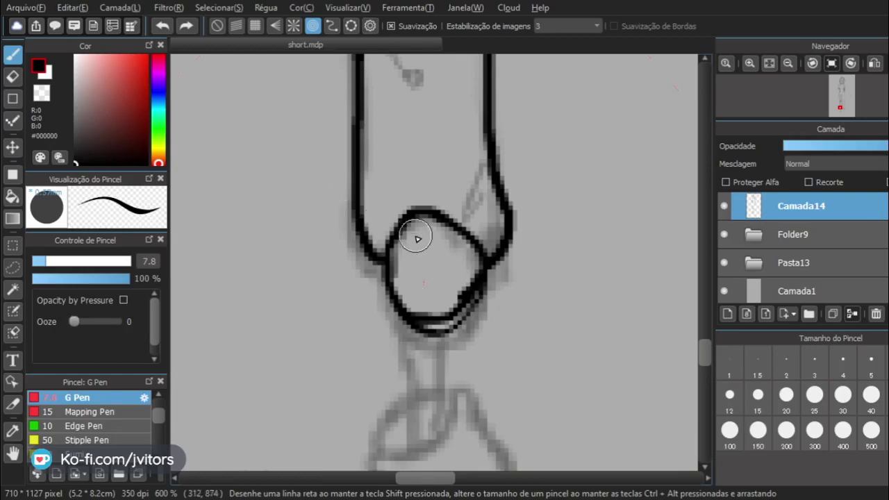
Try to ink the round ankle joint with circle-snapped strokes of the size 7.8 G Pen, undoing each attempt.
mouse_move(394, 238)
mouse_down()
mouse_move(395, 311)
mouse_move(448, 348)
mouse_move(508, 322)
mouse_move(503, 263)
mouse_move(473, 217)
mouse_move(443, 198)
mouse_move(403, 193)
mouse_move(371, 214)
mouse_move(352, 268)
mouse_up()
key(ctrl+z)
mouse_move(396, 286)
mouse_down()
mouse_move(412, 306)
mouse_move(467, 311)
mouse_move(470, 264)
mouse_move(425, 232)
mouse_move(397, 266)
mouse_up()
key(ctrl+z)
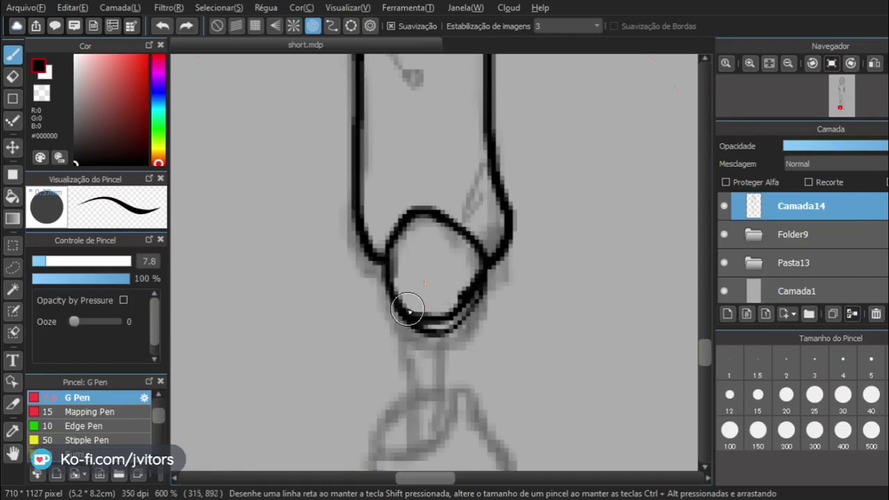
mouse_move(409, 309)
mouse_down()
mouse_move(387, 257)
mouse_move(402, 312)
mouse_move(452, 339)
mouse_move(494, 310)
mouse_move(499, 274)
mouse_up()
key(ctrl+z)
key(ctrl+z)
drag(385, 253, 447, 352)
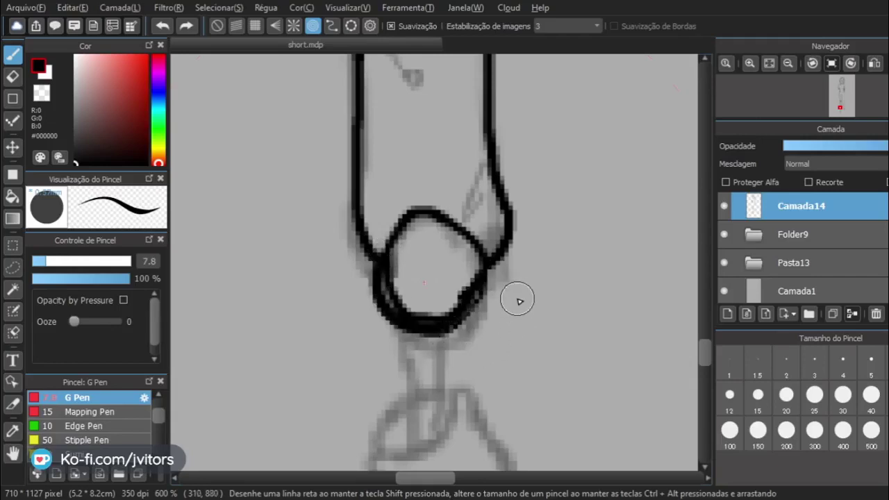
key(ctrl+z)
mouse_move(417, 224)
mouse_down()
mouse_move(412, 312)
mouse_move(494, 328)
mouse_move(491, 239)
mouse_move(422, 221)
mouse_move(419, 320)
mouse_up()
key(ctrl+z)
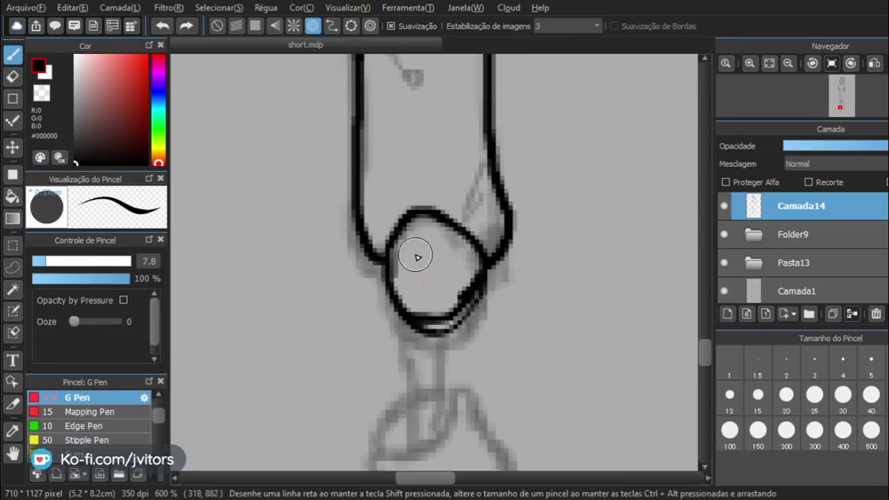
mouse_move(409, 250)
mouse_down()
mouse_move(411, 296)
mouse_move(433, 228)
mouse_move(404, 253)
mouse_move(478, 276)
mouse_move(391, 204)
mouse_move(415, 232)
mouse_move(394, 321)
mouse_move(392, 225)
mouse_up()
key(ctrl+z)
key(ctrl+z)
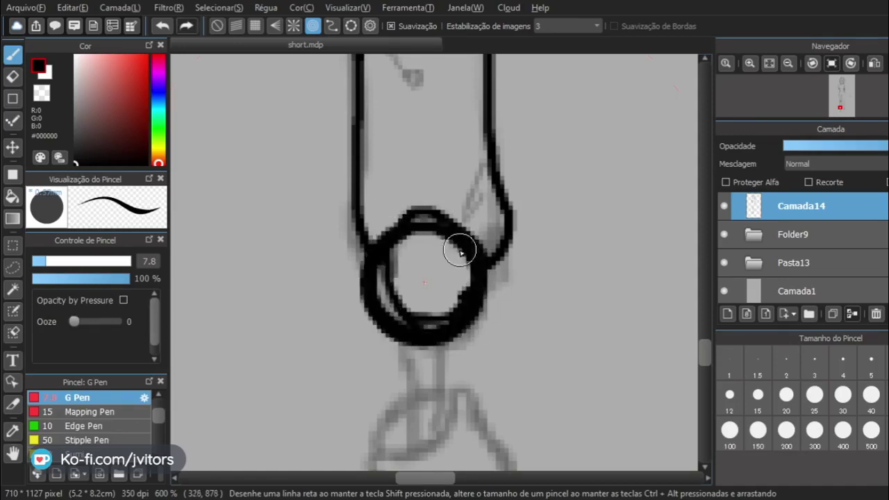
key(ctrl+z)
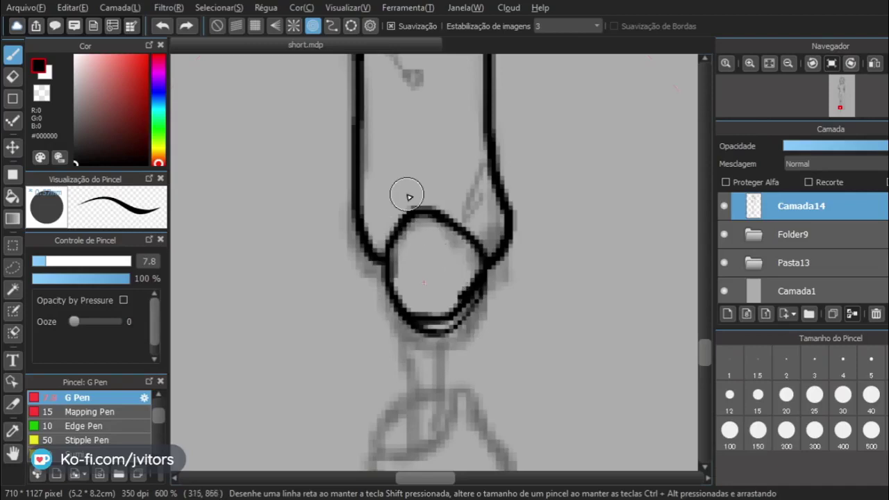
Turn snapping off and erase the ankle joint's sides and lower outline with the size 10 eraser, keeping the top arc.
click(216, 25)
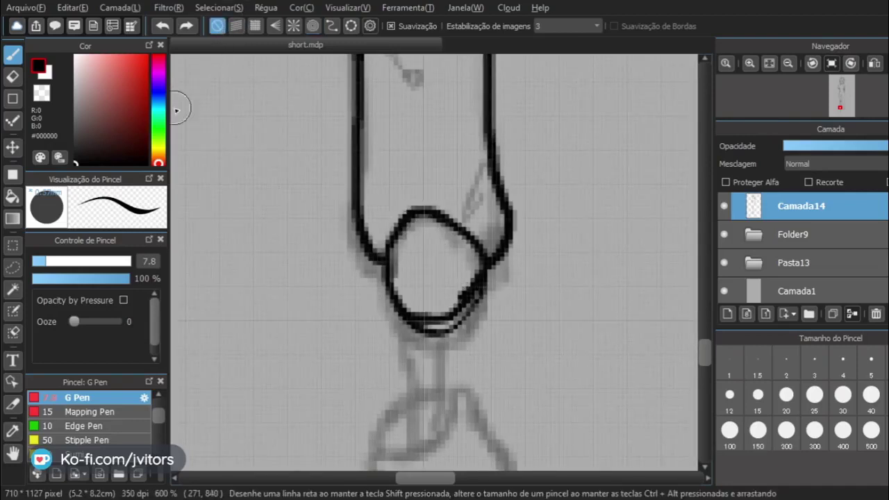
click(14, 78)
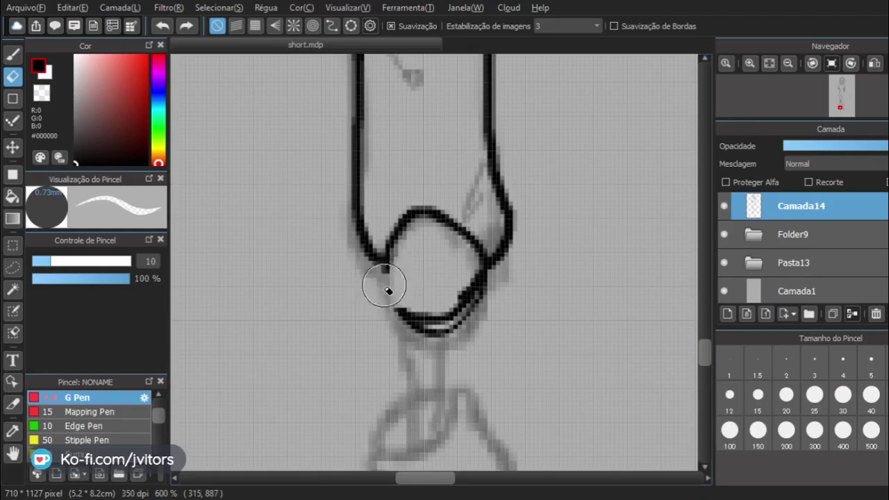
mouse_move(386, 284)
mouse_down()
mouse_move(406, 287)
mouse_move(418, 312)
mouse_move(409, 330)
mouse_move(417, 307)
mouse_move(452, 299)
mouse_move(476, 334)
mouse_move(470, 293)
mouse_move(482, 286)
mouse_move(483, 296)
mouse_up()
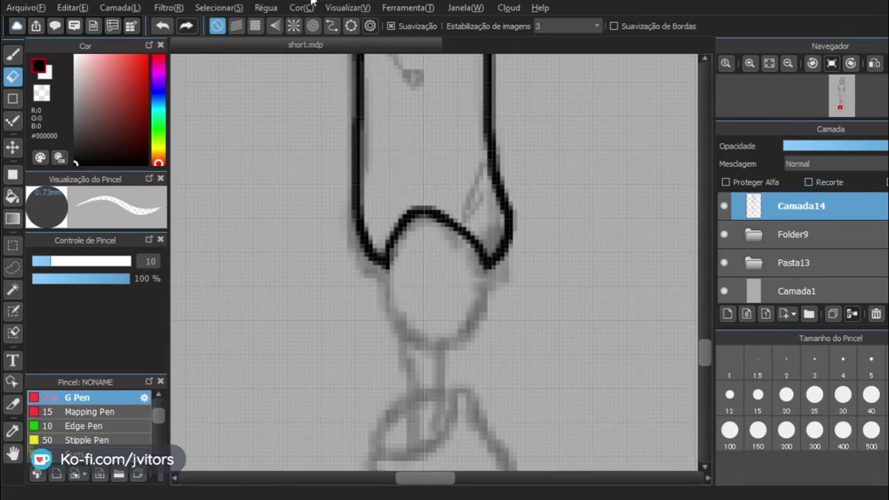
Ink a second, slightly lower contour around the lower leg's left ankle corner with the size 7.8 G Pen.
click(14, 54)
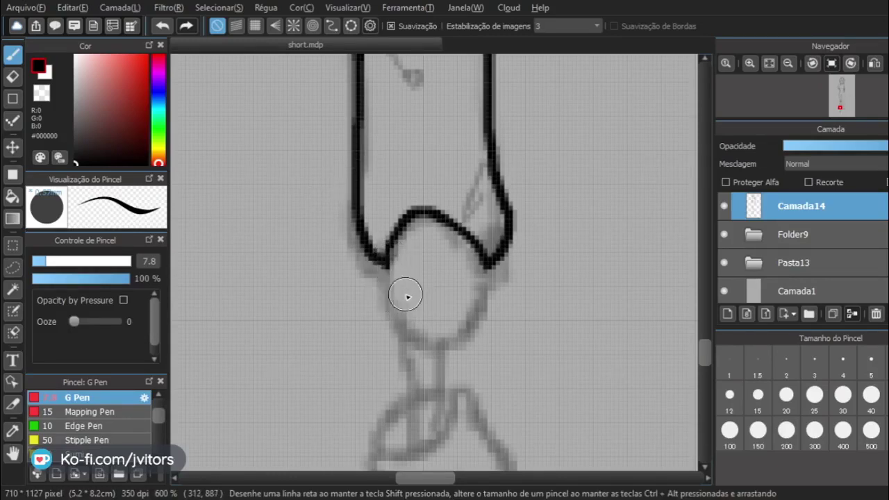
mouse_move(539, 246)
mouse_down()
mouse_move(361, 292)
mouse_move(327, 281)
mouse_move(363, 276)
mouse_up()
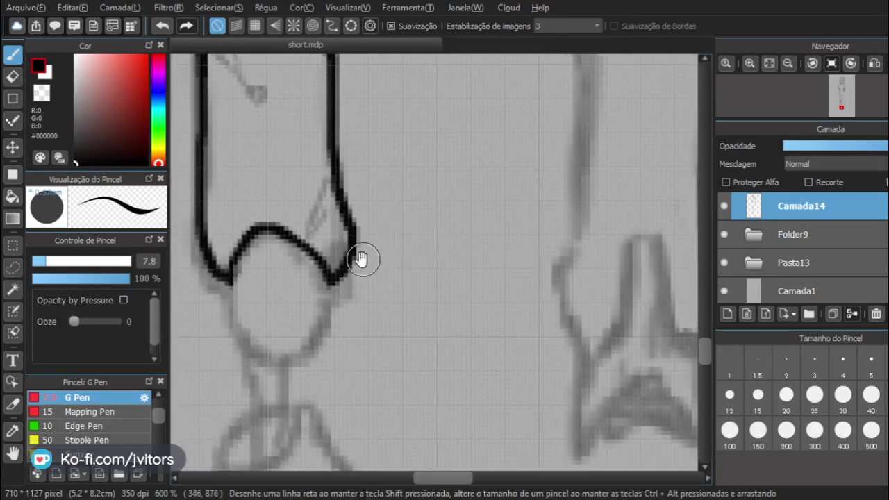
mouse_move(269, 267)
mouse_down()
mouse_move(292, 278)
mouse_move(296, 296)
mouse_move(335, 240)
mouse_up()
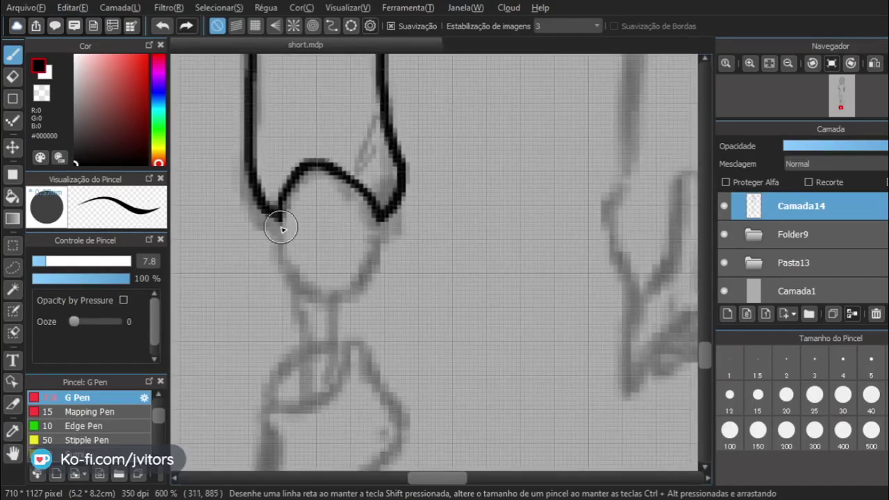
mouse_move(281, 228)
mouse_down()
mouse_move(252, 217)
mouse_move(250, 168)
mouse_up()
key(ctrl+z)
mouse_move(280, 230)
mouse_down()
mouse_move(256, 220)
mouse_move(246, 154)
mouse_up()
mouse_move(284, 232)
mouse_down()
mouse_move(295, 180)
mouse_move(311, 170)
mouse_move(355, 184)
mouse_up()
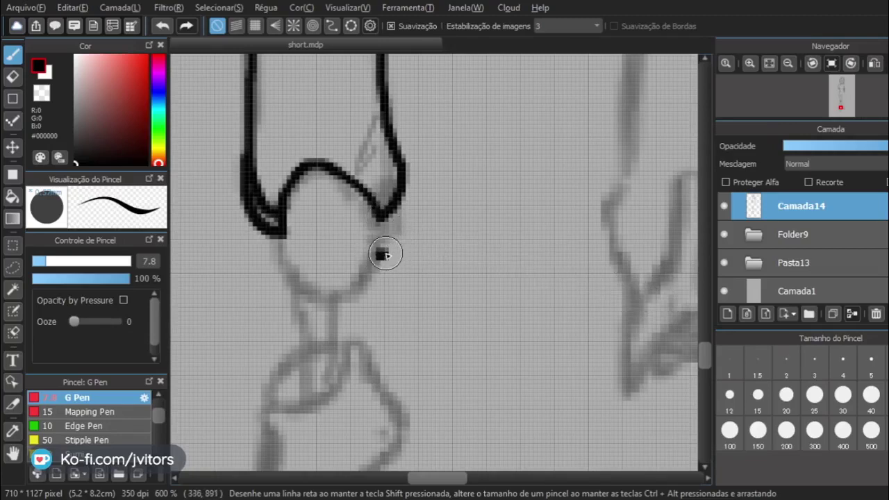
Ink an outer curved contour around the lower leg's right ankle corner, joining it to the calf line above.
mouse_move(385, 255)
mouse_down()
mouse_move(419, 206)
mouse_move(396, 169)
mouse_move(422, 215)
mouse_move(382, 258)
mouse_up()
drag(418, 197, 407, 175)
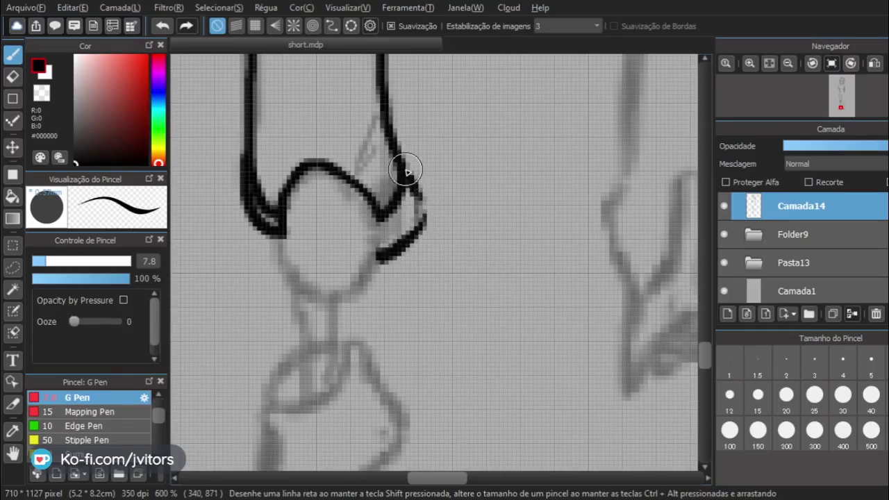
mouse_move(419, 223)
mouse_down()
mouse_move(381, 82)
mouse_move(414, 243)
mouse_up()
drag(435, 336, 402, 268)
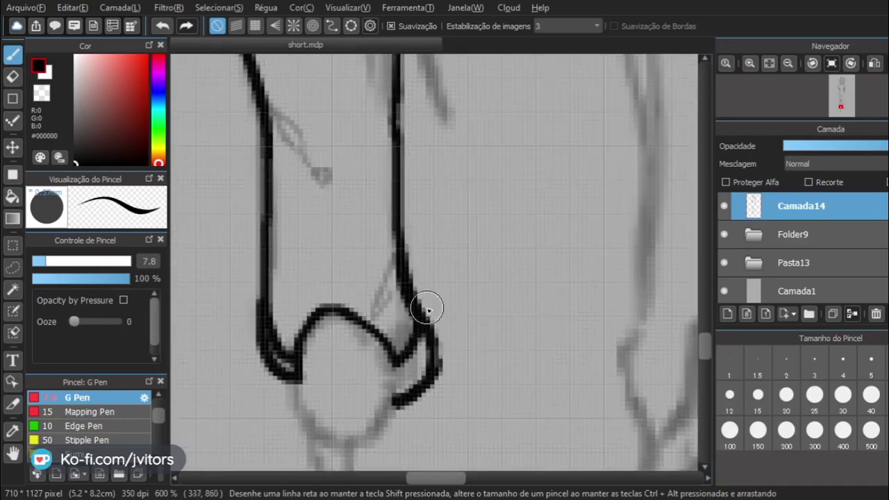
mouse_move(431, 314)
mouse_down()
mouse_move(438, 369)
mouse_move(428, 301)
mouse_up()
key(ctrl+z)
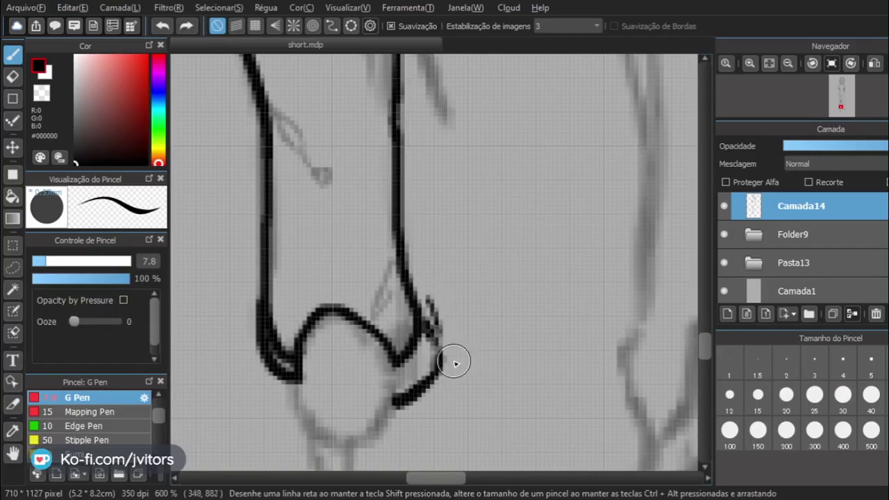
key(ctrl+z)
drag(441, 360, 420, 323)
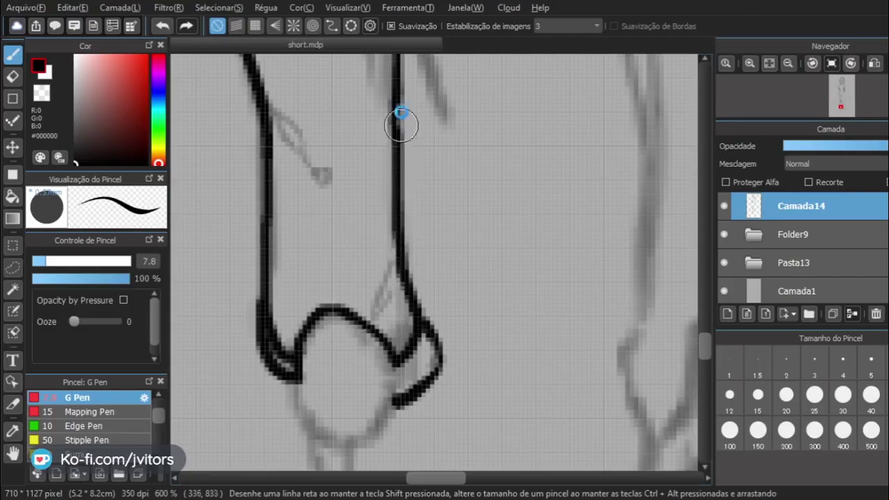
Undo the extra outer contours inked around the lower leg's left and right ankle corners.
mouse_move(400, 123)
mouse_down()
mouse_move(397, 287)
mouse_move(381, 255)
mouse_move(387, 173)
mouse_move(290, 218)
mouse_up()
drag(391, 155, 408, 67)
drag(388, 279, 413, 112)
key(ctrl+z)
key(ctrl+z)
key(ctrl+z)
key(ctrl+z)
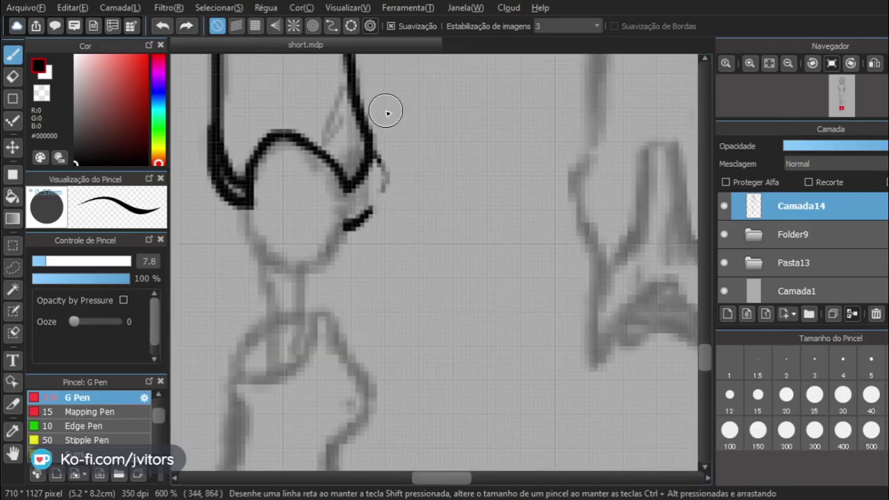
key(ctrl+z)
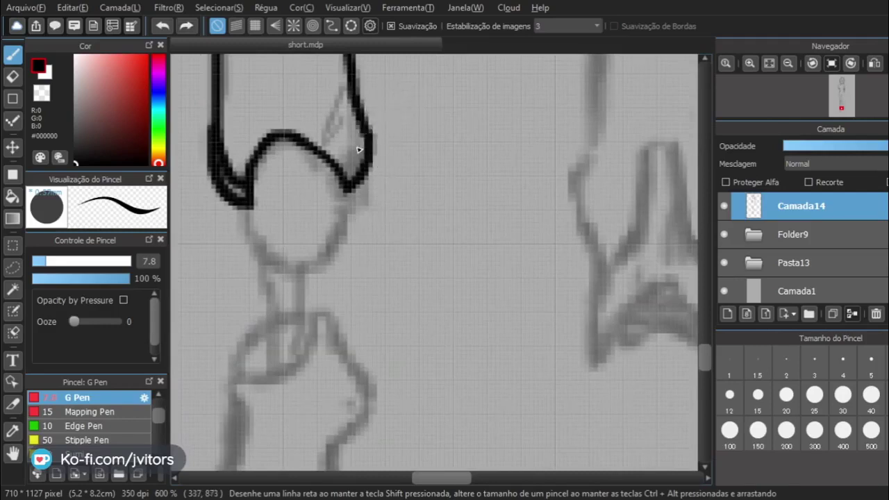
mouse_move(329, 124)
mouse_down()
mouse_move(335, 135)
mouse_move(396, 127)
mouse_up()
key(ctrl+z)
key(ctrl+z)
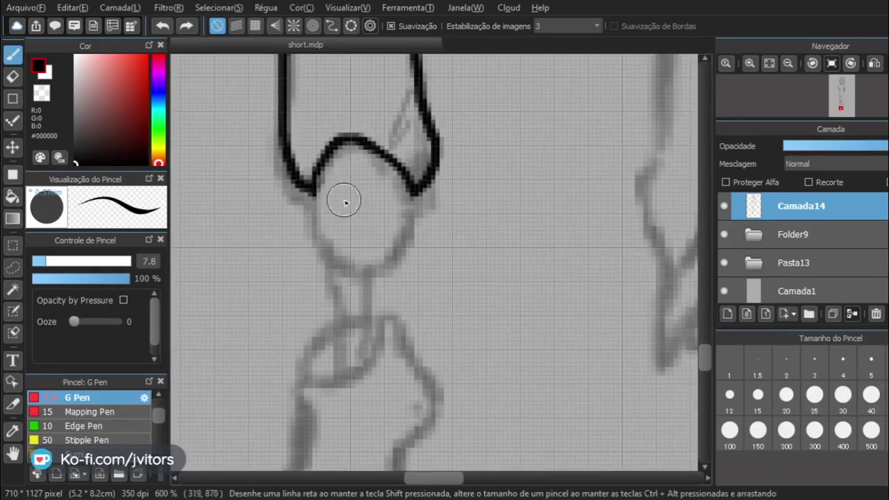
Ink the round ankle joint's sides and lower curve with the size 7.8 G Pen, closing the outline, and touch it up with the size 10 eraser.
mouse_move(317, 192)
mouse_down()
mouse_move(350, 249)
mouse_move(412, 231)
mouse_move(431, 187)
mouse_up()
key(ctrl+z)
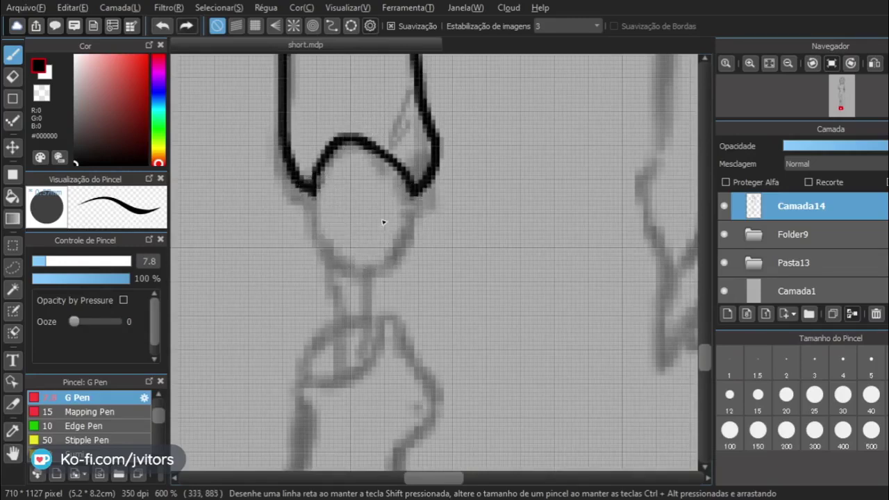
mouse_move(324, 185)
mouse_down()
mouse_move(348, 238)
mouse_move(404, 186)
mouse_up()
key(ctrl+z)
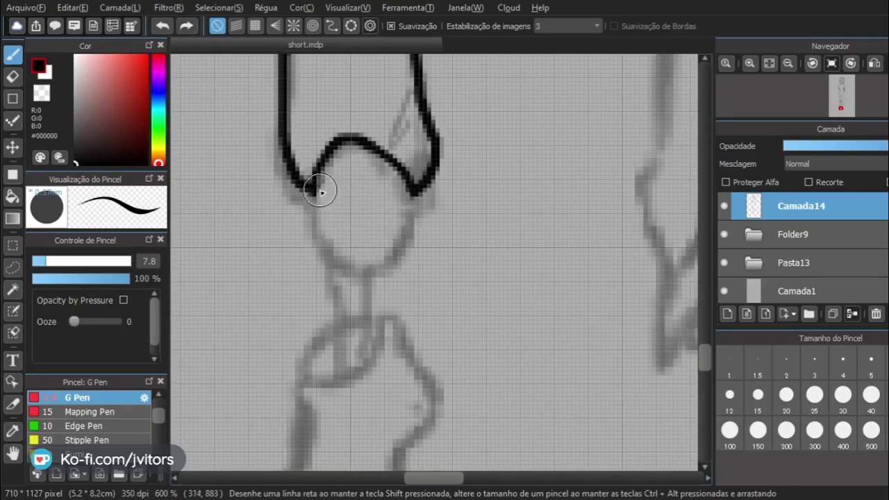
mouse_move(321, 193)
mouse_down()
mouse_move(322, 235)
mouse_move(387, 247)
mouse_move(421, 198)
mouse_up()
key(ctrl+z)
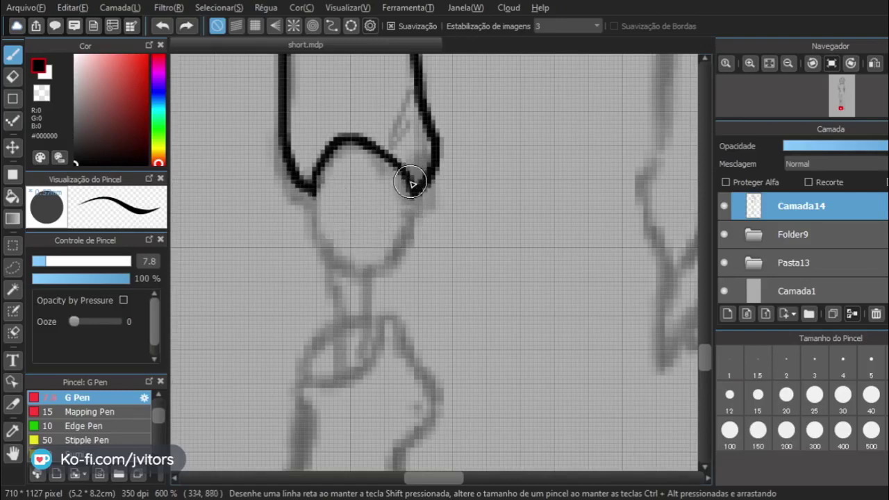
drag(317, 174, 420, 196)
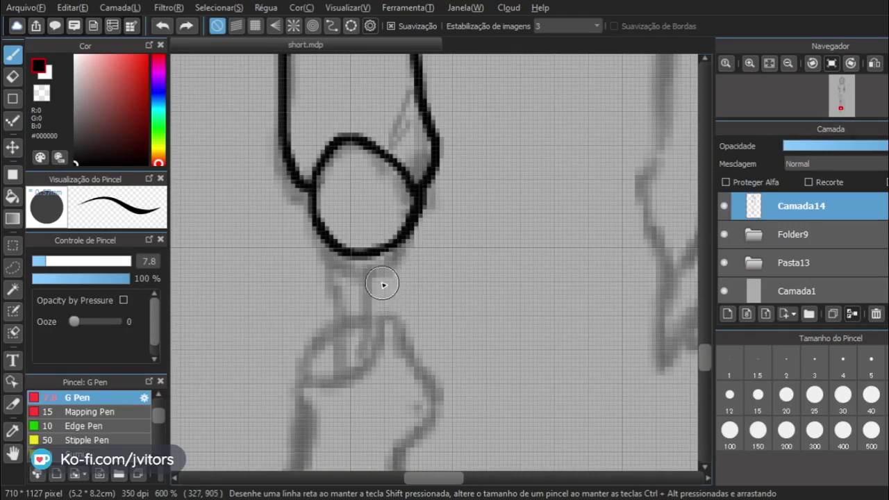
click(13, 77)
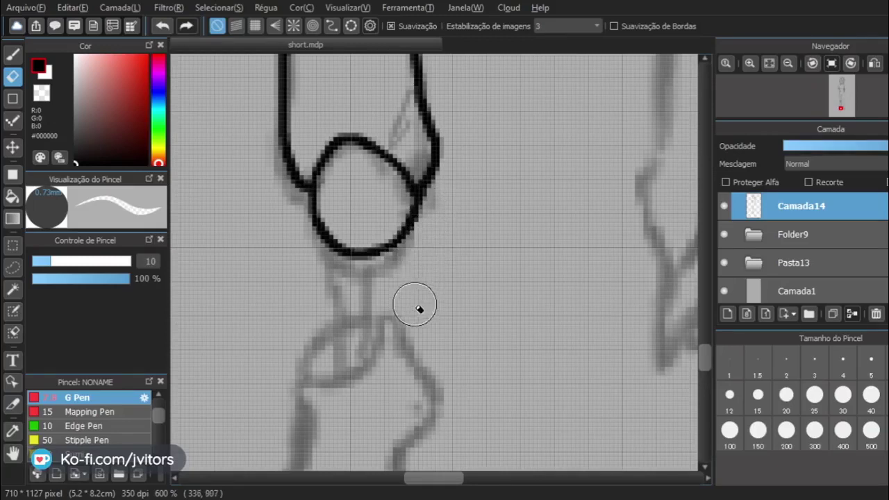
drag(385, 283, 427, 305)
drag(458, 253, 466, 238)
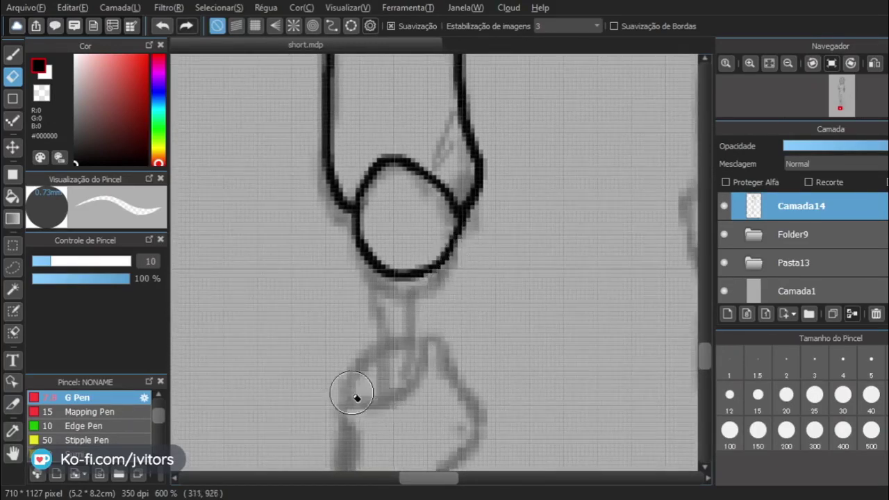
click(10, 58)
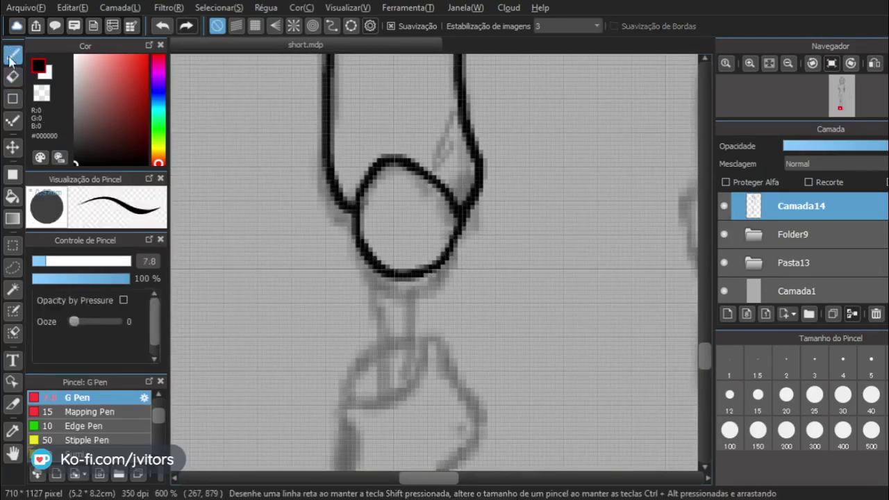
Try to ink the left side of the narrow ankle shaft below the round joint with the size 7.8 G Pen, undoing each attempt.
mouse_move(403, 312)
mouse_down()
mouse_move(402, 243)
mouse_move(383, 279)
mouse_move(386, 302)
mouse_up()
key(ctrl+z)
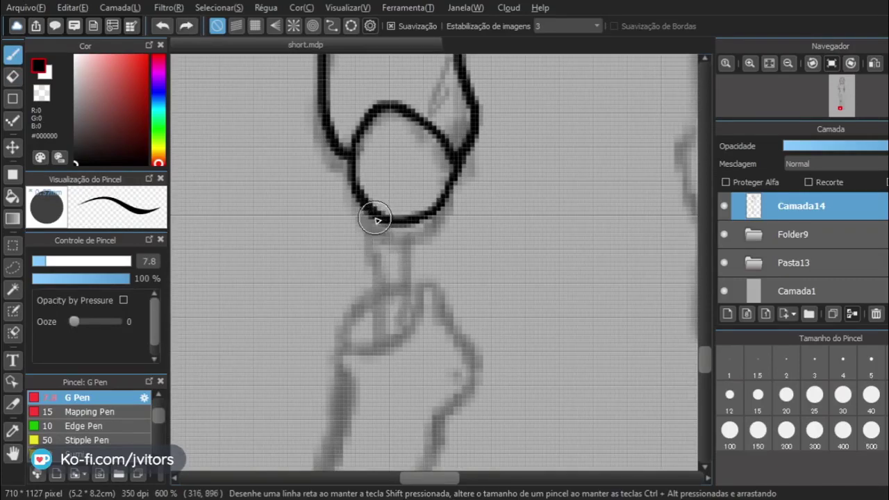
drag(376, 219, 383, 312)
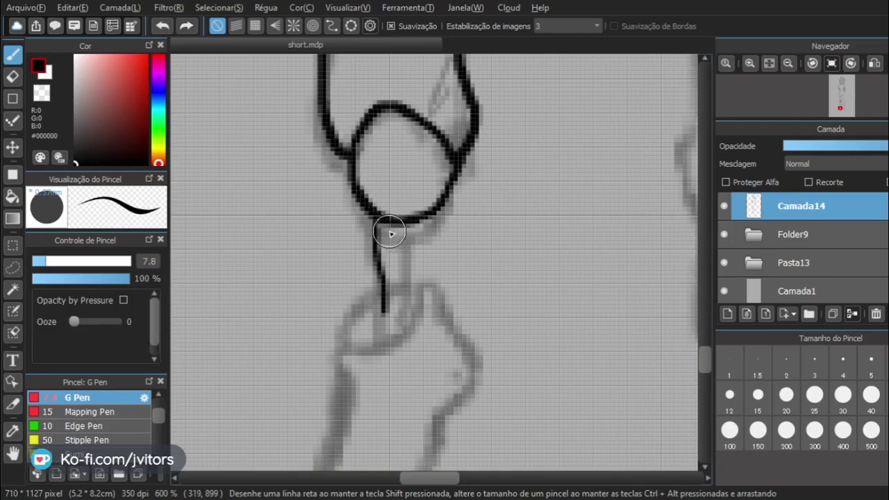
key(ctrl+z)
drag(376, 221, 386, 282)
key(ctrl+z)
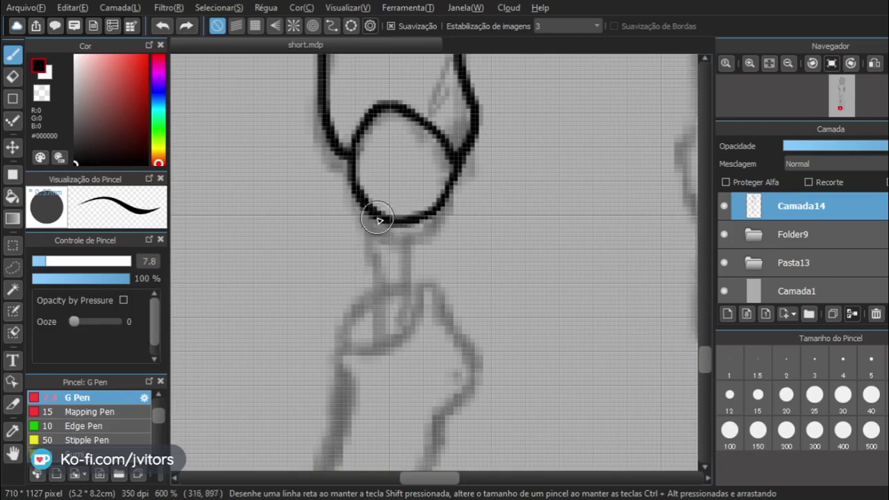
drag(377, 220, 379, 268)
key(ctrl+z)
drag(377, 221, 390, 319)
key(ctrl+z)
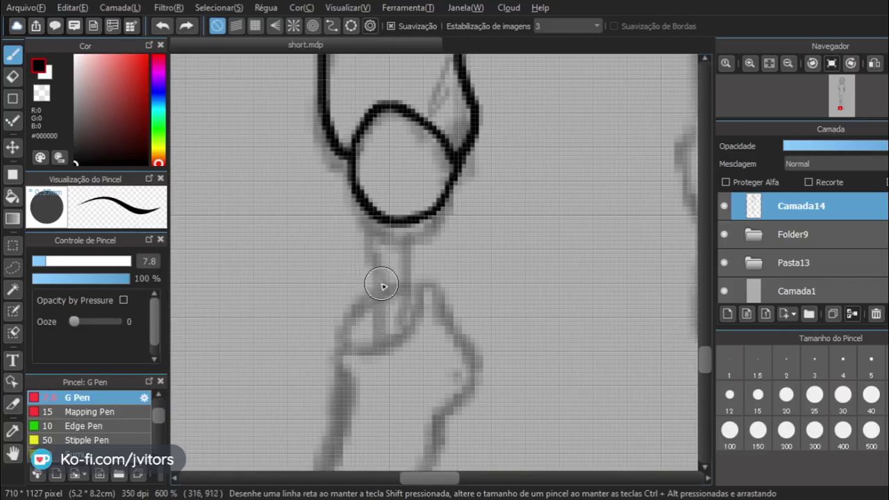
Ink a closed, tilted oval over the sketched opening at the top of the foot.
drag(424, 285, 387, 349)
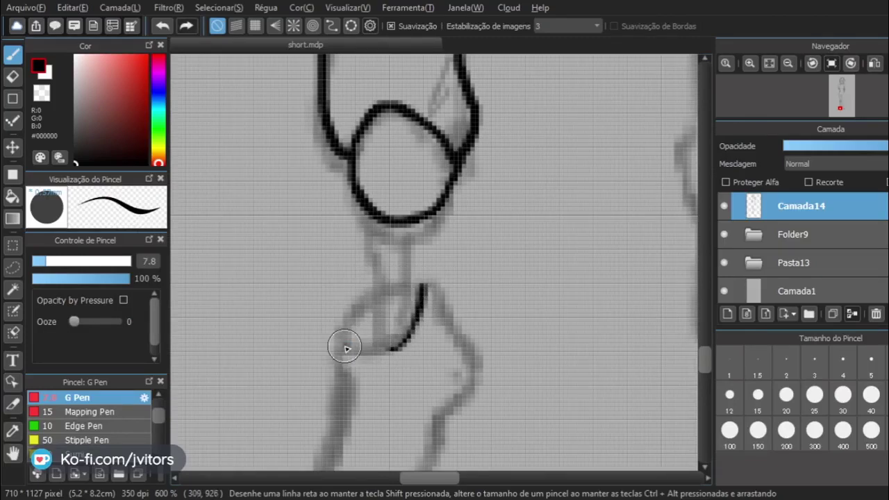
key(ctrl+z)
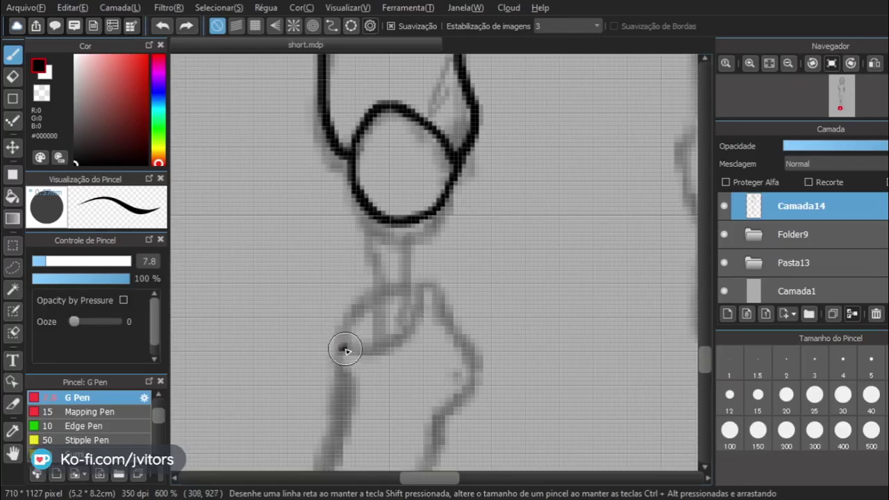
mouse_move(345, 351)
mouse_down()
mouse_move(387, 347)
mouse_move(415, 317)
mouse_move(415, 286)
mouse_move(403, 284)
mouse_up()
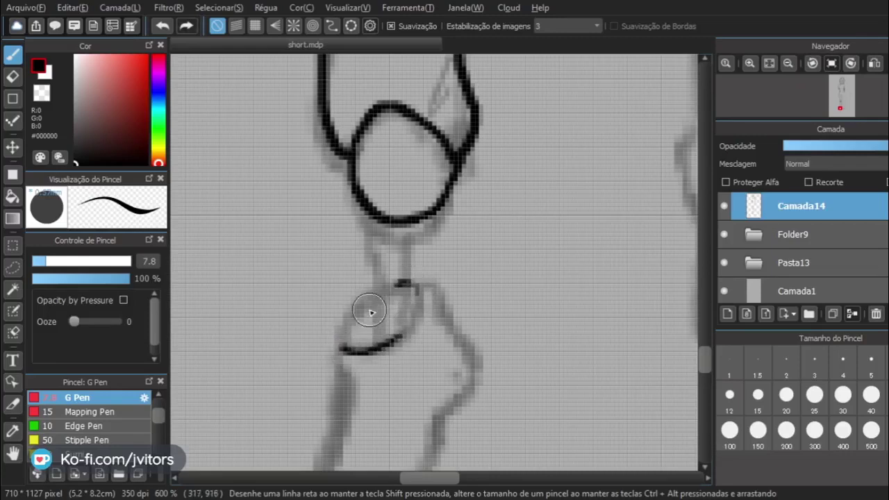
mouse_move(343, 350)
mouse_down()
mouse_move(368, 299)
mouse_move(397, 288)
mouse_up()
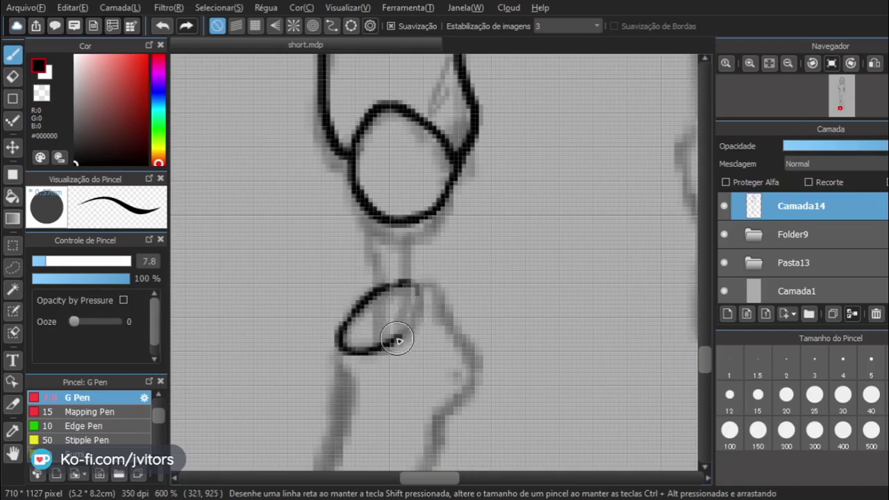
drag(410, 285, 416, 313)
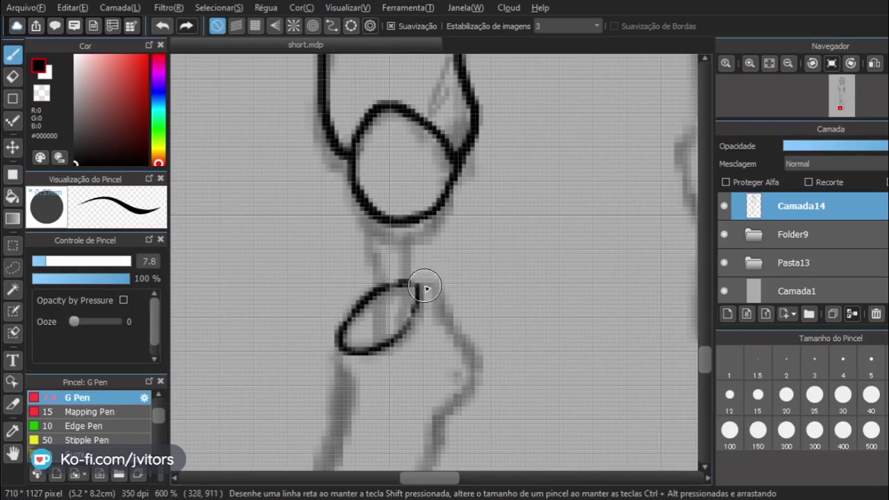
Ink the foot's right contour from the oval's upper end, around the bulge and into the start of the narrower side below.
key(ctrl+z)
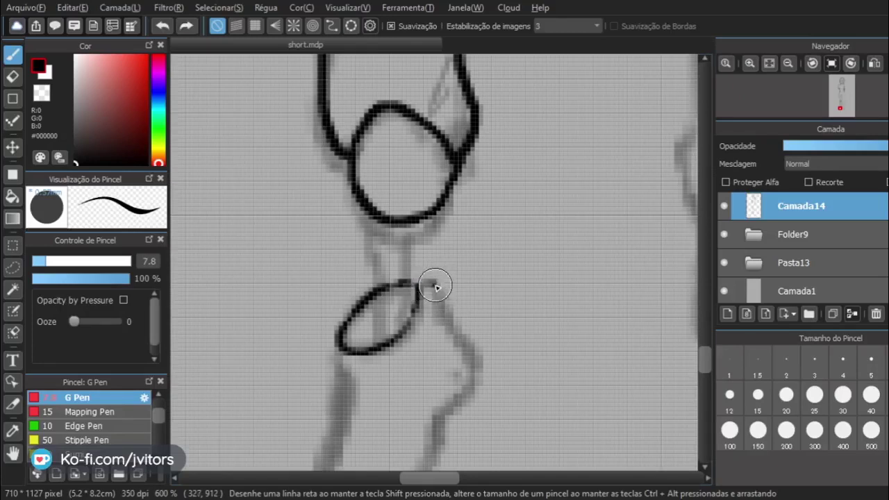
mouse_move(445, 313)
mouse_down()
mouse_move(474, 343)
mouse_move(455, 276)
mouse_move(458, 230)
mouse_up()
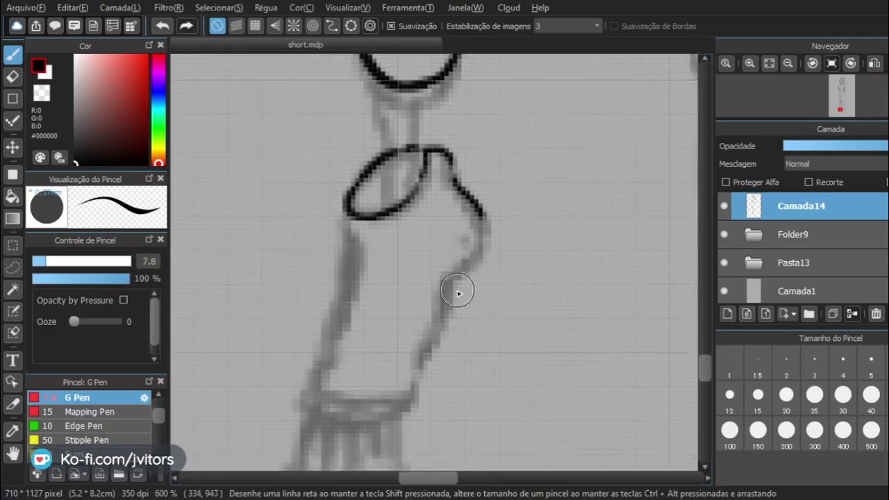
key(ctrl+z)
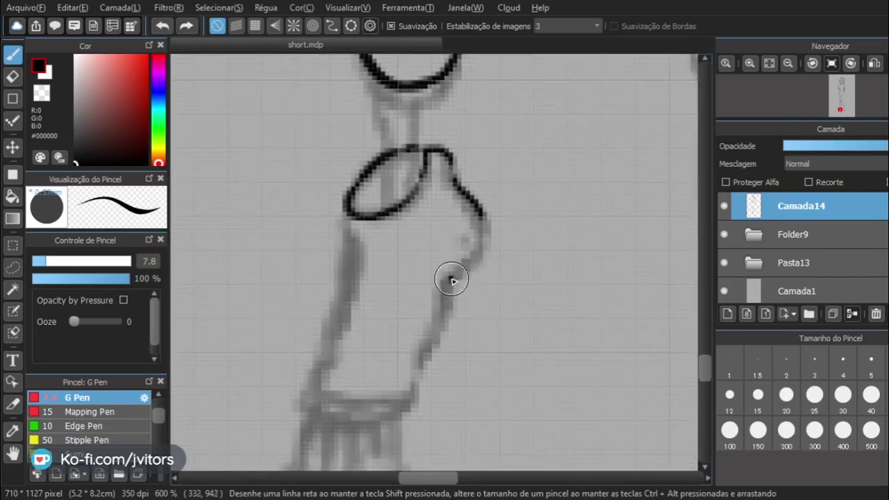
mouse_move(479, 211)
mouse_down()
mouse_move(479, 257)
mouse_move(460, 282)
mouse_up()
key(ctrl+z)
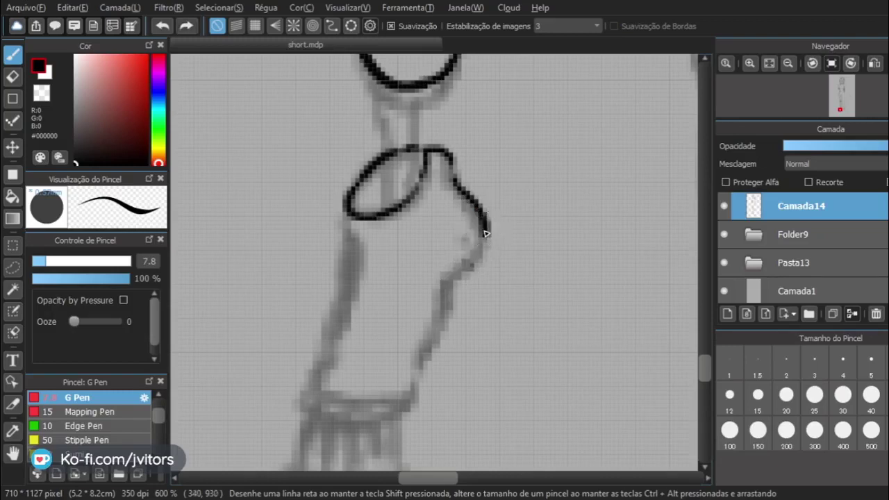
mouse_move(484, 234)
mouse_down()
mouse_move(475, 257)
mouse_move(445, 279)
mouse_up()
key(ctrl+z)
mouse_move(484, 236)
mouse_down()
mouse_move(469, 277)
mouse_move(450, 296)
mouse_up()
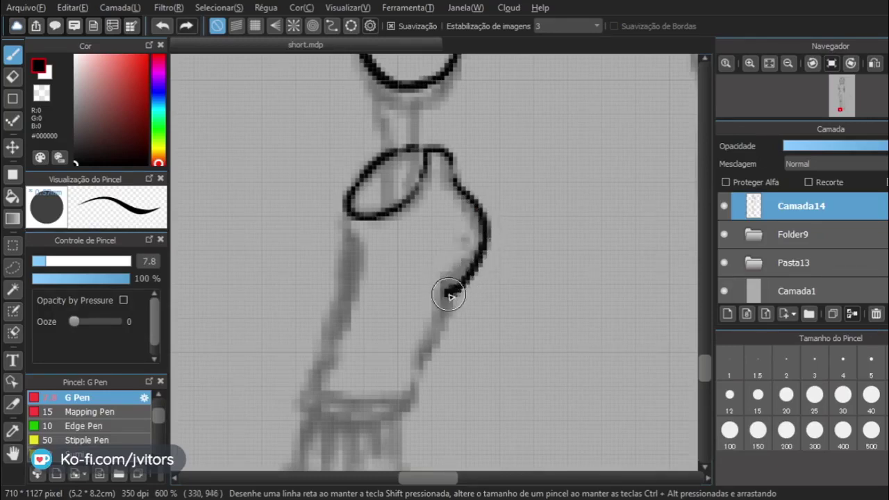
key(ctrl+z)
drag(484, 238, 447, 307)
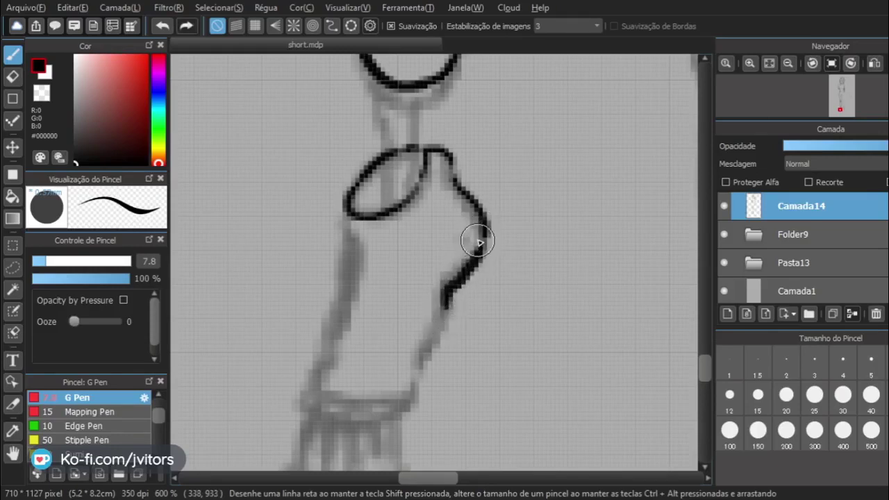
Ink the ankle shaft's two vertical sides from the round joint down into the oval, and touch up the oval's right edge.
drag(432, 161, 446, 292)
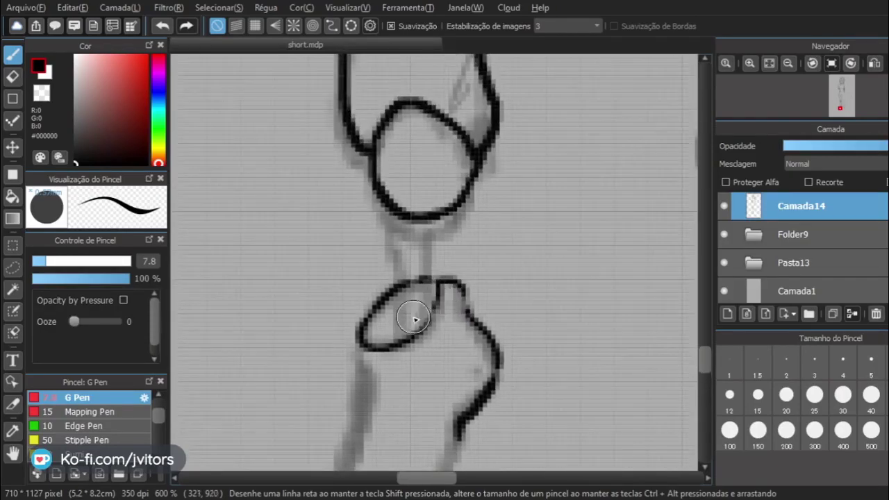
drag(399, 333, 395, 233)
key(ctrl+z)
mouse_move(400, 339)
mouse_down()
mouse_move(397, 219)
mouse_move(407, 340)
mouse_up()
key(ctrl+z)
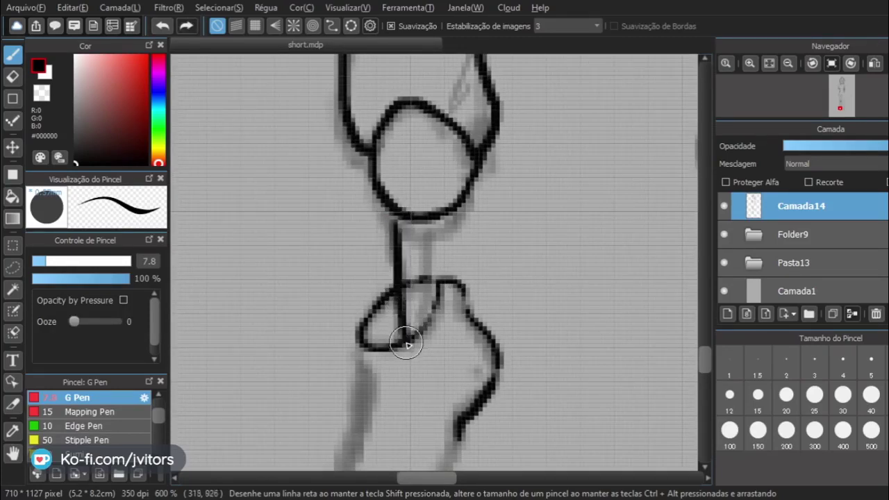
key(ctrl+z)
drag(395, 217, 402, 329)
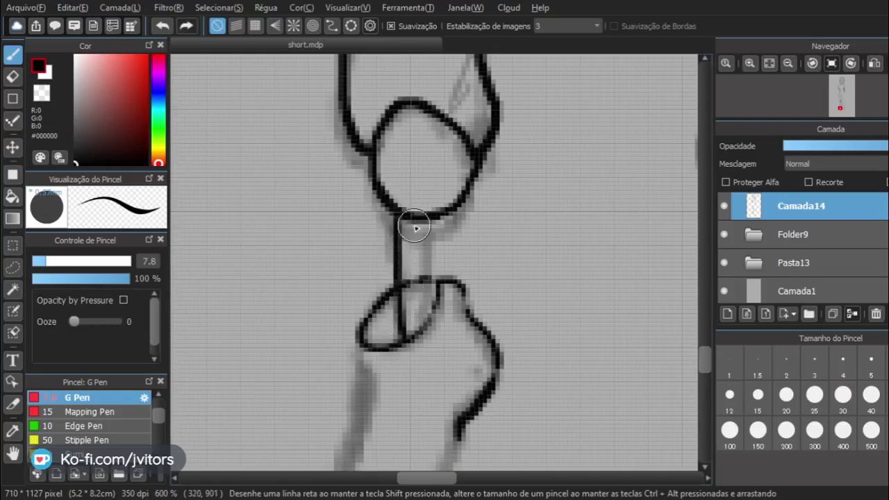
mouse_move(430, 220)
mouse_down()
mouse_move(428, 336)
mouse_move(427, 219)
mouse_up()
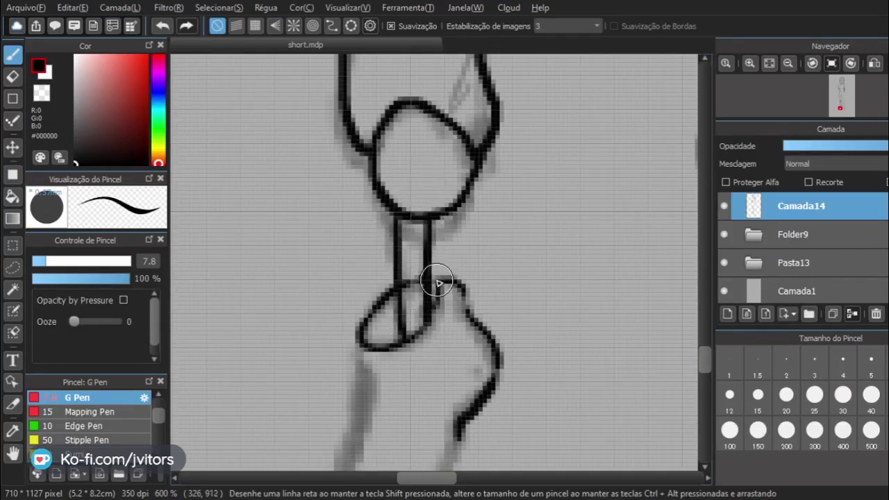
drag(438, 281, 451, 311)
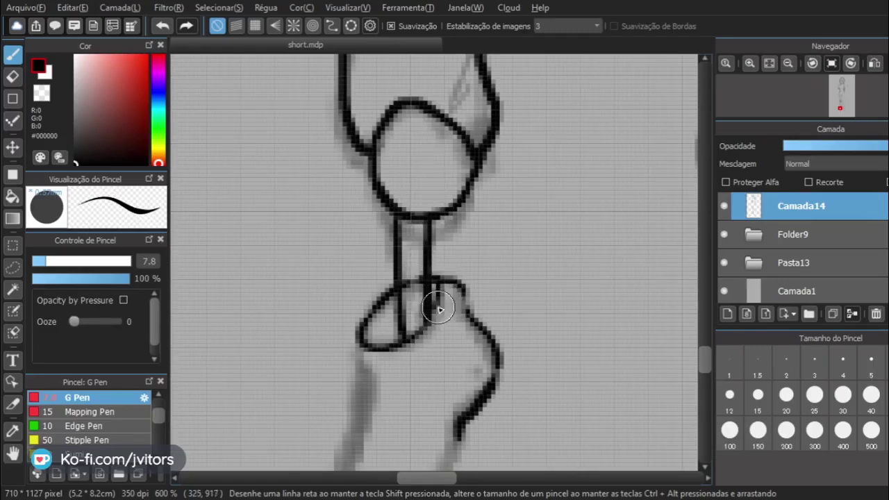
Try to ink the foot's left contour from the oval down toward the toe base, undoing both attempts.
scroll(435, 343, down, 3)
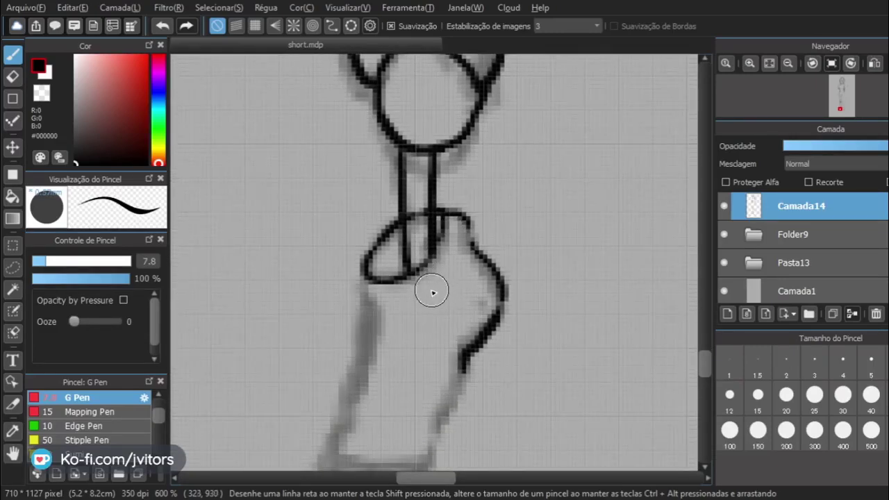
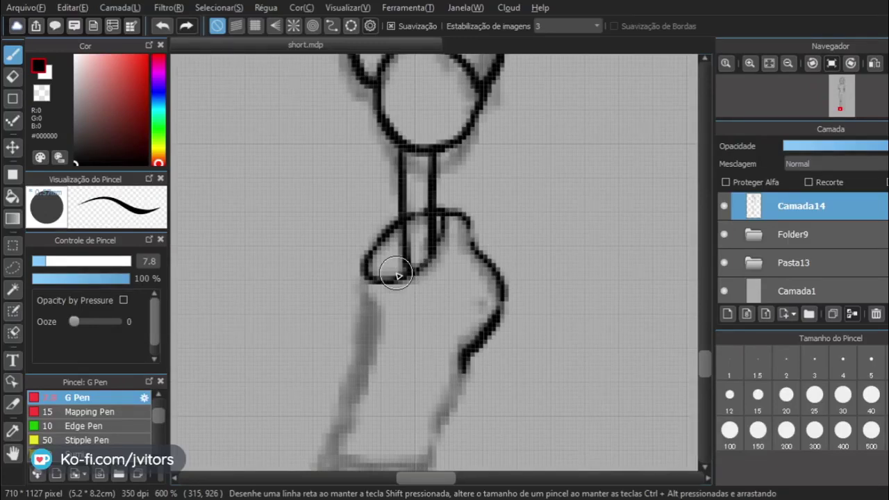
scroll(312, 324, down, 5)
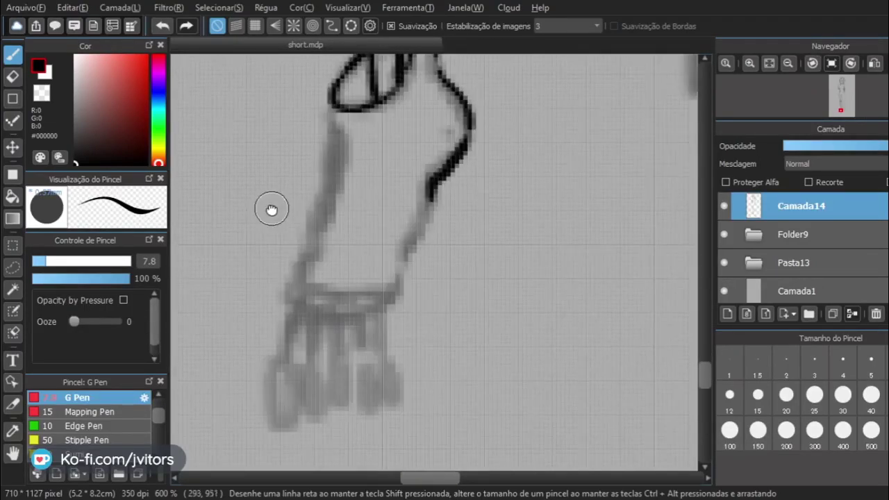
drag(271, 210, 316, 241)
mouse_move(377, 159)
mouse_down()
mouse_move(386, 222)
mouse_move(358, 333)
mouse_up()
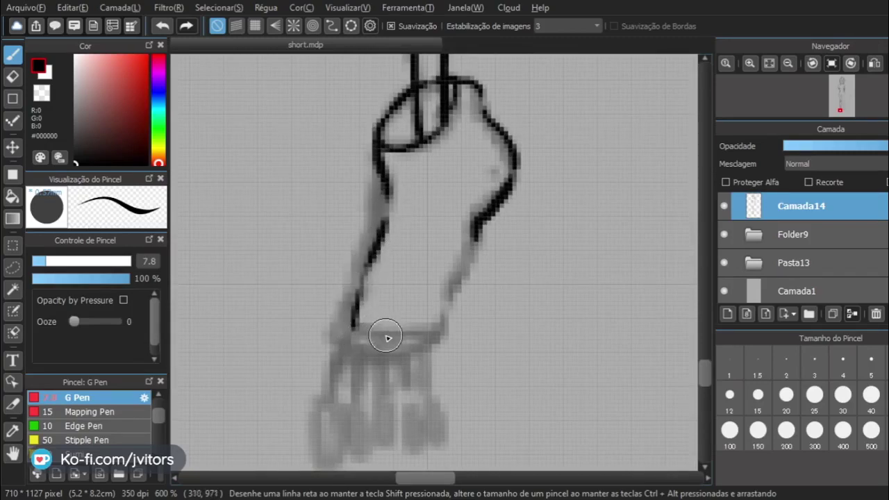
key(ctrl+z)
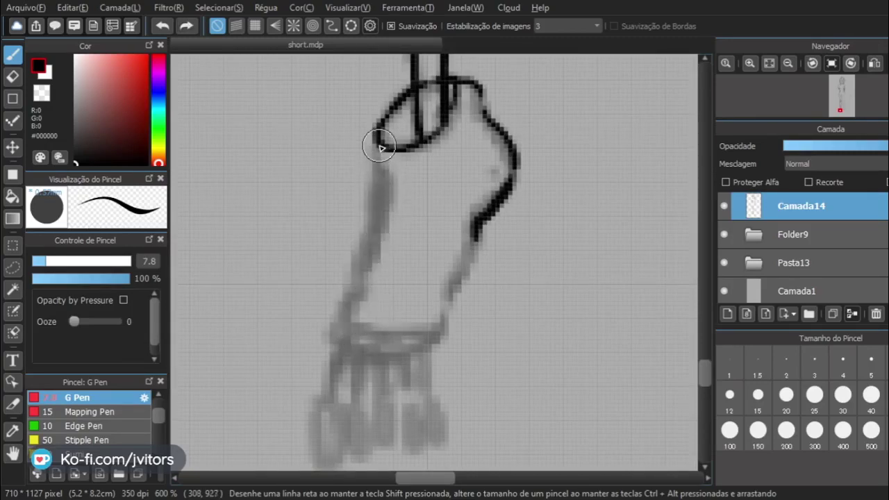
mouse_move(378, 150)
mouse_down()
mouse_move(389, 196)
mouse_move(387, 274)
mouse_up()
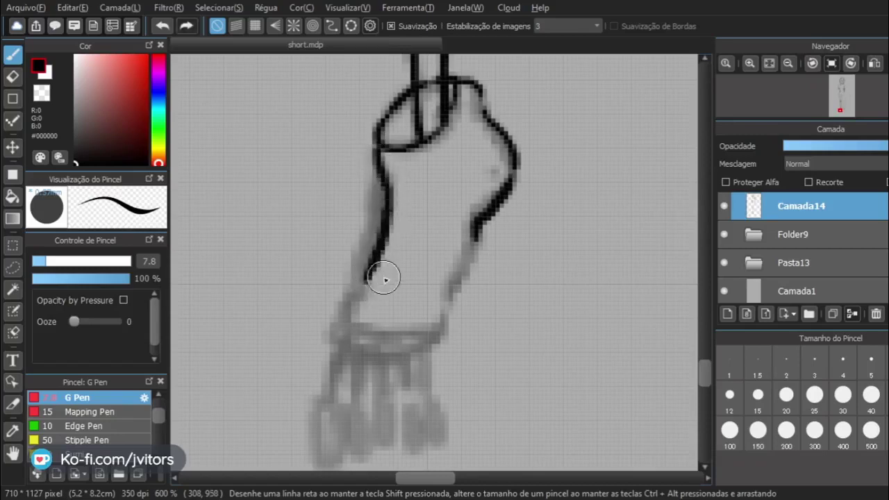
key(ctrl+z)
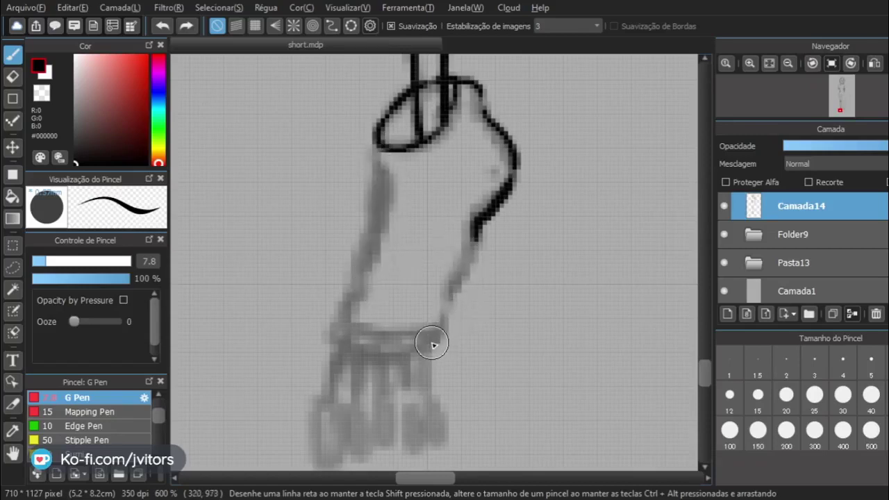
Ink the foot's lower right side, its curved bottom edge and the start of its left side.
mouse_move(432, 341)
mouse_down()
mouse_move(448, 321)
mouse_move(475, 226)
mouse_move(444, 351)
mouse_up()
key(ctrl+z)
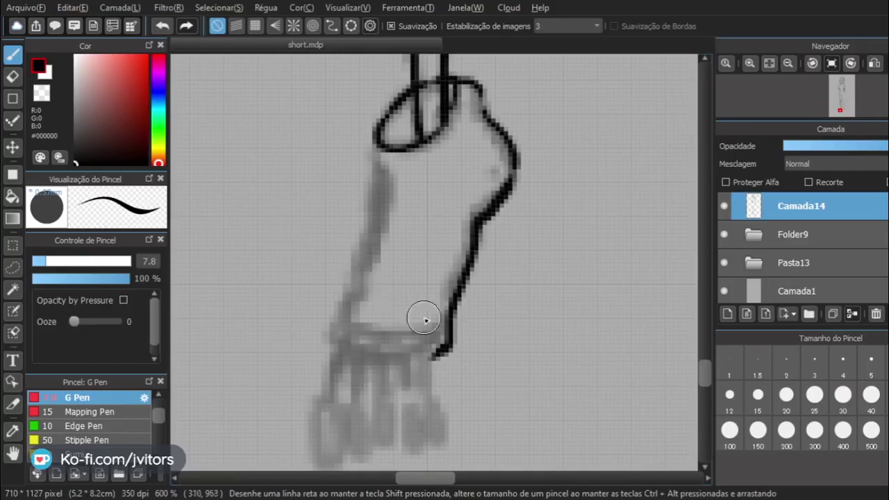
mouse_move(431, 360)
mouse_down()
mouse_move(340, 353)
mouse_move(333, 344)
mouse_move(347, 318)
mouse_move(373, 323)
mouse_up()
mouse_move(367, 356)
mouse_down()
mouse_move(404, 236)
mouse_move(401, 276)
mouse_move(410, 213)
mouse_up()
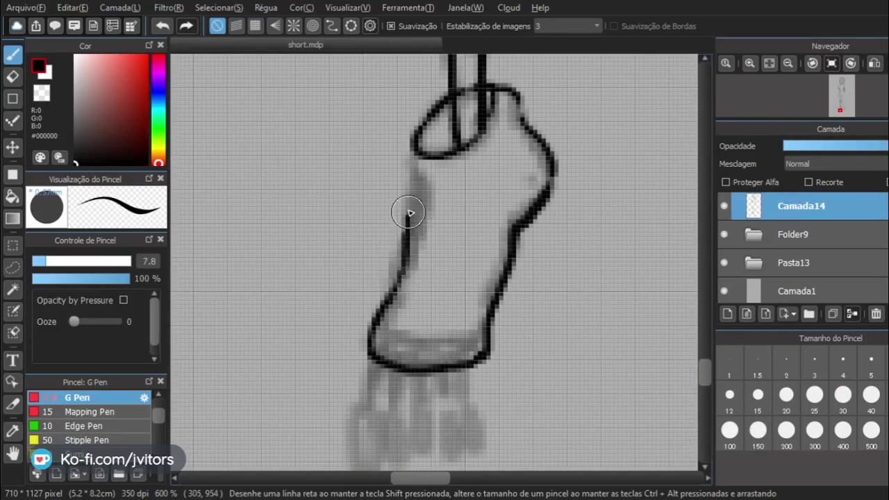
key(ctrl+z)
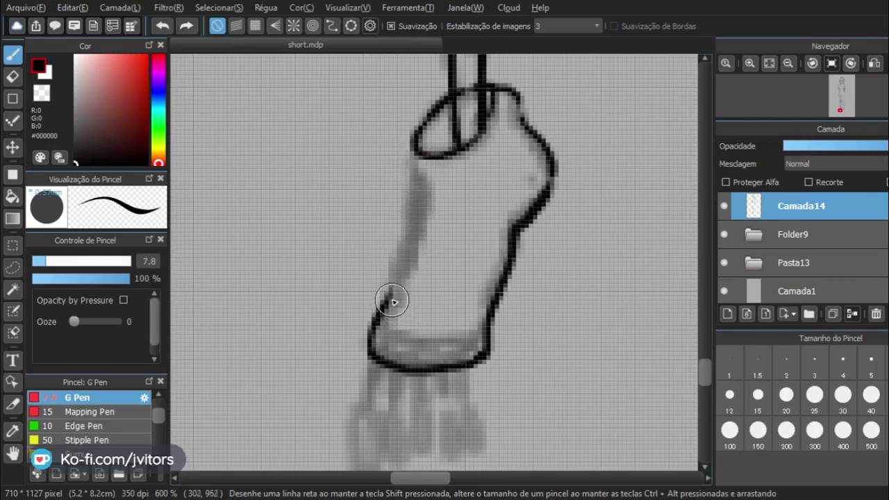
Ink the foot's left contour between its lower corner and the oval, redoing the upper stretch as a smoother curve.
mouse_move(386, 297)
mouse_down()
mouse_move(418, 212)
mouse_move(412, 148)
mouse_move(425, 219)
mouse_move(396, 284)
mouse_move(425, 218)
mouse_move(396, 307)
mouse_move(426, 256)
mouse_move(419, 193)
mouse_up()
key(ctrl+z)
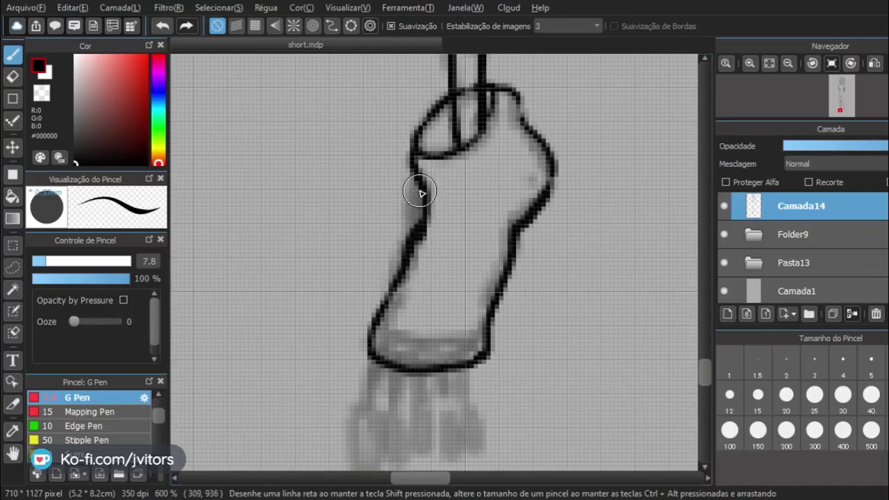
key(ctrl+z)
key(ctrl+z)
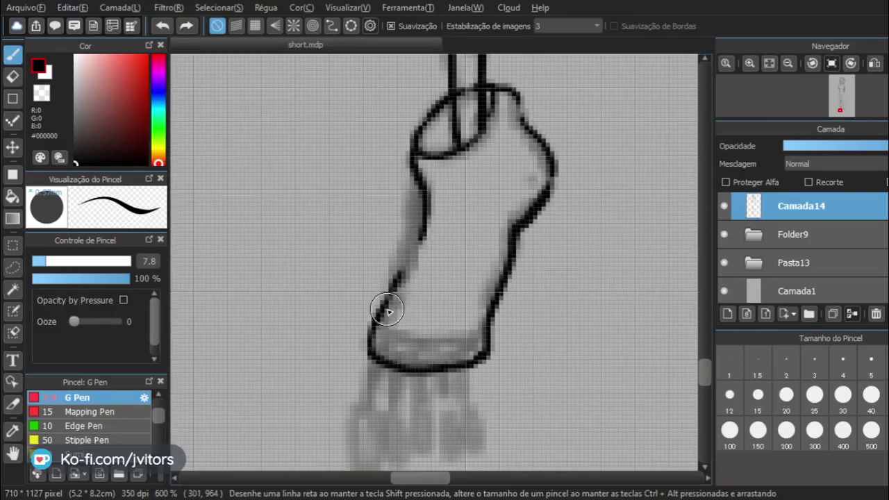
mouse_move(419, 225)
mouse_down()
mouse_move(398, 289)
mouse_move(422, 228)
mouse_up()
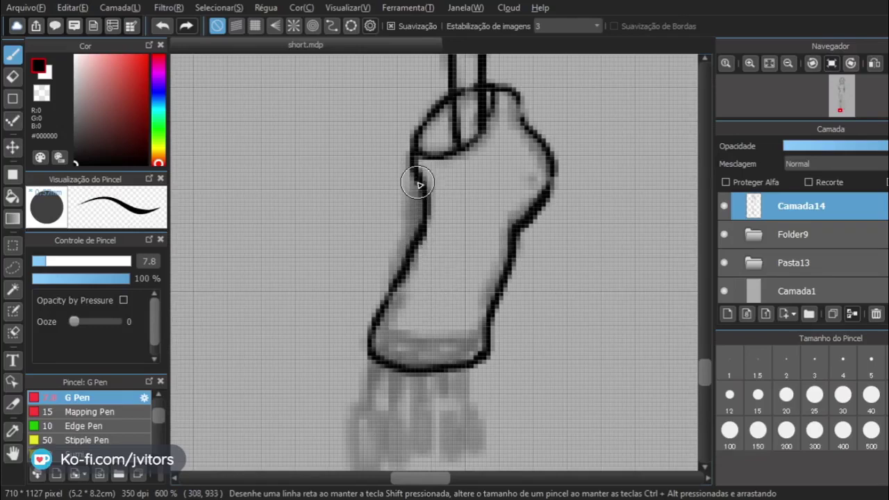
key(ctrl+z)
key(ctrl+z)
key(ctrl+z)
key(ctrl+z)
key(ctrl+z)
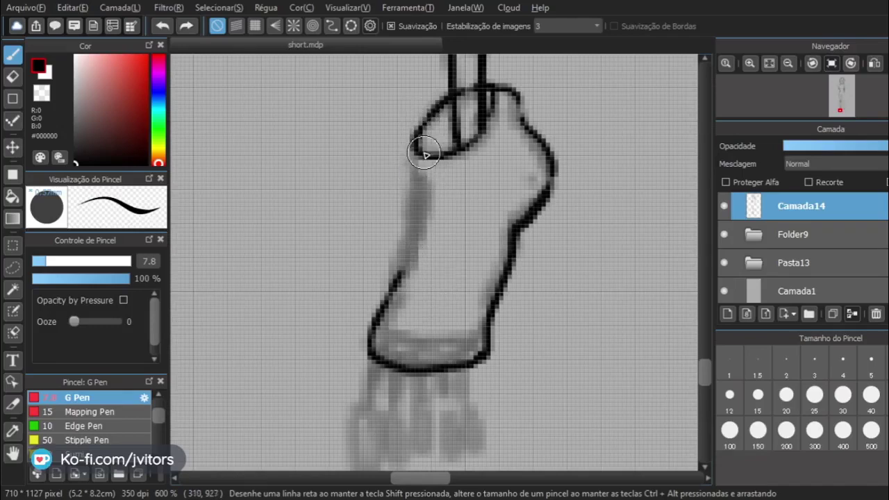
mouse_move(413, 160)
mouse_down()
mouse_move(419, 238)
mouse_move(402, 292)
mouse_up()
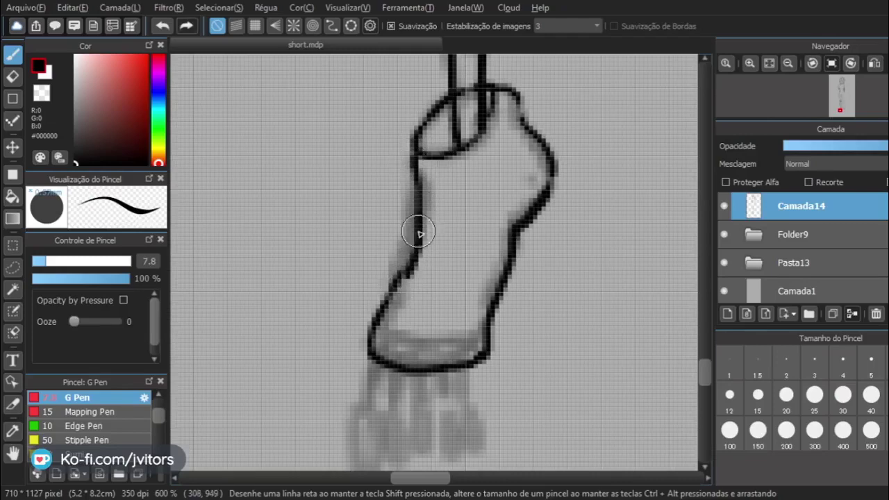
mouse_move(412, 252)
mouse_down()
mouse_move(383, 347)
mouse_move(403, 221)
mouse_move(368, 241)
mouse_up()
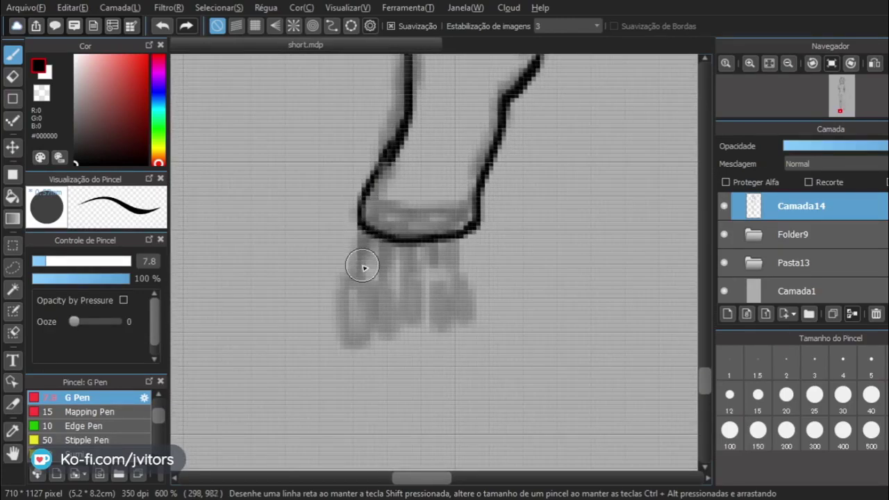
Ink five short vertical lines hanging from the foot's bottom edge as the toe joints.
drag(361, 228, 363, 275)
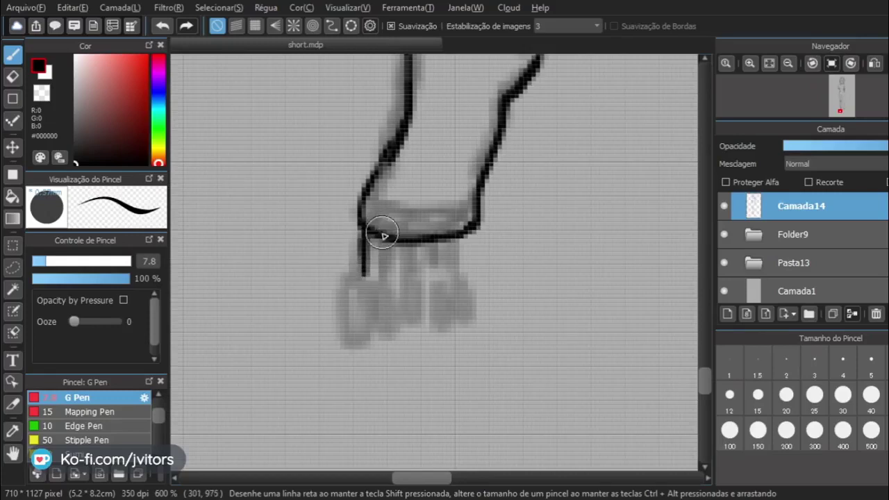
drag(382, 236, 383, 267)
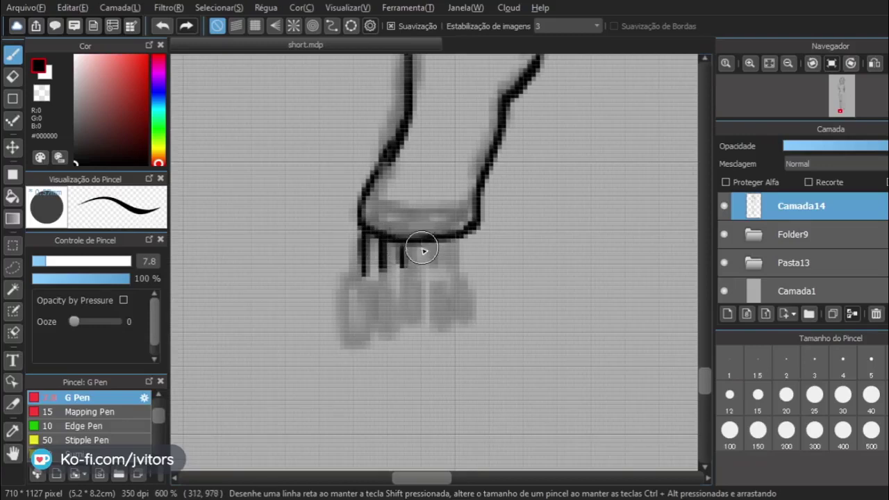
drag(404, 264, 406, 279)
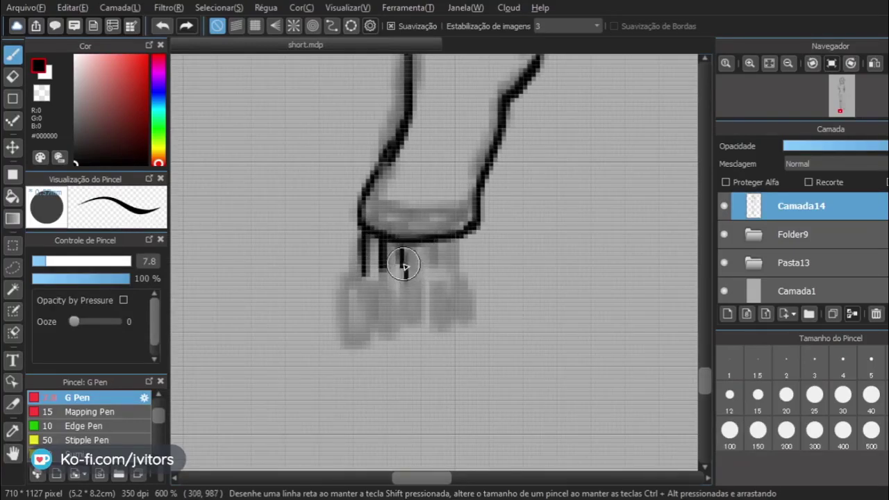
key(ctrl+z)
mouse_move(422, 244)
mouse_down()
mouse_move(446, 245)
mouse_move(445, 269)
mouse_up()
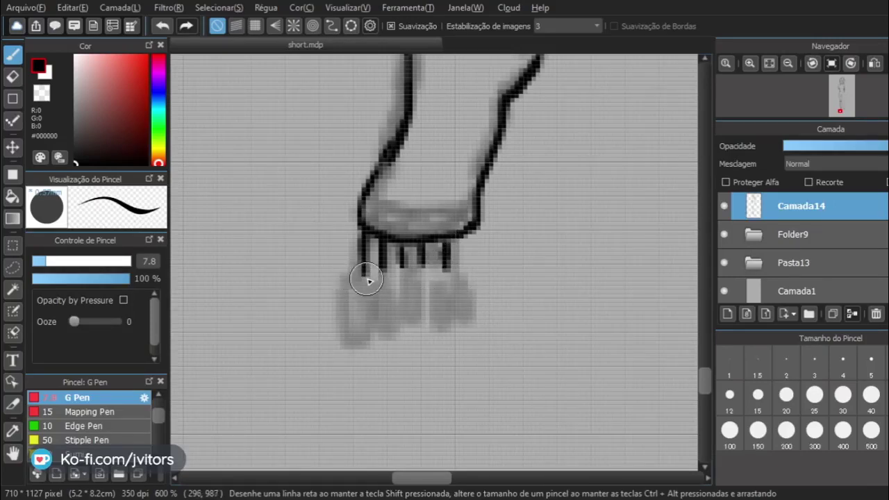
Outline the block-shaped tip of the leftmost toe and partly ink the narrower tip beside it.
mouse_move(368, 279)
mouse_down()
mouse_move(345, 284)
mouse_move(341, 302)
mouse_move(345, 339)
mouse_move(357, 341)
mouse_move(349, 337)
mouse_move(360, 338)
mouse_move(369, 314)
mouse_move(370, 323)
mouse_move(367, 281)
mouse_move(366, 324)
mouse_up()
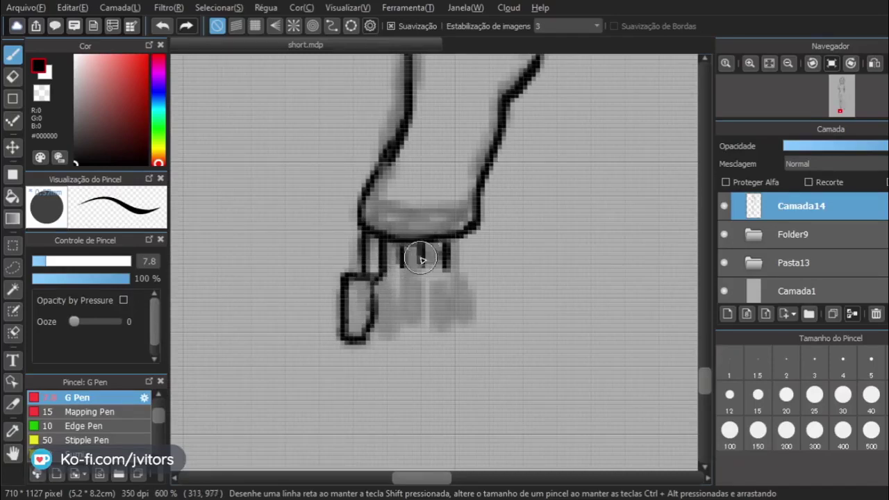
drag(386, 275, 397, 284)
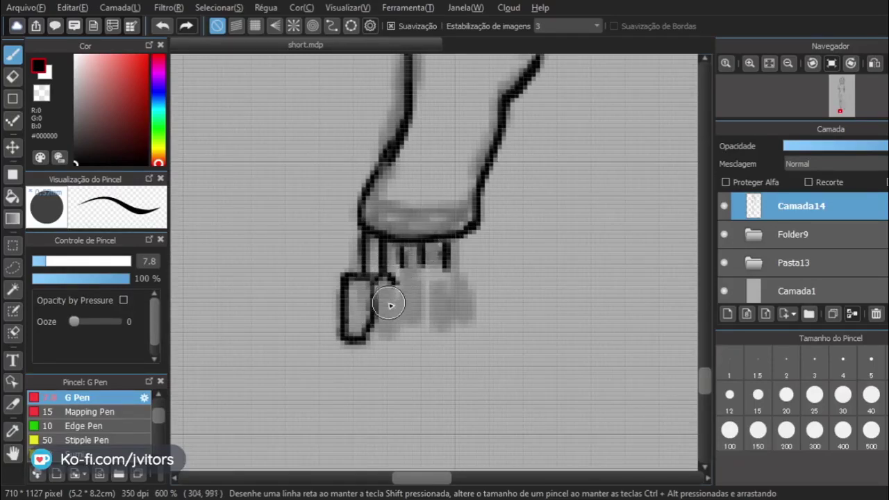
drag(379, 337, 391, 341)
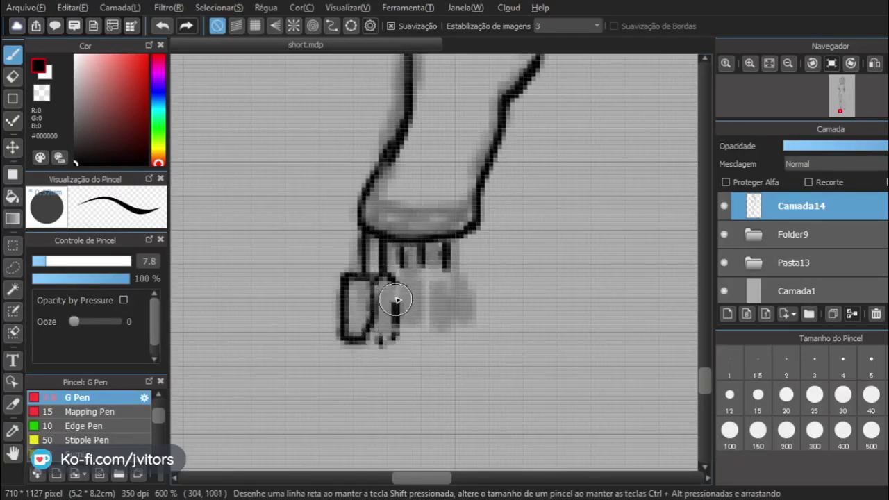
Try to ink the curved inner line of the right-hand thigh from the hip crease down to the shorts' hem.
drag(477, 190, 393, 409)
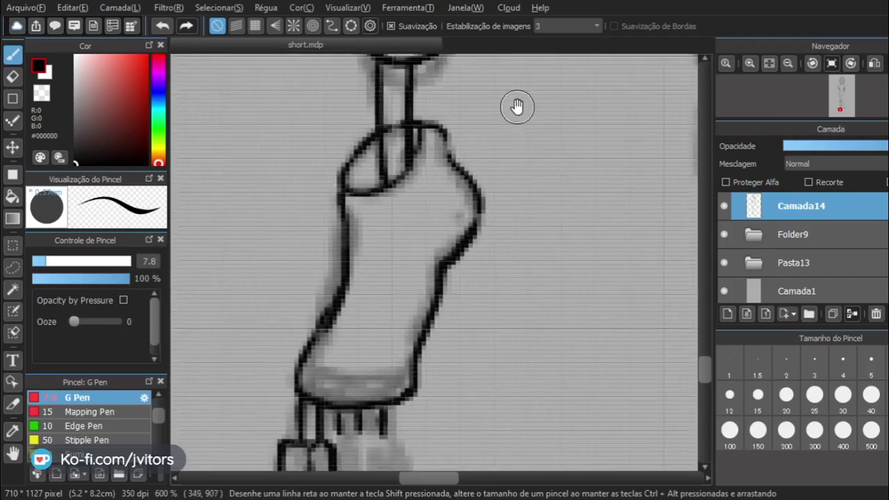
mouse_move(517, 118)
mouse_down()
mouse_move(447, 347)
mouse_move(442, 294)
mouse_up()
drag(455, 138, 448, 281)
drag(453, 170, 451, 285)
drag(434, 158, 445, 307)
mouse_move(430, 148)
mouse_down()
mouse_move(445, 260)
mouse_move(437, 294)
mouse_move(419, 211)
mouse_up()
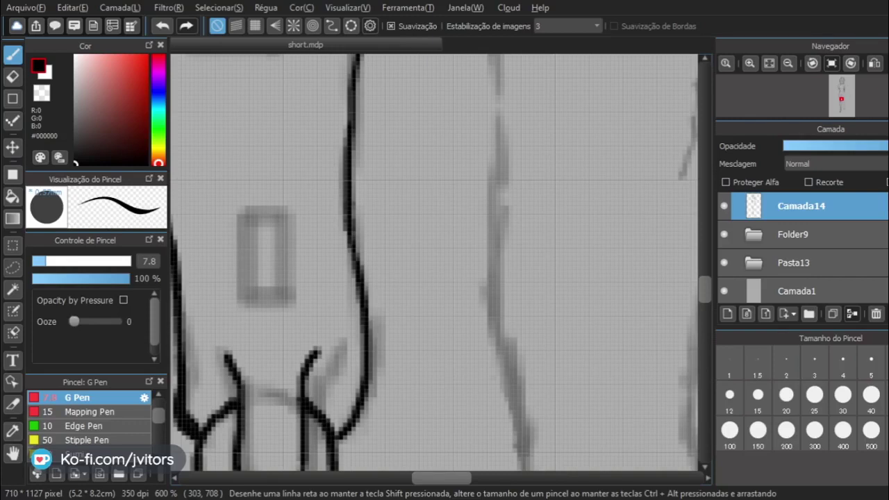
scroll(484, 232, down, 3)
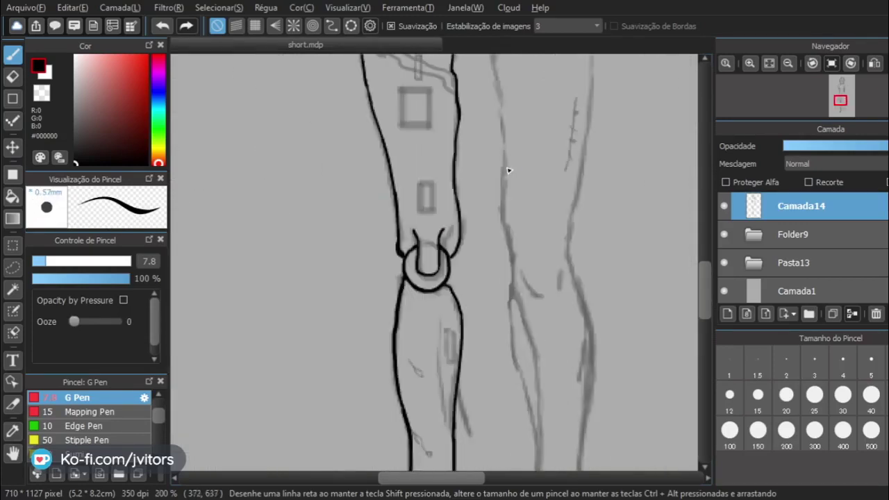
drag(626, 109, 463, 353)
scroll(412, 271, up, 2)
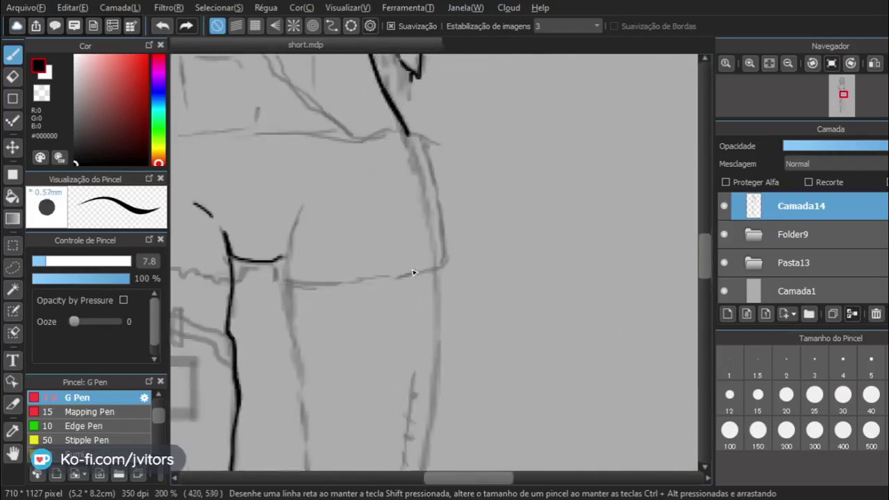
drag(391, 277, 581, 320)
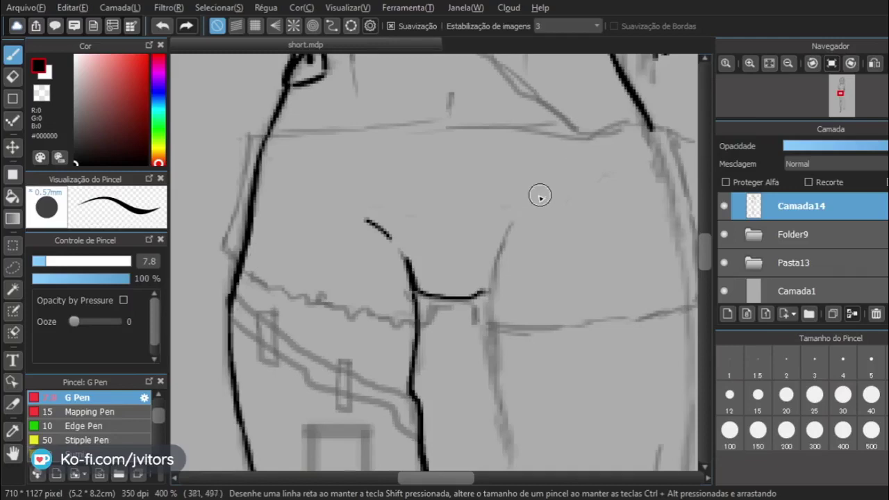
mouse_move(543, 186)
mouse_down()
mouse_move(519, 210)
mouse_move(491, 283)
mouse_up()
key(ctrl+z)
mouse_move(538, 194)
mouse_down()
mouse_move(498, 278)
mouse_move(490, 333)
mouse_up()
scroll(501, 326, down, 2)
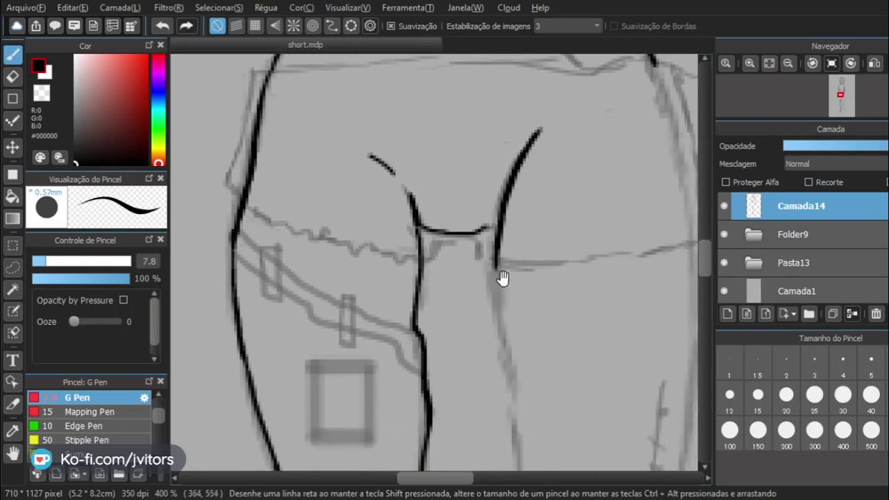
key(ctrl+z)
Retry the right-hand inner thigh curve as a longer stroke reaching below the shorts' hem, undoing each attempt.
mouse_move(534, 136)
mouse_down()
mouse_move(499, 199)
mouse_move(494, 305)
mouse_up()
key(ctrl+z)
drag(536, 131, 490, 290)
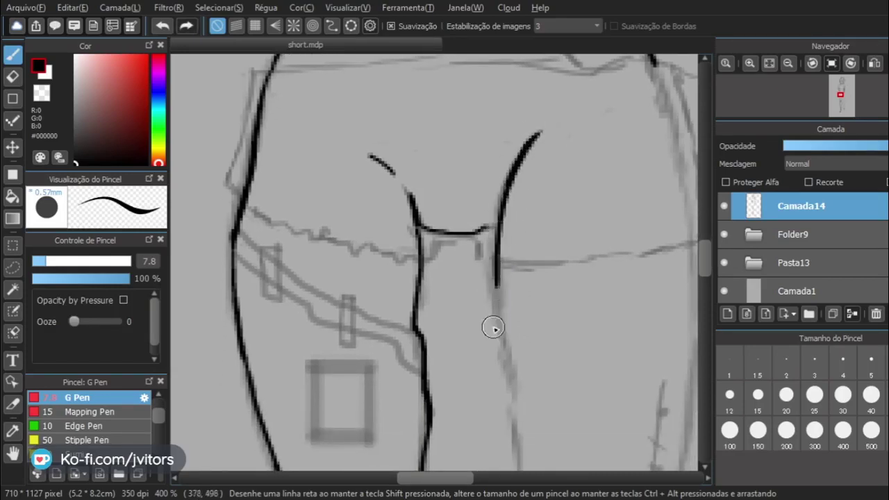
key(ctrl+z)
mouse_move(548, 123)
mouse_down()
mouse_move(525, 164)
mouse_move(493, 306)
mouse_up()
key(ctrl+z)
mouse_move(545, 129)
mouse_down()
mouse_move(500, 217)
mouse_move(492, 278)
mouse_up()
key(ctrl+z)
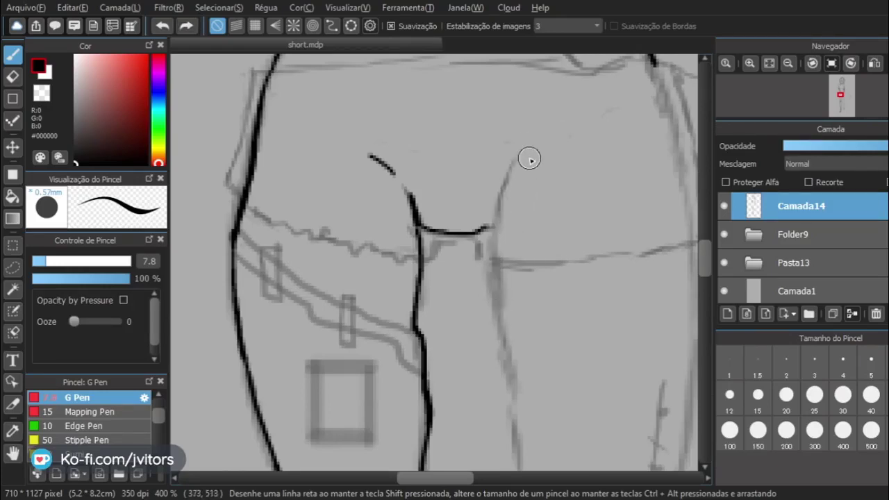
Try the right-hand inner thigh curve from a higher start on the hip, and redraw it from the thigh upward.
mouse_move(556, 127)
mouse_down()
mouse_move(486, 258)
mouse_move(487, 298)
mouse_up()
key(ctrl+z)
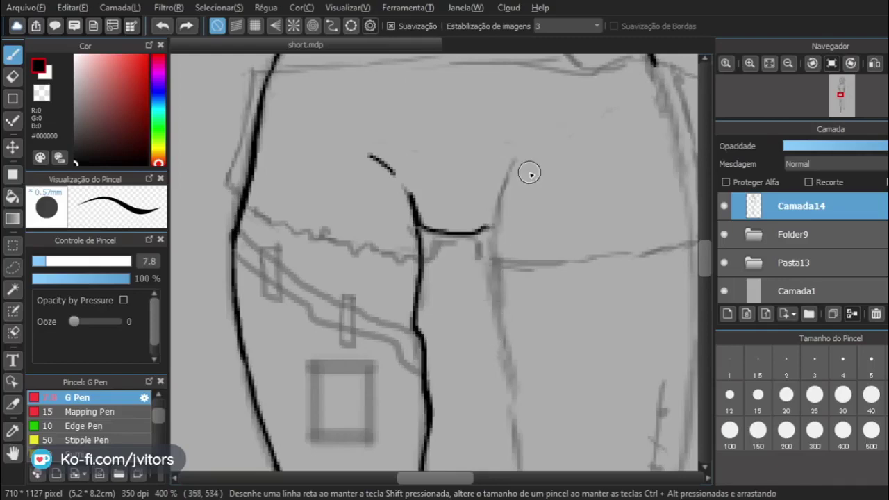
mouse_move(551, 117)
mouse_down()
mouse_move(507, 202)
mouse_move(497, 297)
mouse_up()
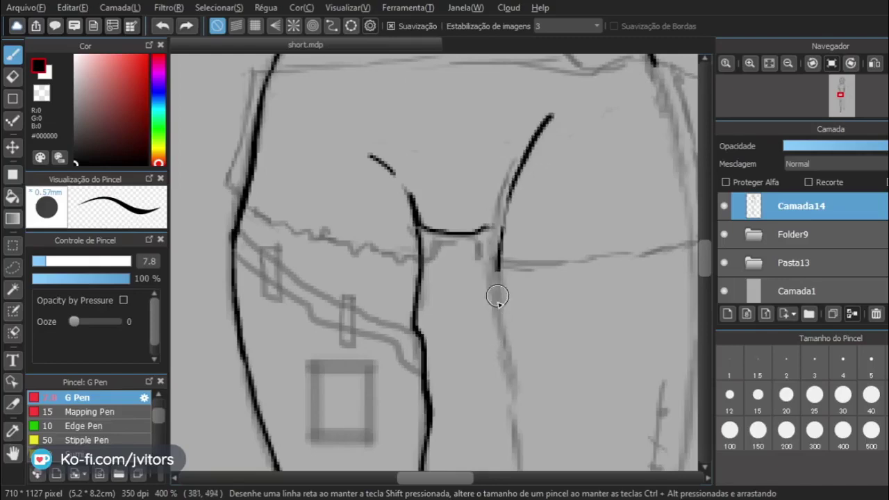
key(ctrl+z)
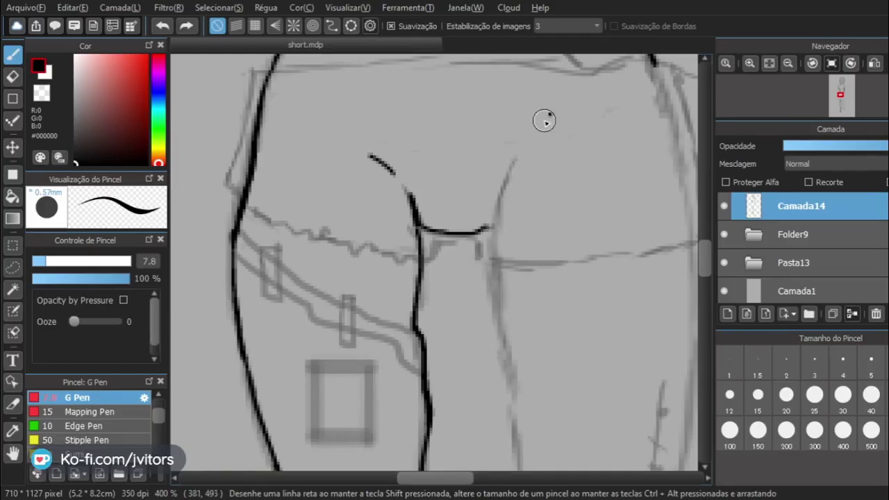
mouse_move(551, 114)
mouse_down()
mouse_move(493, 273)
mouse_move(500, 304)
mouse_up()
key(ctrl+z)
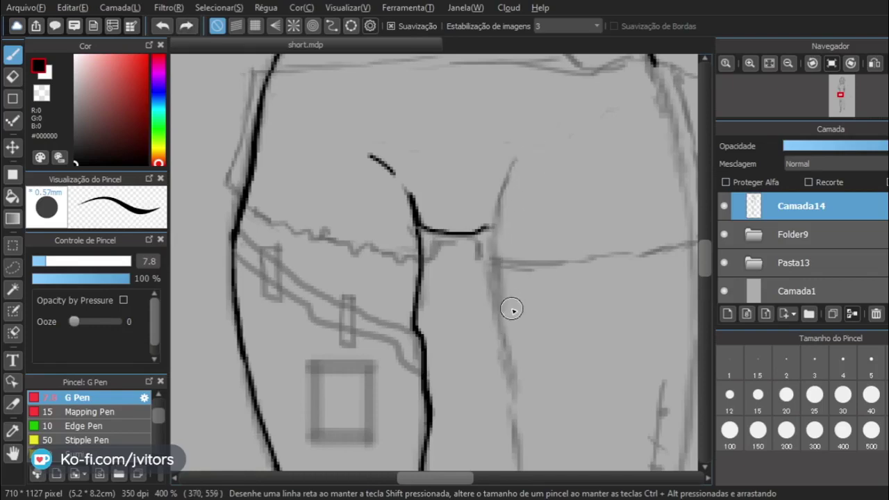
drag(497, 273, 512, 167)
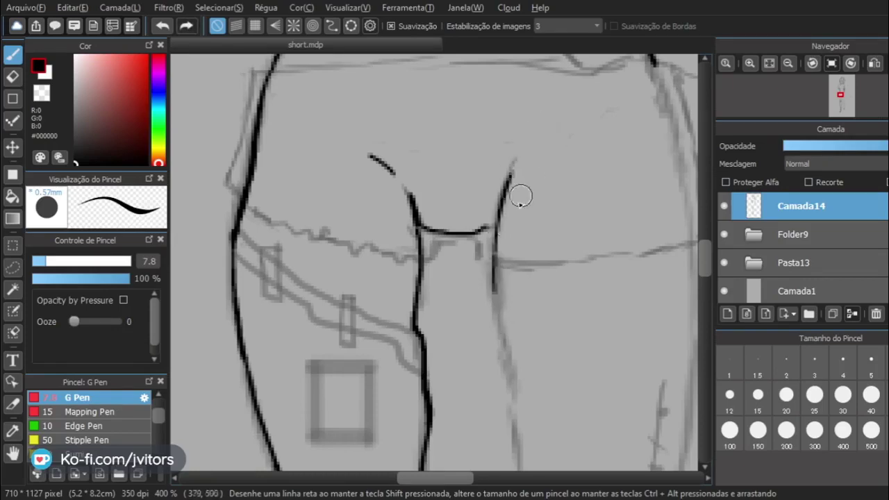
Test the Mapping Pen at size 15 with vertical strokes on the hips and right-hand thigh, undoing each one.
click(147, 411)
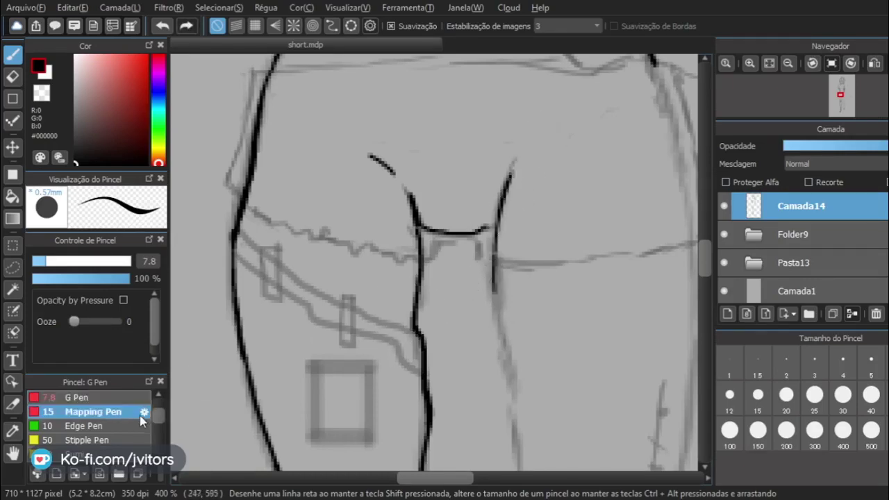
drag(456, 117, 476, 183)
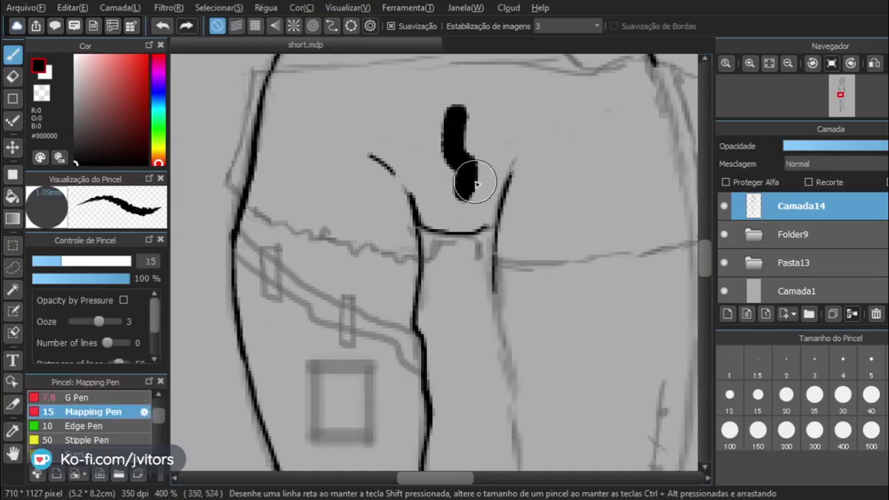
key(ctrl+z)
drag(601, 90, 585, 233)
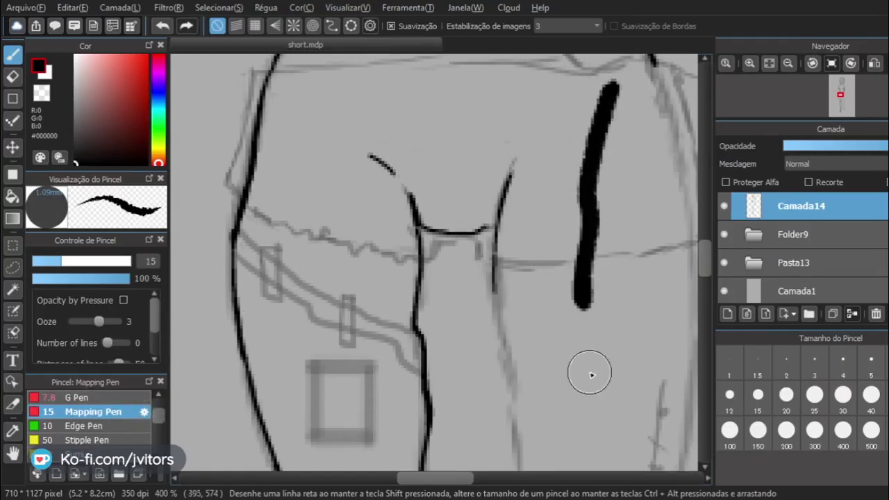
key(ctrl+z)
drag(583, 358, 585, 237)
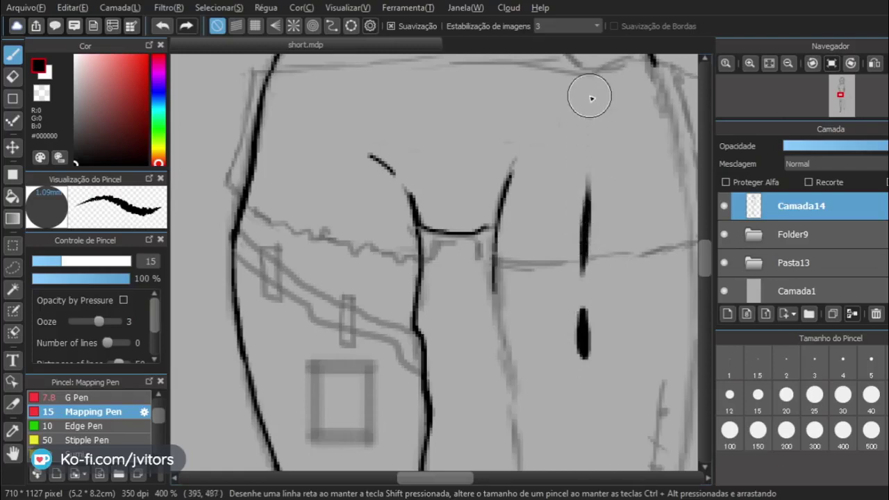
key(ctrl+z)
key(ctrl+z)
Test the Pen (Sharp) brush at size 10 beside the left-hand thigh, and undo the test stroke and the right-hand inner thigh line.
click(97, 439)
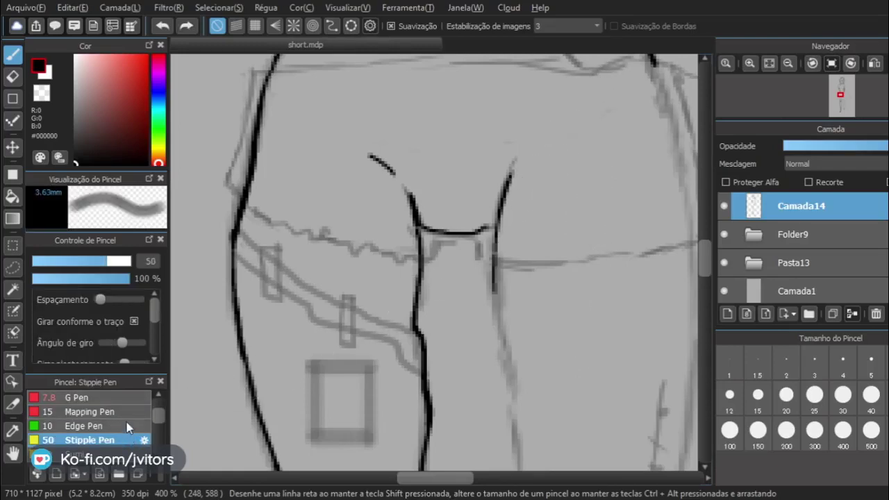
drag(157, 411, 156, 397)
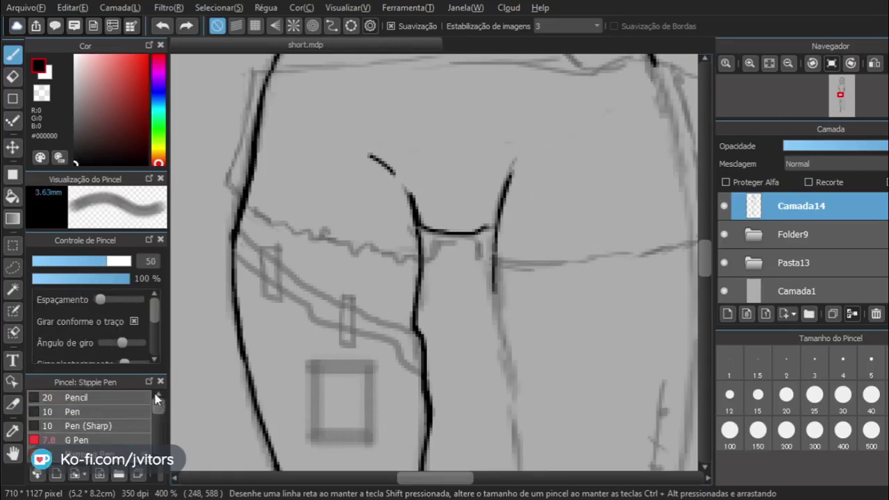
click(122, 427)
drag(215, 381, 190, 273)
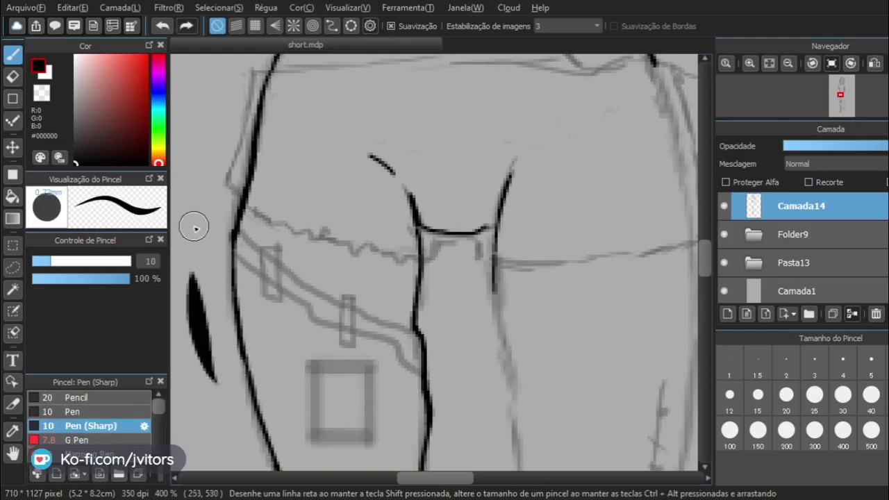
key(ctrl+z)
key(ctrl+z)
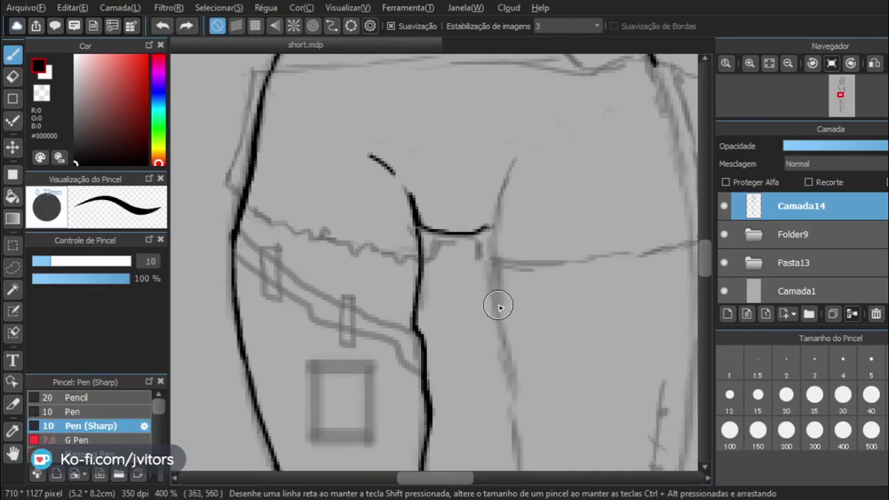
Try inking the right-hand inner thigh line with Pen (Sharp) in short tapered strokes, undoing each one.
mouse_move(497, 318)
mouse_down()
mouse_move(495, 213)
mouse_move(479, 199)
mouse_up()
key(ctrl+z)
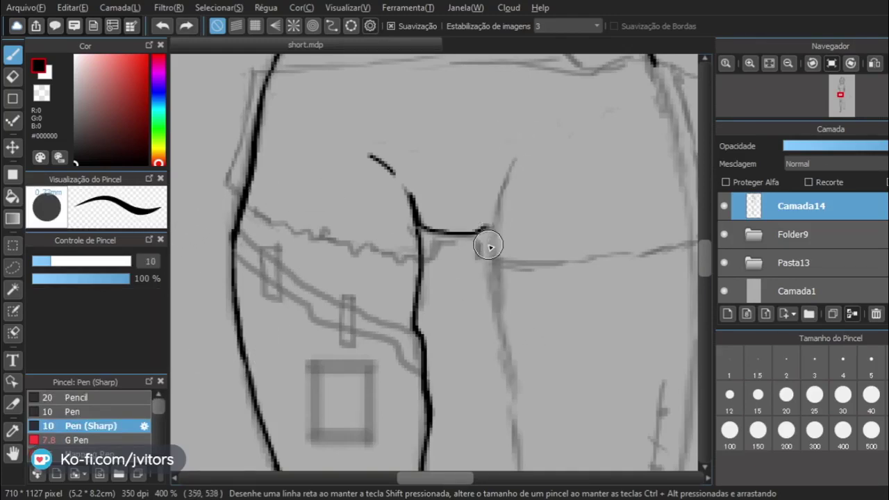
mouse_move(488, 246)
mouse_down()
mouse_move(493, 204)
mouse_move(522, 141)
mouse_up()
key(ctrl+z)
drag(539, 97, 504, 232)
key(ctrl+z)
drag(492, 168, 508, 125)
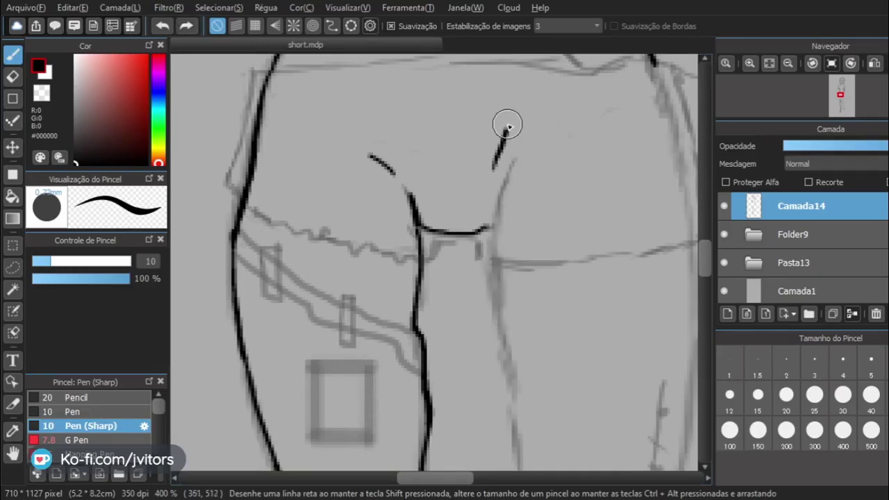
key(ctrl+z)
drag(480, 184, 508, 99)
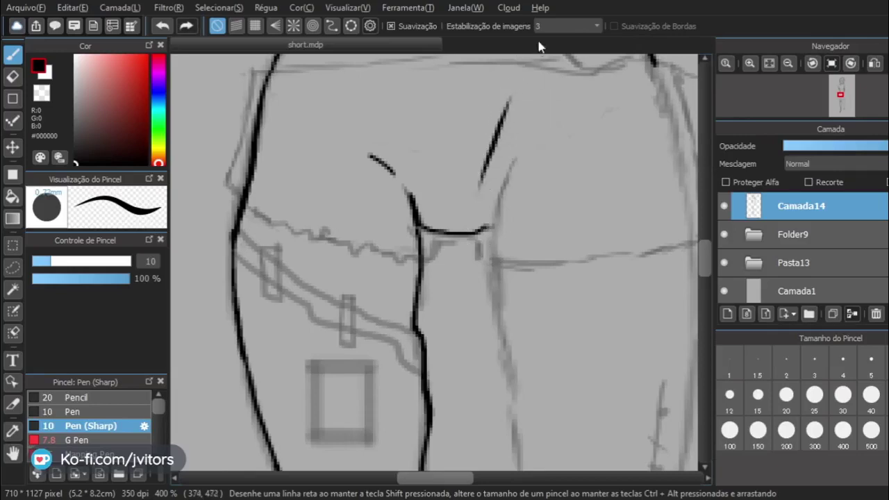
key(ctrl+z)
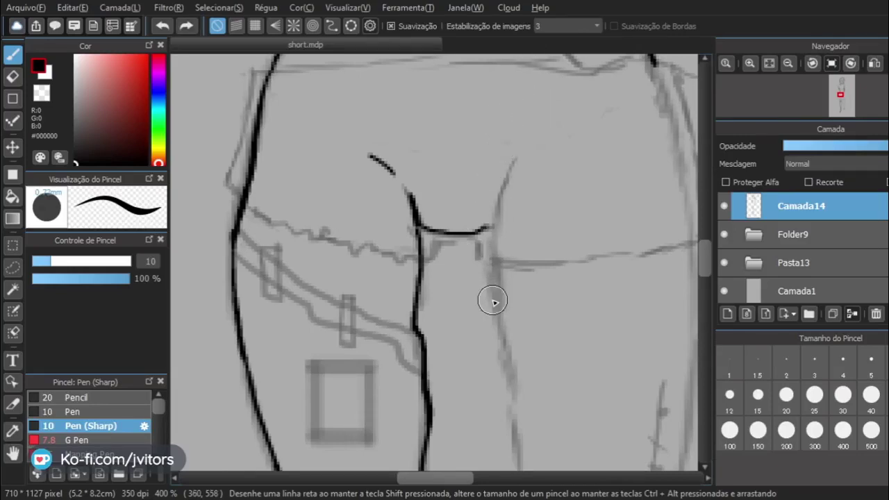
Try a longer Pen (Sharp) stroke for the right-hand thigh crease and test loops over the hip, undoing them all.
drag(494, 270, 541, 112)
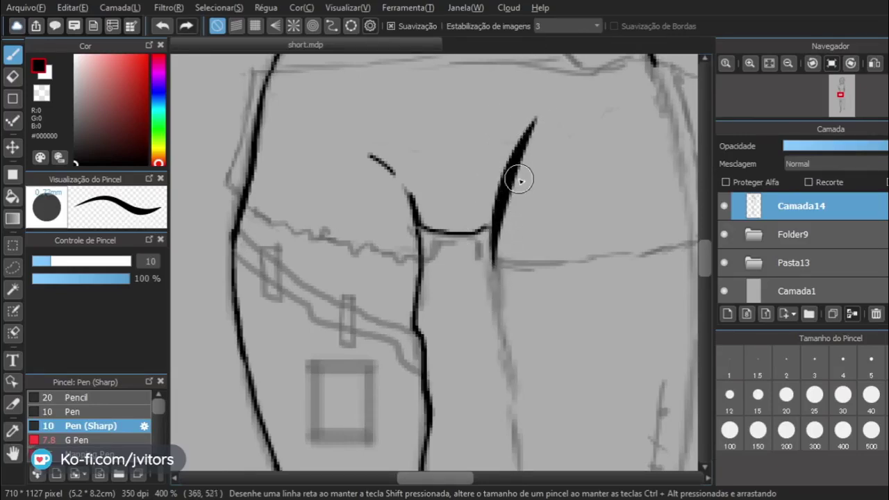
key(ctrl+z)
mouse_move(472, 130)
mouse_down()
mouse_move(564, 123)
mouse_move(583, 192)
mouse_up()
key(ctrl+z)
mouse_move(515, 192)
mouse_down()
mouse_move(532, 141)
mouse_move(514, 161)
mouse_move(532, 210)
mouse_move(522, 128)
mouse_up()
key(ctrl+z)
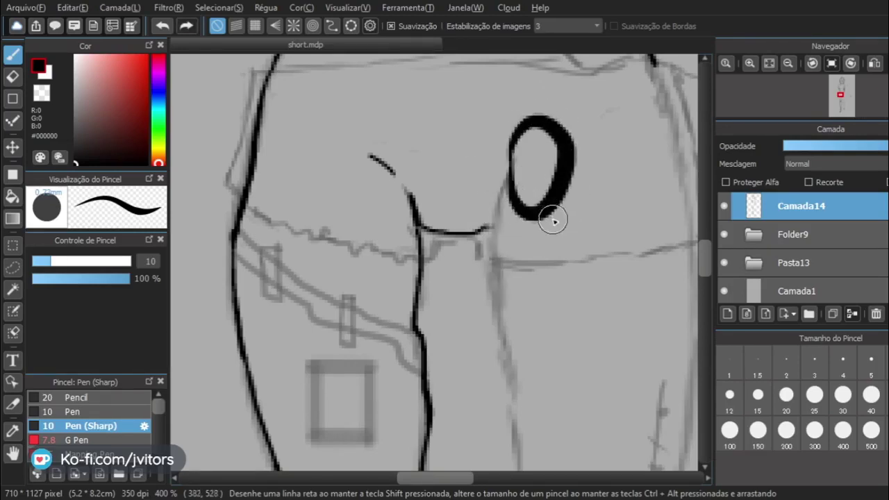
key(ctrl+z)
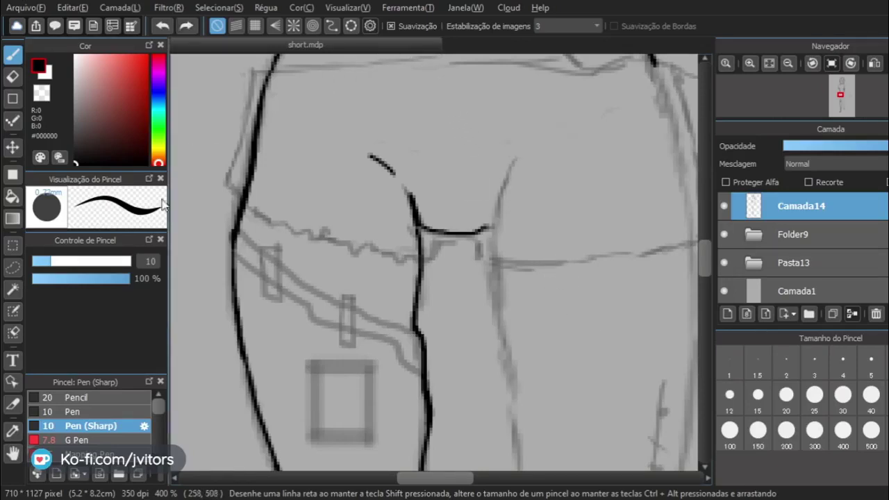
Switch back to the G Pen at size 7.8, set its Ooze to 3 and try it with long test strokes, undoing them.
click(113, 440)
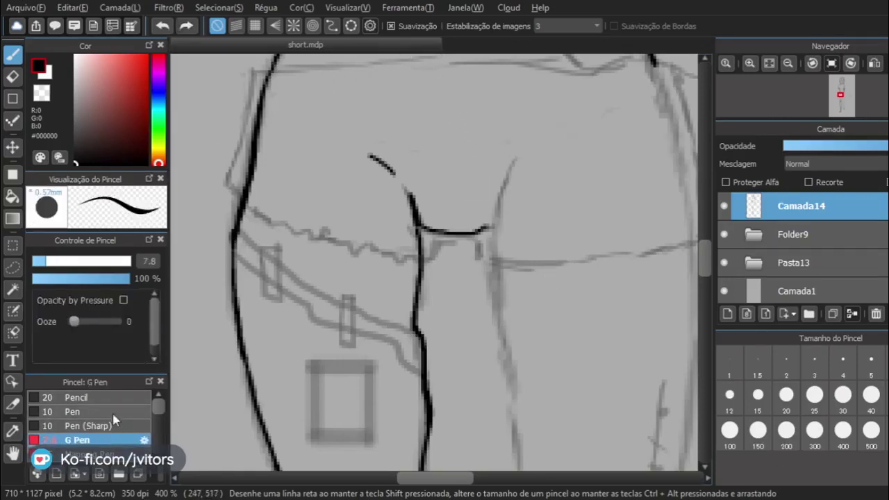
click(90, 455)
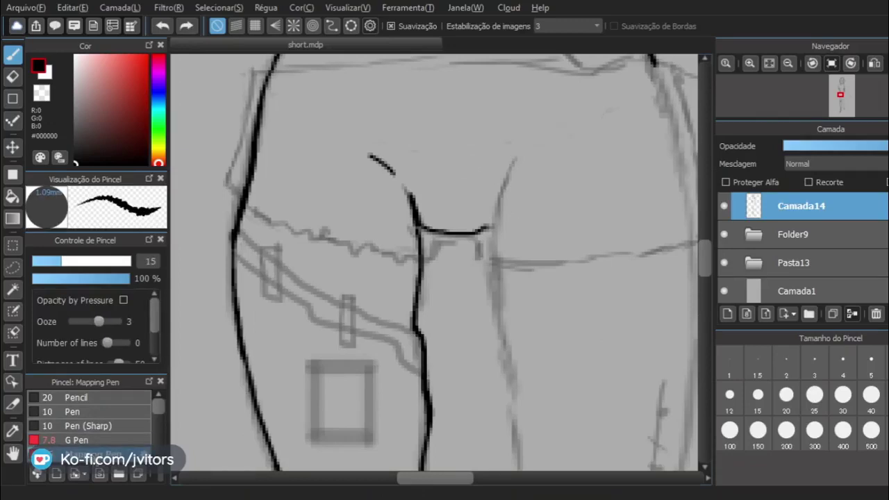
click(94, 440)
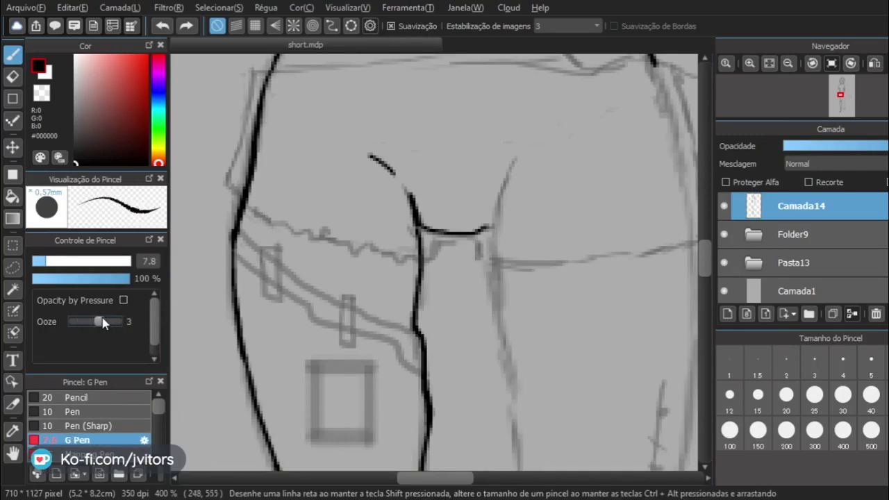
drag(316, 154, 311, 284)
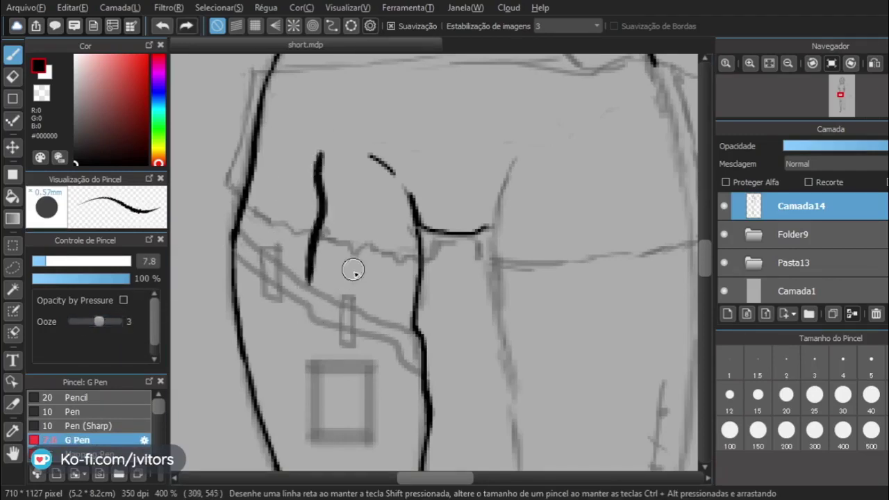
key(ctrl+z)
mouse_move(352, 370)
mouse_down()
mouse_move(349, 249)
mouse_move(317, 143)
mouse_move(350, 95)
mouse_move(432, 113)
mouse_move(478, 147)
mouse_move(556, 164)
mouse_move(574, 236)
mouse_move(617, 318)
mouse_move(591, 409)
mouse_move(609, 458)
mouse_move(649, 359)
mouse_move(627, 228)
mouse_move(542, 89)
mouse_up()
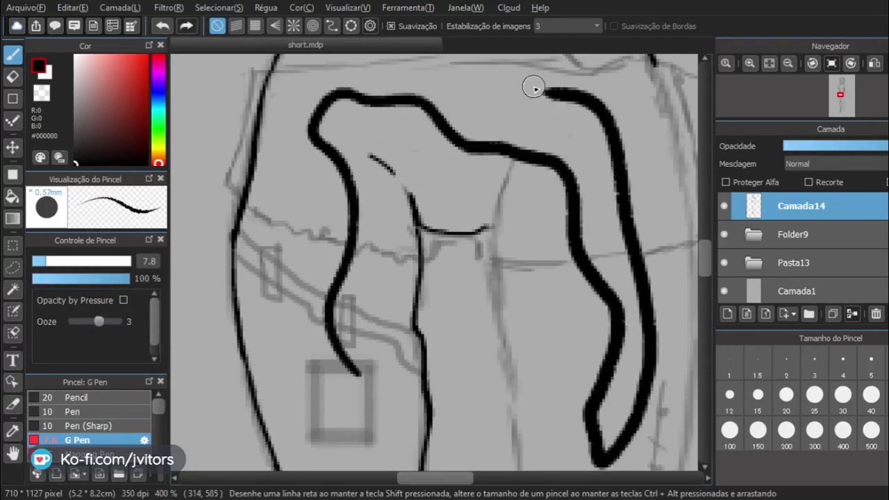
key(ctrl+z)
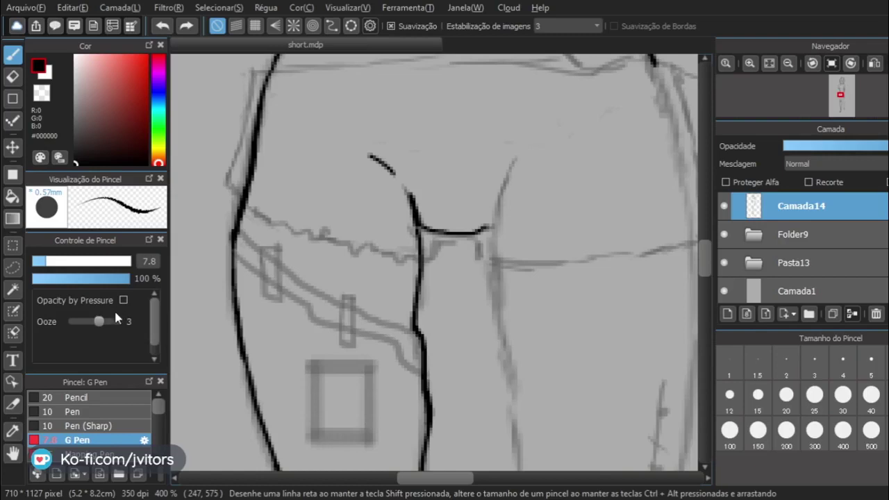
Raise the G Pen's Ooze to 5 and try it with a test stroke across the thighs, undoing it.
mouse_move(301, 341)
mouse_down()
mouse_move(323, 135)
mouse_move(316, 97)
mouse_move(543, 181)
mouse_move(555, 294)
mouse_move(619, 301)
mouse_up()
key(ctrl+z)
key(ctrl+z)
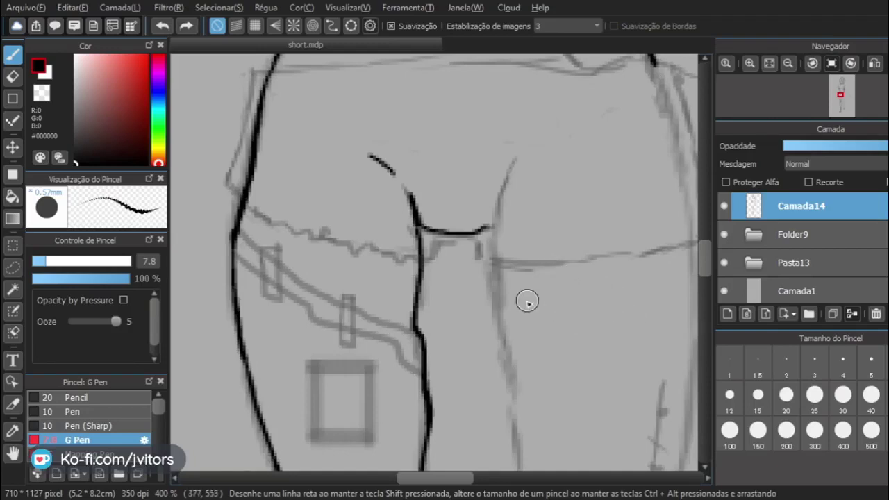
Ink the upper part of the right-hand thigh's inner line with the G Pen, from the hip crease down past the shorts' hem.
mouse_move(521, 310)
mouse_down()
mouse_move(505, 304)
mouse_move(449, 218)
mouse_up()
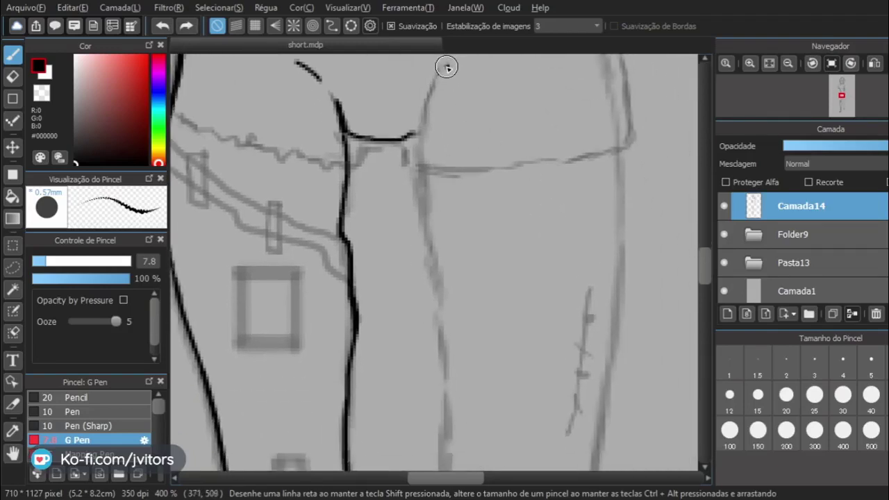
drag(446, 67, 419, 138)
key(ctrl+z)
key(ctrl+z)
mouse_move(440, 71)
mouse_down()
mouse_move(429, 98)
mouse_move(441, 67)
mouse_move(425, 242)
mouse_up()
key(ctrl+z)
key(ctrl+z)
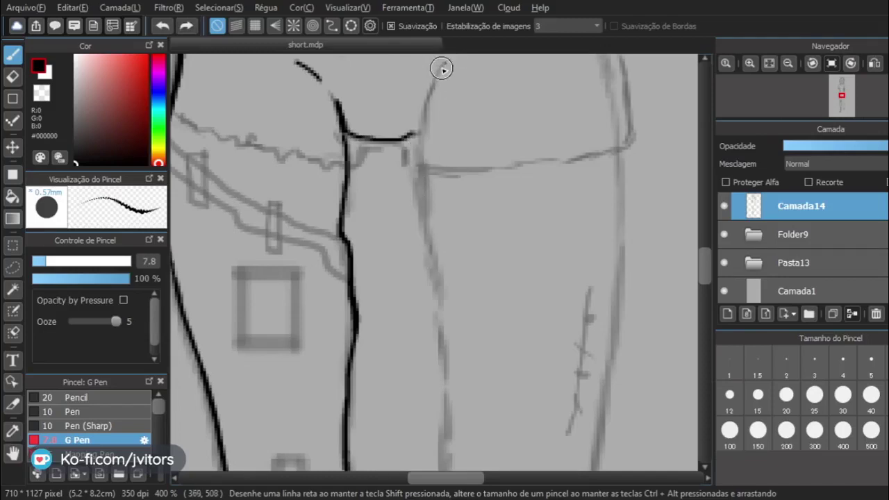
mouse_move(442, 68)
mouse_down()
mouse_move(423, 130)
mouse_move(420, 189)
mouse_move(419, 175)
mouse_move(436, 268)
mouse_up()
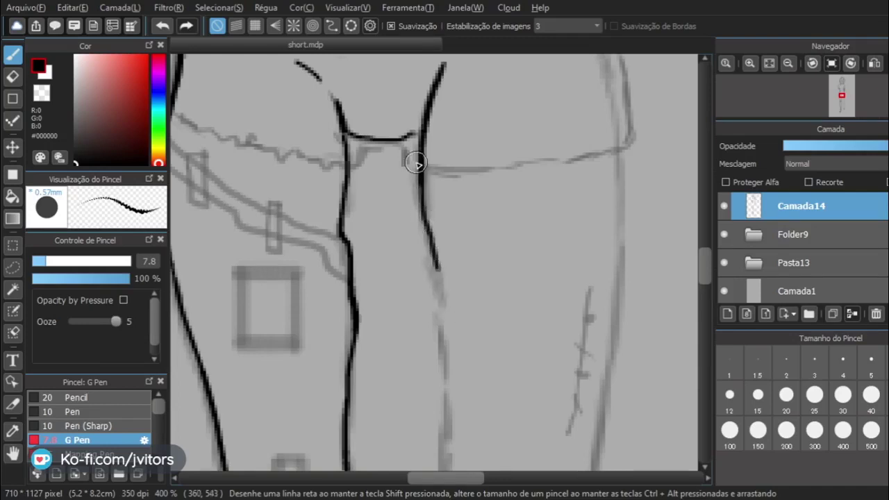
Extend the right-hand thigh's inner line down to about mid-thigh, redoing strokes until the curve follows the sketch.
scroll(417, 163, down, 5)
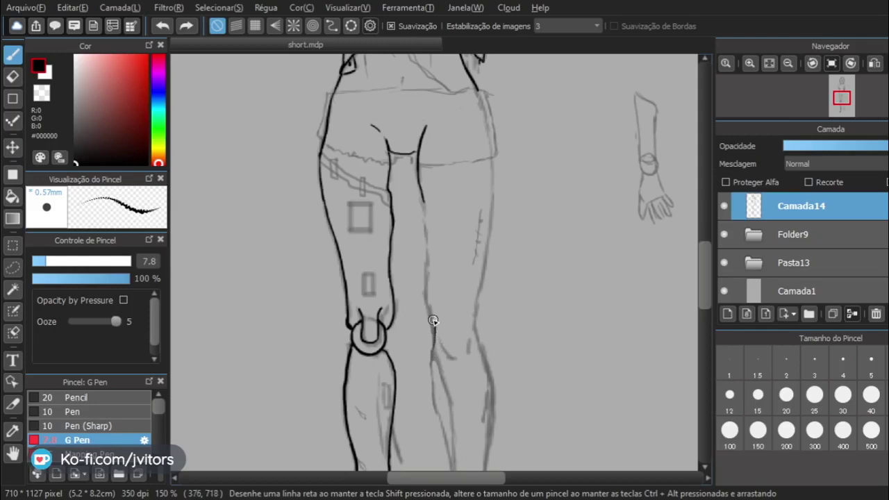
mouse_move(430, 218)
mouse_down()
mouse_move(422, 197)
mouse_move(427, 234)
mouse_up()
key(ctrl+z)
key(ctrl+z)
click(421, 197)
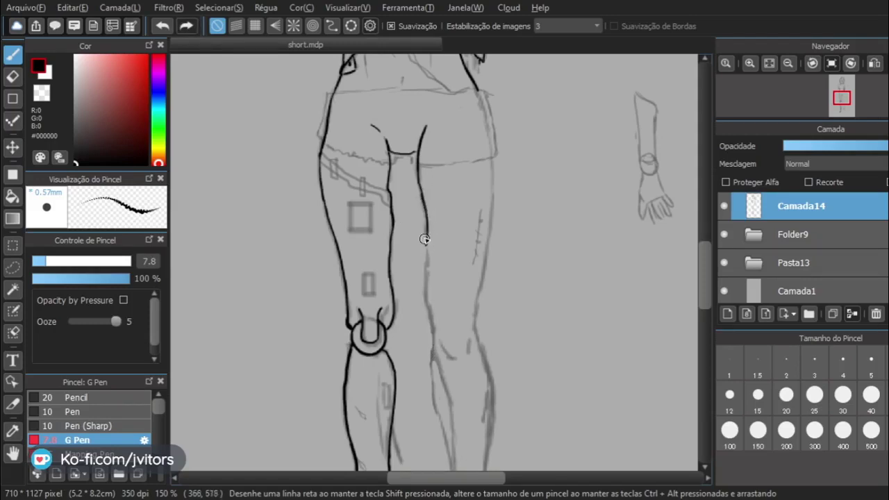
key(ctrl+z)
drag(419, 182, 421, 189)
key(ctrl+z)
drag(428, 233, 426, 254)
key(ctrl+z)
key(ctrl+z)
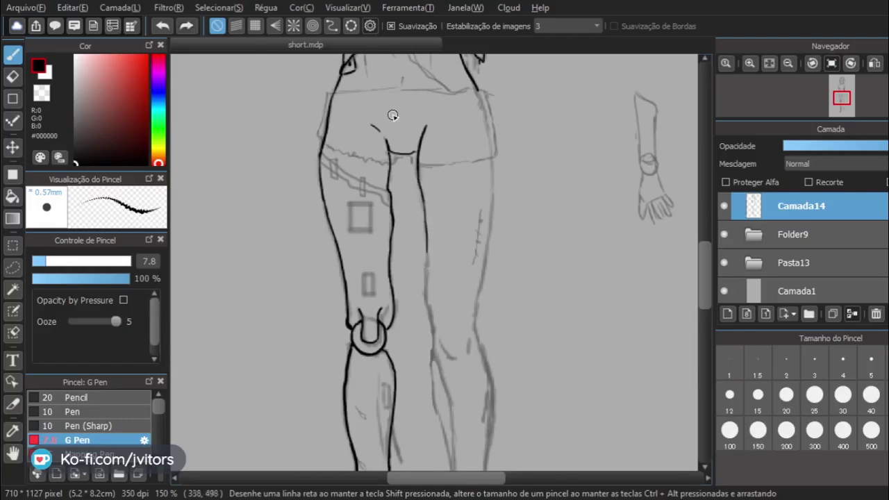
Thicken the join in the right-hand inner thigh line and carry the line on down toward the knee.
scroll(373, 248, up, 4)
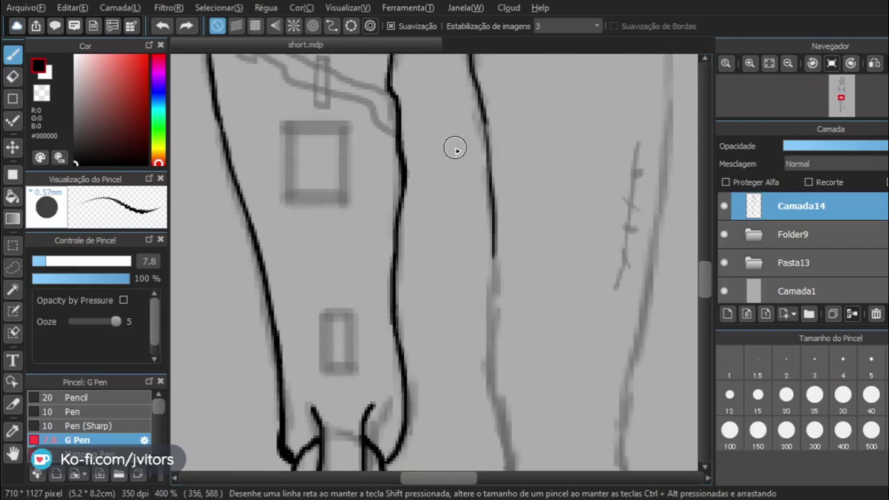
mouse_move(454, 148)
mouse_down()
mouse_move(443, 195)
mouse_move(430, 206)
mouse_move(436, 198)
mouse_move(472, 219)
mouse_move(460, 263)
mouse_up()
key(ctrl+z)
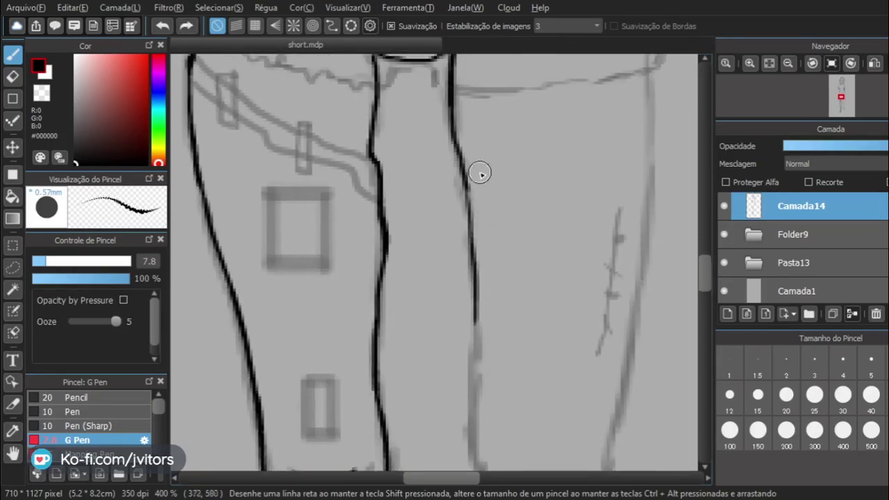
drag(465, 177, 468, 216)
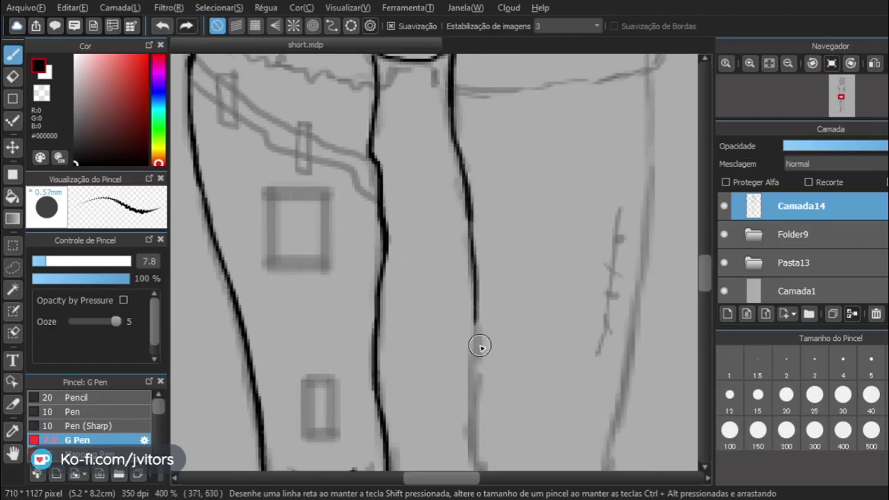
mouse_move(478, 345)
mouse_down()
mouse_move(458, 242)
mouse_move(462, 113)
mouse_move(458, 212)
mouse_up()
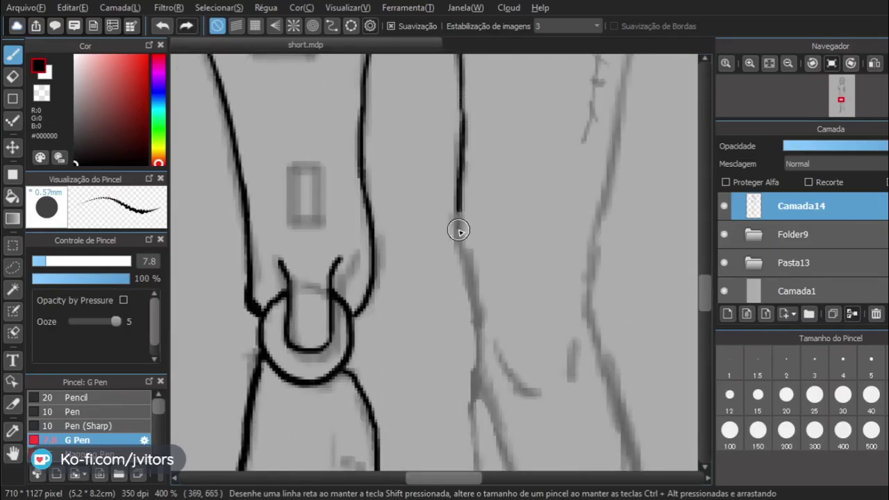
Ink the inner contour of the right-hand knee, continuing the thigh line to the top of the calf.
mouse_move(459, 203)
mouse_down()
mouse_move(477, 344)
mouse_move(456, 250)
mouse_move(456, 188)
mouse_move(479, 323)
mouse_up()
key(ctrl+z)
key(ctrl+z)
key(ctrl+z)
mouse_move(463, 197)
mouse_down()
mouse_move(454, 243)
mouse_move(474, 294)
mouse_move(472, 353)
mouse_move(454, 241)
mouse_move(461, 176)
mouse_up()
key(ctrl+z)
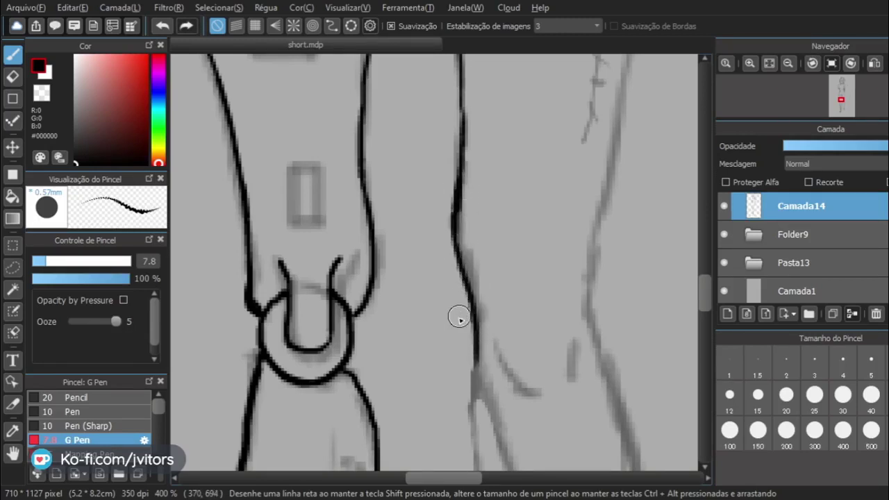
Ink the right-hand outer hip line from the end of the waist line down to the shorts' hem.
drag(458, 317, 433, 157)
drag(454, 299, 445, 198)
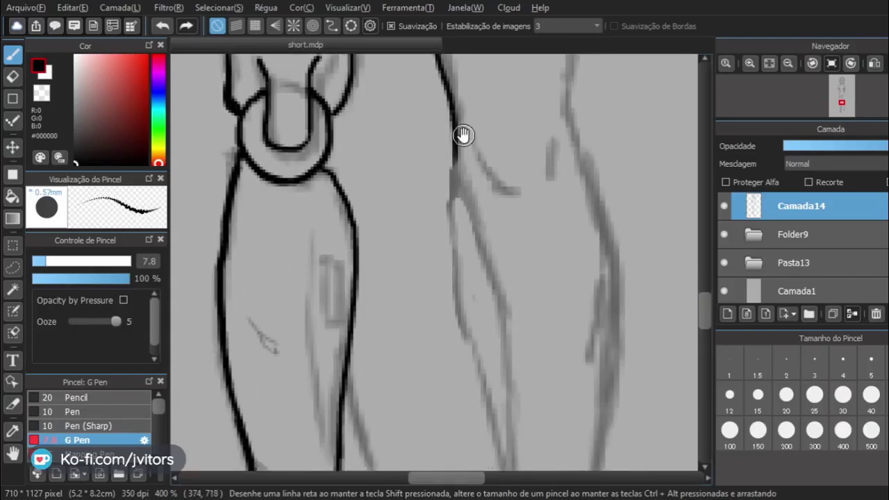
drag(463, 135, 443, 256)
drag(455, 181, 442, 250)
drag(469, 89, 441, 240)
drag(457, 150, 444, 270)
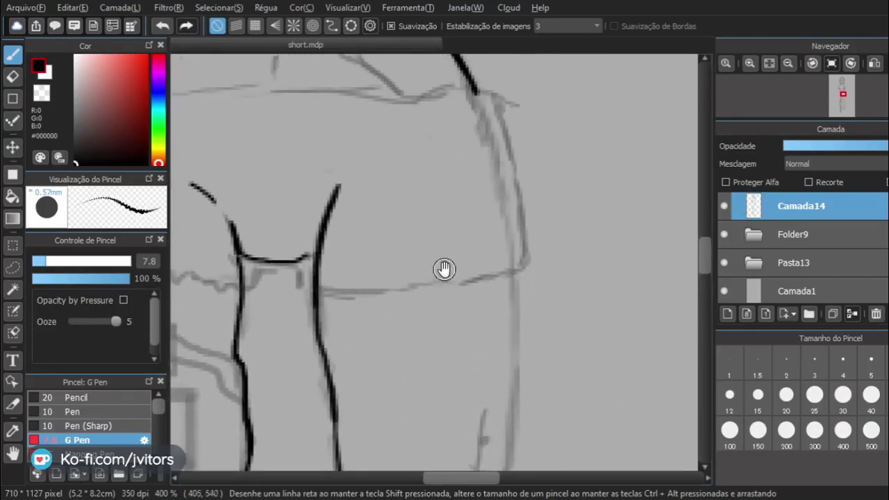
drag(464, 199, 456, 273)
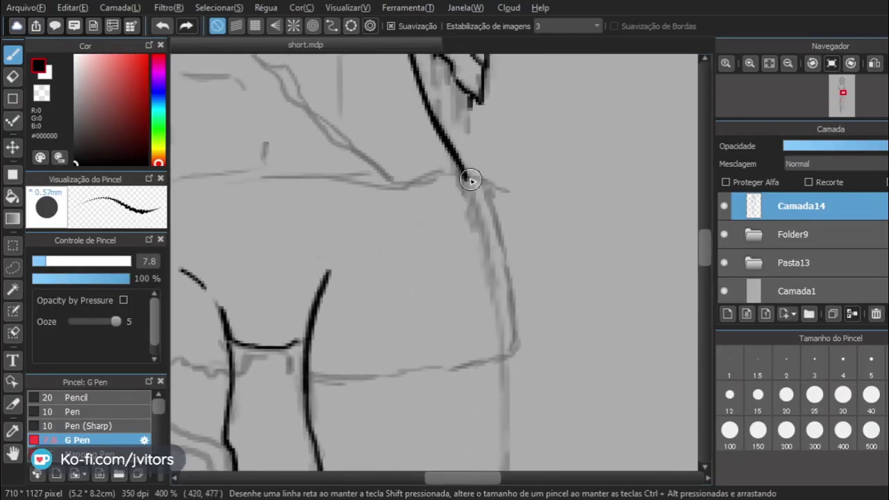
mouse_move(440, 228)
mouse_down()
mouse_move(585, 257)
mouse_move(574, 253)
mouse_up()
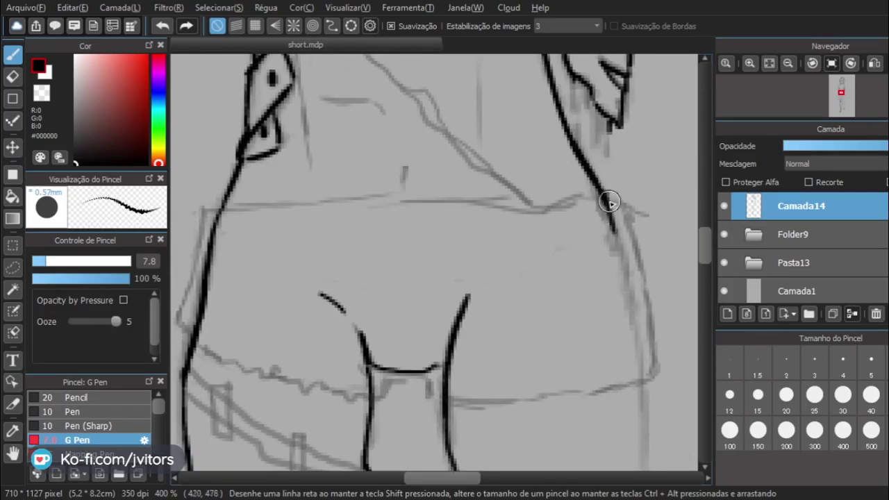
drag(605, 200, 615, 237)
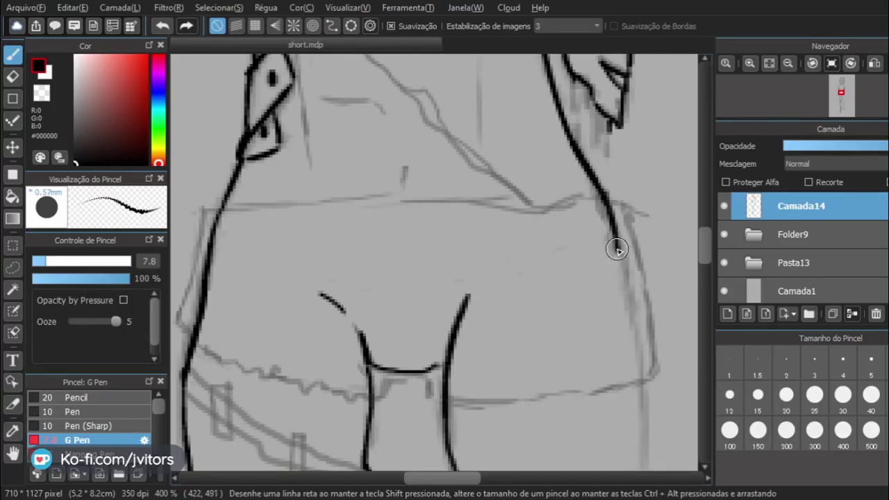
mouse_move(615, 243)
mouse_down()
mouse_move(635, 317)
mouse_move(609, 227)
mouse_move(615, 201)
mouse_move(626, 237)
mouse_move(616, 200)
mouse_move(629, 281)
mouse_up()
Try one downward stroke for the right-hand thigh's outer line below the shorts' hem and undo it.
drag(627, 335, 615, 139)
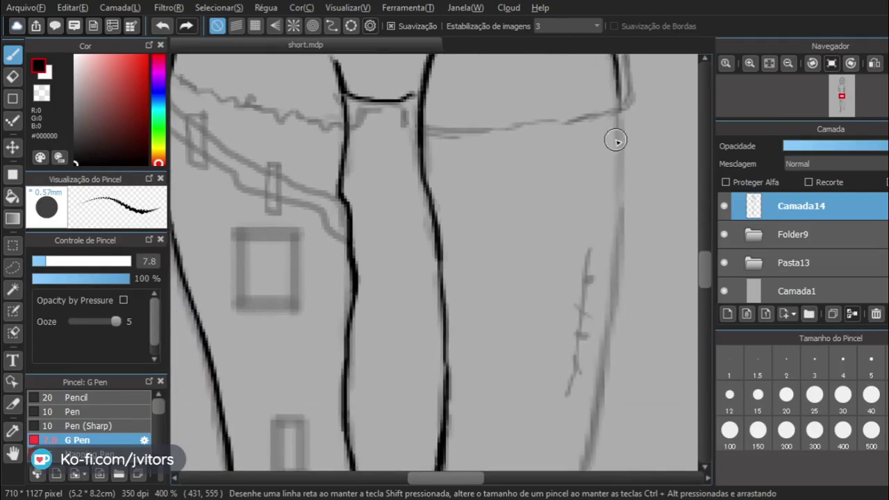
drag(615, 84, 609, 273)
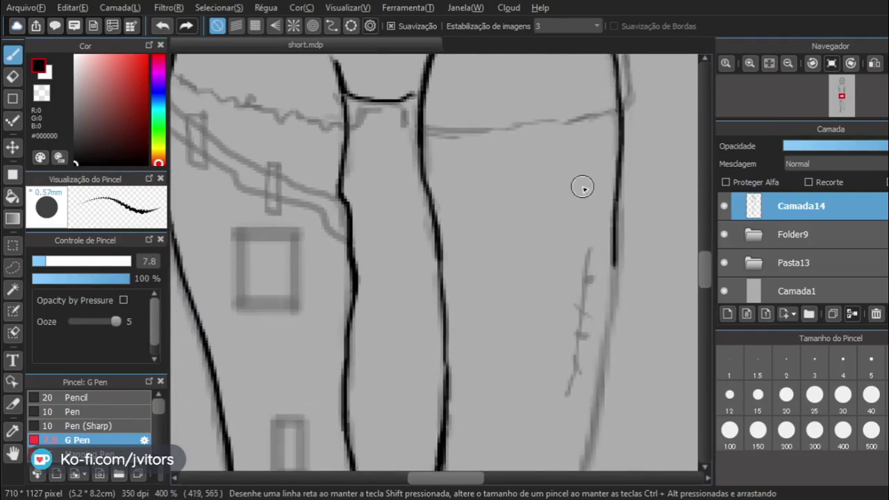
key(ctrl+z)
Rotate the canvas so the right-hand thigh's outer line runs diagonally, and frame it from the shorts' hem to the knee.
scroll(582, 187, down, 1)
scroll(584, 189, down, 1)
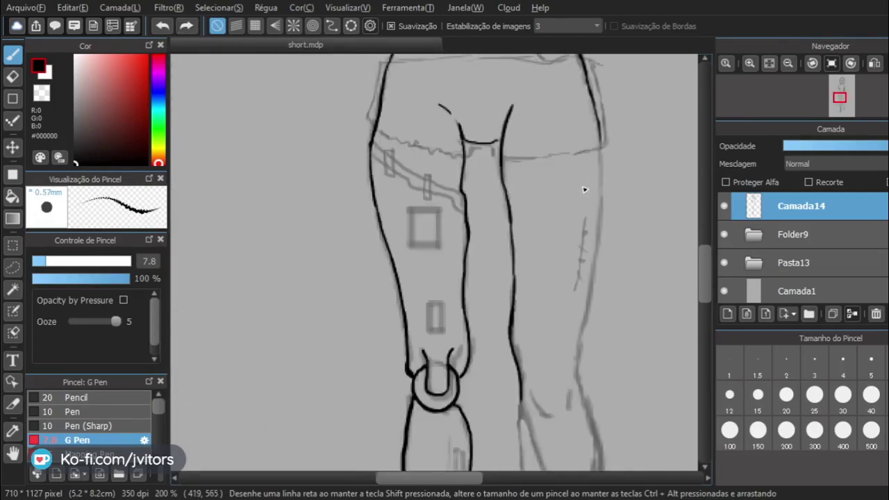
click(812, 63)
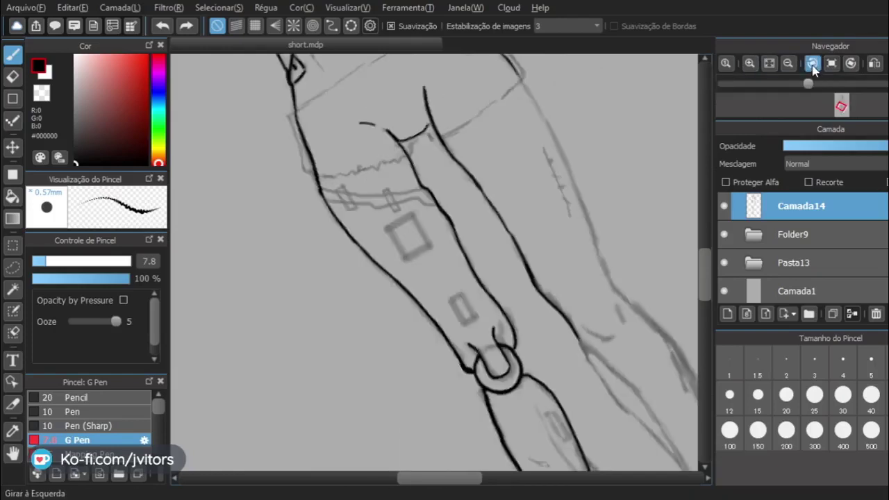
click(812, 63)
drag(220, 389, 397, 419)
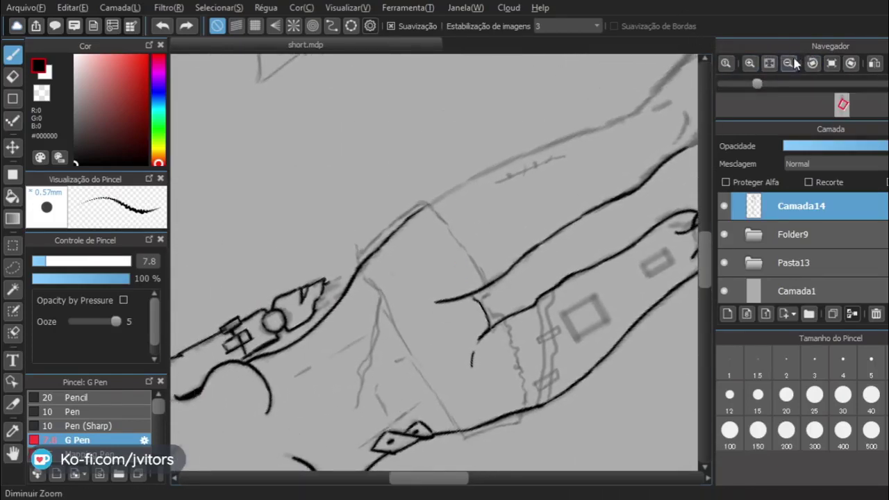
click(789, 62)
click(789, 63)
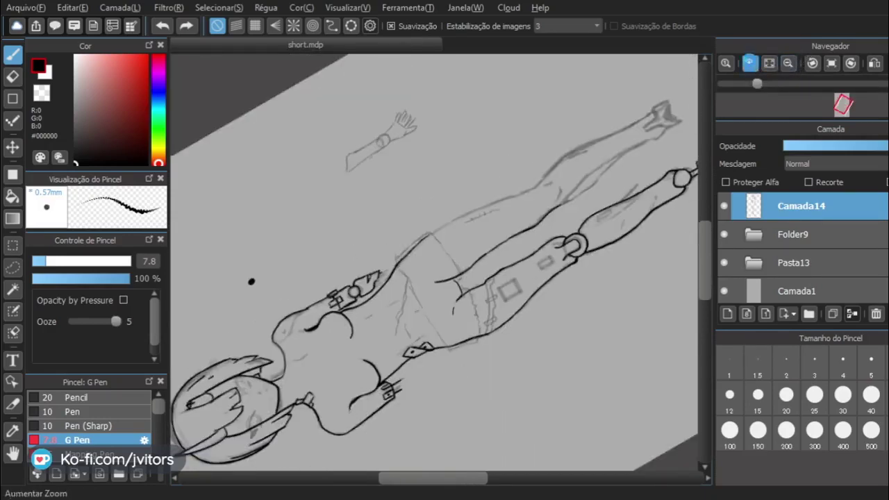
click(750, 63)
click(751, 63)
click(750, 63)
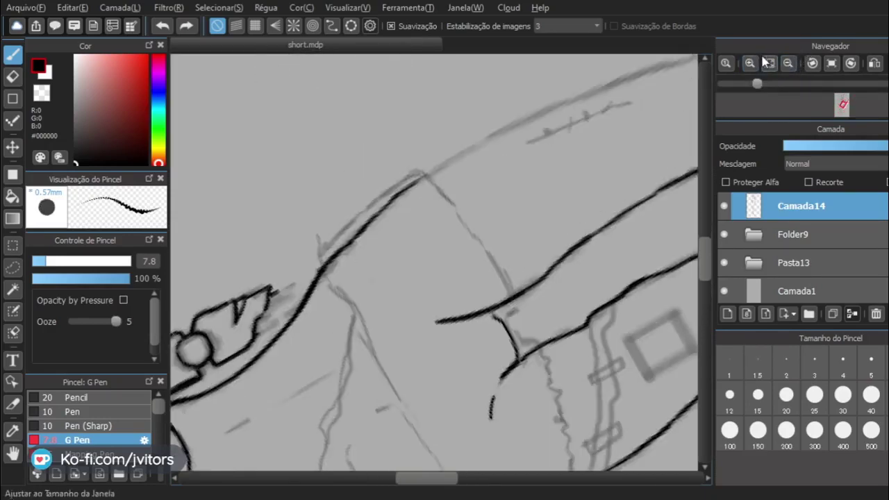
click(811, 63)
drag(419, 229, 415, 385)
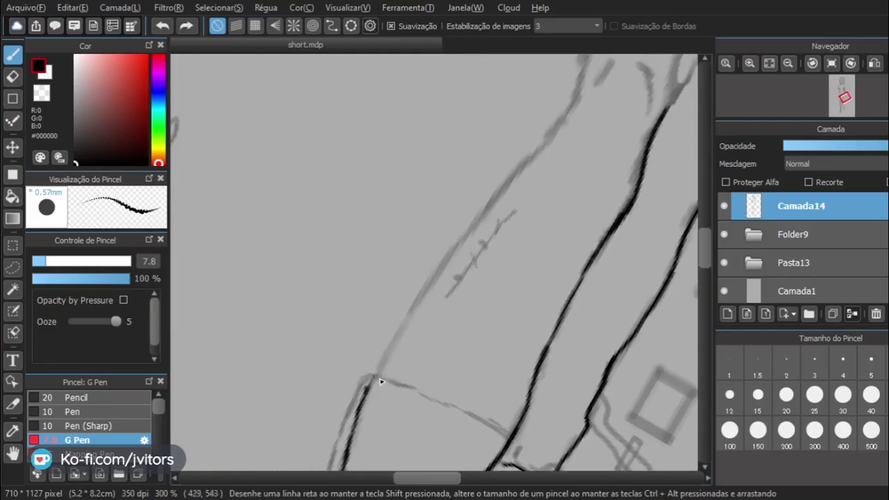
Try long G Pen strokes at Ooze 5 along the right-hand thigh's outer line, undoing each one.
mouse_move(368, 382)
mouse_down()
mouse_move(403, 297)
mouse_move(496, 154)
mouse_up()
key(ctrl+z)
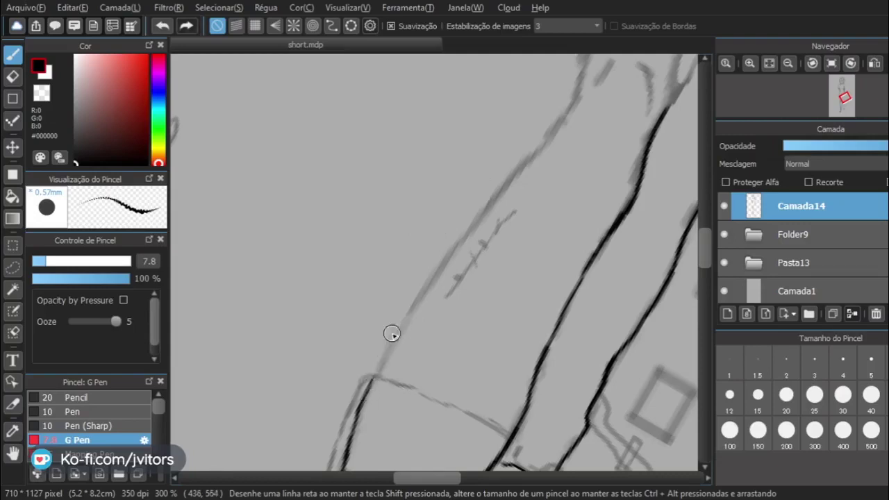
mouse_move(365, 397)
mouse_down()
mouse_move(434, 260)
mouse_move(516, 143)
mouse_up()
key(ctrl+z)
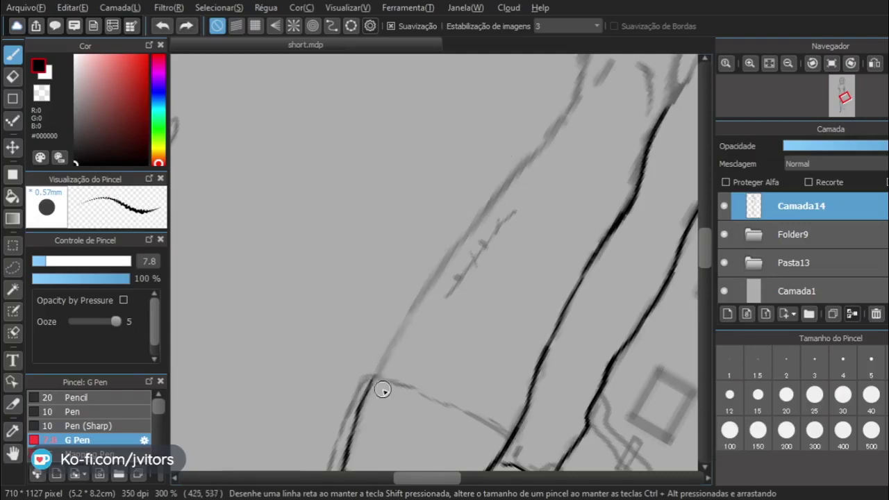
drag(374, 382, 428, 289)
key(ctrl+z)
mouse_move(368, 392)
mouse_down()
mouse_move(462, 233)
mouse_move(517, 165)
mouse_up()
key(ctrl+z)
mouse_move(357, 407)
mouse_down()
mouse_move(445, 254)
mouse_move(520, 174)
mouse_up()
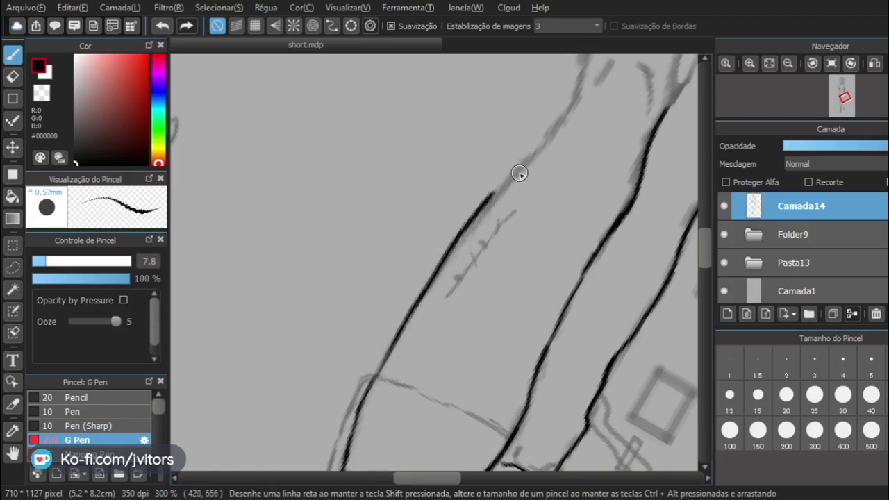
key(ctrl+z)
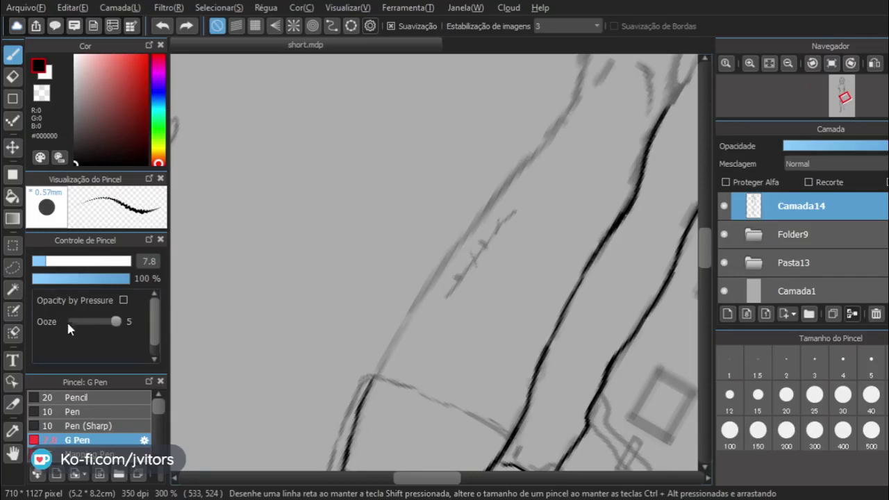
Set the G Pen's Ooze to 0 and try it with strokes along the right-hand outer thigh line, undoing them.
mouse_move(302, 322)
mouse_down()
mouse_move(368, 93)
mouse_move(339, 170)
mouse_move(344, 125)
mouse_move(317, 194)
mouse_move(292, 179)
mouse_up()
drag(366, 117, 357, 140)
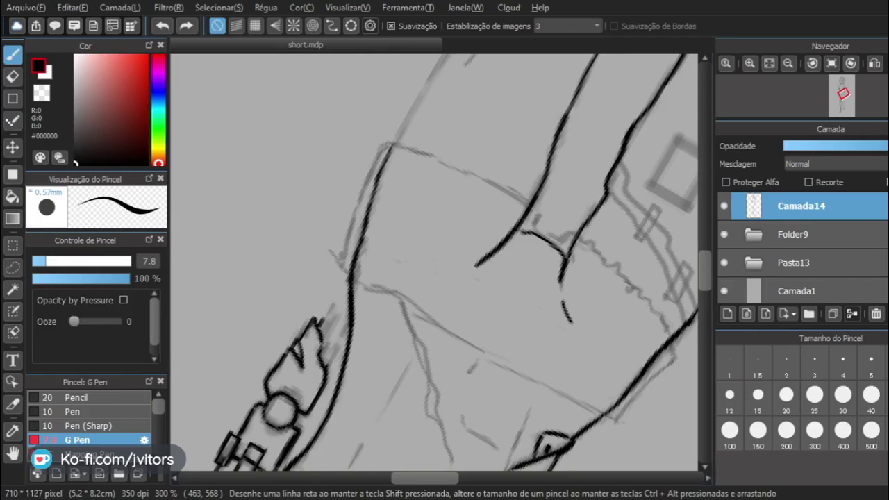
mouse_move(448, 73)
mouse_down()
mouse_move(405, 203)
mouse_move(399, 196)
mouse_up()
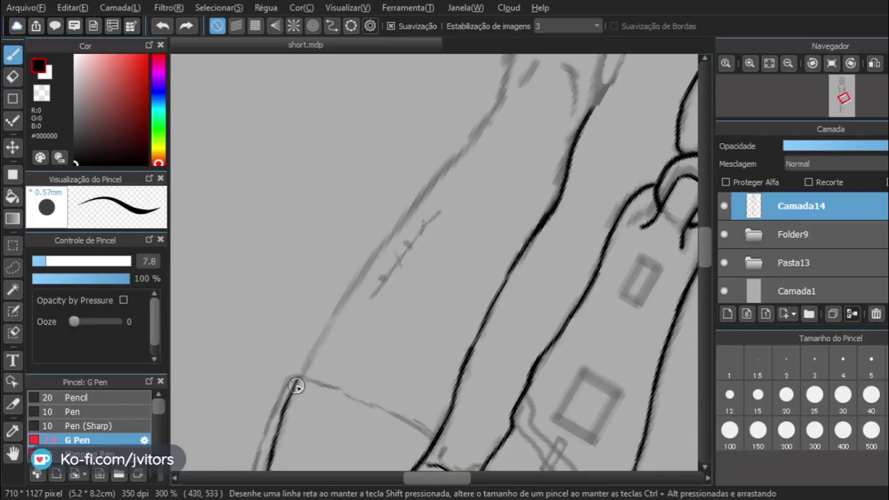
drag(297, 385, 385, 244)
key(ctrl+z)
drag(299, 377, 356, 288)
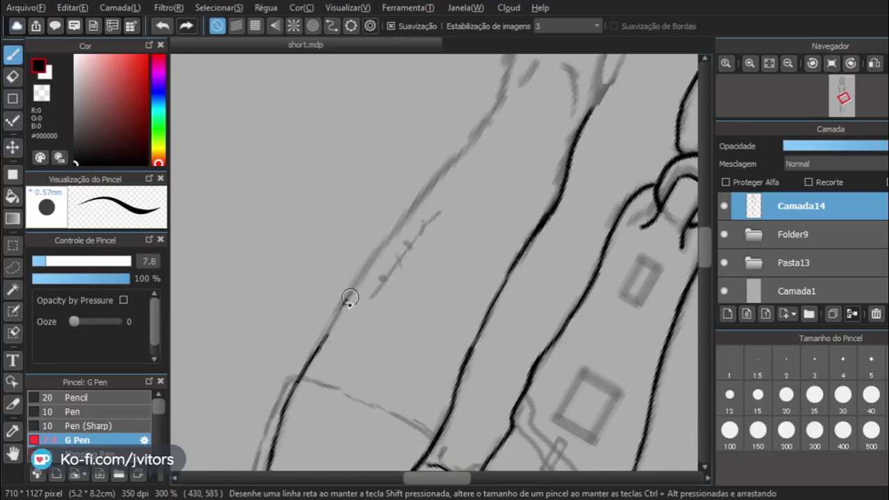
key(ctrl+z)
mouse_move(293, 386)
mouse_down()
mouse_move(349, 286)
mouse_move(458, 139)
mouse_up()
key(ctrl+z)
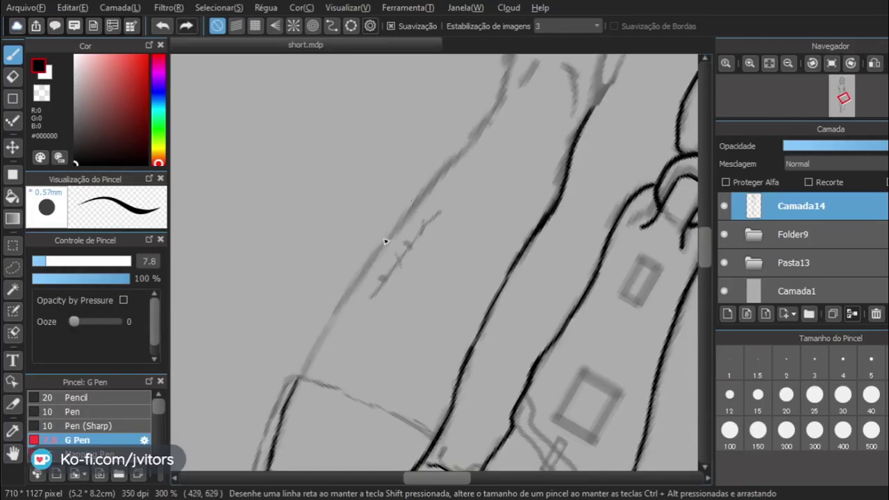
Ink the right-hand thigh's outer line from the shorts' hem to about mid-thigh, redoing the stroke until it fits the sketch.
drag(294, 386, 391, 233)
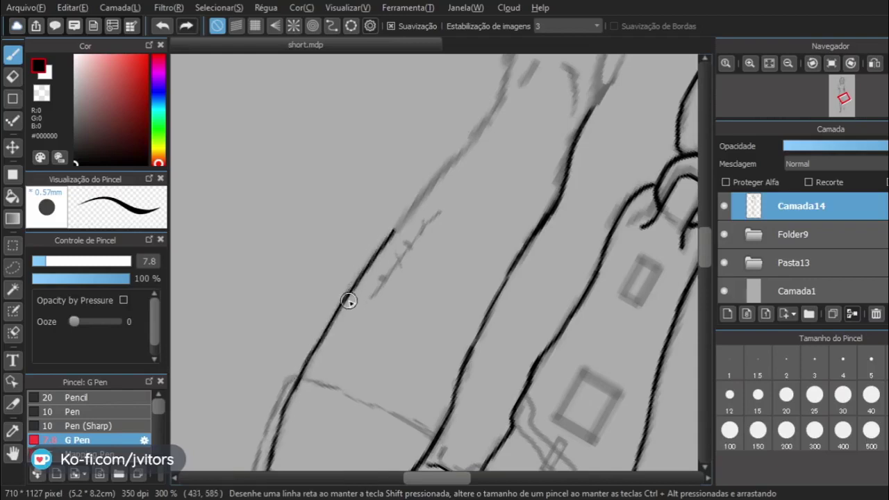
key(ctrl+z)
drag(297, 378, 408, 208)
key(ctrl+z)
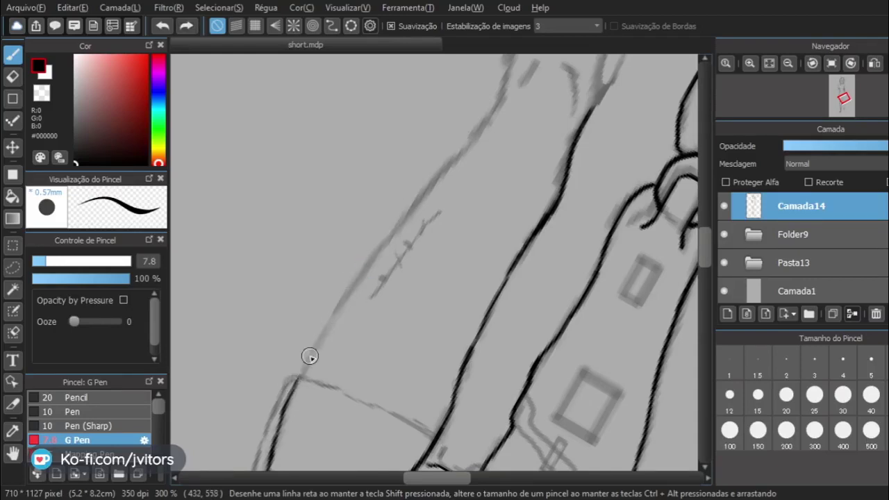
drag(299, 372, 373, 258)
key(ctrl+z)
mouse_move(297, 389)
mouse_down()
mouse_move(305, 359)
mouse_move(351, 291)
mouse_up()
key(ctrl+z)
drag(295, 377, 367, 267)
key(ctrl+z)
drag(297, 383, 409, 208)
key(ctrl+z)
drag(303, 368, 398, 216)
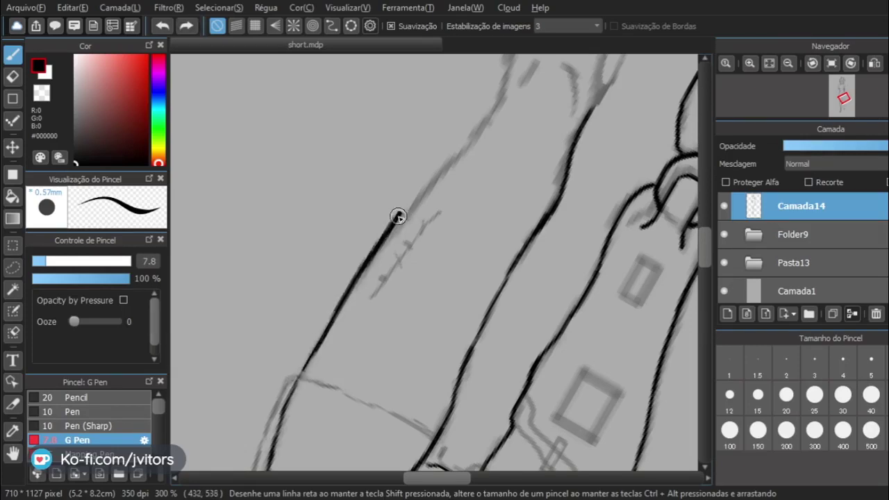
Try G Pen strokes along the right-hand thigh's outer line from the shorts' hem and from the knee, undoing each one.
key(ctrl+z)
drag(290, 398, 398, 224)
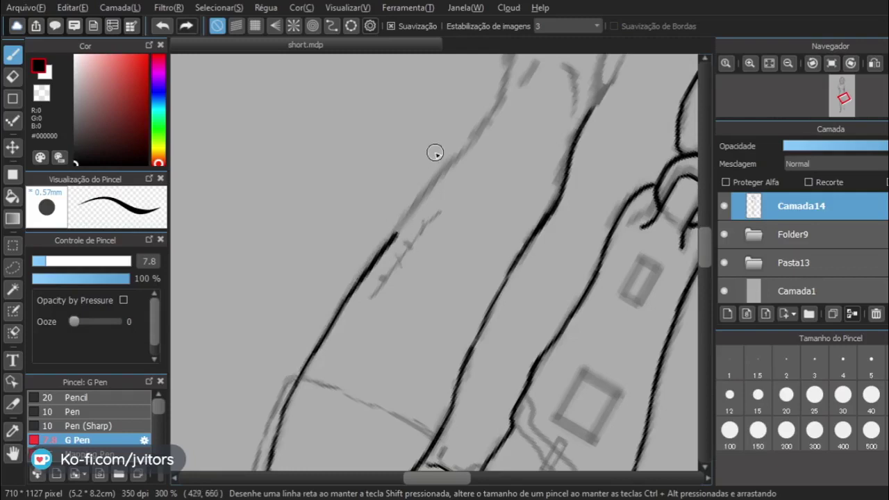
drag(422, 139, 391, 208)
key(ctrl+z)
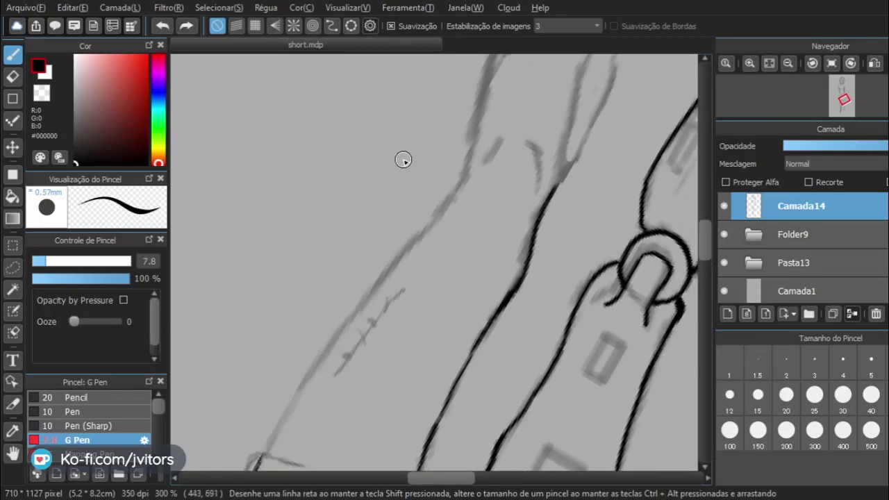
drag(402, 159, 299, 367)
key(ctrl+z)
mouse_move(470, 134)
mouse_down()
mouse_move(456, 194)
mouse_move(467, 159)
mouse_move(406, 257)
mouse_up()
key(ctrl+z)
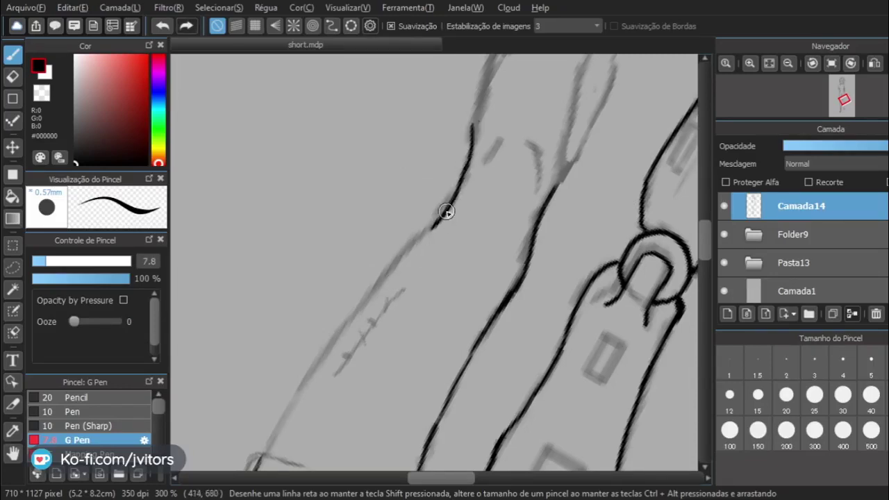
key(ctrl+z)
mouse_move(462, 165)
mouse_down()
mouse_move(431, 218)
mouse_move(371, 250)
mouse_up()
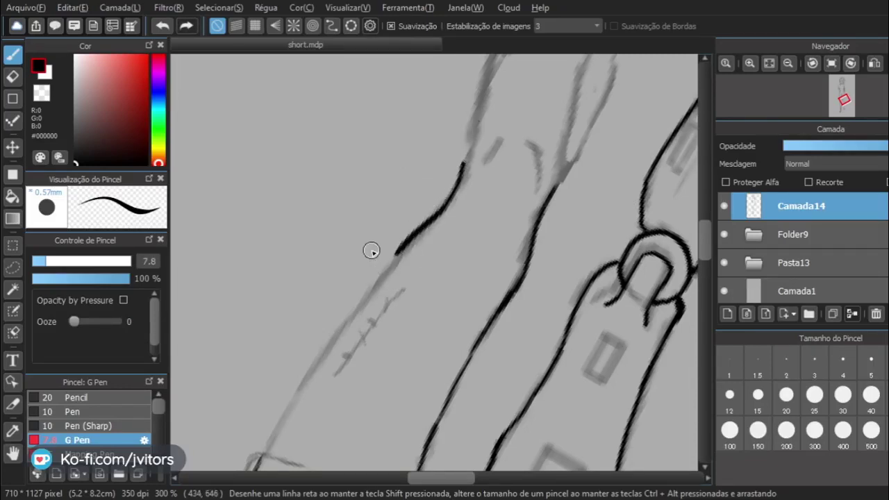
key(ctrl+z)
Ink the right-hand thigh's outer line again from the shorts' hem to about mid-thigh, redoing strokes that miss the sketch.
drag(256, 466, 277, 435)
key(ctrl+z)
drag(257, 466, 284, 417)
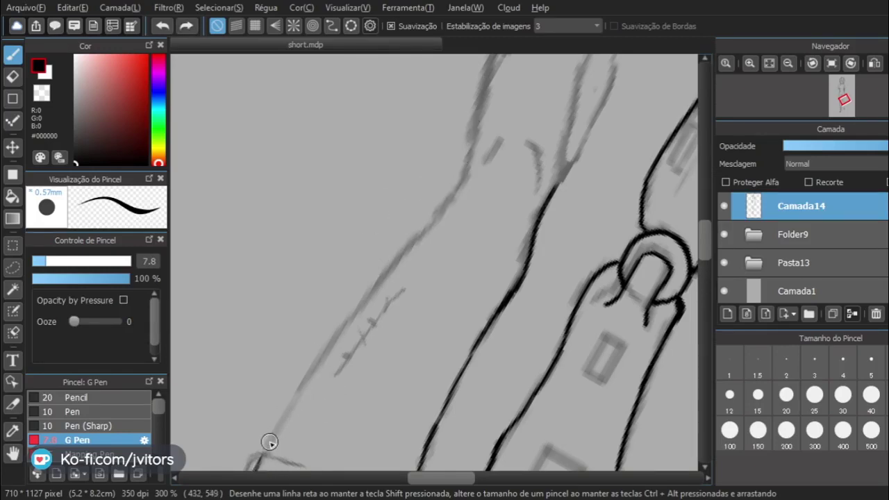
mouse_move(257, 465)
mouse_down()
mouse_move(351, 315)
mouse_move(387, 278)
mouse_up()
key(ctrl+z)
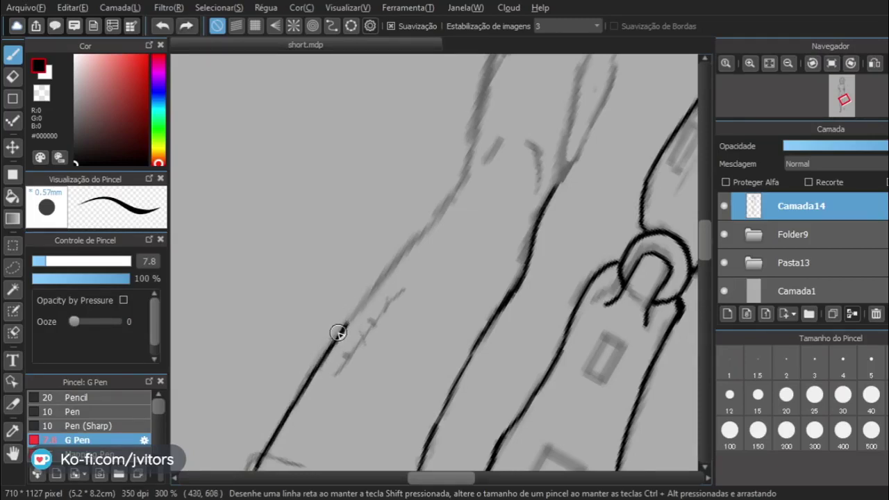
Try extending the right-hand thigh's outer line from mid-thigh toward the knee, undoing each stroke.
drag(337, 331, 391, 272)
key(ctrl+z)
drag(341, 329, 431, 229)
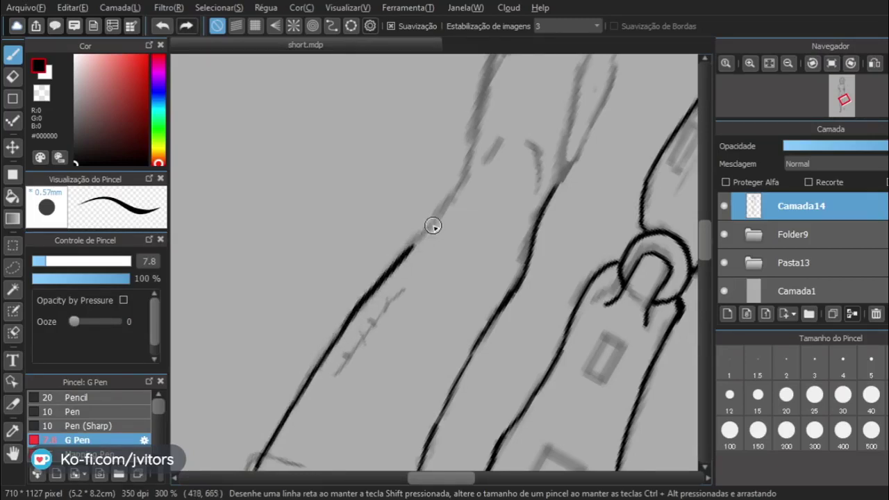
key(ctrl+z)
drag(345, 327, 391, 276)
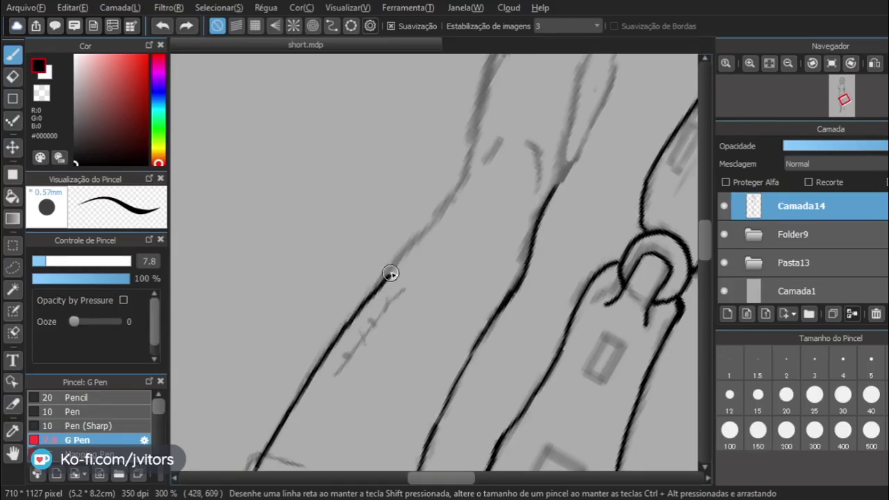
key(ctrl+z)
drag(341, 329, 438, 226)
key(ctrl+z)
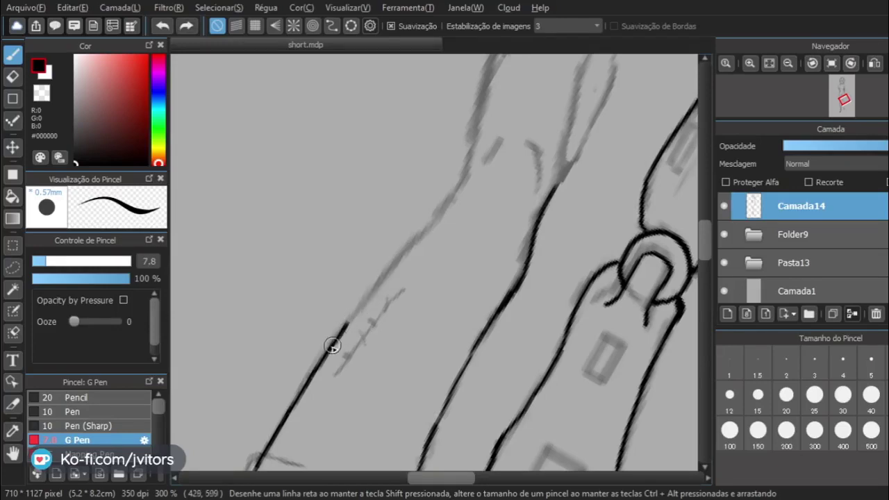
drag(356, 315, 394, 271)
key(ctrl+z)
drag(354, 314, 389, 272)
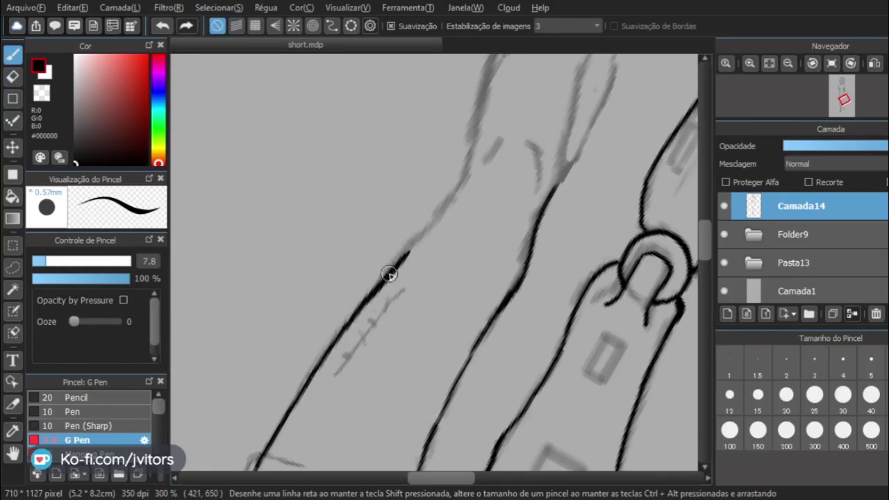
key(ctrl+z)
drag(346, 325, 436, 232)
key(ctrl+z)
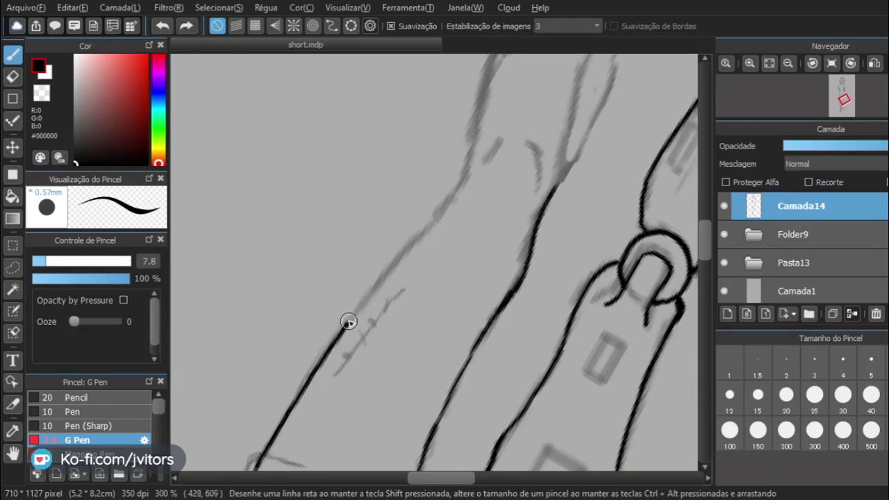
drag(349, 322, 424, 234)
key(ctrl+z)
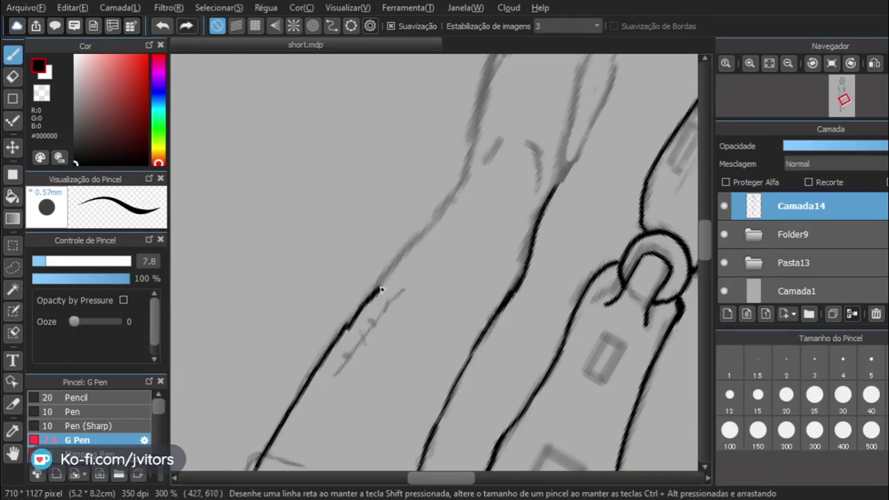
drag(342, 334, 407, 252)
key(ctrl+z)
drag(345, 329, 424, 233)
key(ctrl+z)
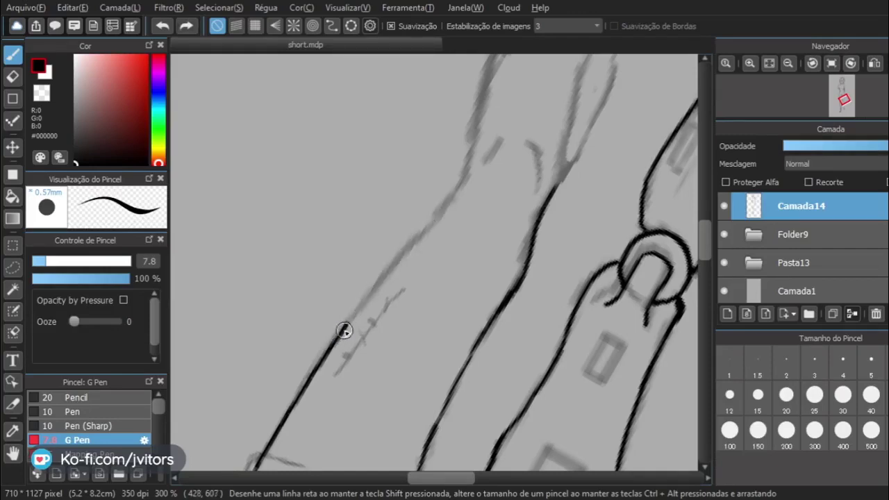
Ink the right-hand thigh's outer line from mid-thigh to just above the knee, redoing the stroke until it follows the sketch.
drag(345, 330, 390, 264)
key(ctrl+z)
drag(356, 308, 424, 235)
key(ctrl+z)
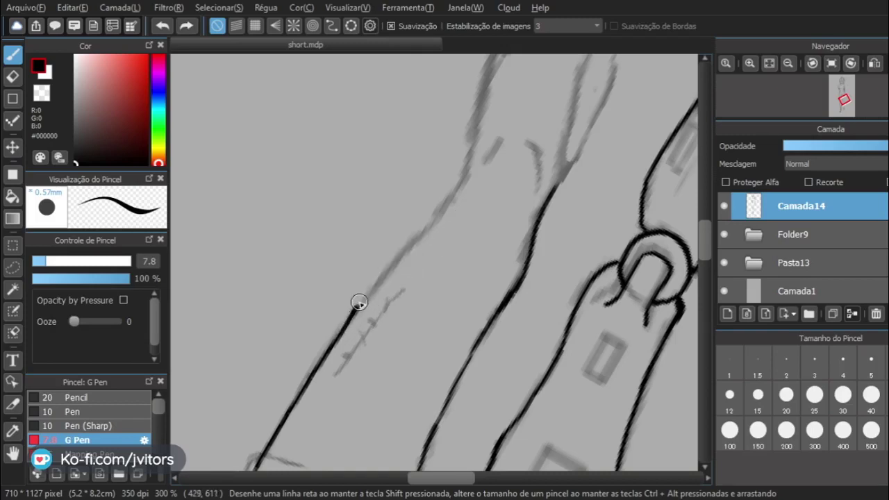
drag(359, 302, 415, 240)
key(ctrl+z)
drag(348, 324, 431, 224)
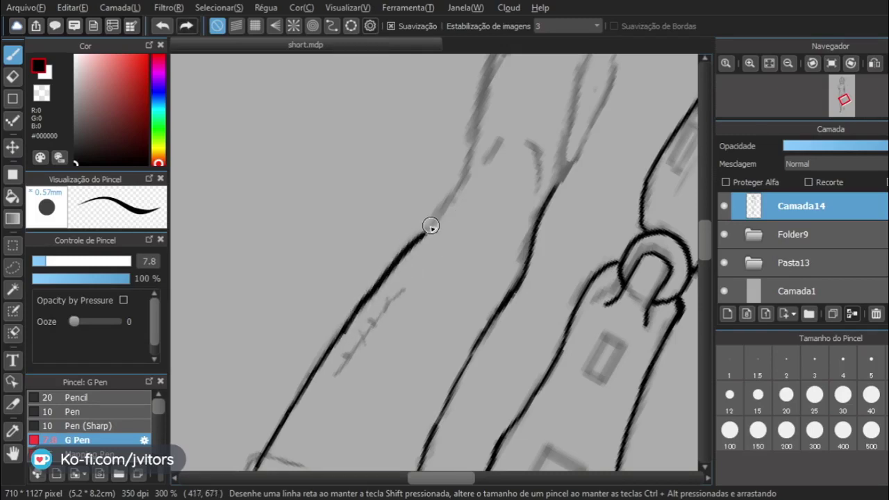
key(ctrl+z)
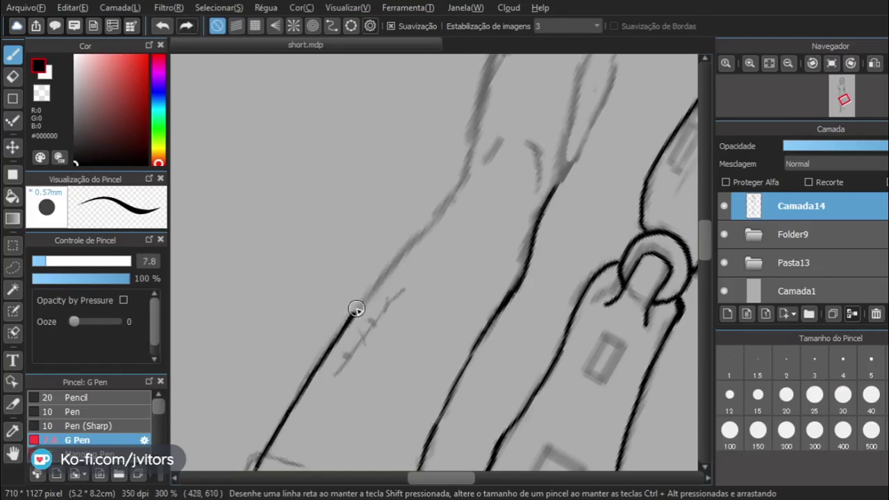
drag(356, 309, 421, 242)
Carry the outer thigh line into a short crease inside the right-hand knee, and ink the small kneecap crease beside it.
drag(482, 155, 418, 246)
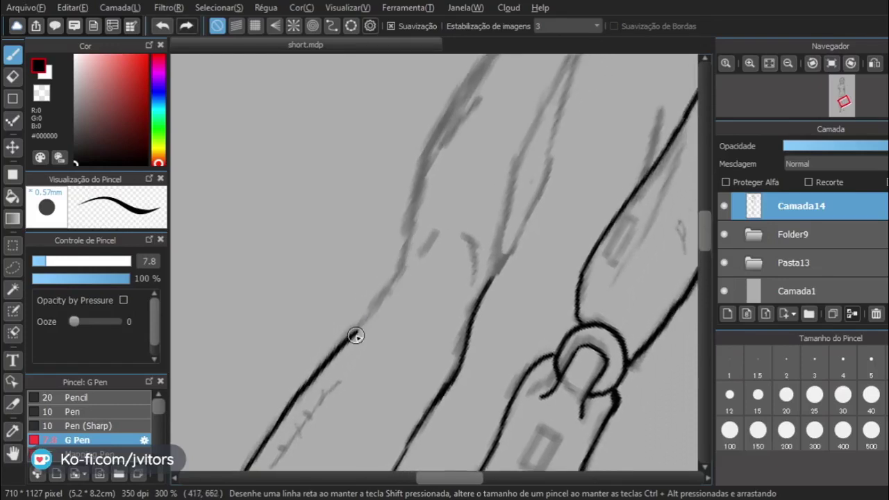
drag(357, 326, 417, 234)
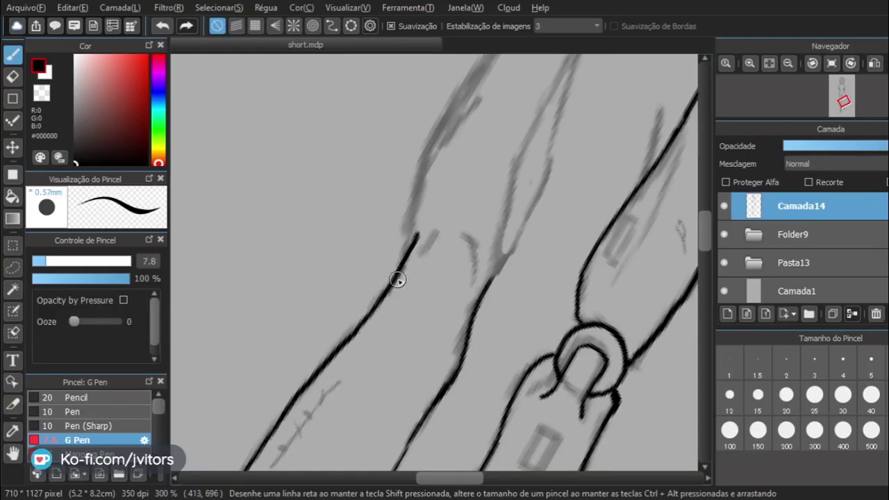
key(ctrl+z)
drag(434, 232, 337, 363)
key(ctrl+z)
drag(356, 329, 431, 236)
key(ctrl+z)
mouse_move(352, 338)
mouse_down()
mouse_move(414, 249)
mouse_move(384, 313)
mouse_move(442, 208)
mouse_move(397, 284)
mouse_up()
key(ctrl+z)
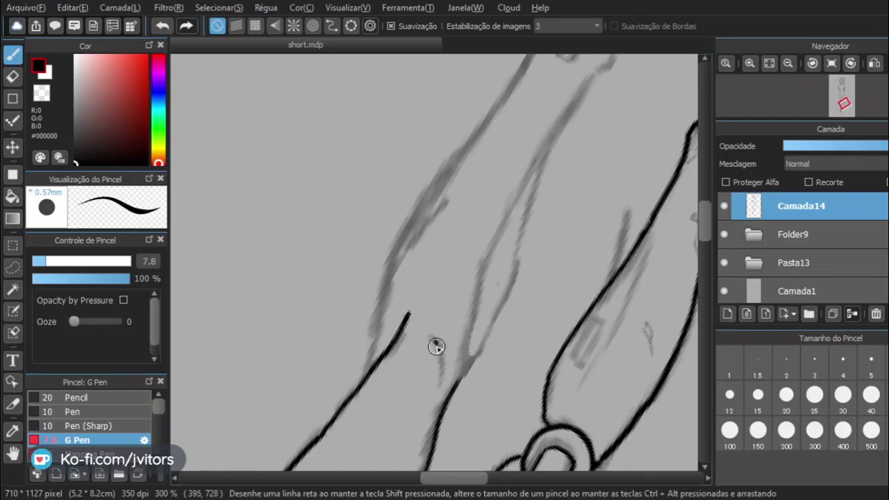
drag(435, 340, 440, 387)
Try a G Pen stroke for the right-hand calf's outer line starting at the knee, undoing it.
scroll(422, 273, down, 5)
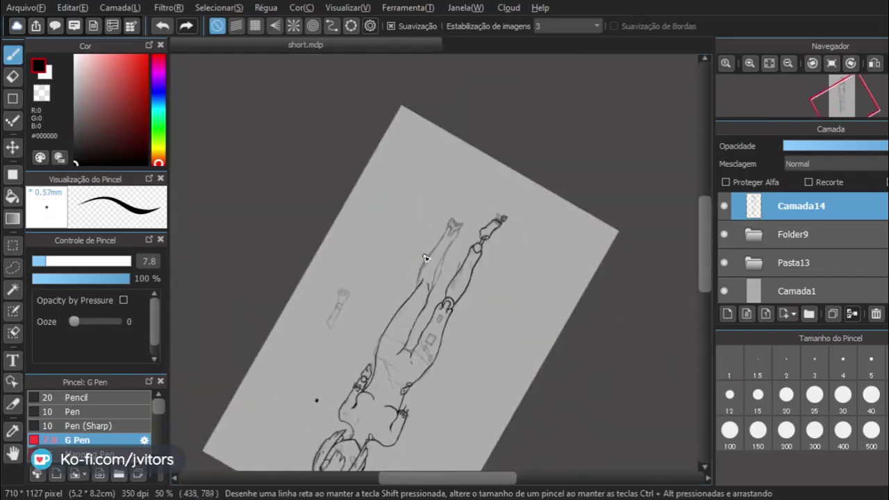
scroll(422, 258, up, 3)
scroll(426, 259, up, 3)
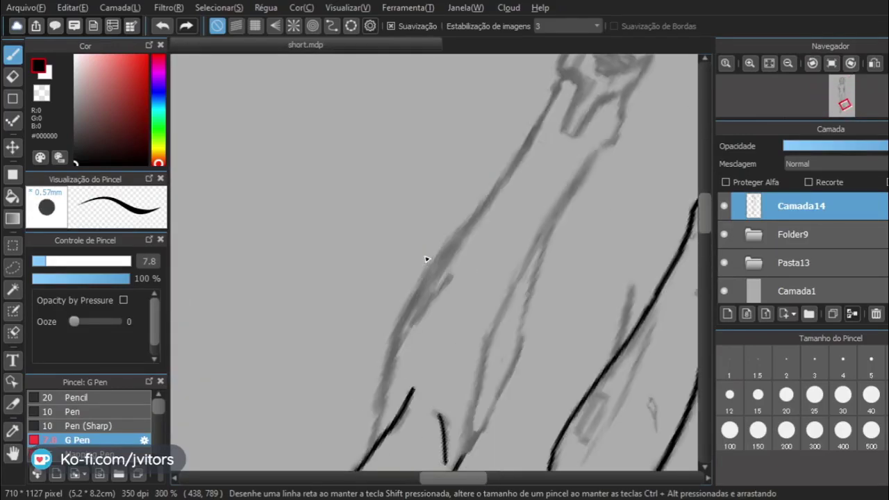
scroll(424, 255, up, 2)
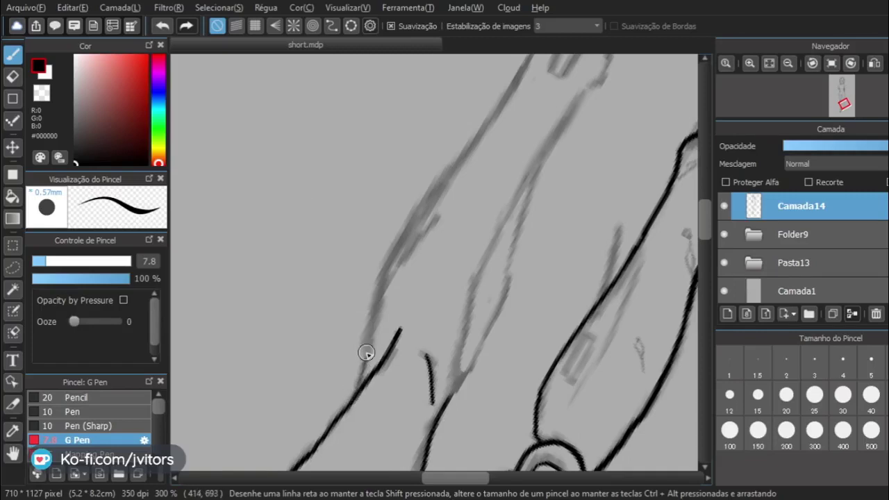
drag(353, 398, 380, 258)
key(ctrl+z)
drag(354, 399, 391, 237)
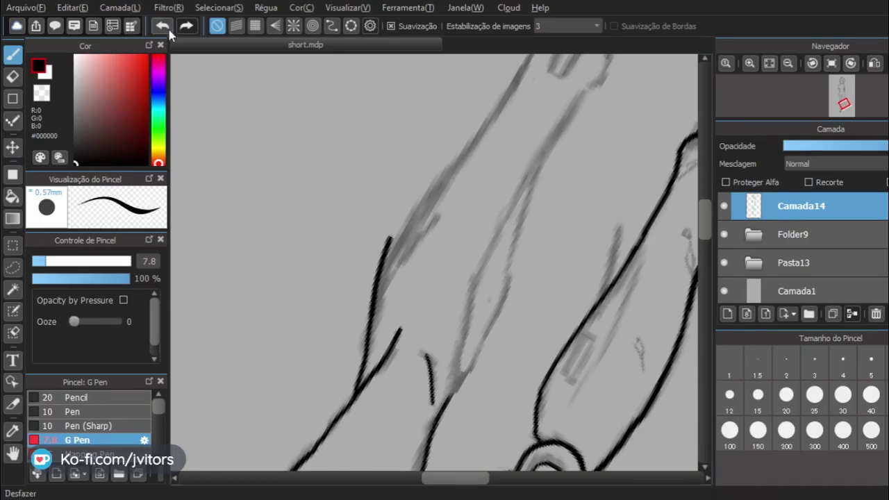
drag(351, 131, 311, 190)
key(ctrl+z)
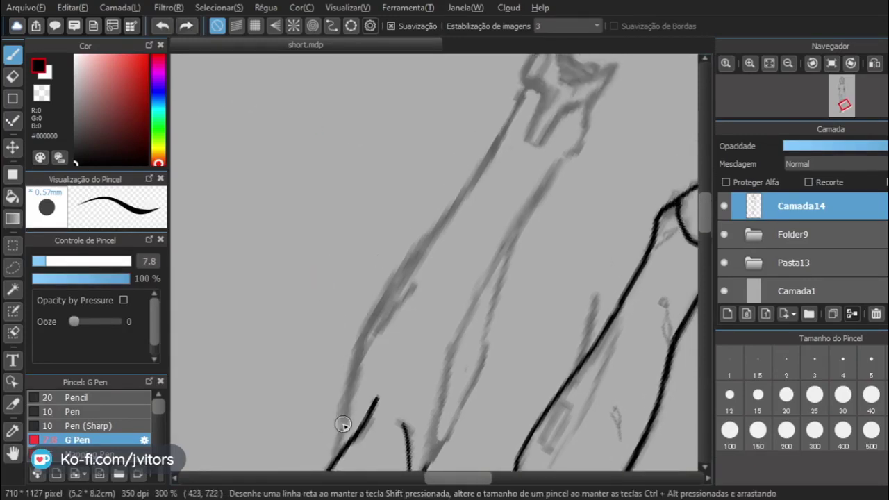
Try short and long strokes along the right-hand calf's outer line from both the knee and the ankle, undoing each one.
drag(330, 464, 341, 373)
key(ctrl+z)
mouse_move(340, 450)
mouse_down()
mouse_move(336, 463)
mouse_move(342, 399)
mouse_up()
key(ctrl+z)
key(ctrl+z)
drag(334, 460, 347, 382)
key(ctrl+z)
mouse_move(336, 457)
mouse_down()
mouse_move(345, 383)
mouse_move(379, 266)
mouse_up()
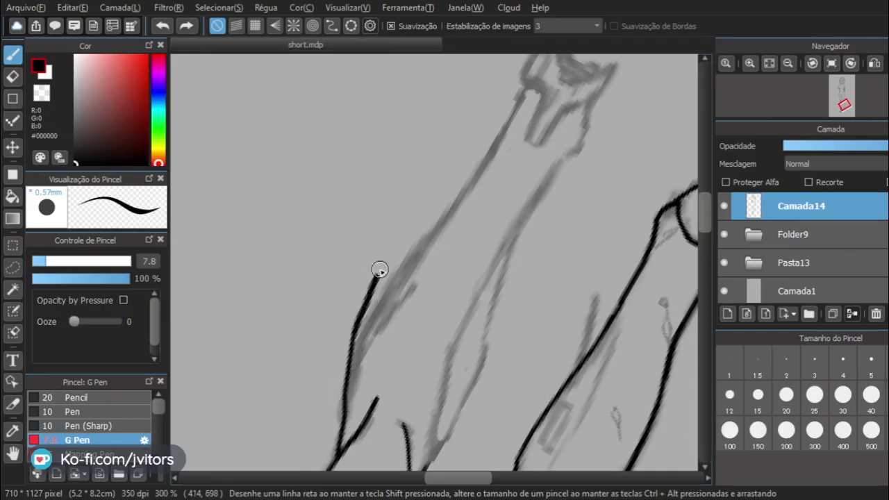
key(ctrl+z)
drag(333, 469, 356, 383)
key(ctrl+z)
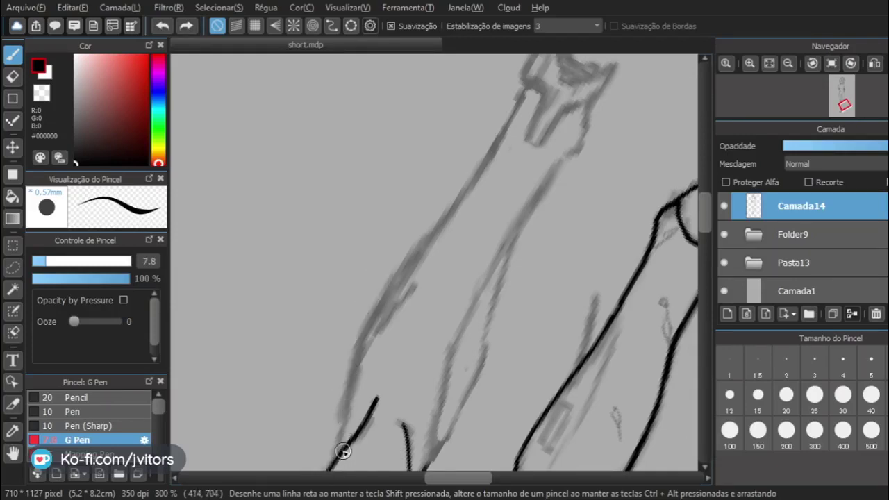
mouse_move(335, 462)
mouse_down()
mouse_move(347, 373)
mouse_move(404, 224)
mouse_move(427, 202)
mouse_up()
key(ctrl+z)
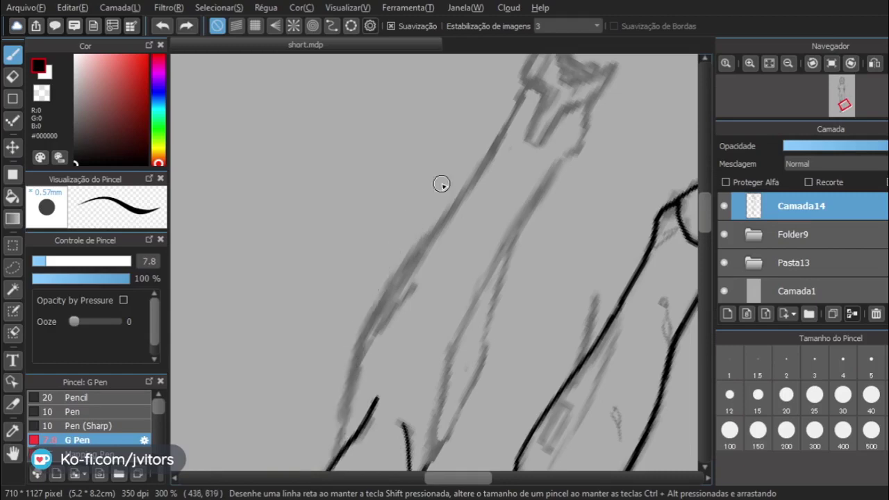
drag(517, 104, 444, 236)
key(ctrl+z)
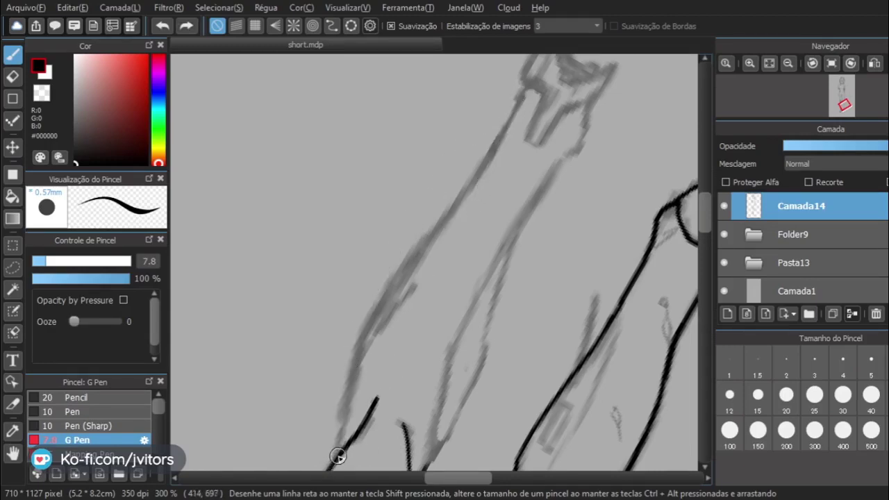
Ink the right-hand calf's outer line from the knee along the calf's bulge, redoing the stroke until it fits the sketch.
mouse_move(338, 456)
mouse_down()
mouse_move(345, 377)
mouse_move(364, 331)
mouse_up()
key(ctrl+z)
drag(335, 459, 344, 416)
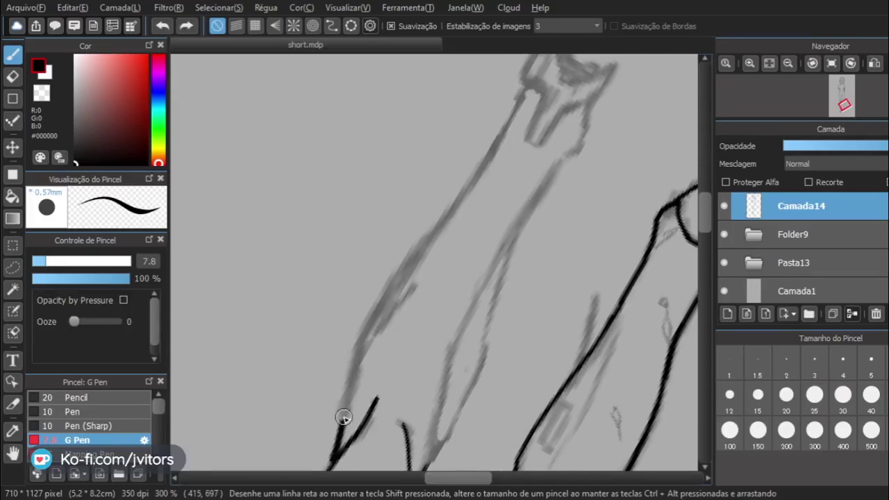
key(ctrl+z)
drag(336, 461, 384, 274)
key(ctrl+z)
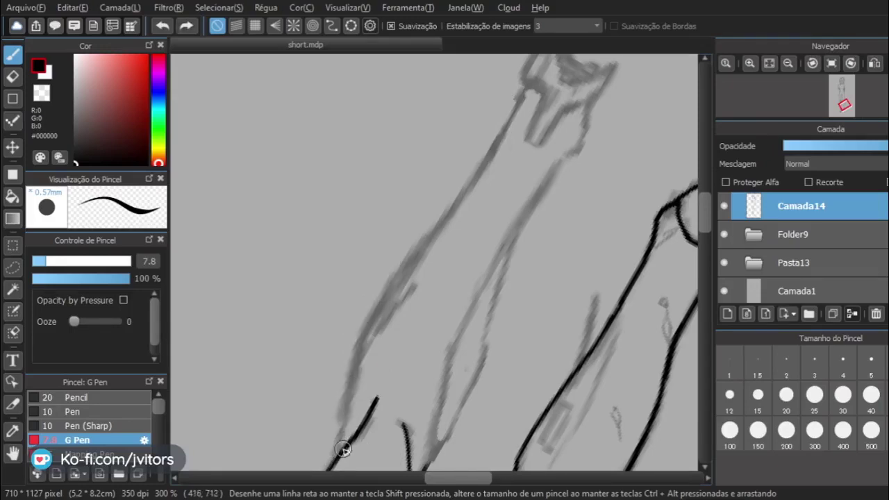
mouse_move(330, 466)
mouse_down()
mouse_move(373, 313)
mouse_move(352, 361)
mouse_move(426, 277)
mouse_up()
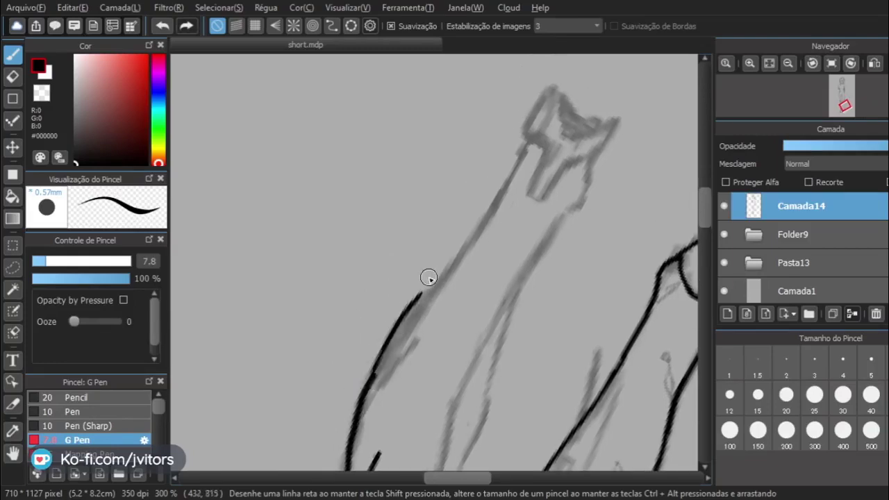
Continue the right-hand calf's outer line from the bulge to the ankle, redoing strokes until the segments join smoothly.
key(ctrl+z)
drag(371, 375, 487, 196)
key(ctrl+z)
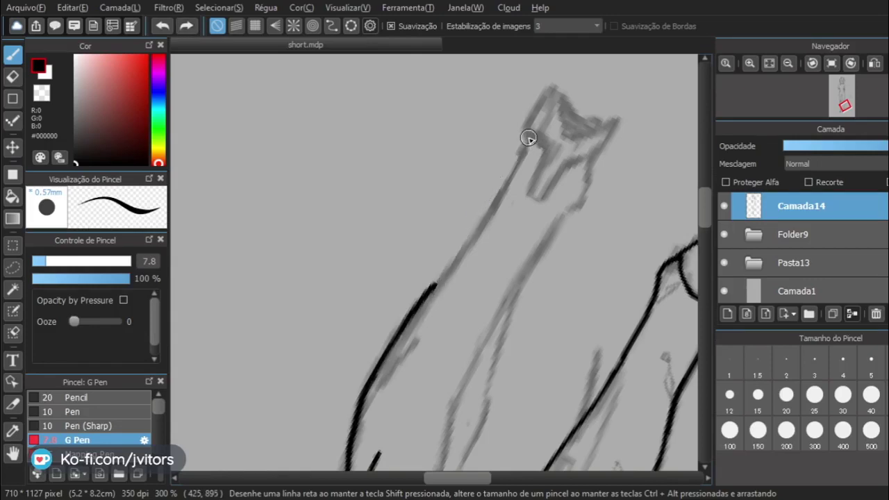
drag(525, 142, 486, 234)
key(ctrl+z)
mouse_move(507, 188)
mouse_down()
mouse_move(445, 277)
mouse_move(490, 204)
mouse_up()
key(ctrl+z)
key(ctrl+z)
drag(431, 290, 490, 210)
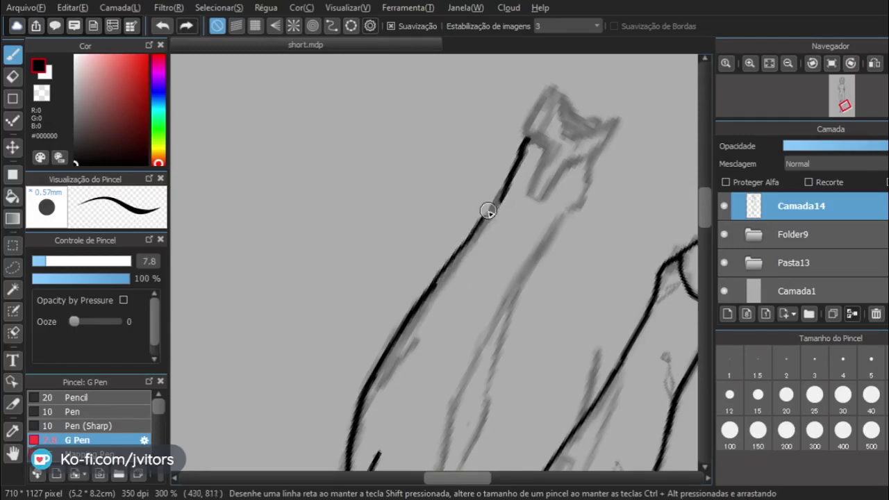
key(ctrl+z)
drag(426, 295, 501, 188)
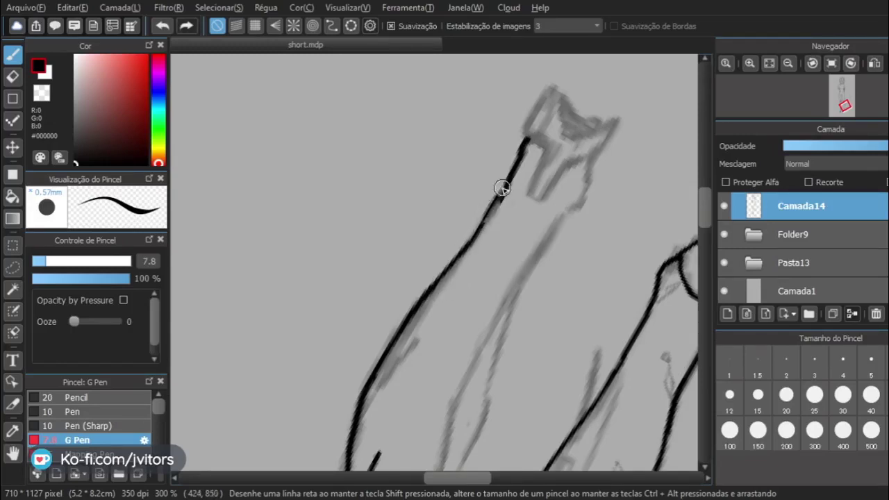
key(ctrl+z)
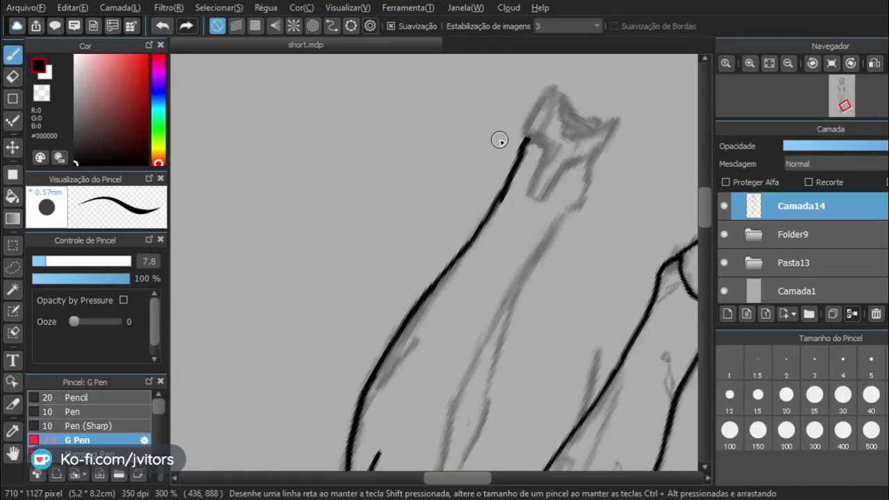
Re-ink the right-hand calf's outer line between the bulge and the ankle, redoing the stroke until both segments join in a continuous curve.
scroll(499, 140, down, 4)
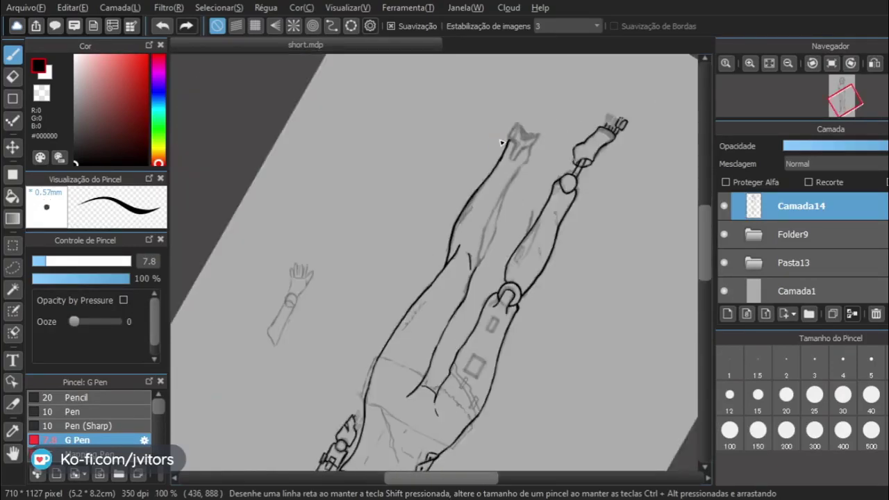
scroll(499, 140, up, 5)
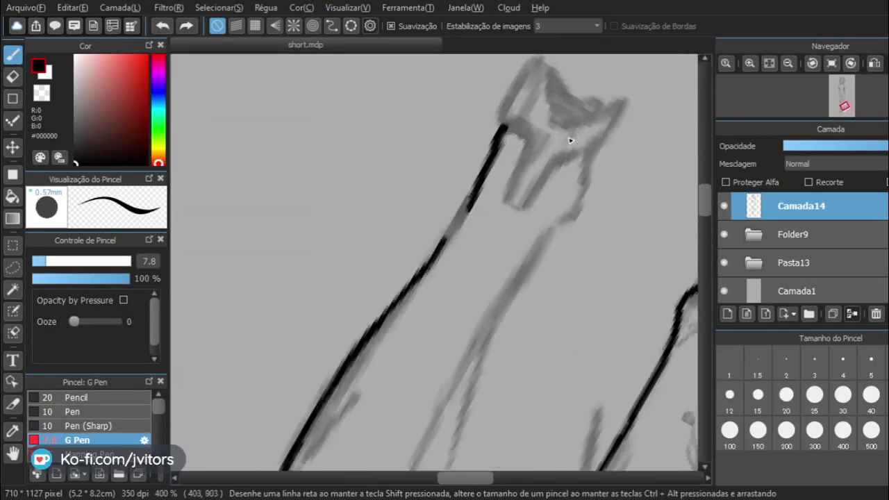
key(ctrl+z)
drag(397, 284, 493, 214)
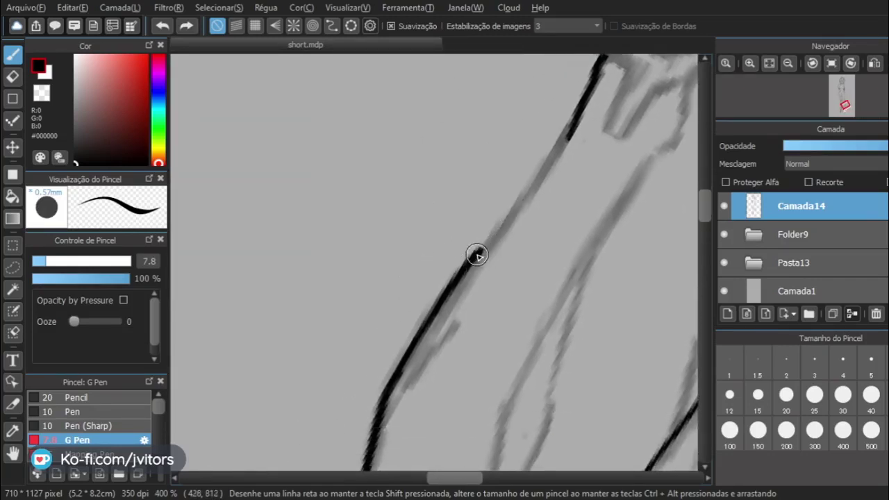
drag(477, 256, 535, 195)
key(ctrl+z)
drag(476, 253, 563, 155)
key(ctrl+z)
drag(468, 252, 549, 169)
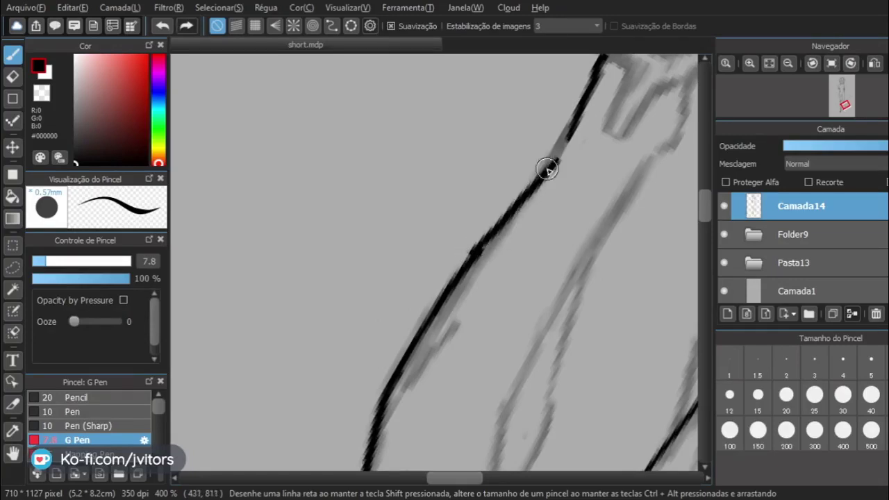
key(ctrl+z)
mouse_move(475, 253)
mouse_down()
mouse_move(561, 145)
mouse_move(510, 207)
mouse_move(554, 164)
mouse_move(544, 174)
mouse_move(580, 116)
mouse_up()
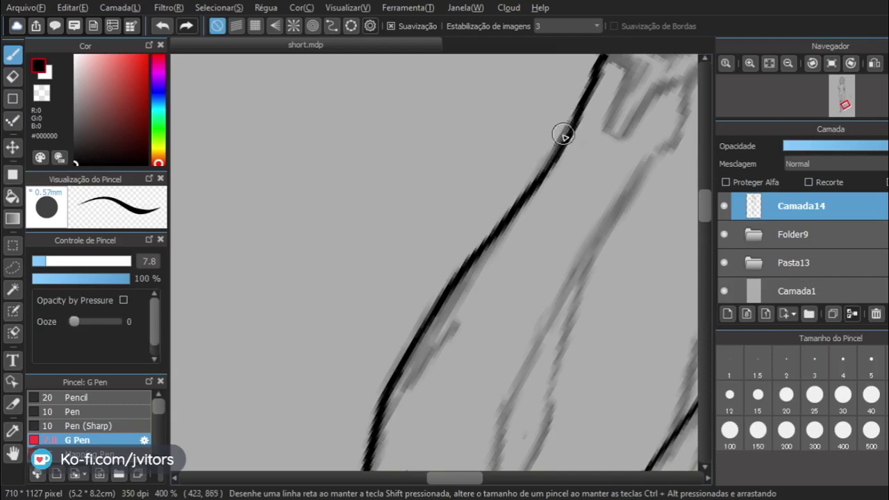
Try G Pen strokes over the kink in the right-hand leg's inner knee line, undoing each one.
scroll(451, 243, down, 5)
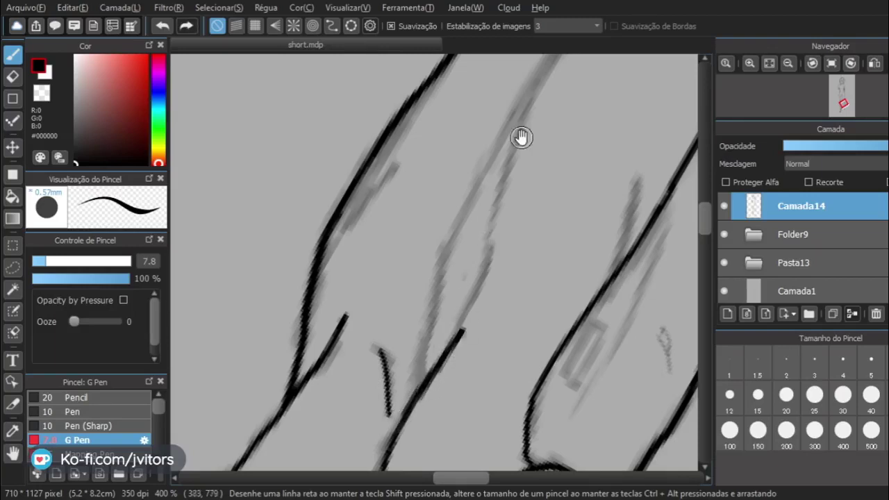
mouse_move(521, 136)
mouse_down()
mouse_move(452, 307)
mouse_move(466, 286)
mouse_up()
drag(445, 335, 495, 199)
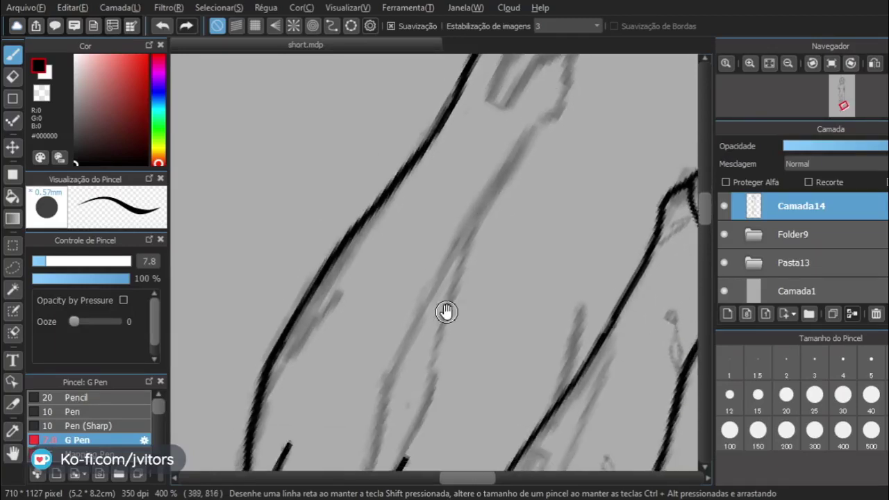
drag(446, 312, 487, 237)
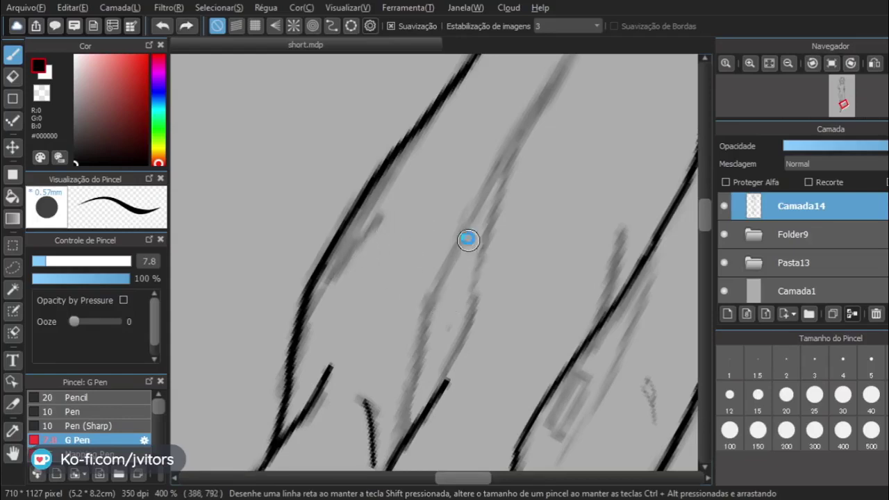
mouse_move(483, 220)
mouse_down()
mouse_move(440, 276)
mouse_move(460, 113)
mouse_move(371, 213)
mouse_move(474, 34)
mouse_up()
mouse_move(469, 107)
mouse_down()
mouse_move(450, 129)
mouse_move(501, 45)
mouse_up()
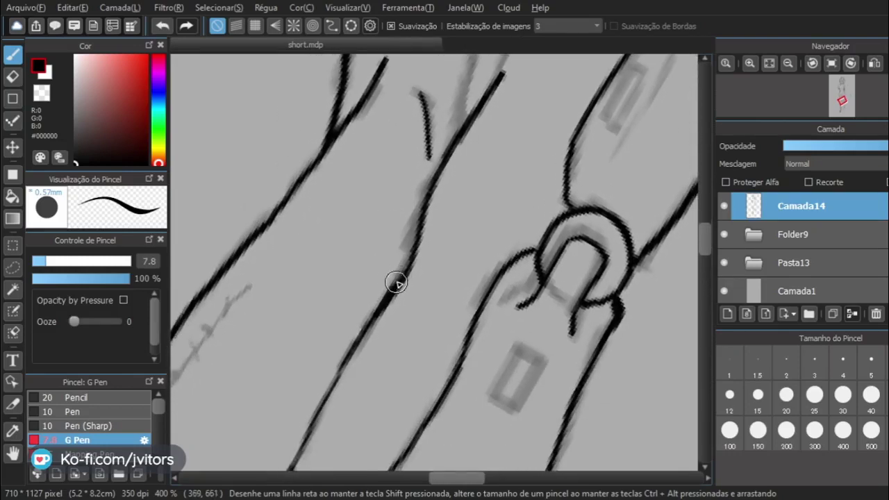
mouse_move(432, 212)
mouse_down()
mouse_move(388, 293)
mouse_move(436, 199)
mouse_up()
key(ctrl+z)
key(ctrl+z)
drag(402, 278, 441, 189)
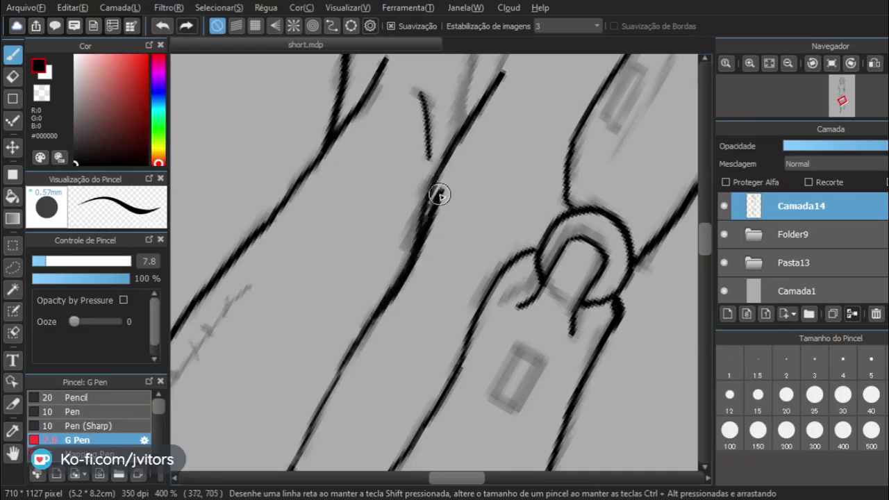
key(ctrl+z)
Try smoothing the inner knee line with strokes starting lower on the right-hand thigh, undoing each one.
drag(382, 300, 433, 193)
key(ctrl+z)
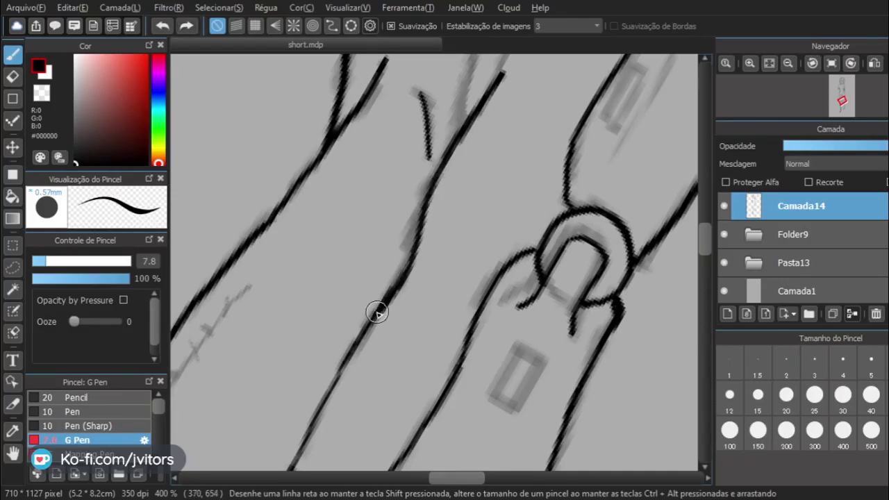
drag(376, 312, 395, 281)
drag(396, 281, 439, 189)
key(ctrl+z)
drag(377, 303, 438, 188)
key(ctrl+z)
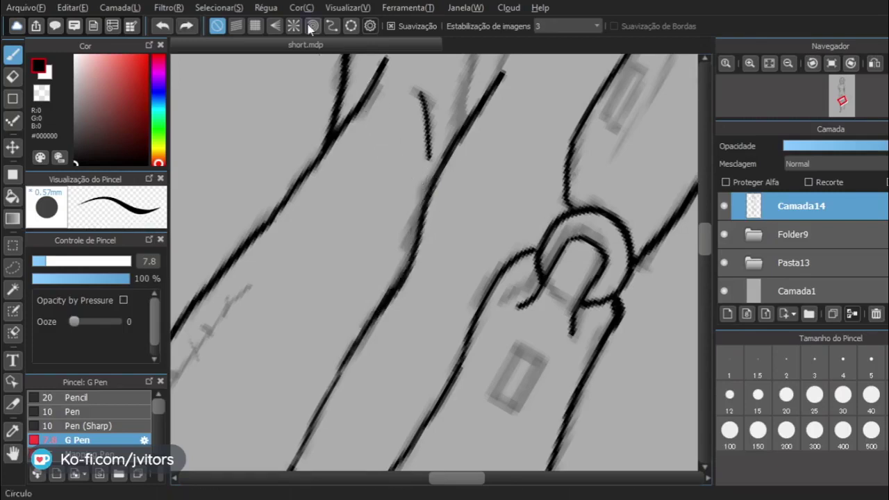
Erase the kinked segment of the right-hand leg's inner line between the thigh and the knee with the eraser at size 10.
click(12, 77)
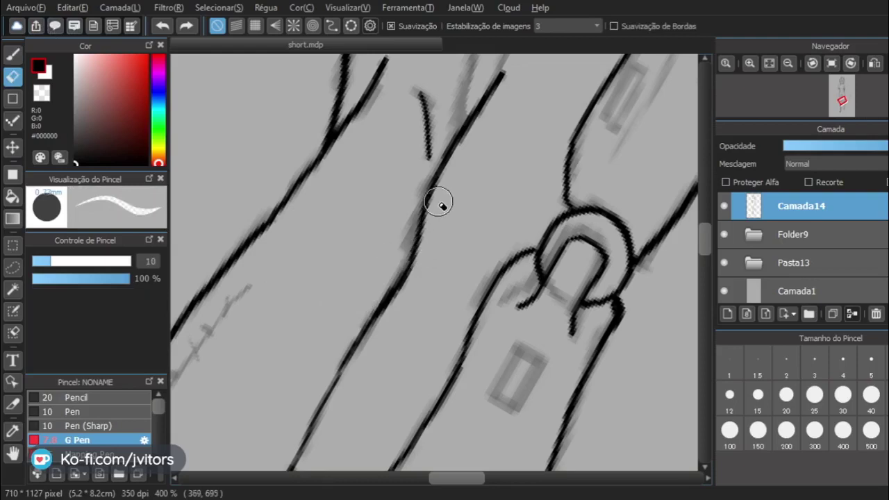
mouse_move(415, 216)
mouse_down()
mouse_move(399, 281)
mouse_move(416, 249)
mouse_move(397, 288)
mouse_move(428, 206)
mouse_up()
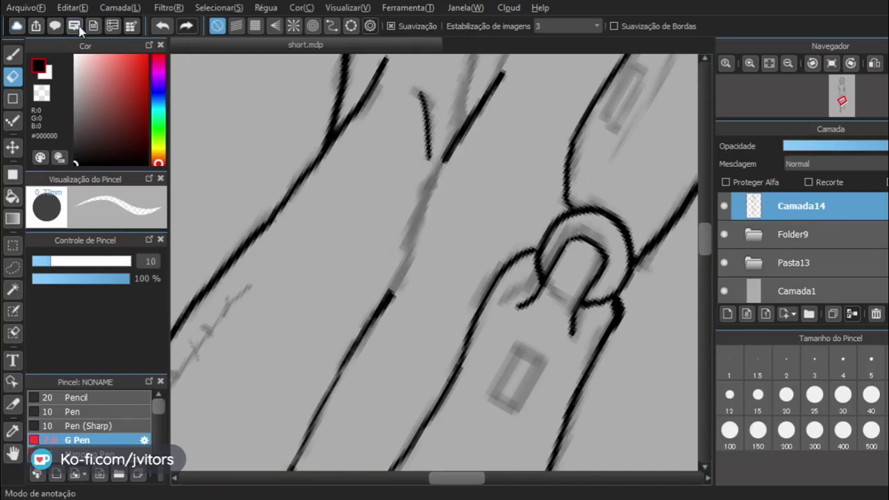
Try bridging the erased gap in the inner knee line with G Pen strokes from the thigh line's end, undoing each one.
click(13, 55)
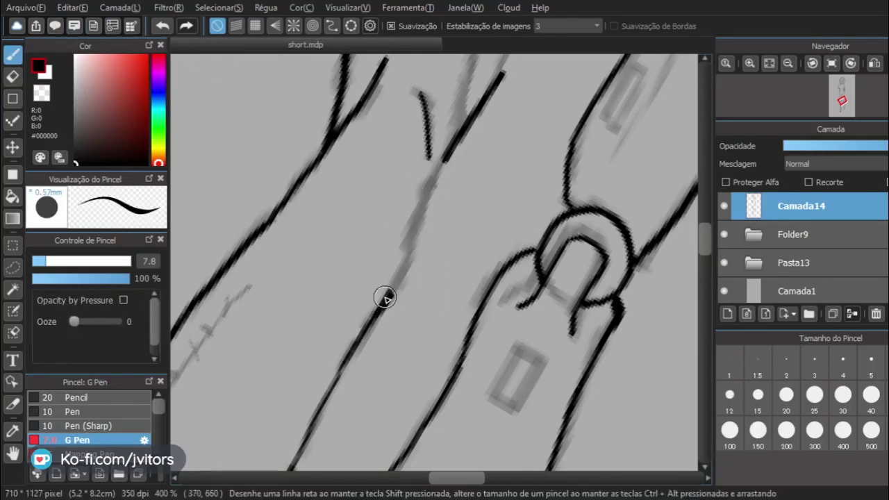
drag(390, 294, 428, 208)
key(ctrl+z)
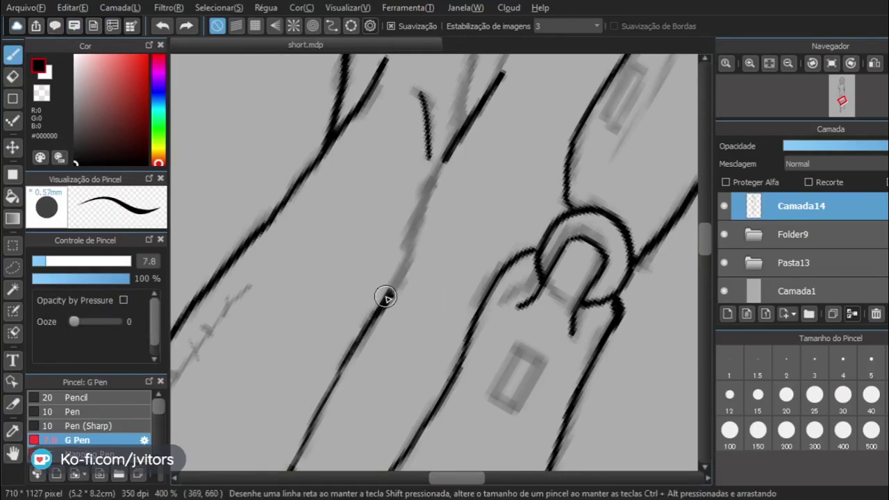
drag(382, 294, 444, 161)
key(ctrl+z)
drag(395, 289, 451, 159)
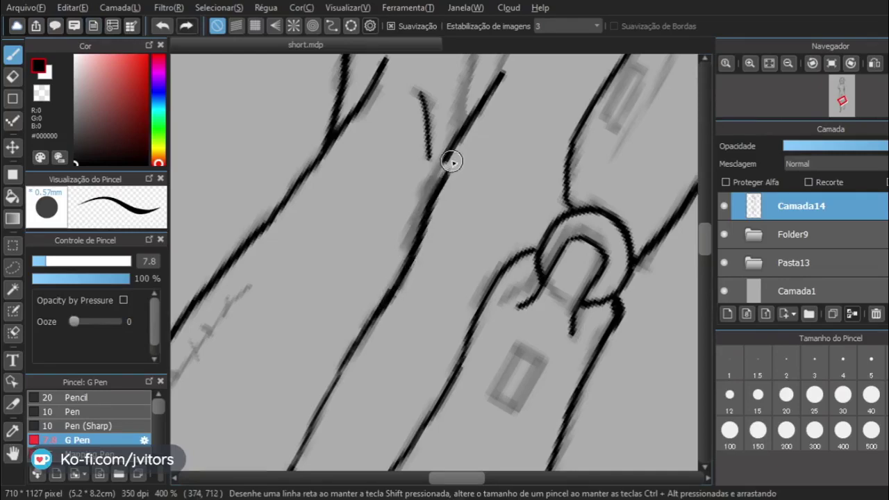
key(ctrl+z)
drag(389, 290, 458, 145)
key(ctrl+z)
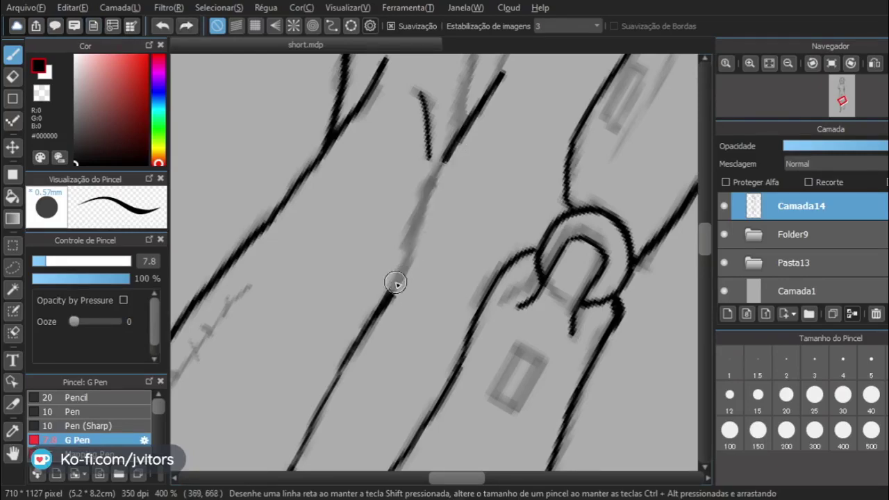
drag(401, 277, 466, 138)
key(ctrl+z)
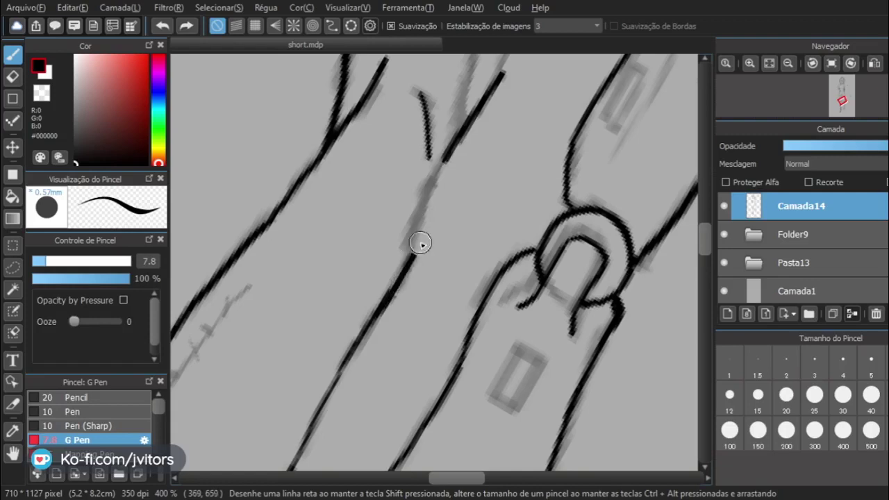
Try bridging strokes across the inner knee gap that overlap the start of the calf-side line, undoing each one.
drag(420, 243, 460, 153)
key(ctrl+z)
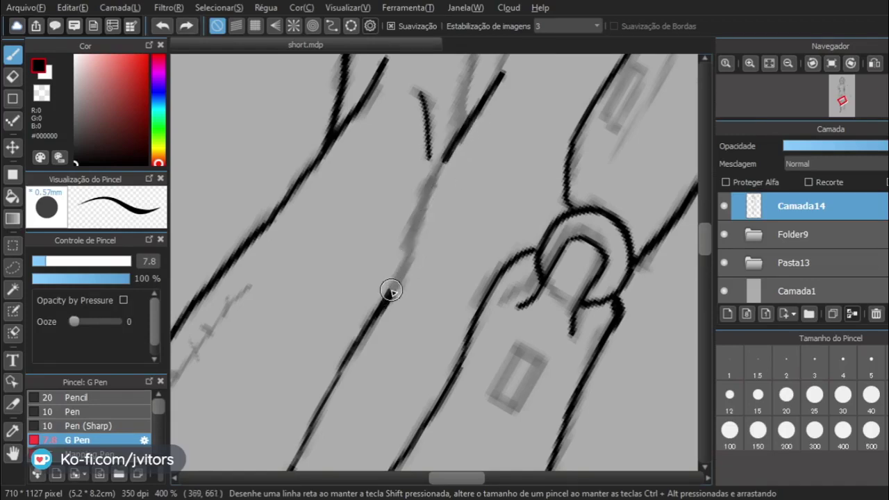
drag(390, 290, 469, 134)
key(ctrl+z)
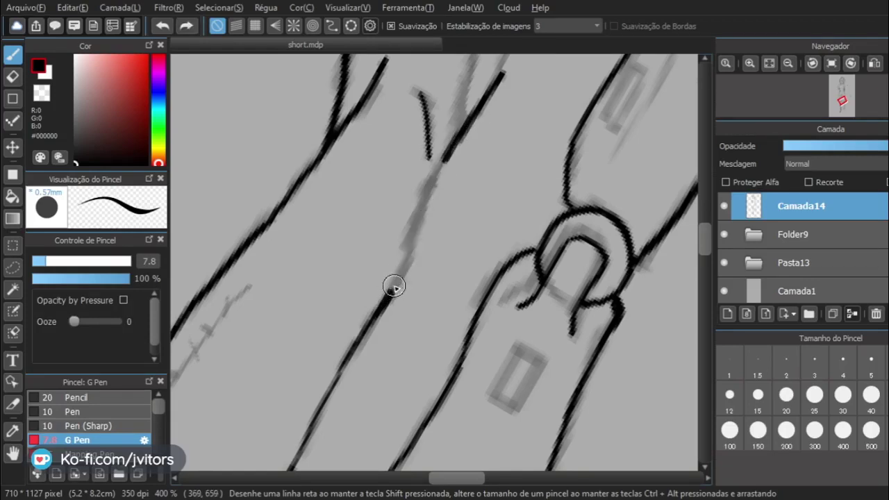
drag(393, 287, 472, 128)
key(ctrl+z)
drag(390, 290, 486, 115)
key(ctrl+z)
drag(389, 290, 485, 118)
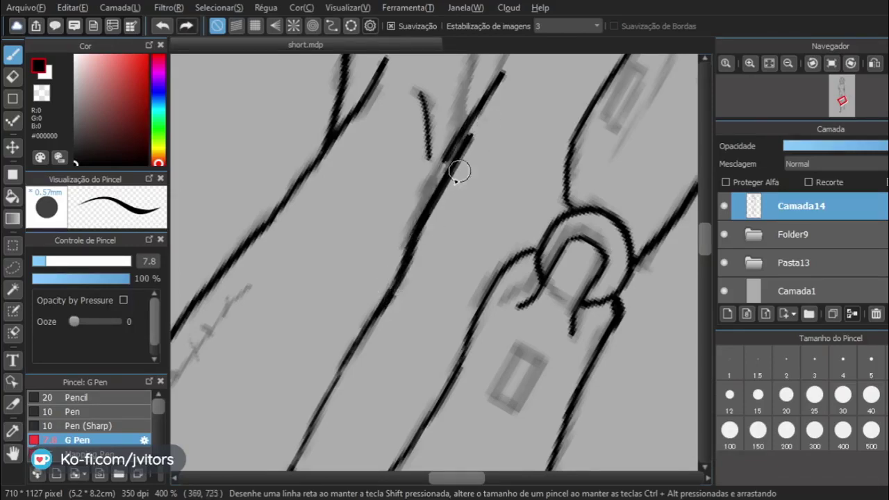
key(ctrl+z)
drag(387, 298, 451, 168)
key(ctrl+z)
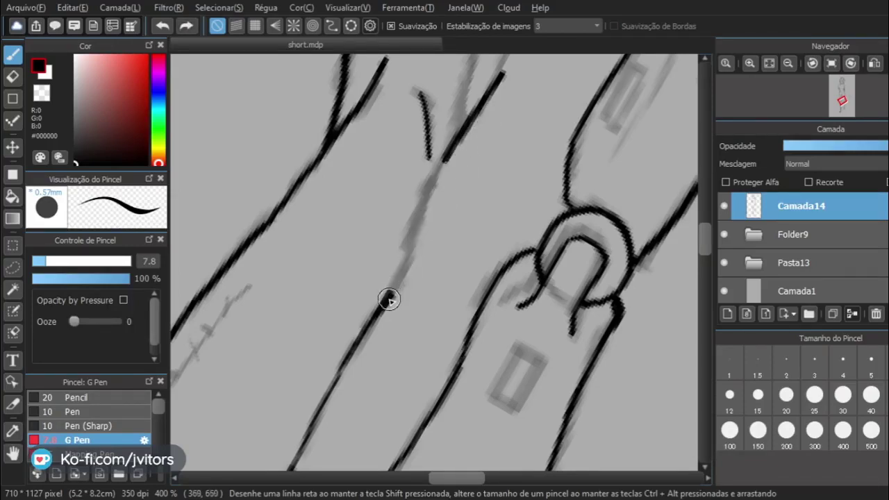
Try longer strokes from the inner thigh line across the gap, running most of the way along the calf-side segment, undoing each one.
drag(388, 300, 489, 111)
key(ctrl+z)
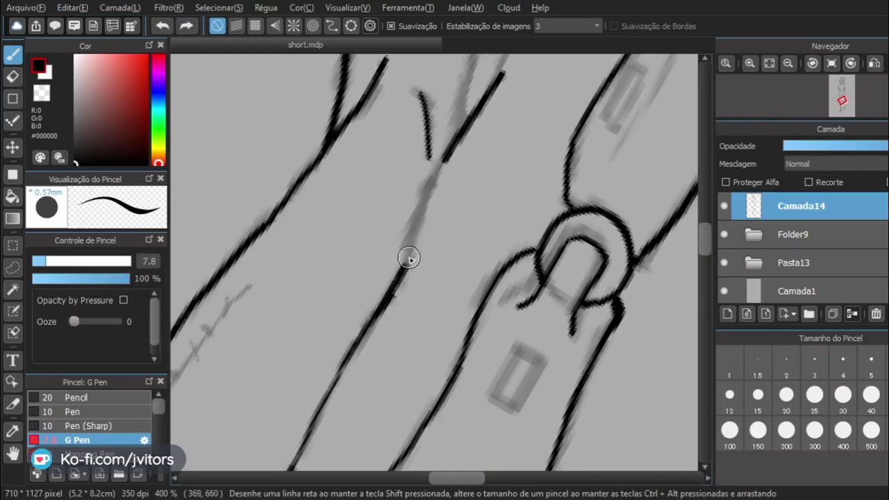
drag(408, 258, 496, 104)
key(ctrl+z)
drag(396, 286, 490, 109)
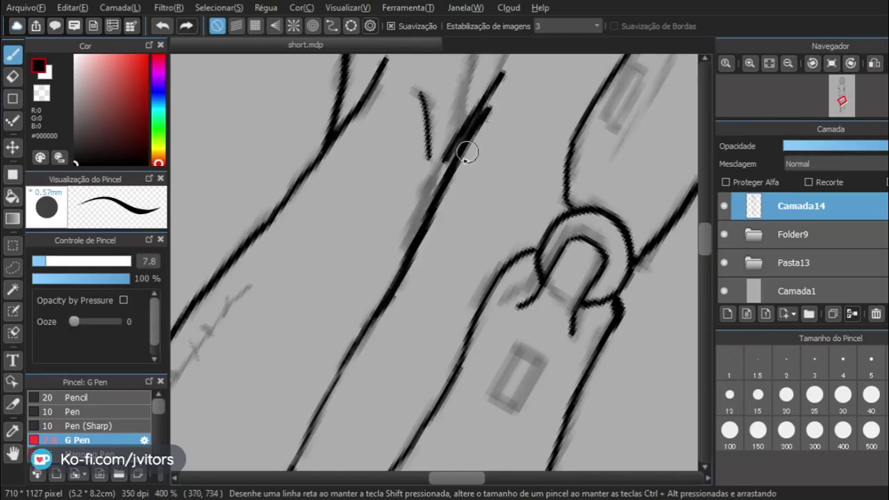
key(ctrl+z)
mouse_move(399, 281)
mouse_down()
mouse_move(448, 159)
mouse_move(496, 108)
mouse_up()
key(ctrl+z)
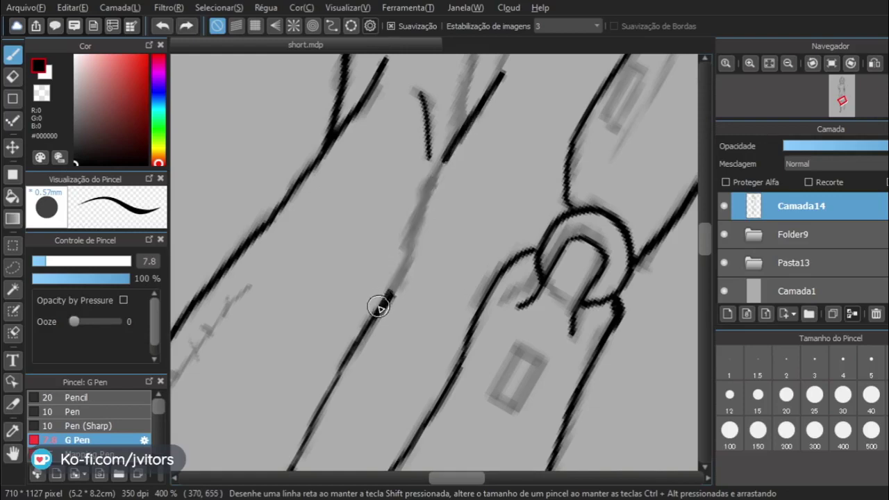
mouse_move(378, 308)
mouse_down()
mouse_move(429, 206)
mouse_move(492, 130)
mouse_up()
key(ctrl+z)
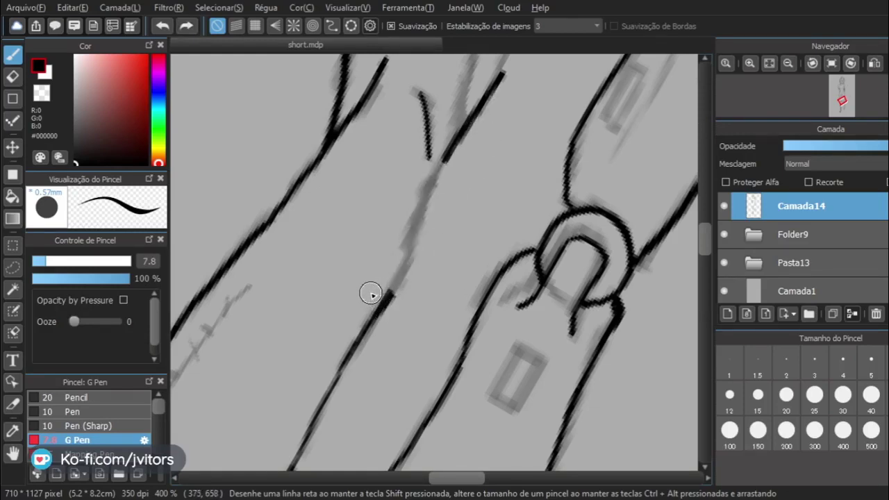
Compare the redrawn knee stroke with the original inner line by stepping back and forth through the edit history.
key(ctrl+y)
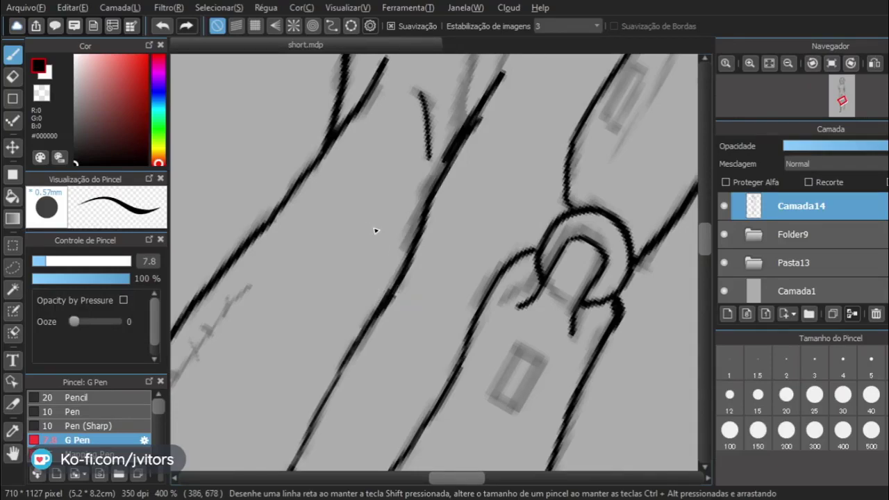
key(ctrl+z)
key(ctrl+z)
key(ctrl+z)
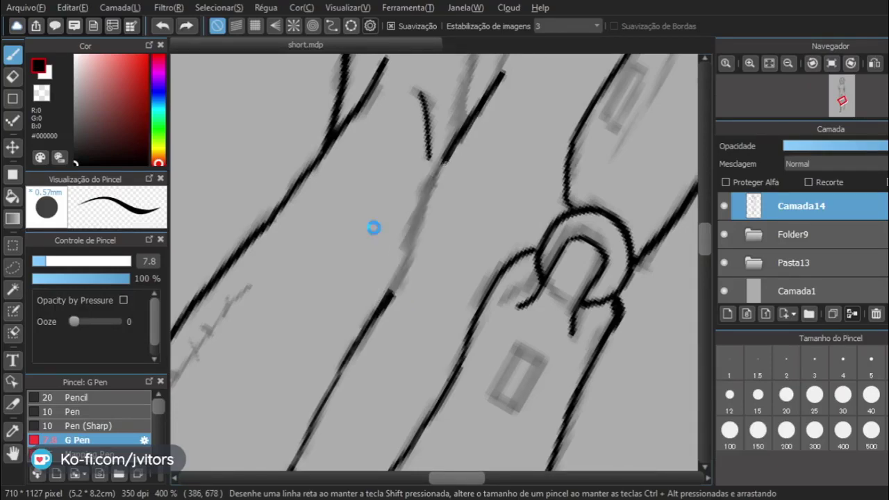
key(ctrl+y)
key(ctrl+z)
key(ctrl+y)
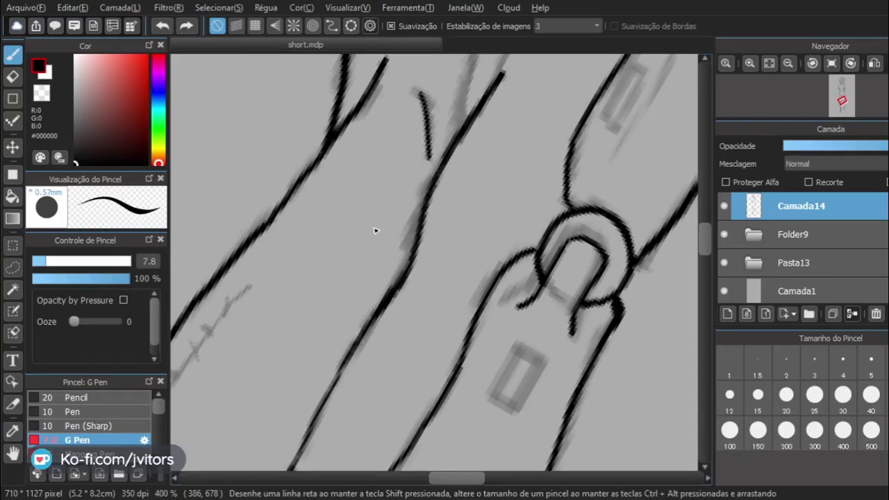
key(ctrl+z)
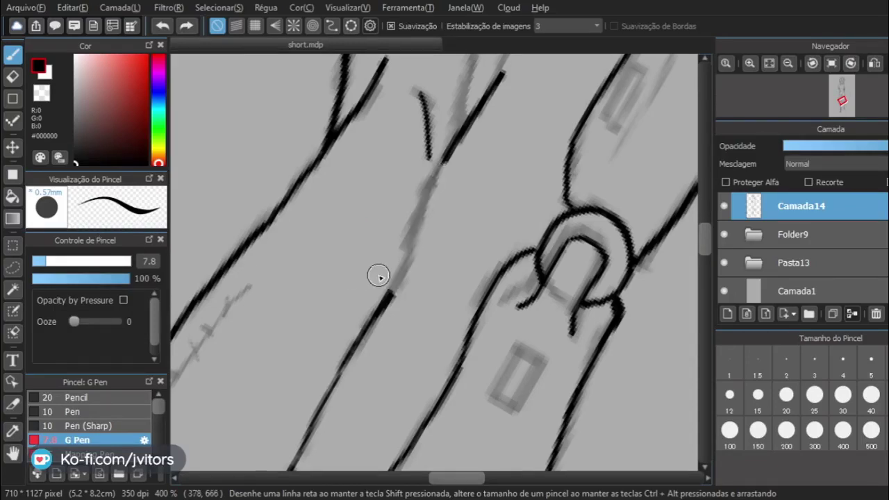
Try bridging the inner knee gap with G Pen strokes from the thigh line's end onto the calf-side line, undoing each one.
mouse_move(392, 286)
mouse_down()
mouse_move(425, 180)
mouse_move(453, 136)
mouse_up()
key(ctrl+z)
drag(388, 297, 448, 145)
key(ctrl+z)
drag(393, 296, 434, 203)
key(ctrl+z)
mouse_move(389, 296)
mouse_down()
mouse_move(423, 191)
mouse_move(440, 181)
mouse_up()
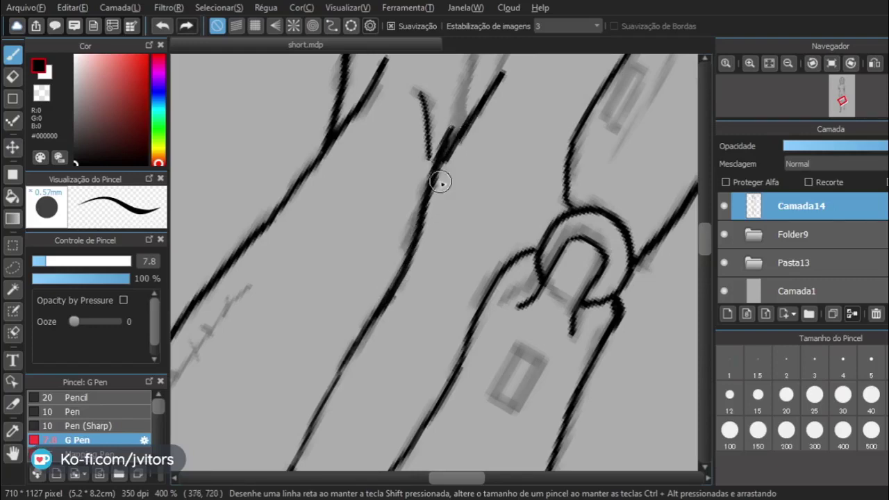
key(ctrl+z)
drag(391, 298, 446, 166)
key(ctrl+z)
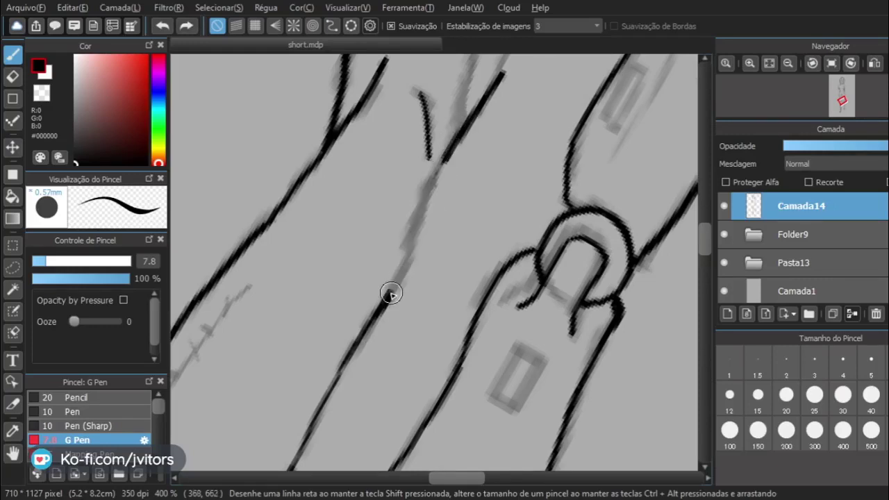
Try knee bridging strokes that finish right where the calf-side line begins, undoing each one.
drag(404, 261, 443, 165)
key(ctrl+z)
drag(391, 298, 440, 164)
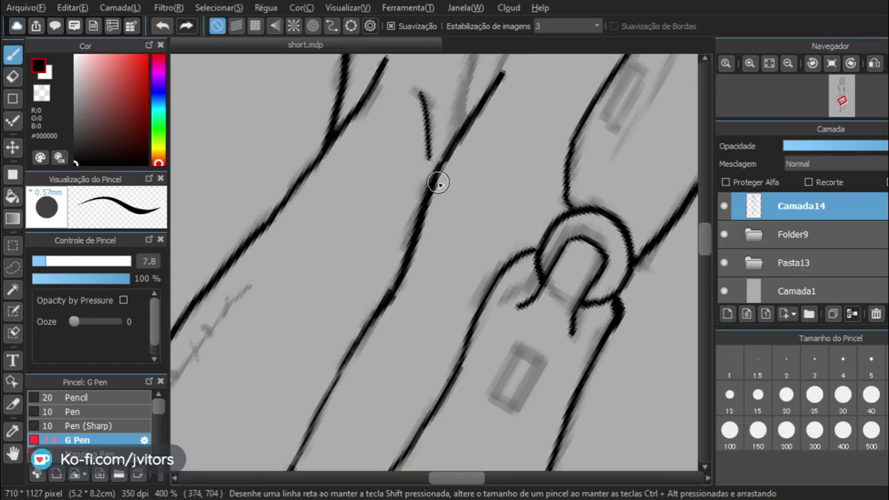
key(ctrl+z)
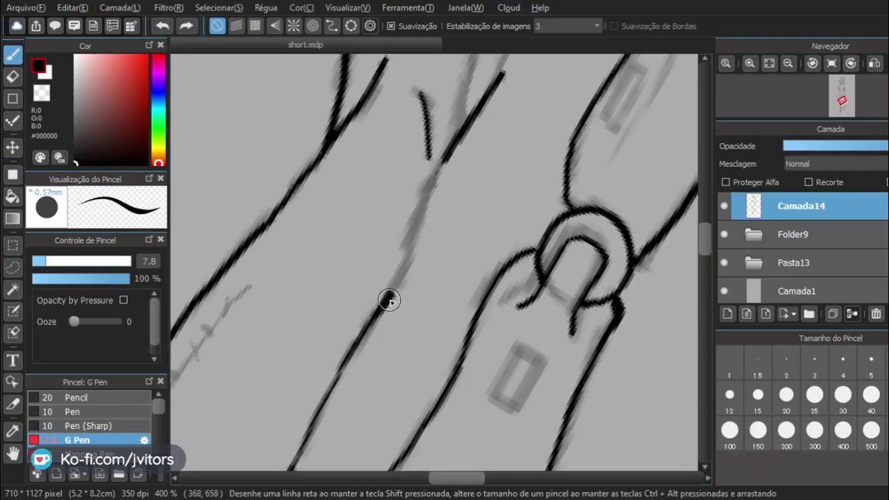
drag(388, 299, 444, 169)
key(ctrl+z)
Try a long overlapping knee stroke, a short partial one and one drawn back from the calf side, undoing each one.
drag(390, 298, 464, 139)
key(ctrl+z)
drag(388, 304, 404, 255)
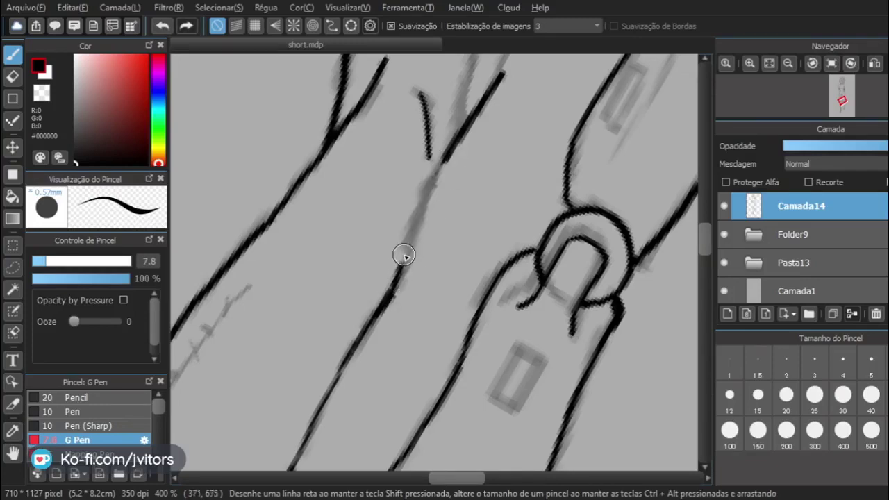
key(ctrl+z)
drag(446, 162, 378, 326)
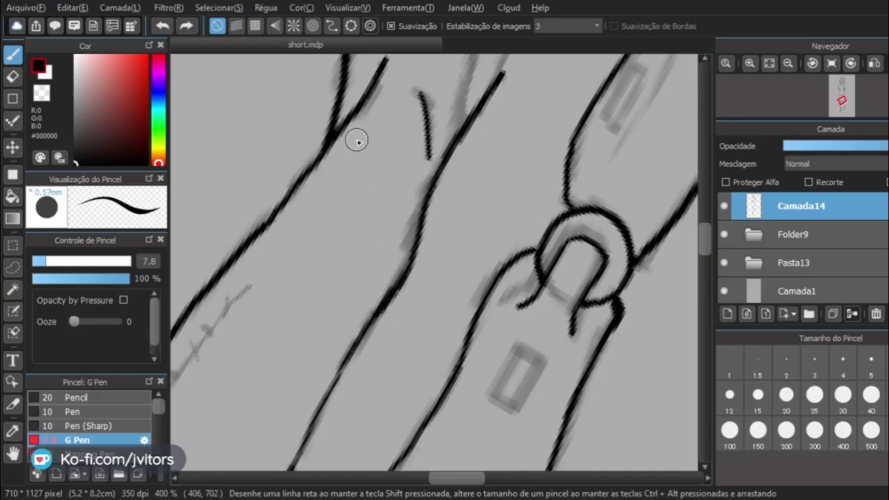
key(ctrl+z)
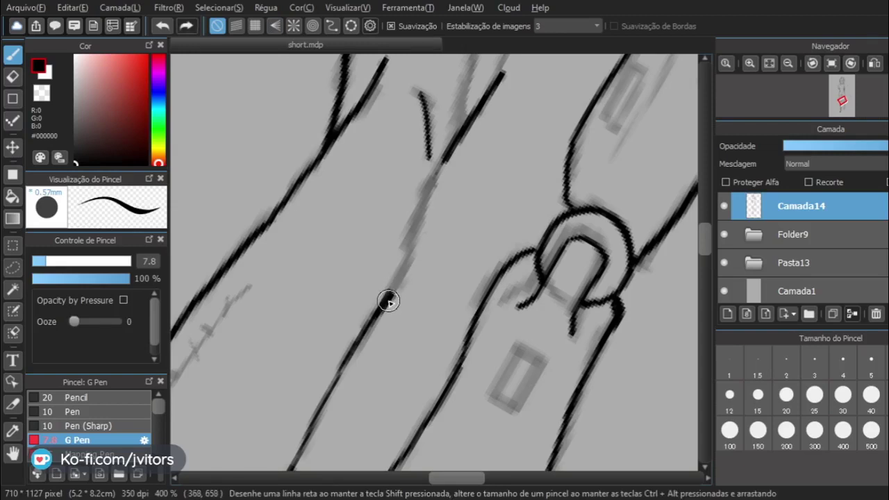
Bridge the inner knee gap with a single G Pen stroke from the thigh line that overlaps the calf-side line.
mouse_move(392, 291)
mouse_down()
mouse_move(415, 212)
mouse_move(440, 159)
mouse_up()
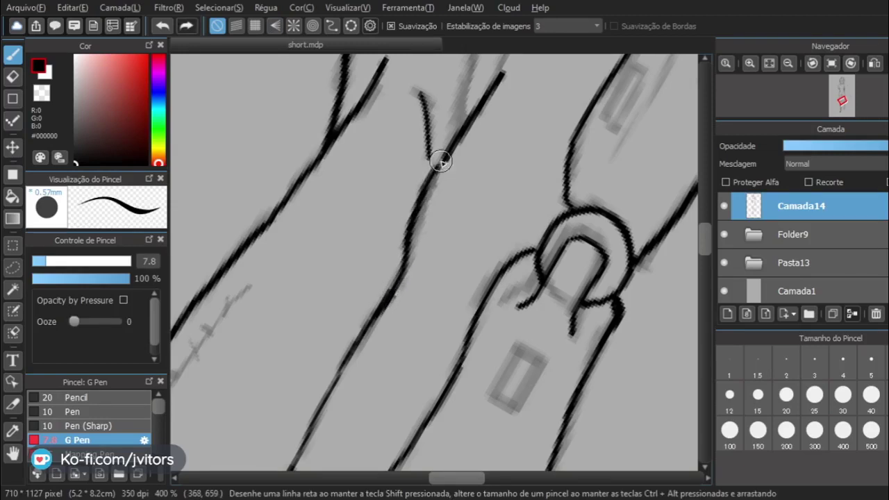
key(ctrl+z)
key(ctrl+z)
mouse_move(394, 288)
mouse_down()
mouse_move(432, 168)
mouse_move(448, 149)
mouse_up()
key(ctrl+z)
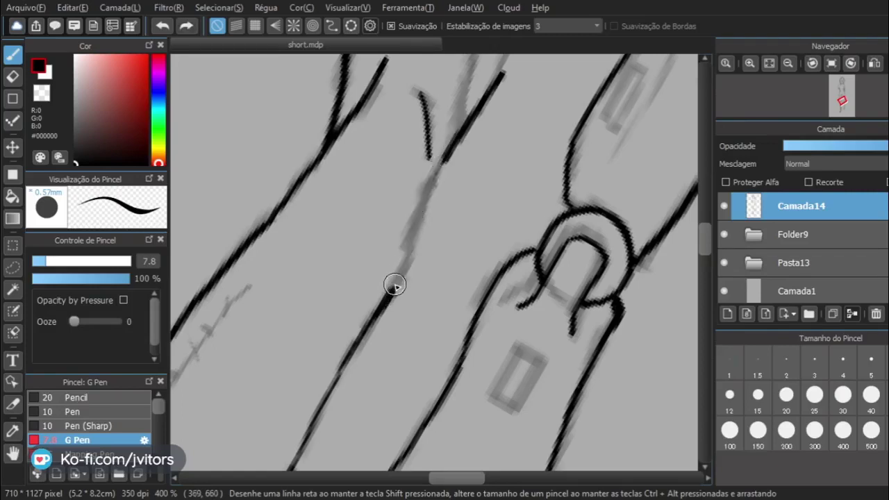
mouse_move(394, 285)
mouse_down()
mouse_move(412, 224)
mouse_move(462, 133)
mouse_up()
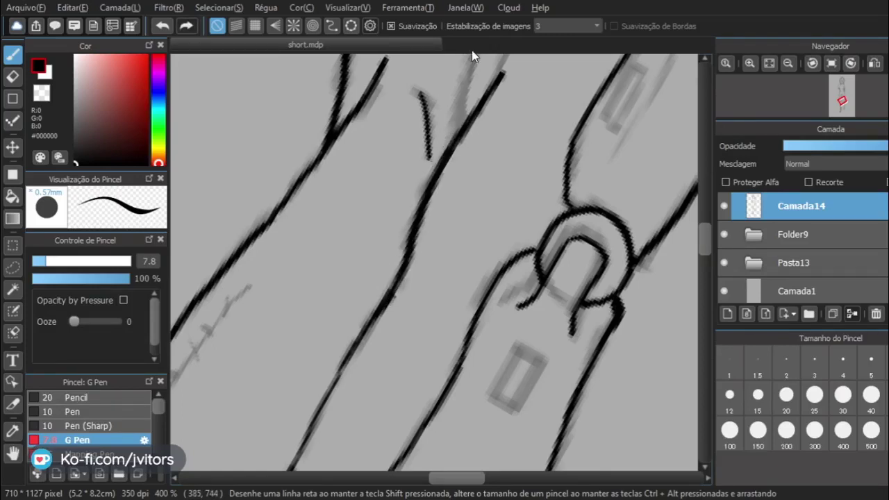
scroll(456, 174, down, 5)
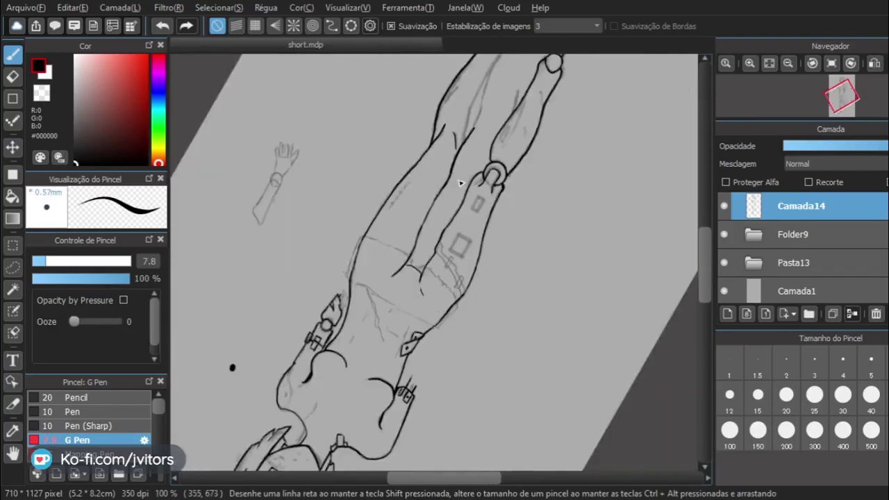
scroll(502, 125, up, 5)
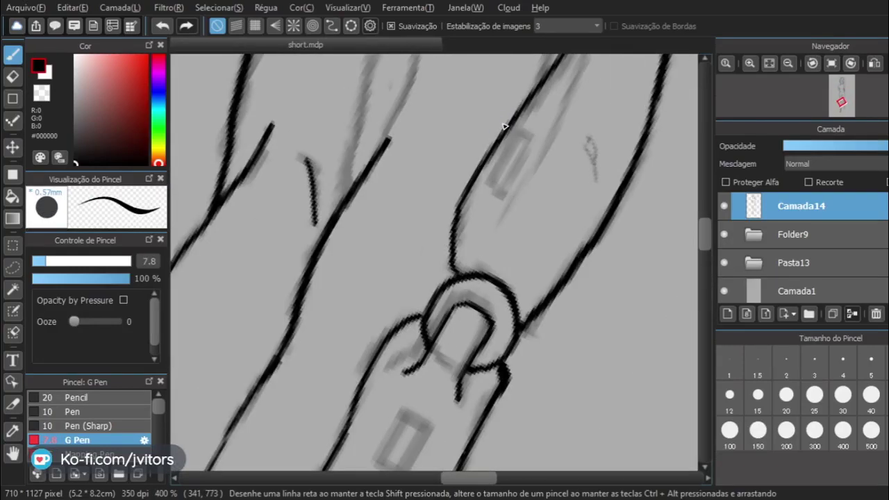
Try inking the inner calf contour with the G Pen from the end of the knee line, undoing the strokes.
drag(502, 122, 455, 425)
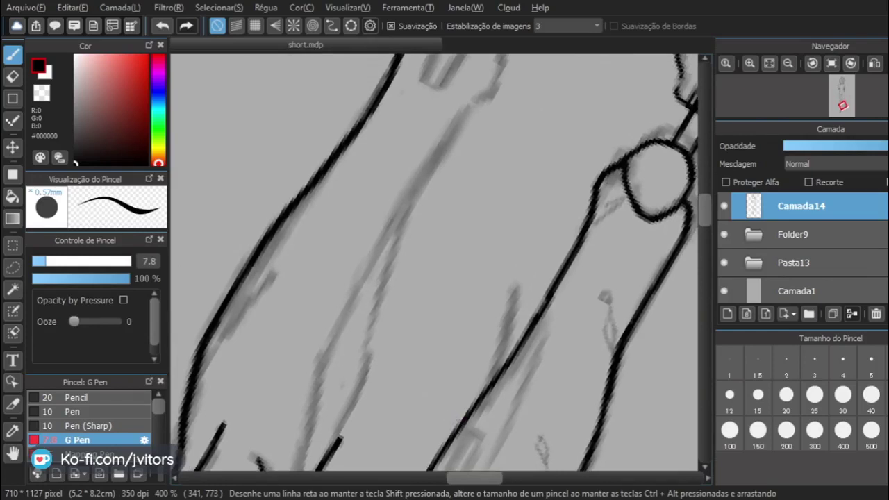
drag(328, 309, 357, 167)
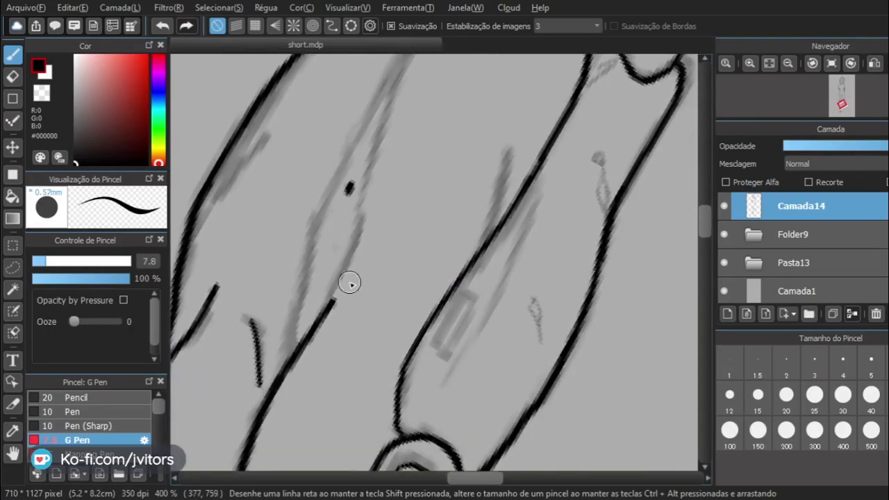
drag(329, 306, 349, 254)
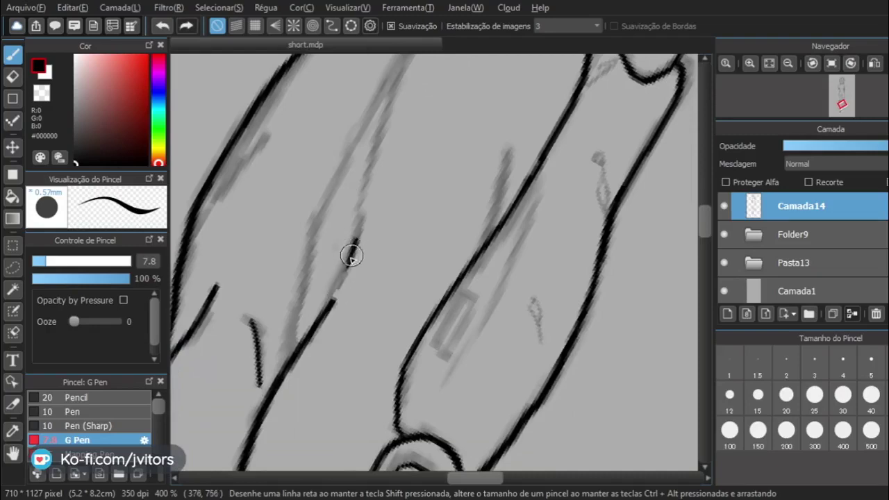
key(ctrl+z)
drag(327, 308, 375, 147)
scroll(386, 113, up, 3)
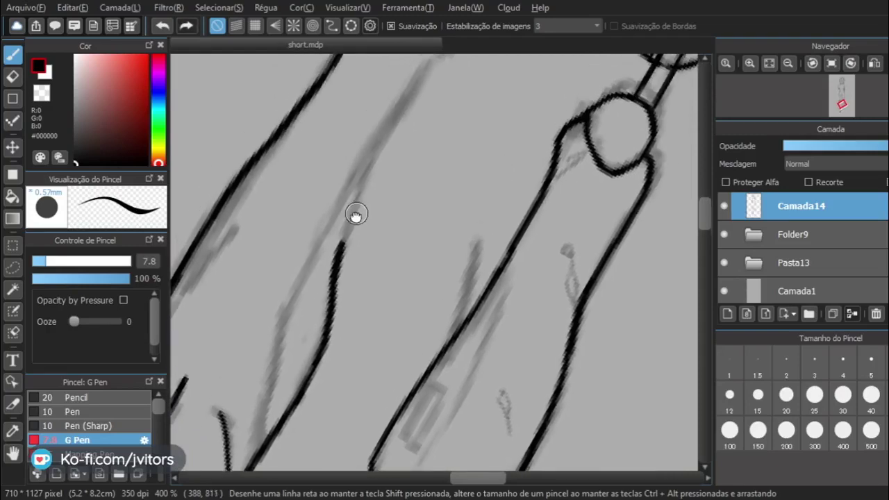
key(ctrl+z)
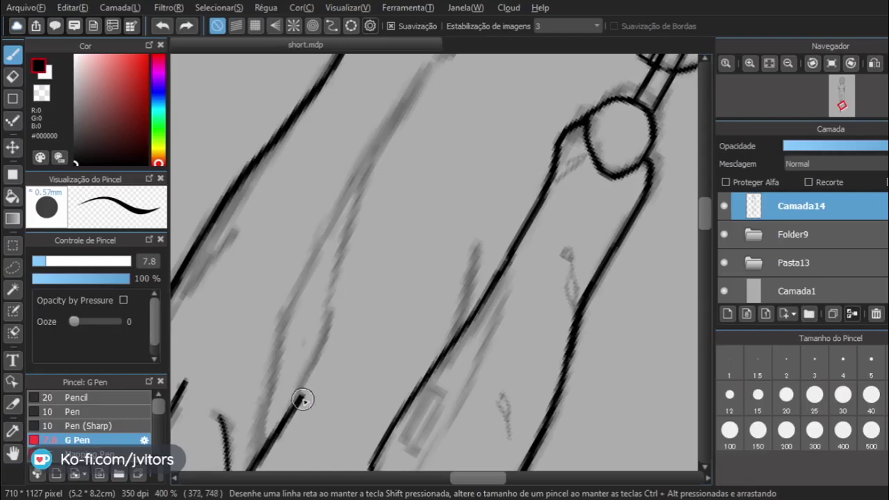
Try short and full-length G Pen strokes along the sketched inner calf curve, undoing each one.
mouse_move(311, 379)
mouse_down()
mouse_move(334, 321)
mouse_move(351, 209)
mouse_move(375, 157)
mouse_up()
key(ctrl+z)
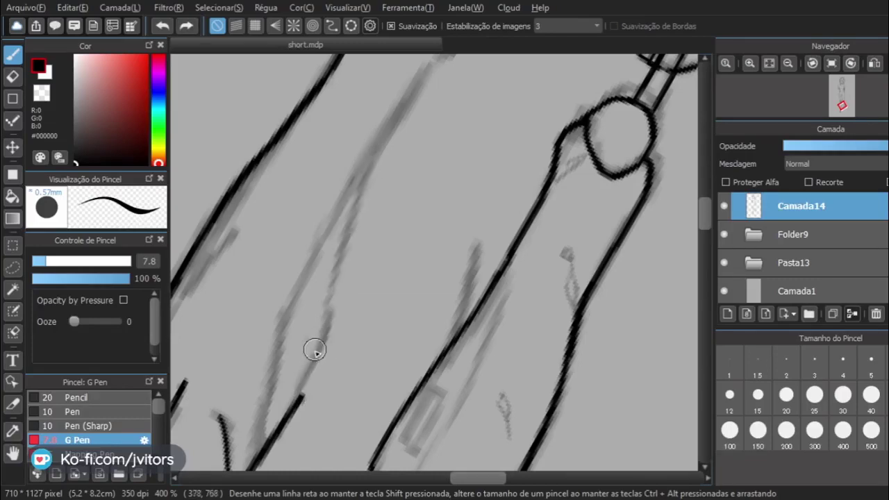
drag(302, 398, 322, 354)
key(ctrl+z)
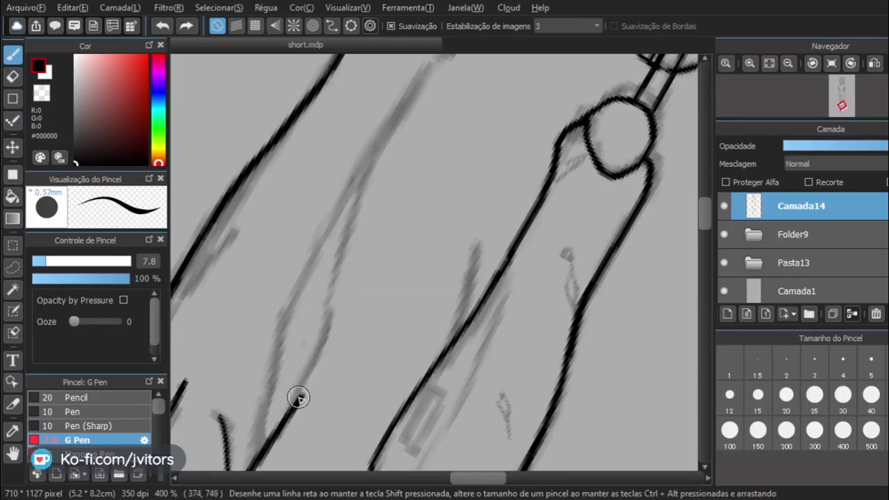
mouse_move(298, 397)
mouse_down()
mouse_move(348, 230)
mouse_move(402, 108)
mouse_up()
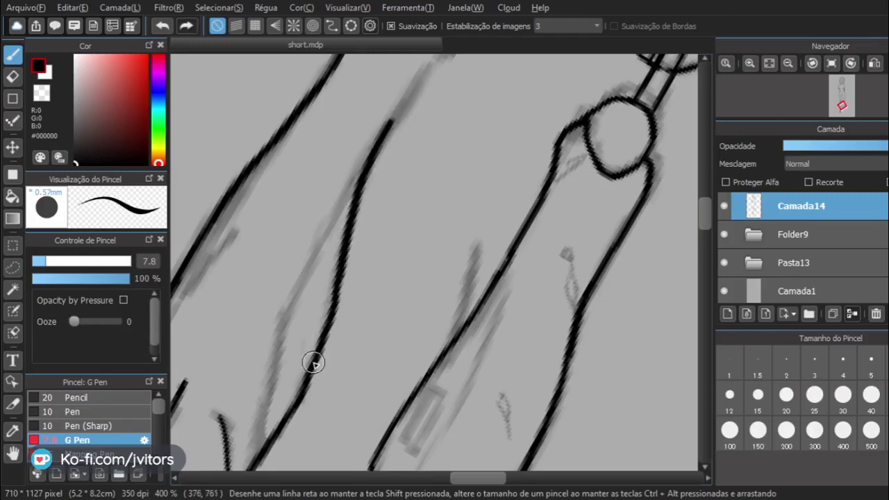
key(ctrl+z)
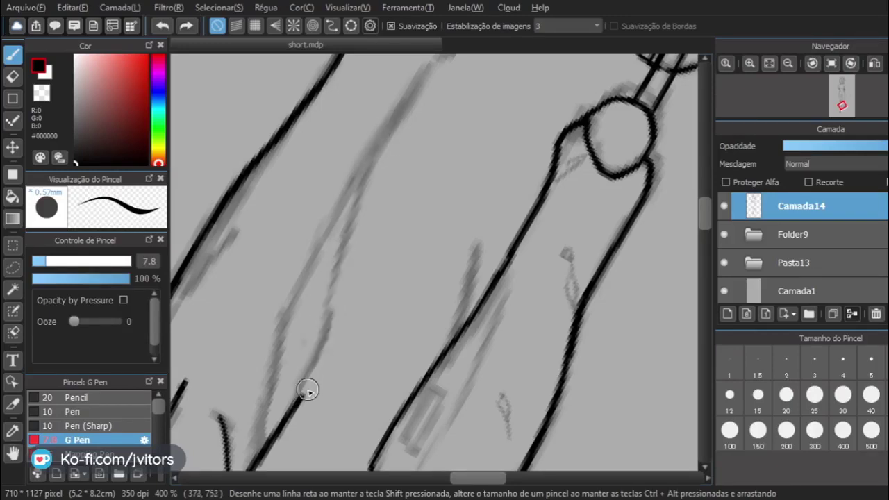
Ink the inner calf contour from the knee line's end along the sketched curve toward the ankle.
drag(312, 379, 317, 368)
key(ctrl+z)
drag(303, 398, 338, 268)
key(ctrl+z)
drag(299, 395, 349, 277)
key(ctrl+z)
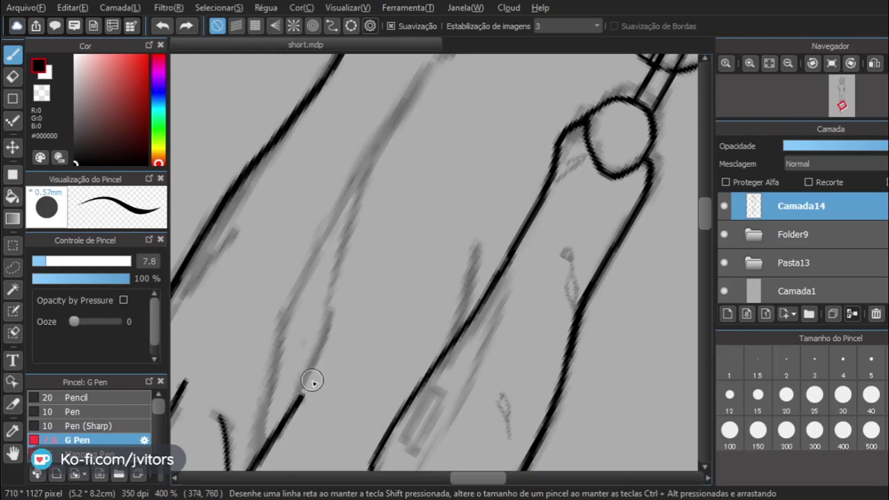
mouse_move(301, 397)
mouse_down()
mouse_move(341, 252)
mouse_move(393, 135)
mouse_up()
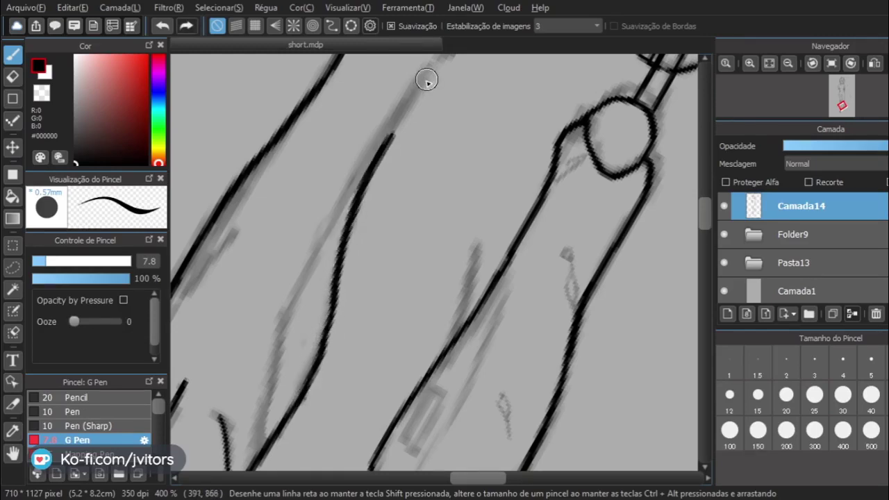
Try short strokes extending the inner calf line toward the ankle bulge, undoing each one.
drag(417, 96, 325, 276)
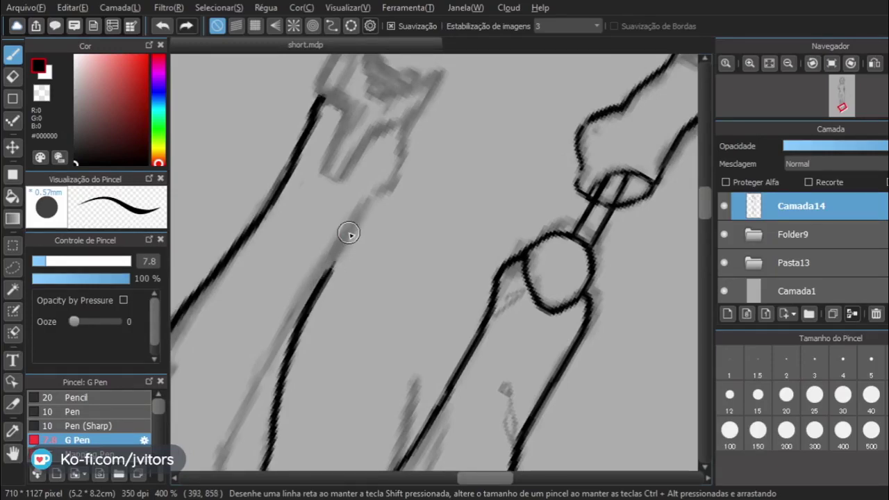
drag(326, 277, 374, 201)
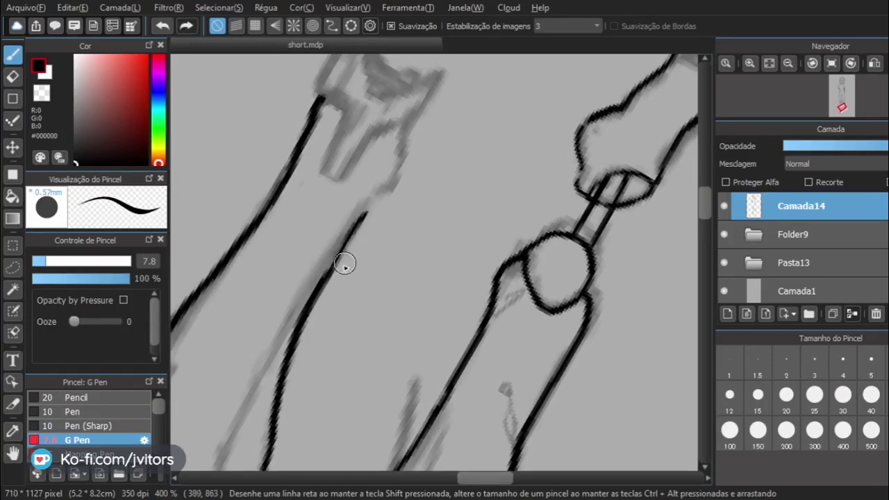
key(ctrl+z)
drag(329, 270, 365, 219)
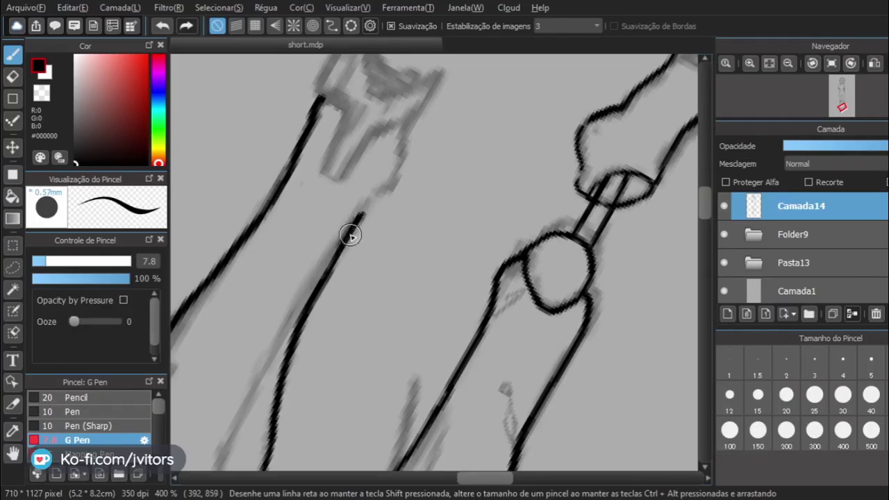
key(ctrl+z)
drag(321, 281, 355, 227)
key(ctrl+z)
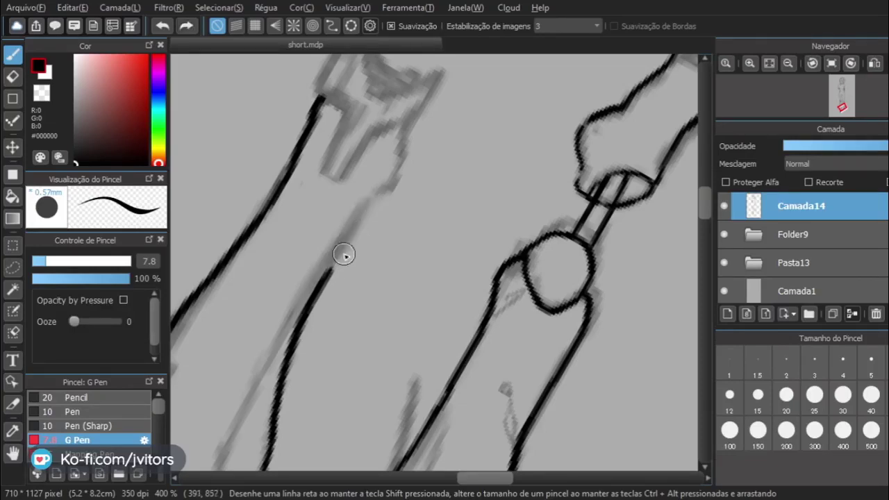
Extend the inner calf line to the ankle and around the bulge up to the cuff-shaped joint piece.
mouse_move(324, 279)
mouse_down()
mouse_move(392, 186)
mouse_move(404, 134)
mouse_up()
key(ctrl+z)
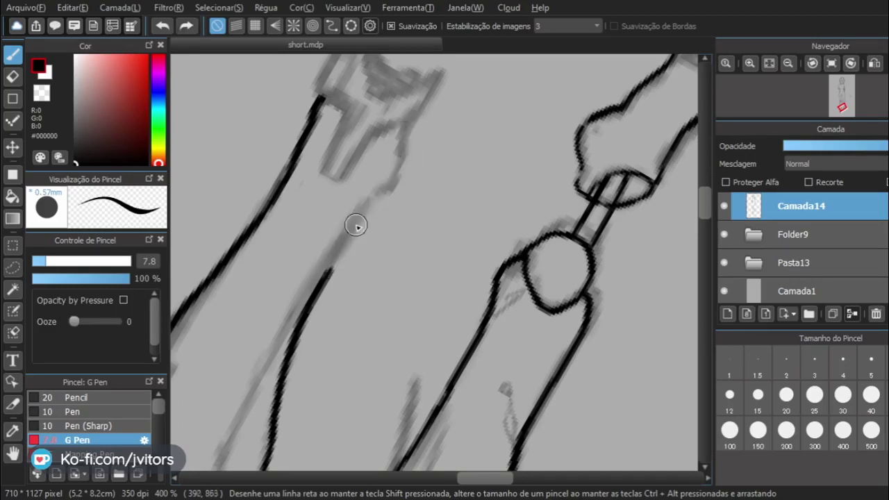
mouse_move(329, 277)
mouse_down()
mouse_move(357, 221)
mouse_move(378, 201)
mouse_up()
key(ctrl+z)
key(ctrl+z)
mouse_move(331, 264)
mouse_down()
mouse_move(395, 186)
mouse_move(408, 132)
mouse_up()
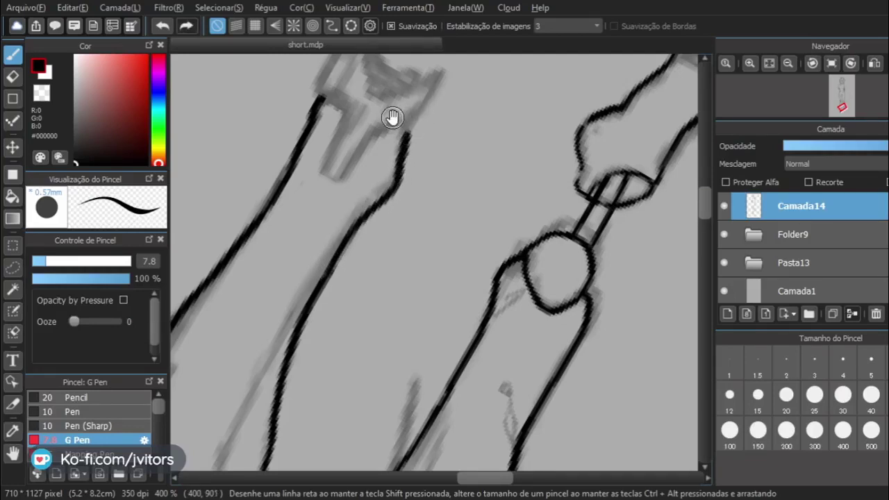
Try inking the ankle joint piece's outer edge from its tip down to the shin line, undoing each stroke.
drag(280, 151, 340, 173)
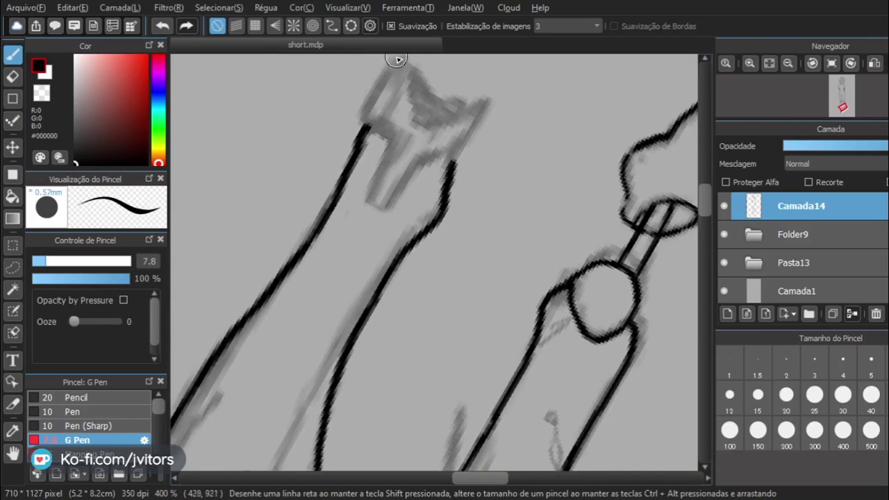
mouse_move(398, 59)
mouse_down()
mouse_move(361, 88)
mouse_move(351, 132)
mouse_up()
key(ctrl+z)
mouse_move(391, 60)
mouse_down()
mouse_move(368, 90)
mouse_move(357, 123)
mouse_up()
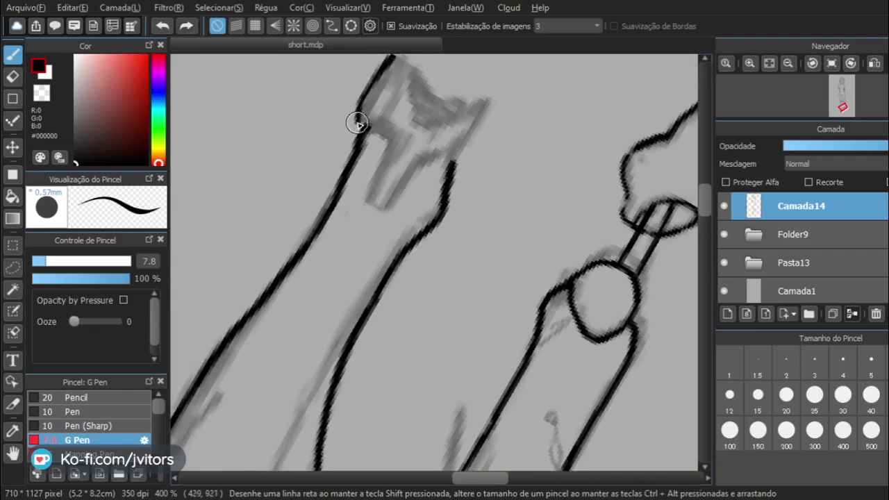
key(ctrl+z)
mouse_move(393, 55)
mouse_down()
mouse_move(380, 105)
mouse_move(333, 194)
mouse_up()
key(ctrl+z)
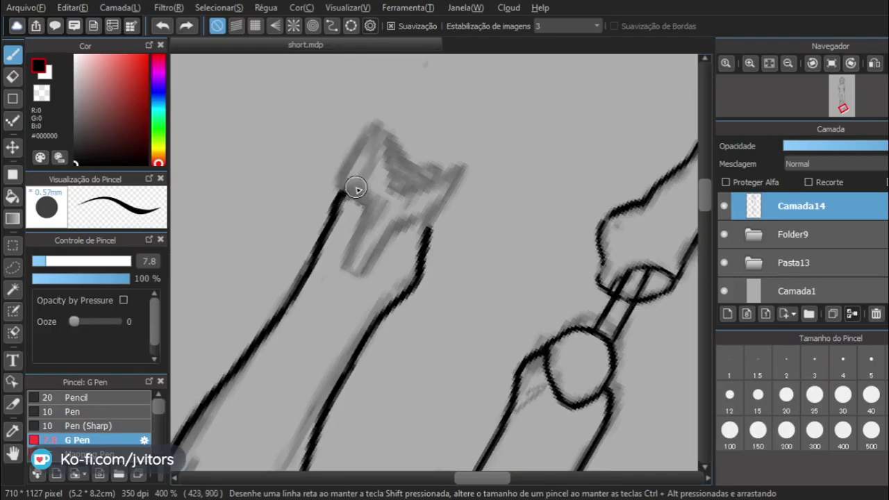
Ink the ankle joint piece's outer edge, its short lower edge and the adjoining side of the narrow tab.
mouse_move(349, 183)
mouse_down()
mouse_move(376, 116)
mouse_move(337, 188)
mouse_move(340, 198)
mouse_move(363, 203)
mouse_up()
key(ctrl+z)
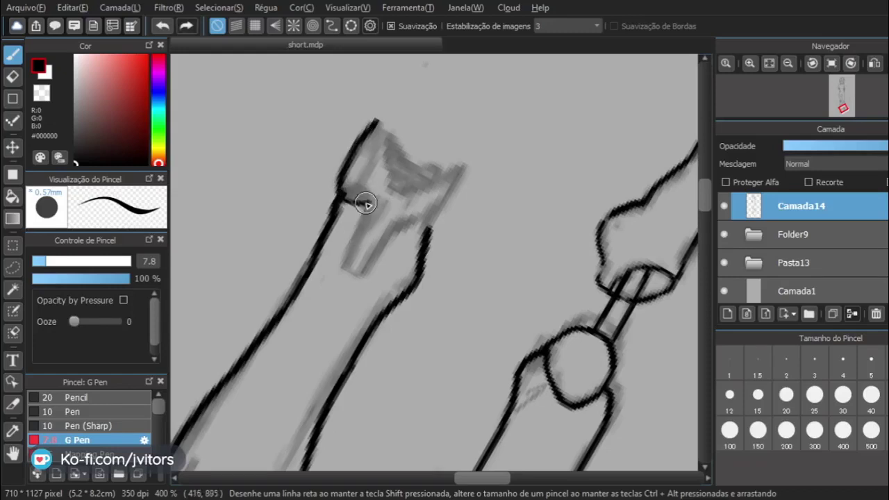
drag(362, 203, 345, 271)
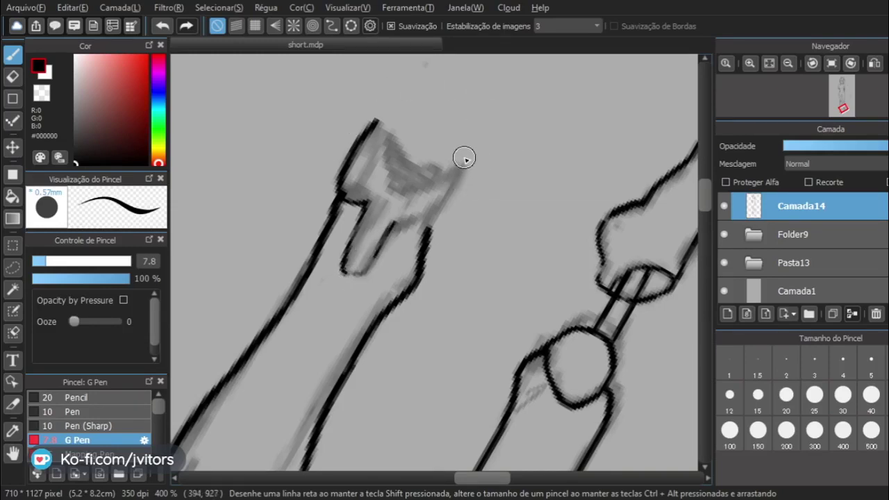
Ink the ankle joint piece's inner side edge and the lower edge connecting it to the tab.
mouse_move(462, 161)
mouse_down()
mouse_move(426, 216)
mouse_move(457, 173)
mouse_move(433, 207)
mouse_move(401, 229)
mouse_up()
key(ctrl+z)
key(ctrl+z)
mouse_move(468, 168)
mouse_down()
mouse_move(429, 225)
mouse_move(401, 229)
mouse_up()
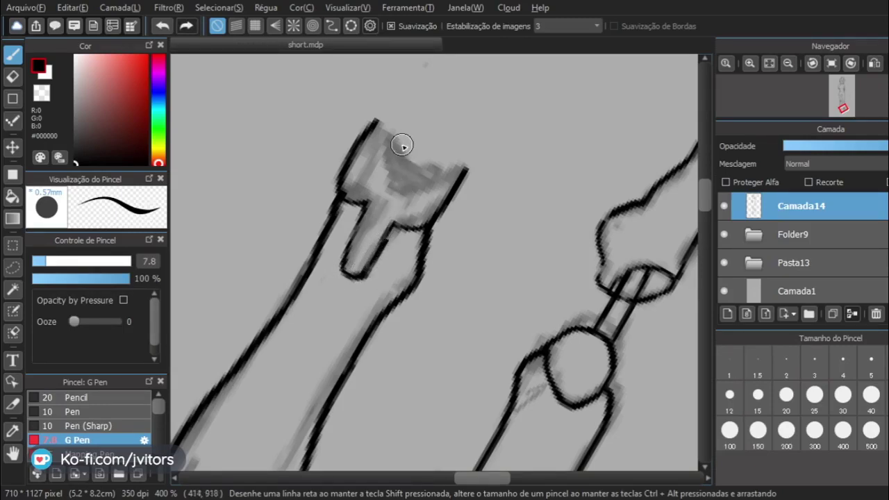
Ink the curved, concave end of the ankle joint piece between its two pointed tips.
mouse_move(375, 125)
mouse_down()
mouse_move(384, 130)
mouse_move(381, 160)
mouse_up()
key(ctrl+z)
mouse_move(379, 125)
mouse_down()
mouse_move(389, 193)
mouse_move(417, 195)
mouse_move(461, 168)
mouse_move(431, 206)
mouse_up()
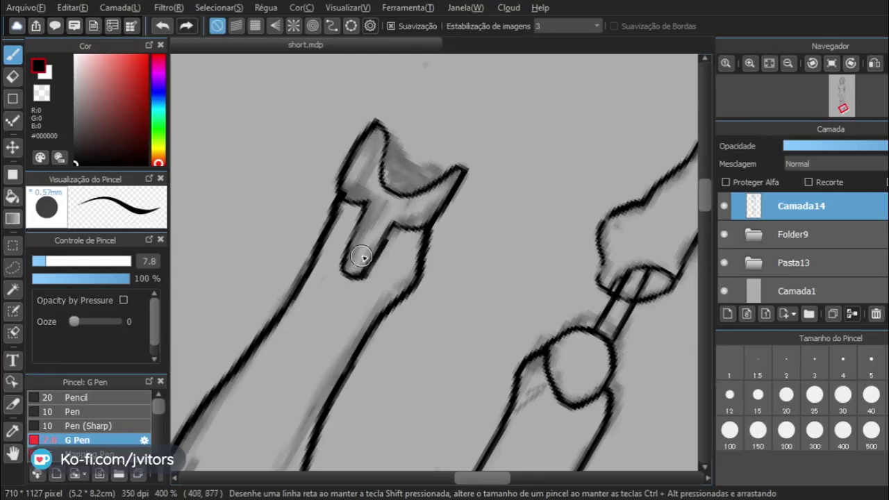
Try a short inner detail line and a retraced outer edge on the ankle joint piece, undoing both strokes.
drag(379, 151, 359, 179)
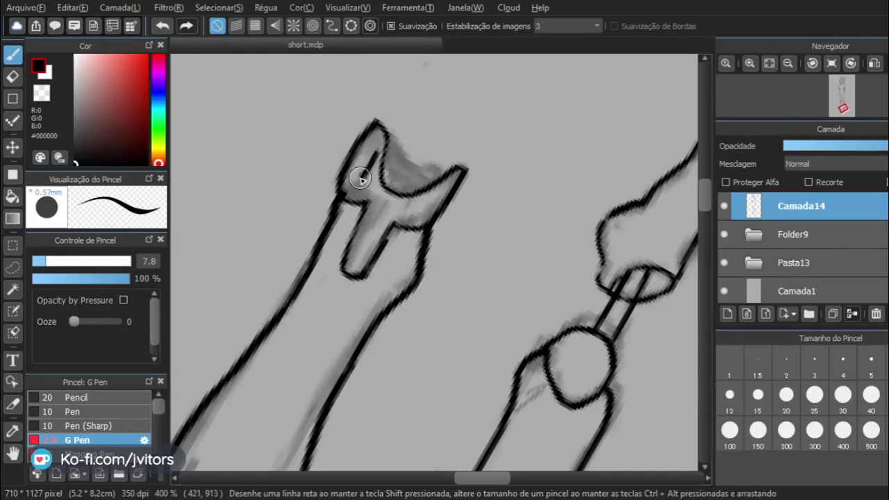
key(ctrl+z)
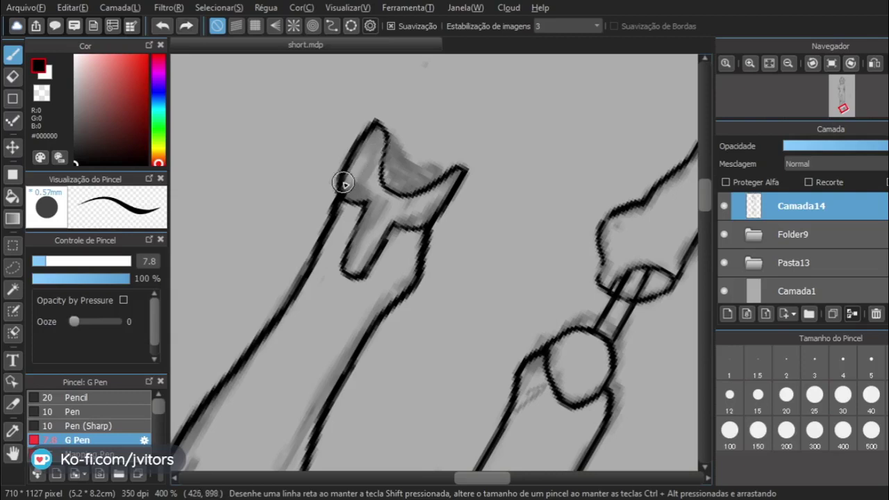
mouse_move(338, 179)
mouse_down()
mouse_move(347, 143)
mouse_move(360, 132)
mouse_up()
key(ctrl+z)
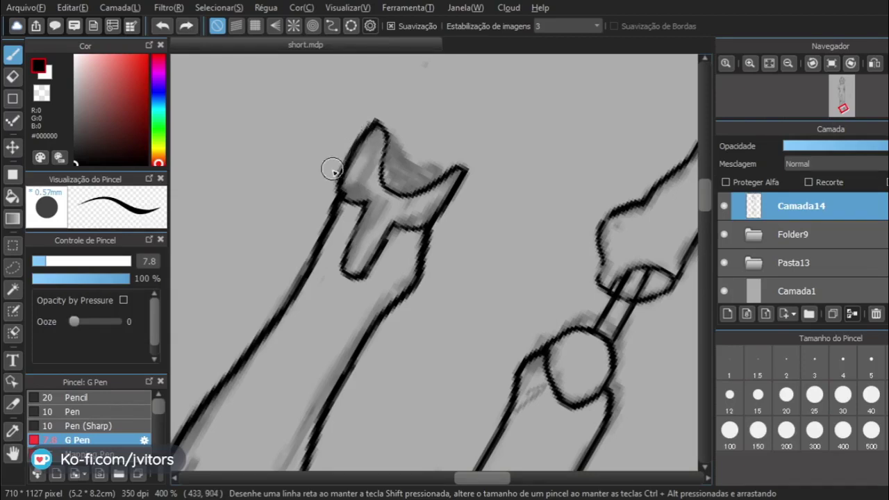
drag(335, 179, 357, 129)
key(ctrl+z)
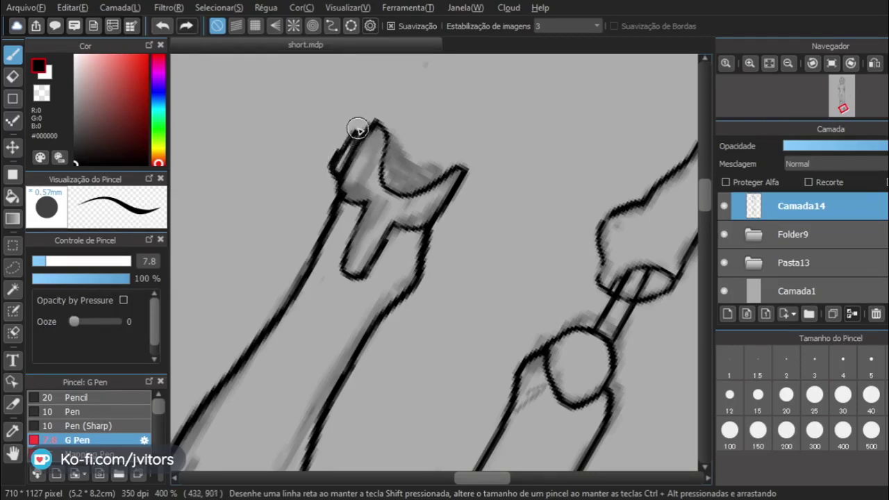
key(ctrl+z)
key(ctrl+z)
mouse_move(338, 175)
mouse_down()
mouse_move(331, 162)
mouse_move(348, 132)
mouse_move(363, 131)
mouse_up()
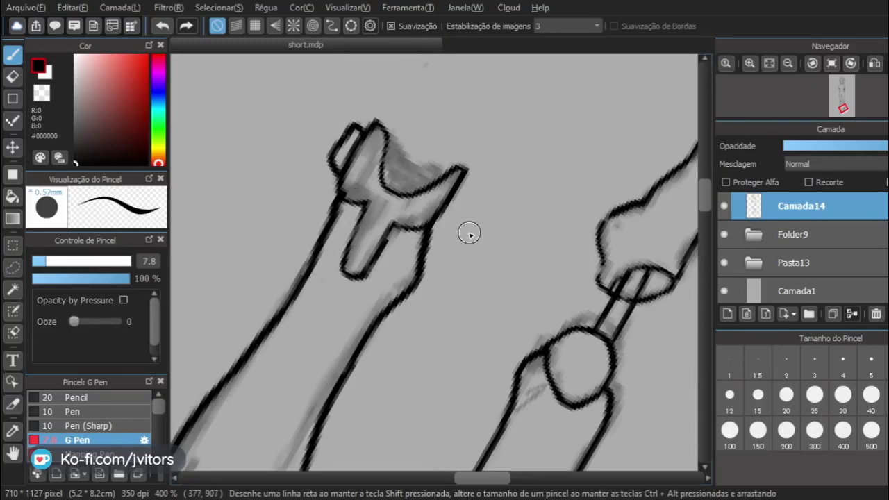
key(ctrl+z)
key(ctrl+z)
key(ctrl+z)
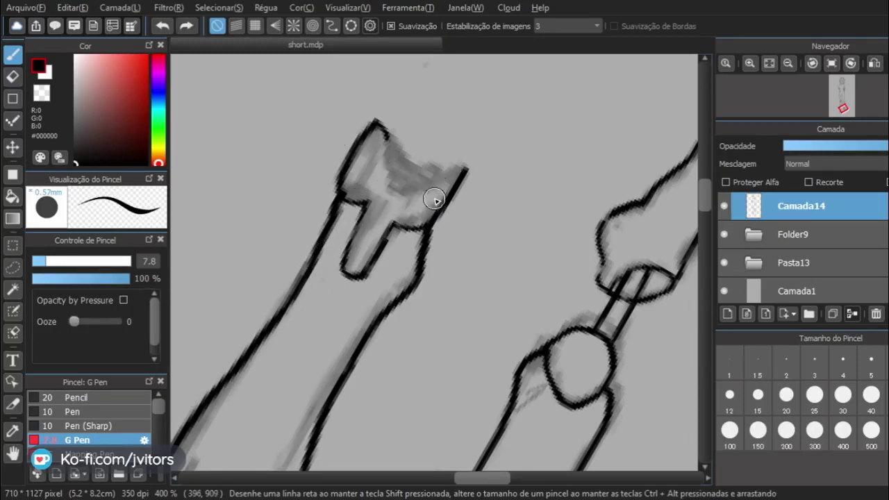
key(ctrl+y)
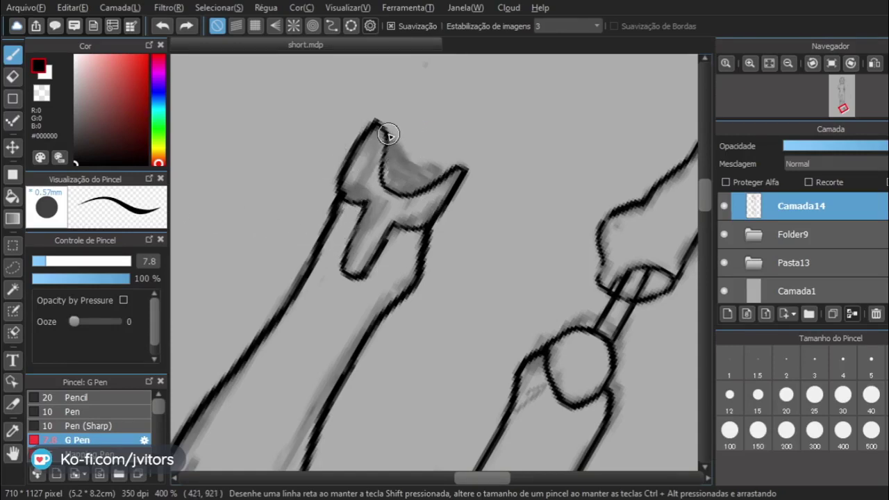
Ink the back rim of the curved opening at the footless leg's end, joining its two pointed corners.
drag(388, 135, 414, 168)
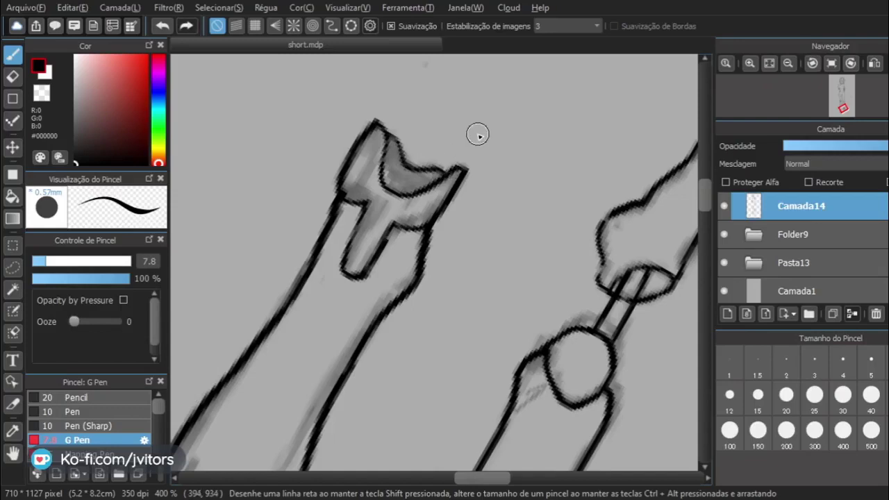
Reduce the G Pen size to 4.4 for inking the small toes of the mechanical foot.
mouse_move(477, 133)
mouse_down()
mouse_move(452, 137)
mouse_move(377, 242)
mouse_move(361, 174)
mouse_move(361, 185)
mouse_move(423, 82)
mouse_up()
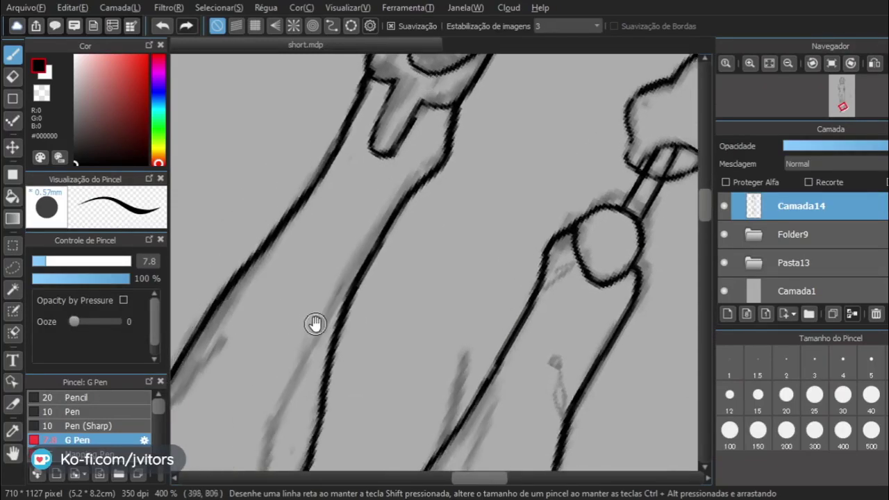
mouse_move(311, 323)
mouse_down()
mouse_move(410, 145)
mouse_move(372, 181)
mouse_move(343, 244)
mouse_move(303, 293)
mouse_move(356, 219)
mouse_move(351, 244)
mouse_move(335, 207)
mouse_move(333, 238)
mouse_move(345, 167)
mouse_up()
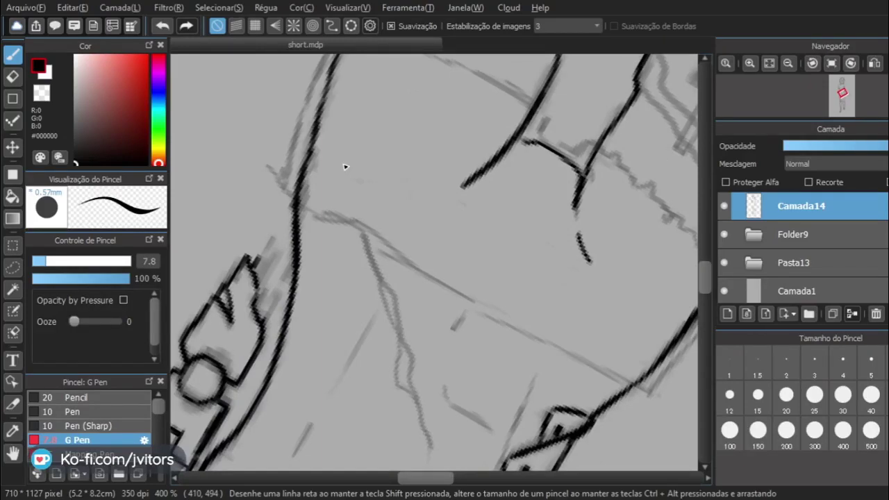
scroll(319, 257, down, 5)
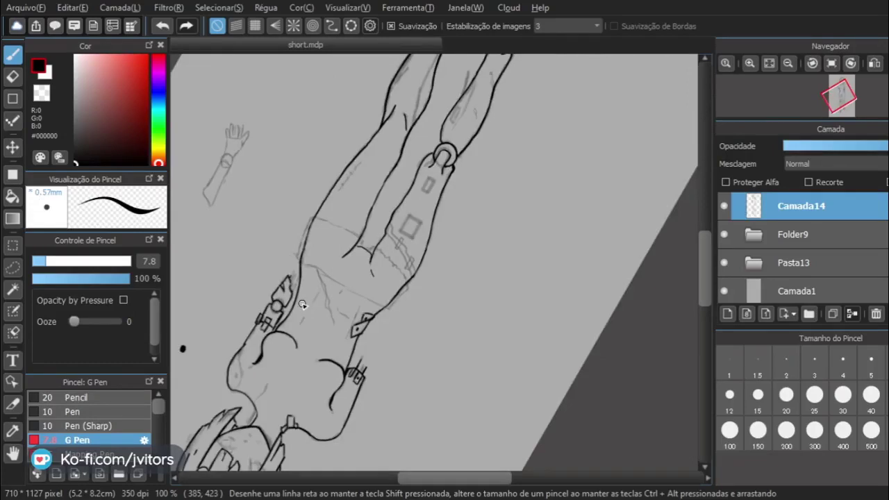
drag(301, 303, 208, 447)
scroll(542, 155, up, 5)
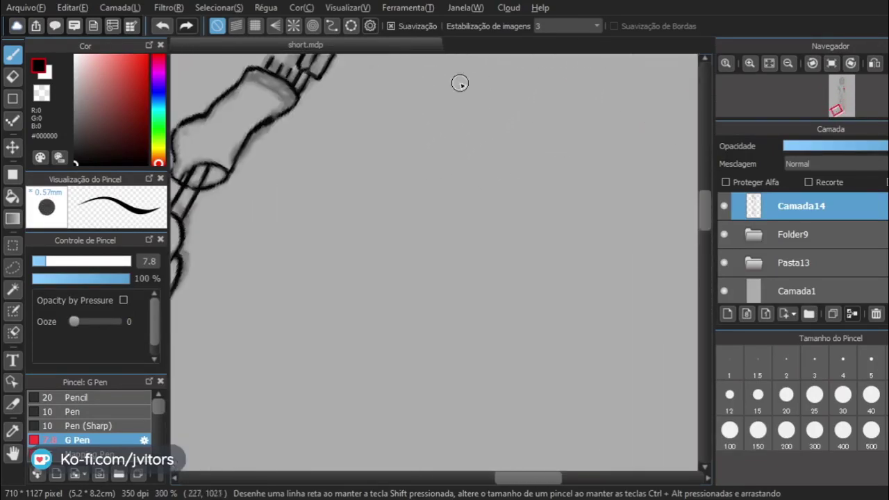
drag(292, 139, 340, 368)
scroll(402, 325, up, 3)
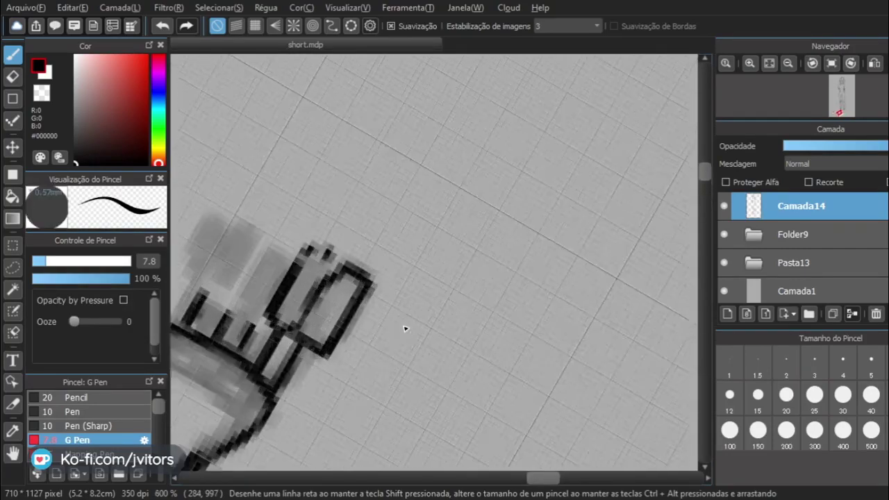
mouse_move(342, 292)
mouse_down()
mouse_move(511, 308)
mouse_move(563, 260)
mouse_up()
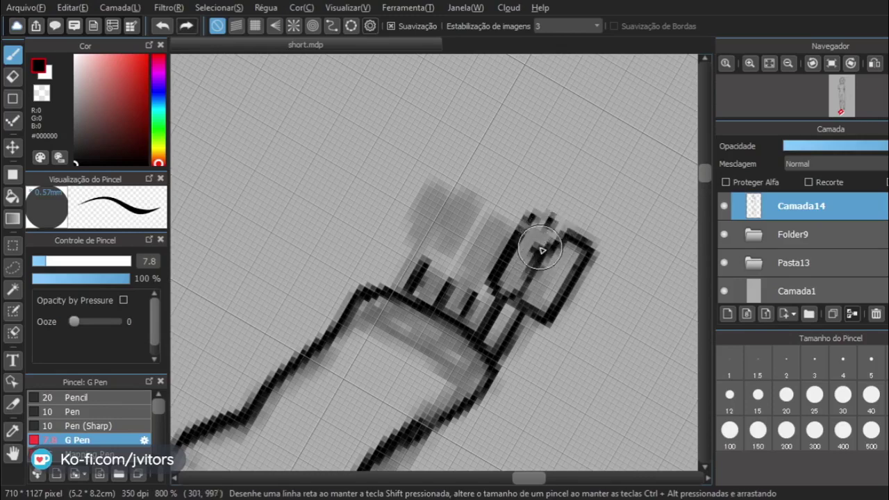
mouse_move(539, 256)
mouse_down()
mouse_move(552, 228)
mouse_move(543, 215)
mouse_move(528, 218)
mouse_move(512, 246)
mouse_up()
key(ctrl+z)
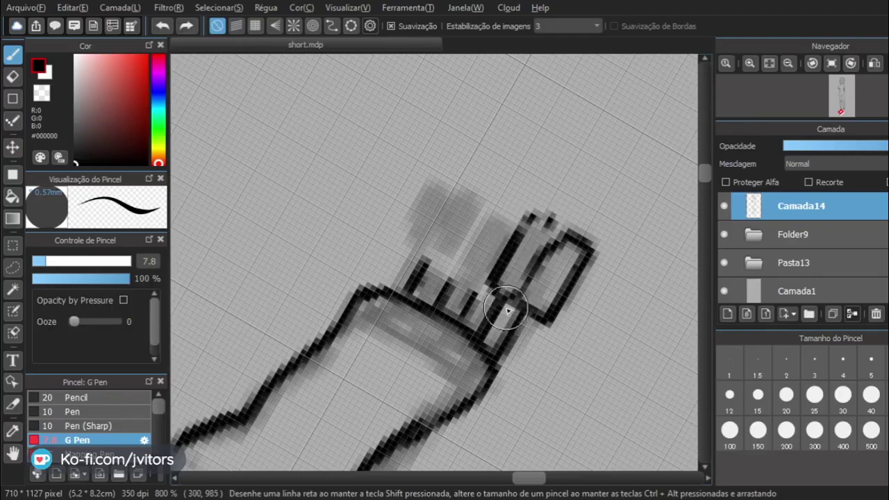
click(39, 262)
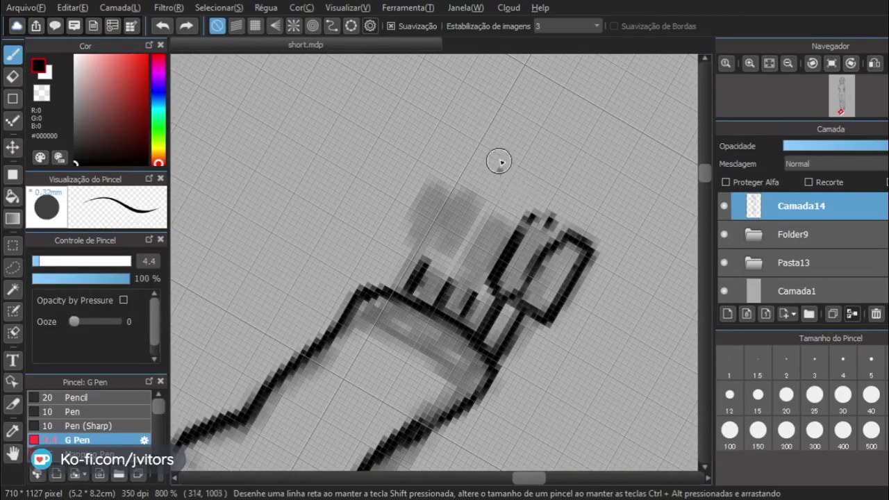
mouse_move(497, 165)
mouse_down()
mouse_move(536, 113)
mouse_move(515, 84)
mouse_up()
key(ctrl+z)
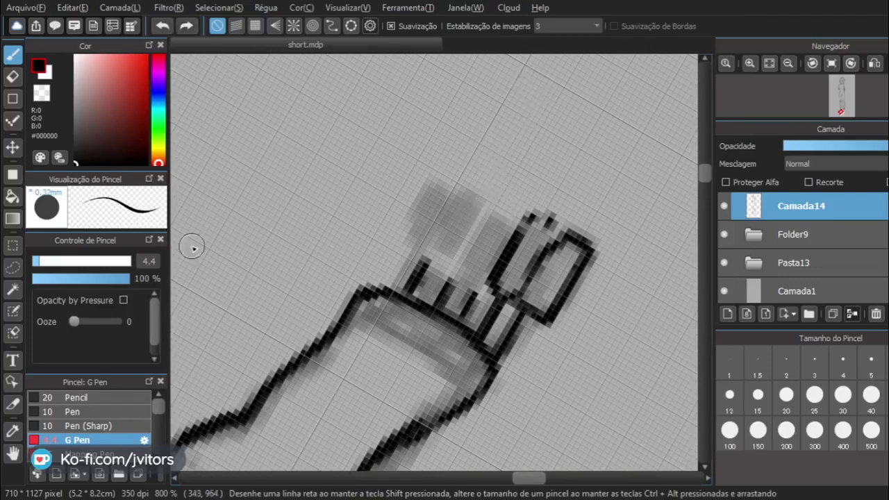
Erase the rough outline of the toe beside the big toe and re-ink it as a closed, thinner shape.
click(12, 76)
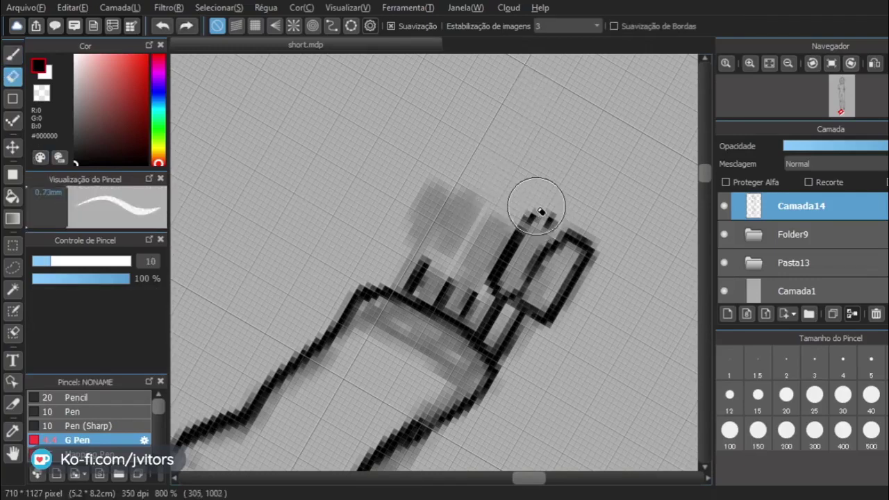
mouse_move(536, 206)
mouse_down()
mouse_move(555, 220)
mouse_move(510, 238)
mouse_move(520, 226)
mouse_move(493, 161)
mouse_up()
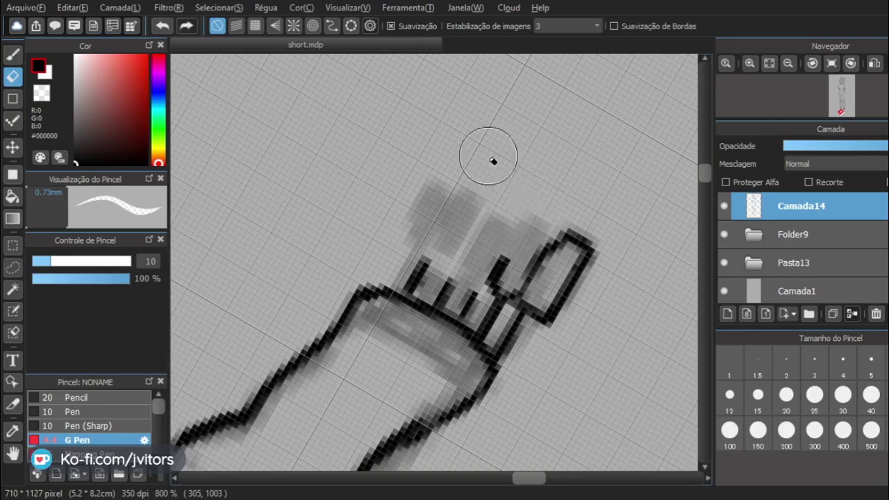
click(10, 57)
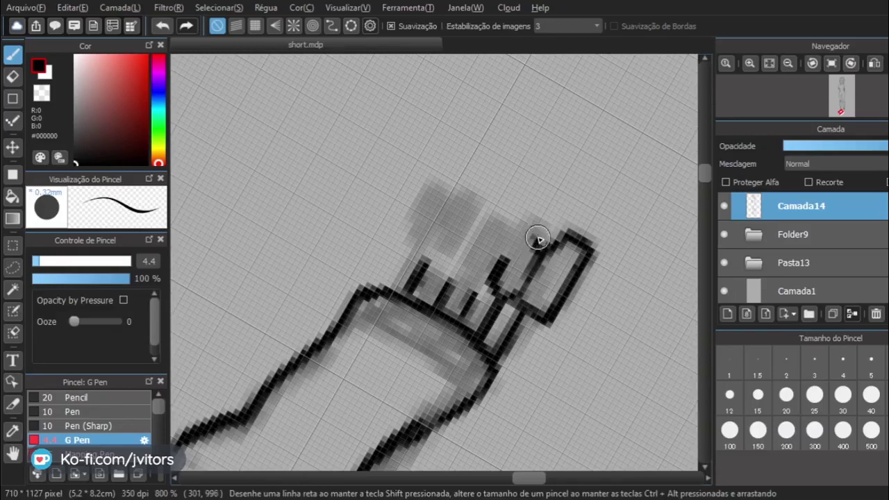
mouse_move(536, 237)
mouse_down()
mouse_move(532, 213)
mouse_move(511, 235)
mouse_move(515, 224)
mouse_move(503, 254)
mouse_up()
key(ctrl+z)
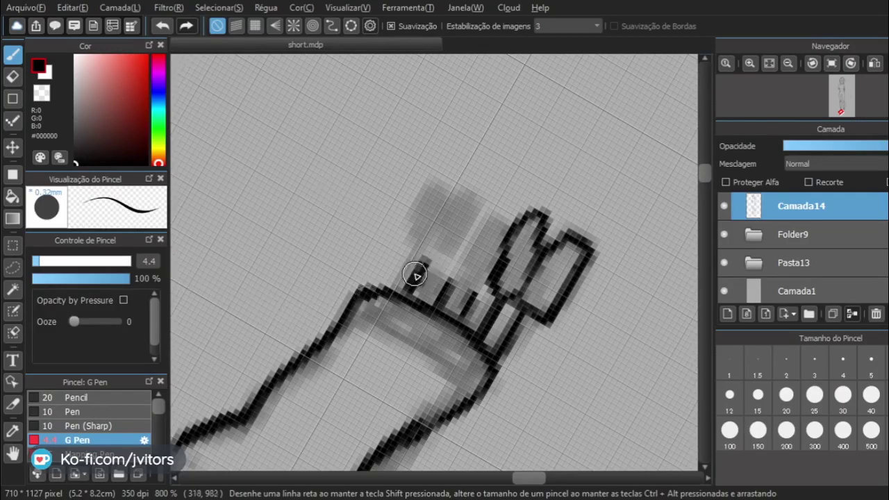
Ink the three remaining small toes of the mechanical foot and connect their bases to the short joint rods.
mouse_move(414, 276)
mouse_down()
mouse_move(420, 254)
mouse_move(428, 262)
mouse_up()
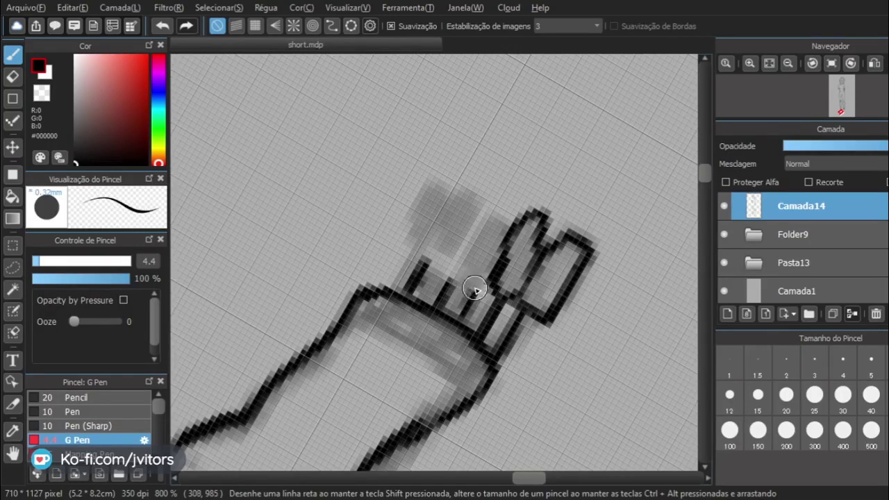
mouse_move(483, 286)
mouse_down()
mouse_move(488, 242)
mouse_move(485, 271)
mouse_move(510, 213)
mouse_move(485, 219)
mouse_move(476, 249)
mouse_move(481, 232)
mouse_move(462, 261)
mouse_move(467, 284)
mouse_move(460, 265)
mouse_up()
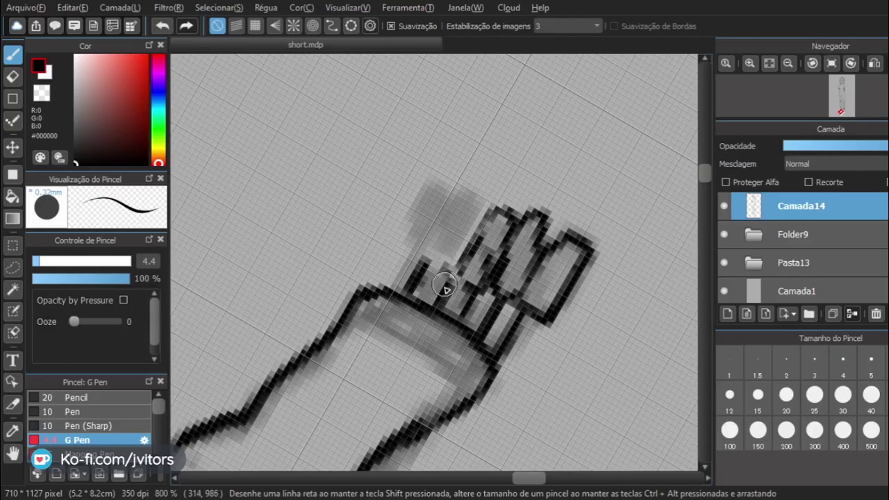
mouse_move(447, 255)
mouse_down()
mouse_move(452, 259)
mouse_move(474, 226)
mouse_move(452, 214)
mouse_move(444, 263)
mouse_move(492, 252)
mouse_up()
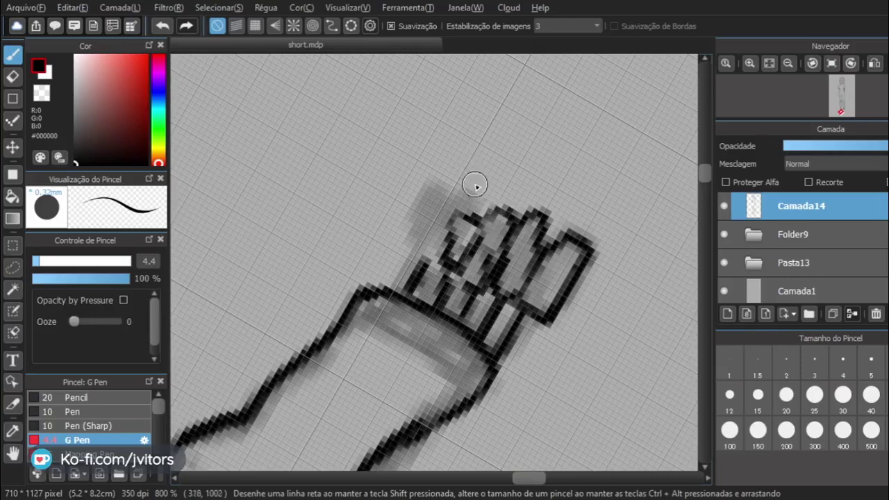
mouse_move(440, 217)
mouse_down()
mouse_move(424, 212)
mouse_move(430, 238)
mouse_up()
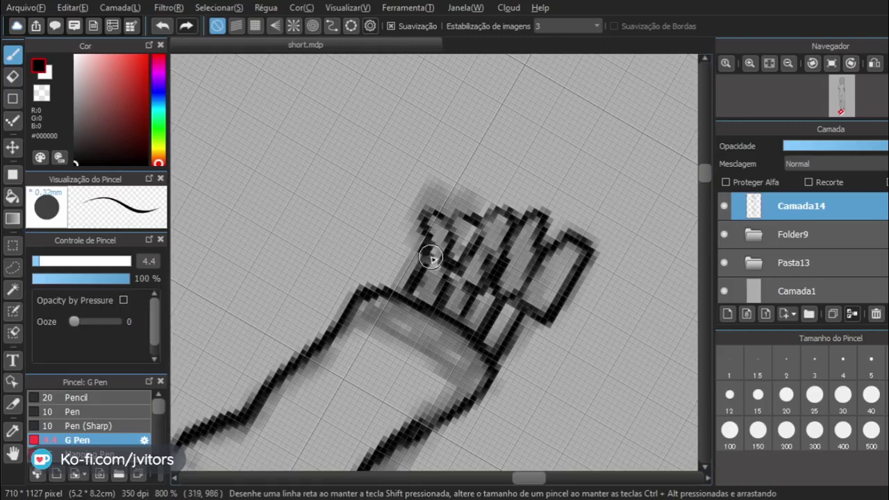
drag(439, 262, 467, 279)
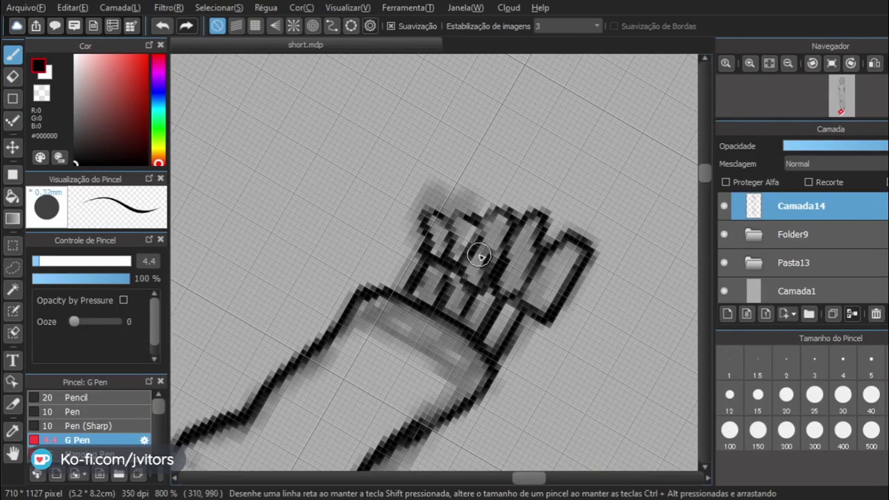
scroll(479, 256, down, 5)
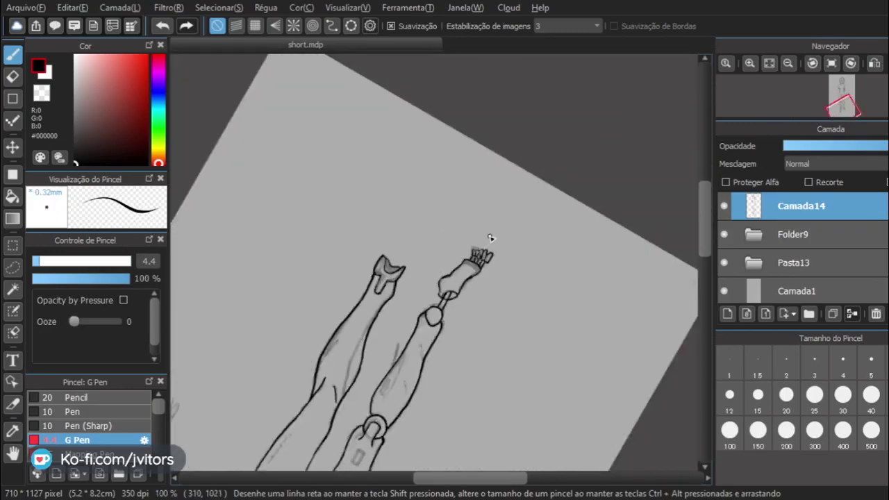
scroll(491, 241, up, 4)
scroll(491, 238, down, 3)
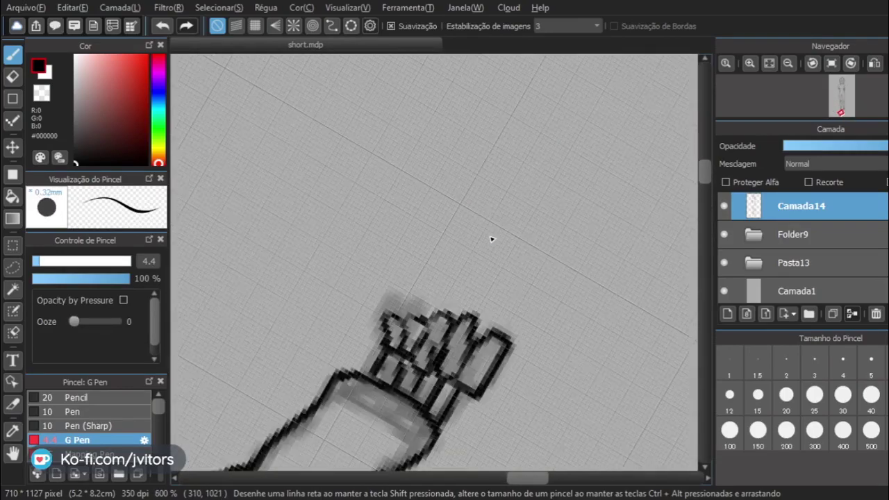
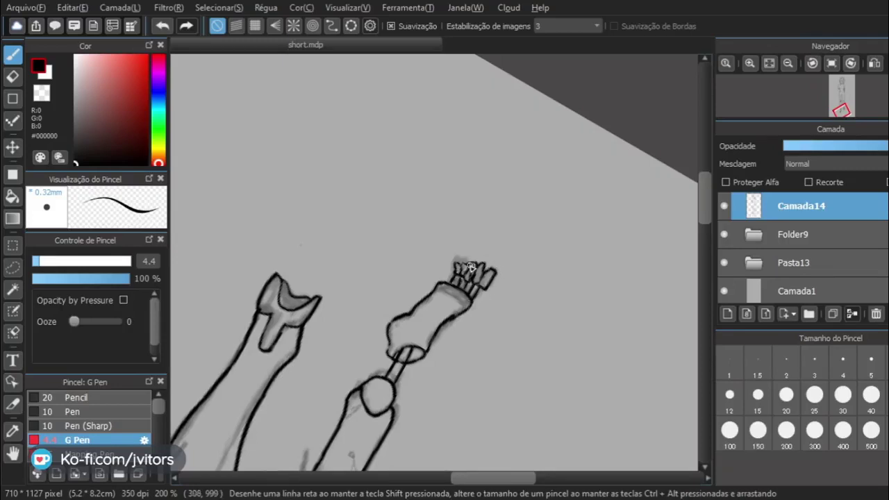
Ink the wavy cable edge nearest the square panel on the mechanical thigh, from the inner thigh outline to the second sketched clamp.
drag(377, 323, 482, 160)
mouse_move(383, 282)
mouse_down()
mouse_move(398, 210)
mouse_move(379, 251)
mouse_move(386, 203)
mouse_move(363, 206)
mouse_move(358, 136)
mouse_up()
drag(278, 370, 256, 205)
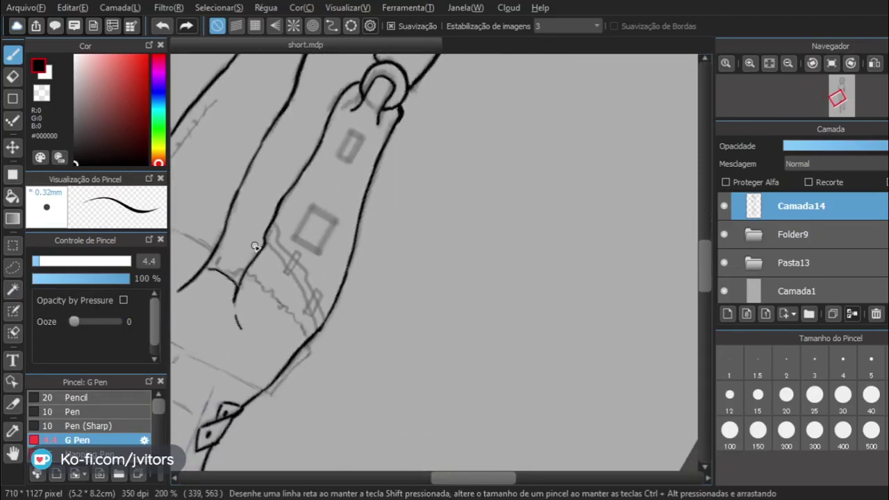
scroll(256, 247, up, 1)
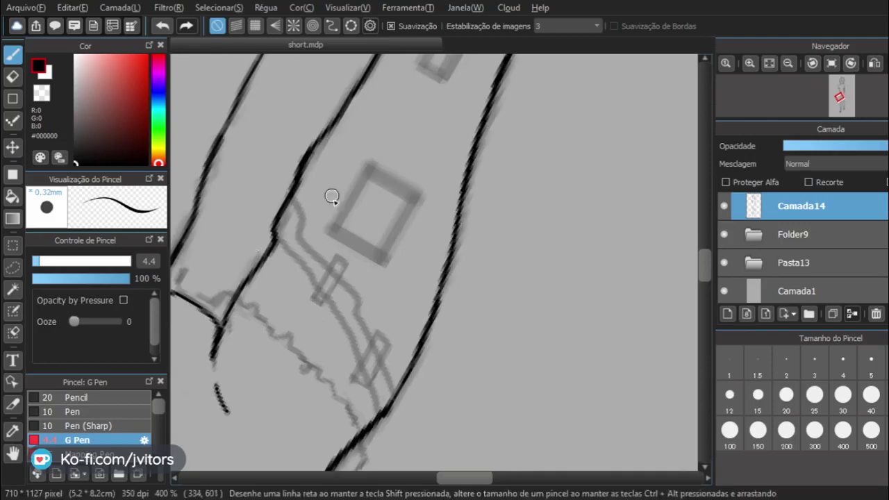
mouse_move(288, 197)
mouse_down()
mouse_move(300, 235)
mouse_move(315, 254)
mouse_move(304, 246)
mouse_move(352, 295)
mouse_up()
key(ctrl+z)
key(ctrl+z)
mouse_move(307, 250)
mouse_down()
mouse_move(356, 295)
mouse_move(355, 312)
mouse_up()
key(ctrl+z)
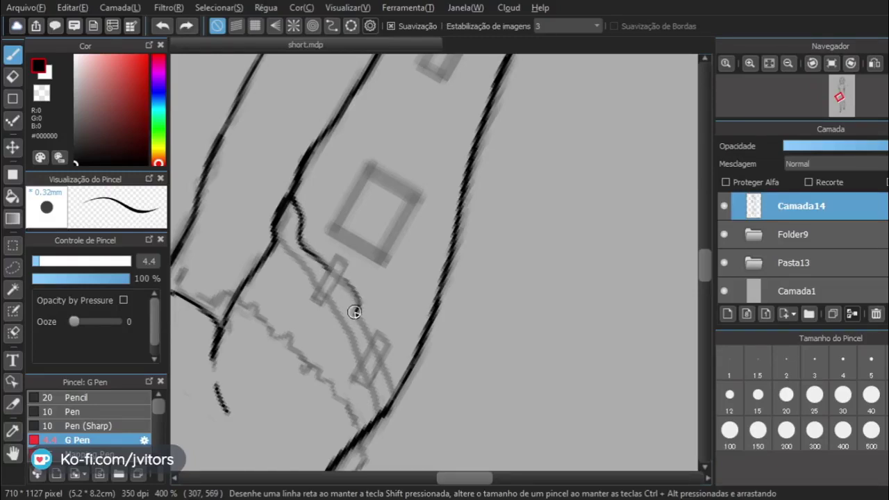
key(ctrl+z)
drag(338, 275, 355, 308)
key(ctrl+z)
key(ctrl+z)
mouse_move(370, 338)
mouse_down()
mouse_move(358, 314)
mouse_move(359, 292)
mouse_move(342, 278)
mouse_move(357, 315)
mouse_up()
key(ctrl+z)
key(ctrl+z)
drag(337, 273, 371, 340)
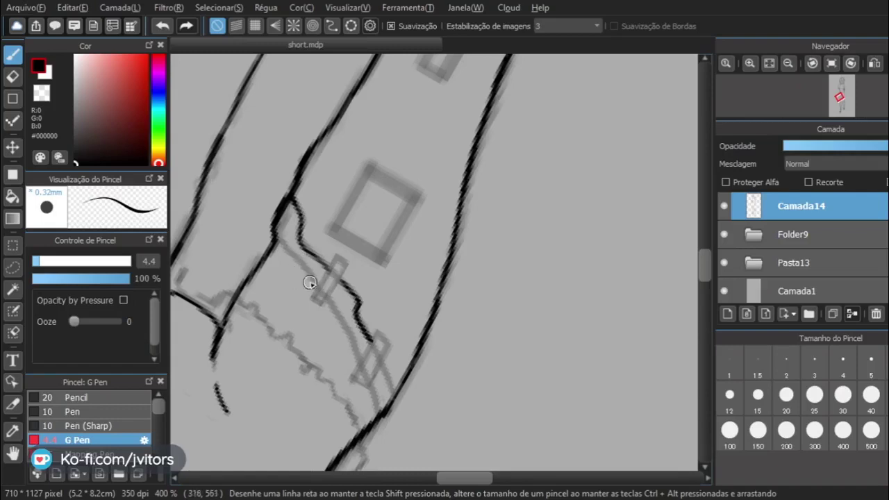
Ink the other edge of the thigh cable in two segments, from the inner thigh outline to the second sketched clamp.
mouse_move(316, 285)
mouse_down()
mouse_move(289, 238)
mouse_move(272, 227)
mouse_up()
key(ctrl+z)
drag(314, 289, 274, 227)
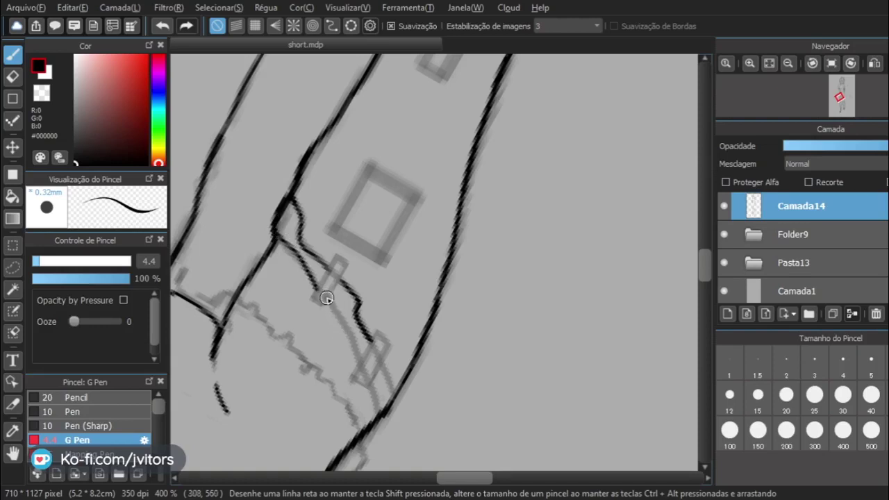
drag(326, 297, 358, 357)
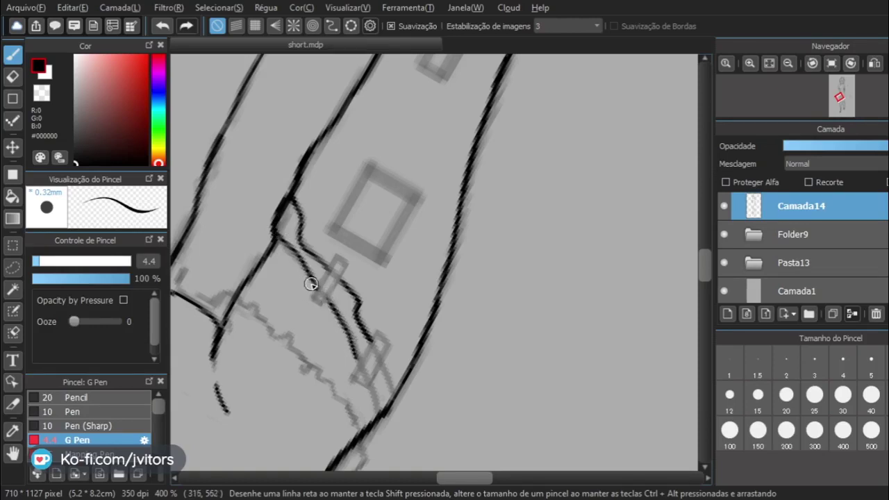
Ink the two narrow rectangular clamps across the cable on the mechanical thigh, following the grey sketch.
mouse_move(314, 292)
mouse_down()
mouse_move(349, 279)
mouse_move(331, 301)
mouse_move(317, 287)
mouse_move(311, 293)
mouse_move(326, 307)
mouse_move(347, 258)
mouse_move(335, 256)
mouse_move(313, 298)
mouse_up()
key(ctrl+z)
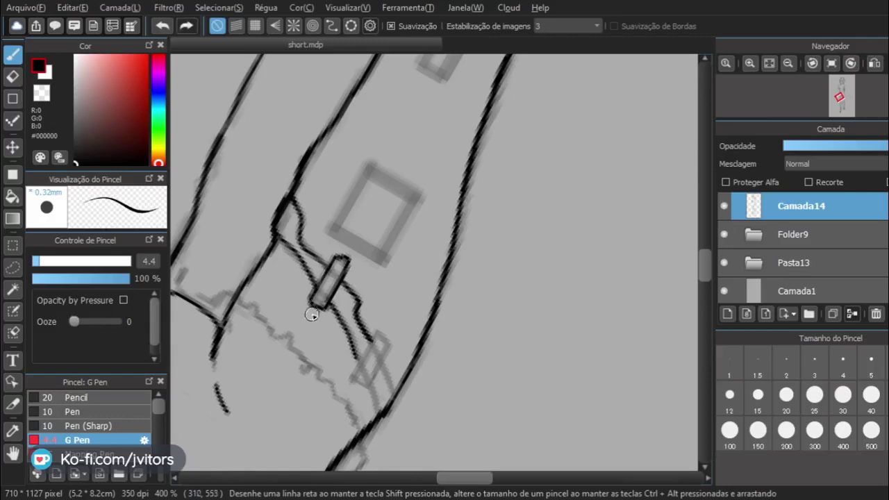
drag(365, 292, 375, 213)
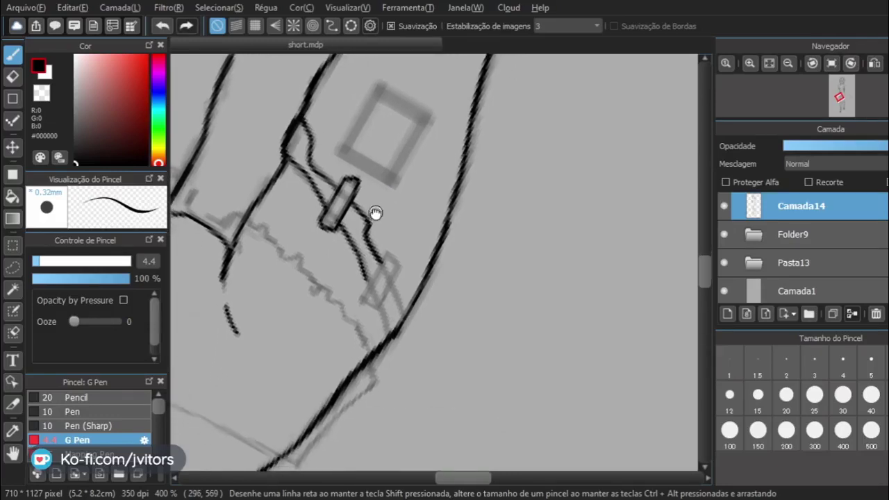
mouse_move(348, 251)
mouse_down()
mouse_move(320, 215)
mouse_move(323, 222)
mouse_move(354, 202)
mouse_move(329, 244)
mouse_move(340, 262)
mouse_move(354, 200)
mouse_up()
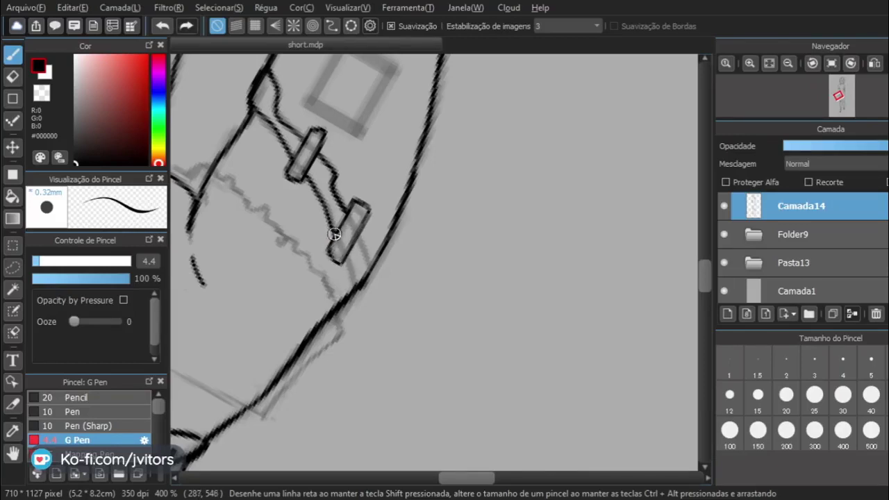
Ink both short cable edges running from the second clamp to the outer outline of the mechanical thigh.
drag(348, 261, 355, 286)
drag(359, 232, 370, 273)
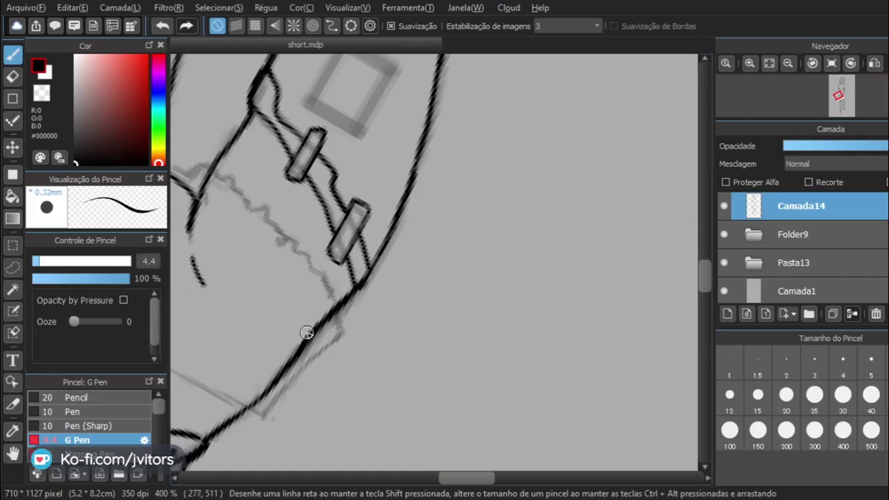
Try to ink the edge of the square thigh panel nearest the cable freehand, and undo the stroke.
drag(277, 122, 273, 214)
drag(281, 113, 276, 236)
mouse_move(276, 128)
mouse_down()
mouse_move(270, 218)
mouse_move(290, 203)
mouse_move(293, 211)
mouse_up()
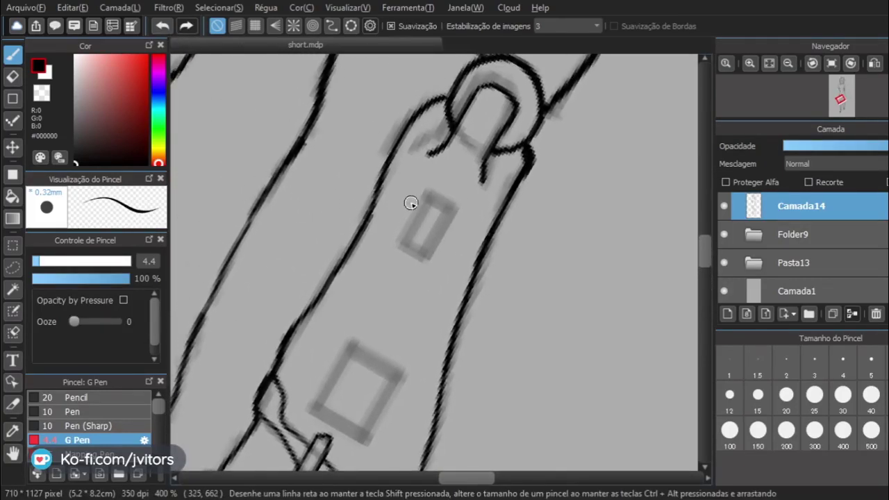
scroll(319, 270, down, 5)
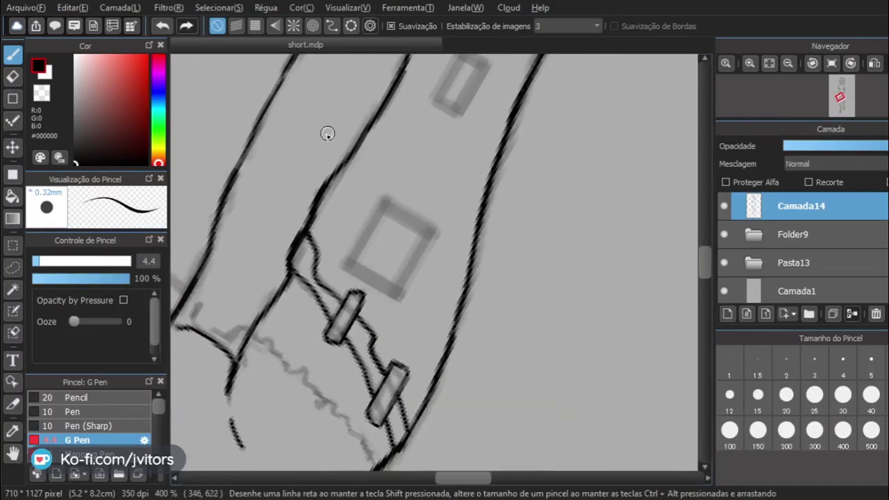
drag(361, 277, 402, 297)
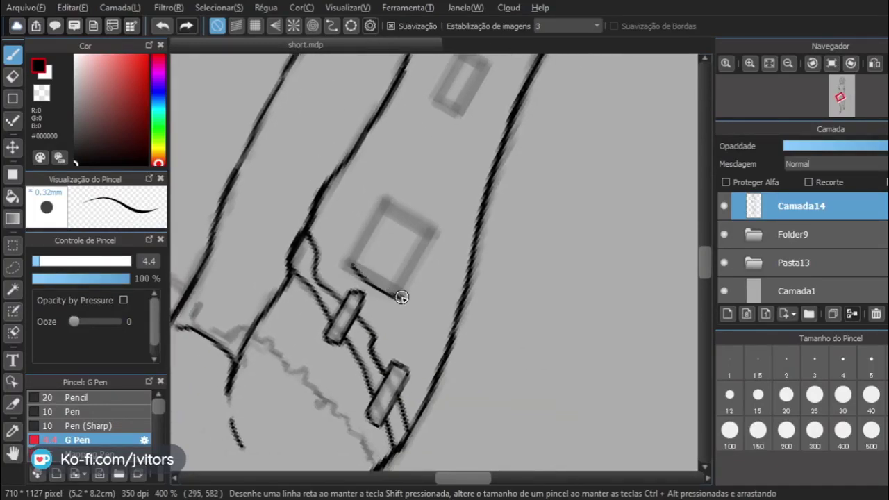
key(ctrl+z)
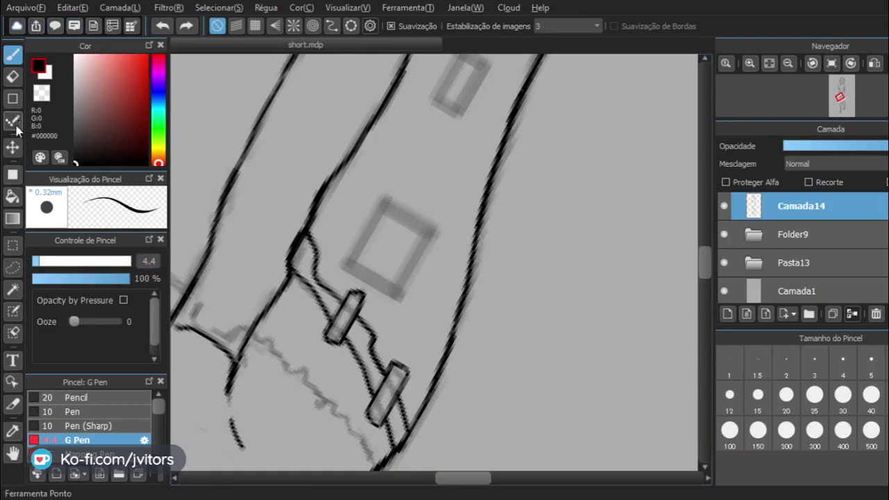
Try to outline the sketched square thigh panel with a closed curve using the shape brush.
click(13, 147)
click(12, 98)
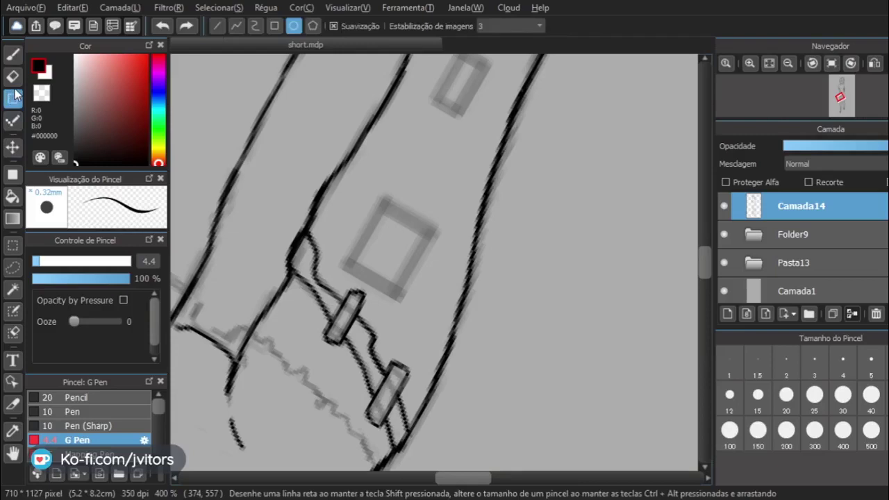
click(254, 26)
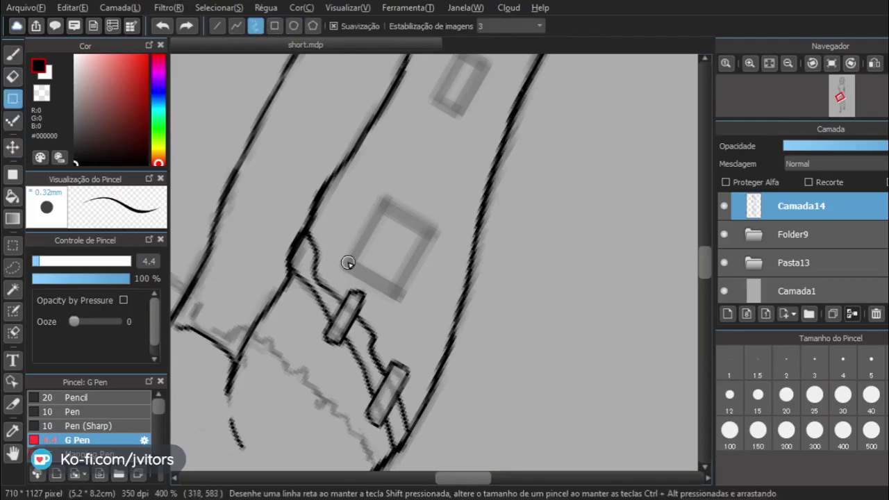
drag(348, 262, 417, 287)
click(439, 221)
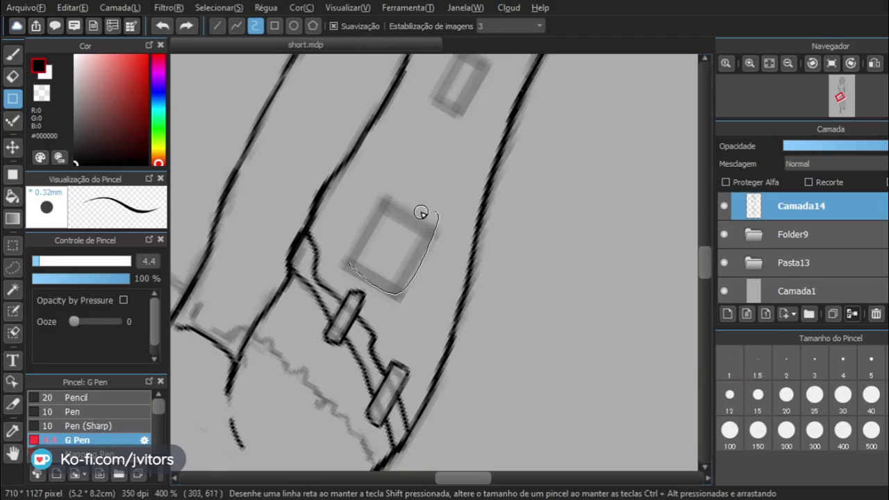
click(374, 189)
click(345, 264)
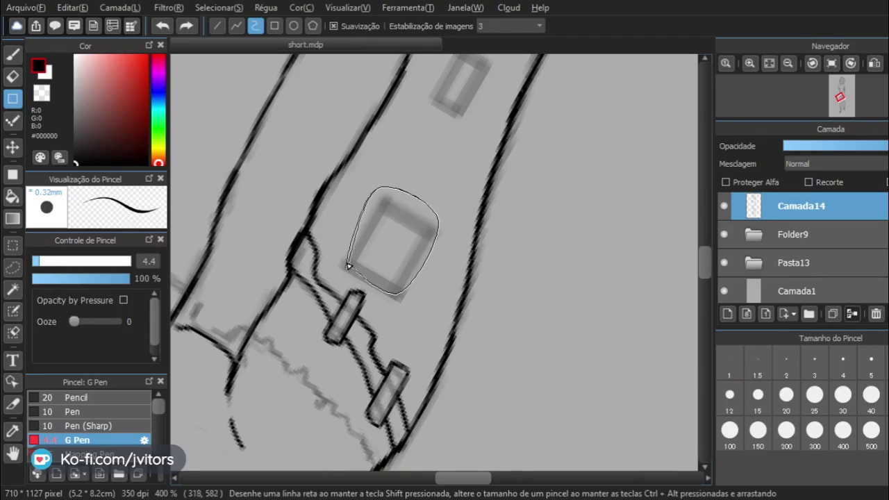
click(343, 218)
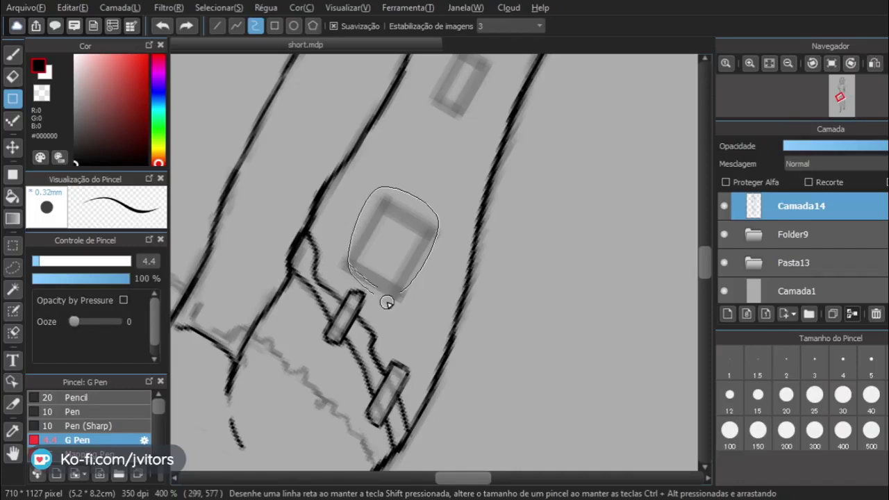
click(392, 296)
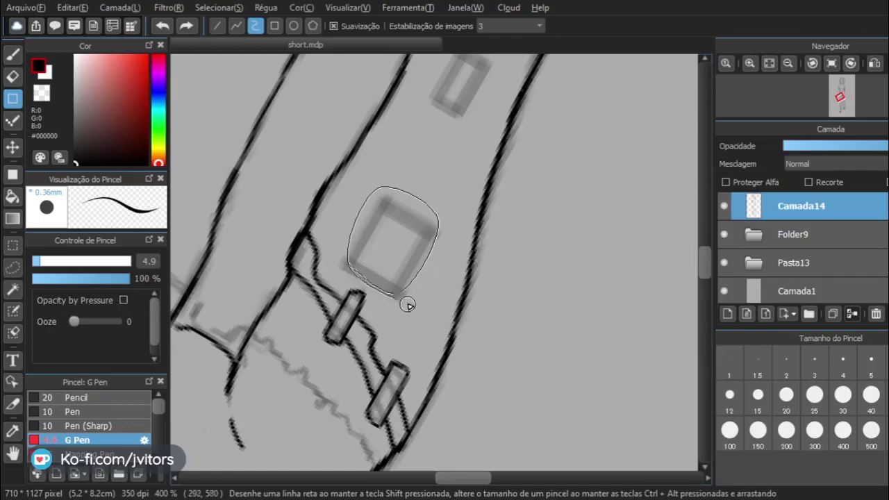
Reset the canvas rotation and try placing a curve snap guide in the empty area beside the thigh.
key(Up)
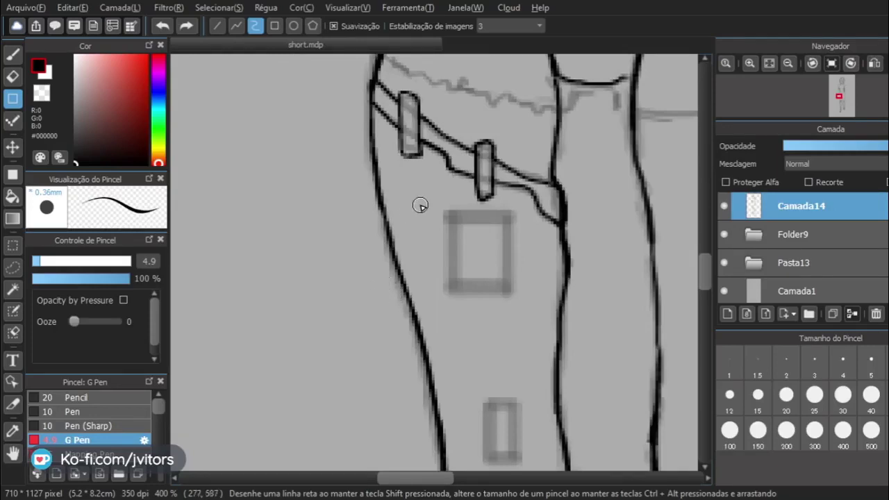
drag(417, 184, 396, 274)
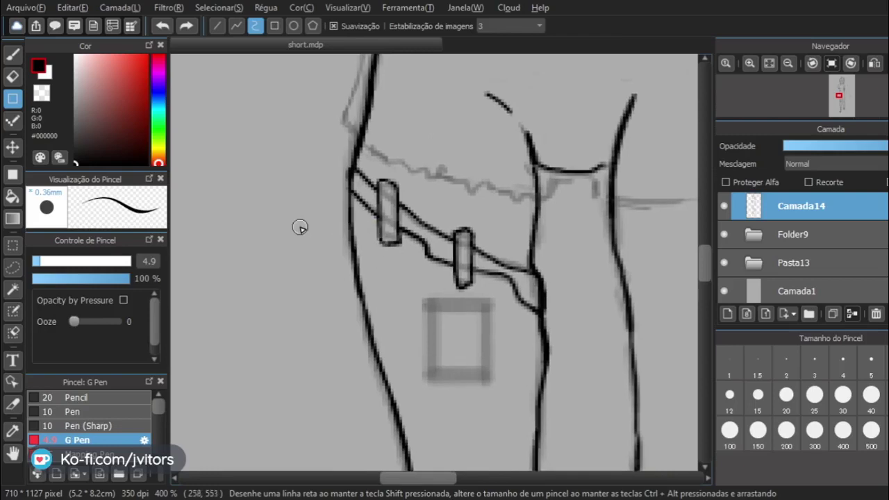
click(10, 57)
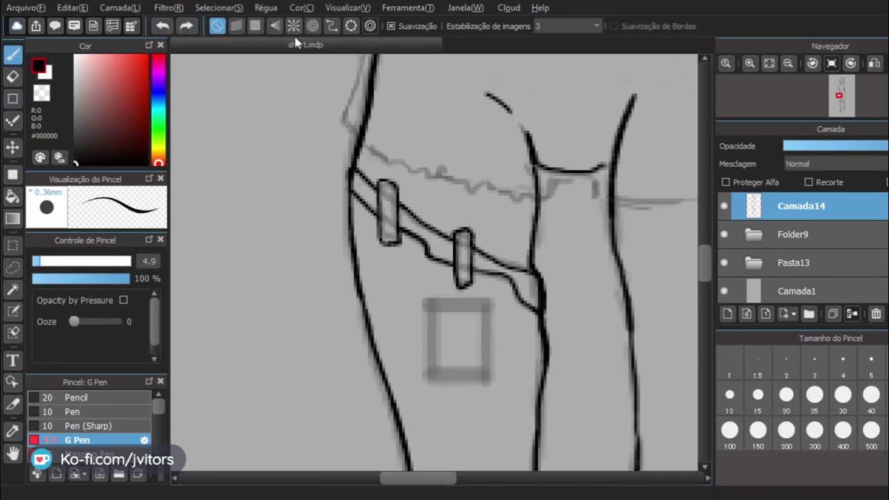
click(330, 26)
click(260, 179)
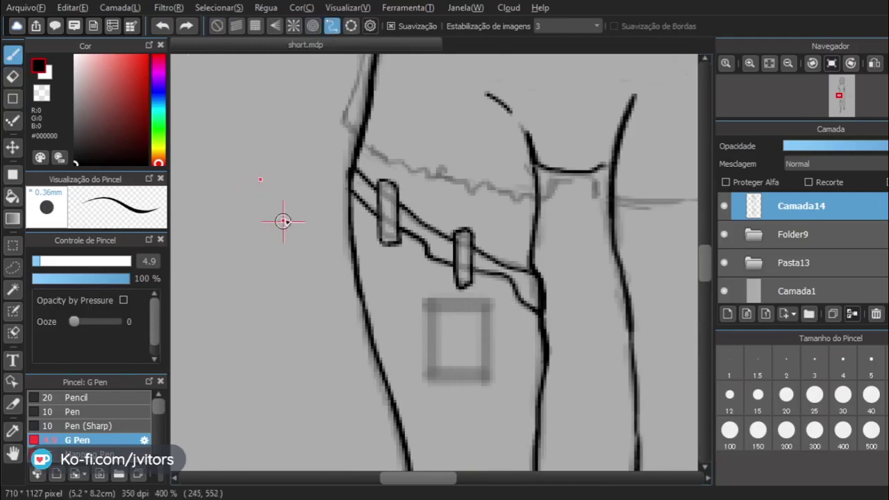
click(292, 207)
click(287, 108)
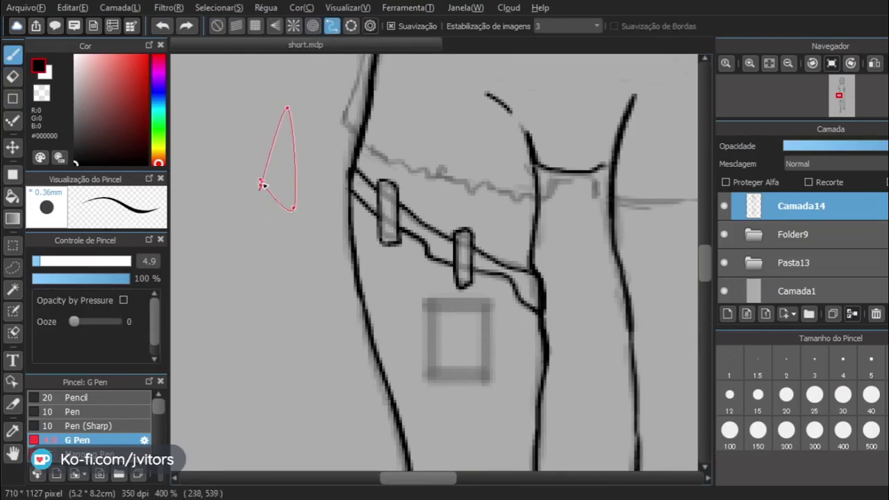
click(260, 181)
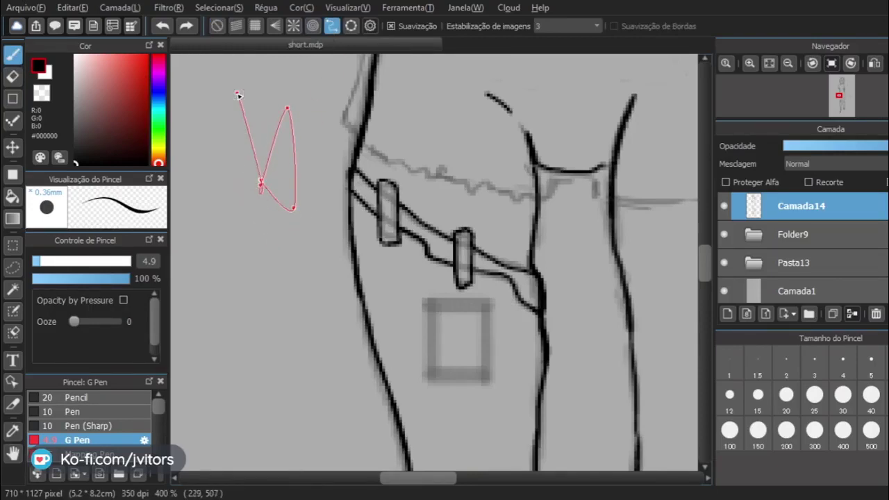
key(Escape)
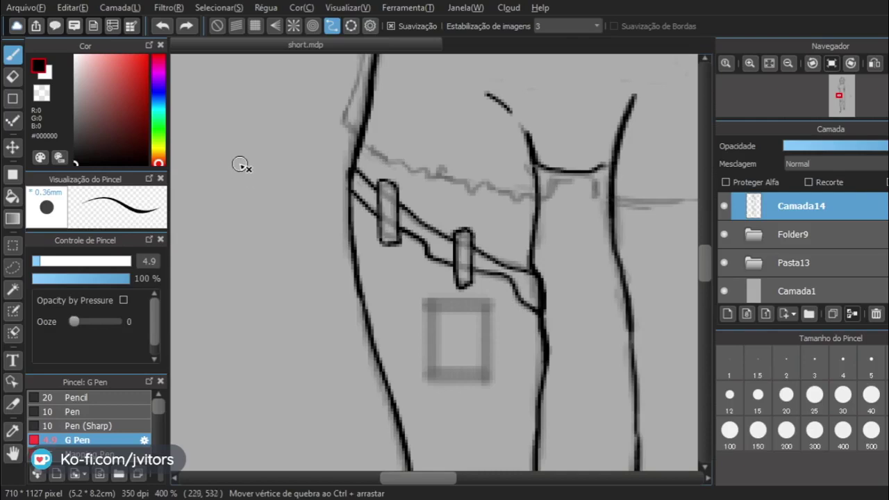
Turn snapping off, test a short freehand stroke in the empty area beside the thigh, and undo it.
drag(303, 171, 284, 139)
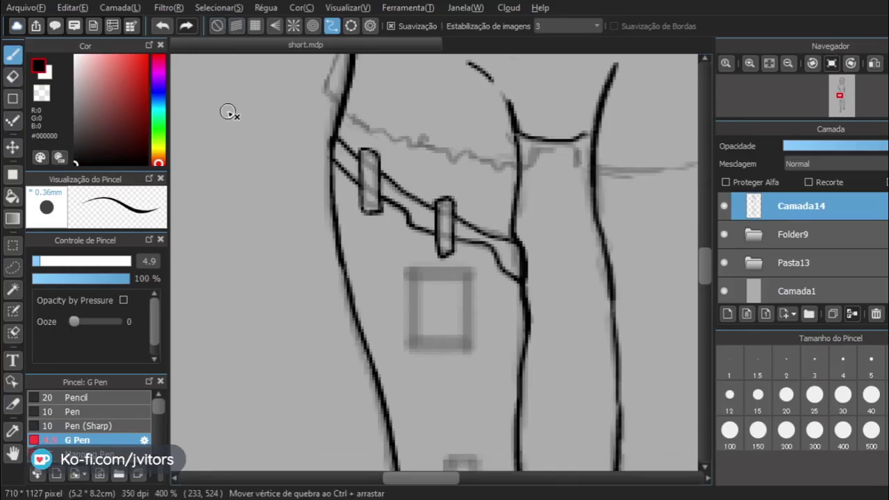
click(218, 26)
drag(220, 95, 223, 119)
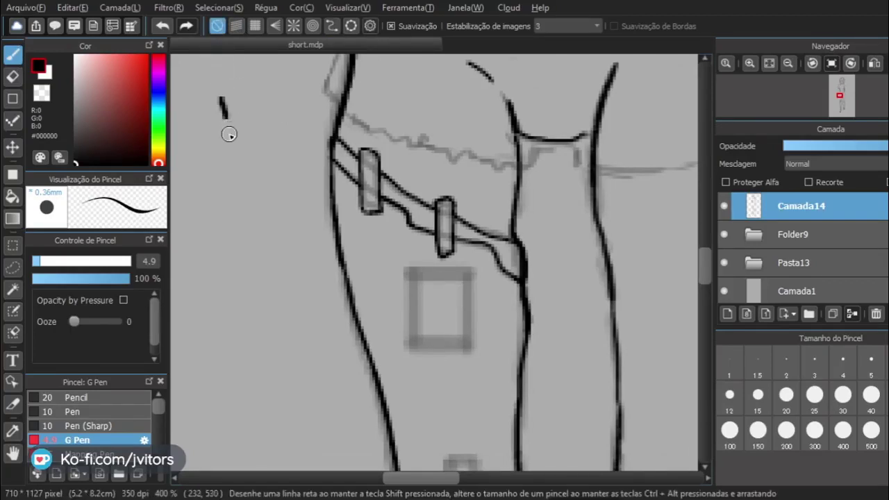
key(ctrl+z)
Try a rounded triangular curve snap guide in the empty area beside the thigh, and discard it.
click(331, 25)
click(274, 109)
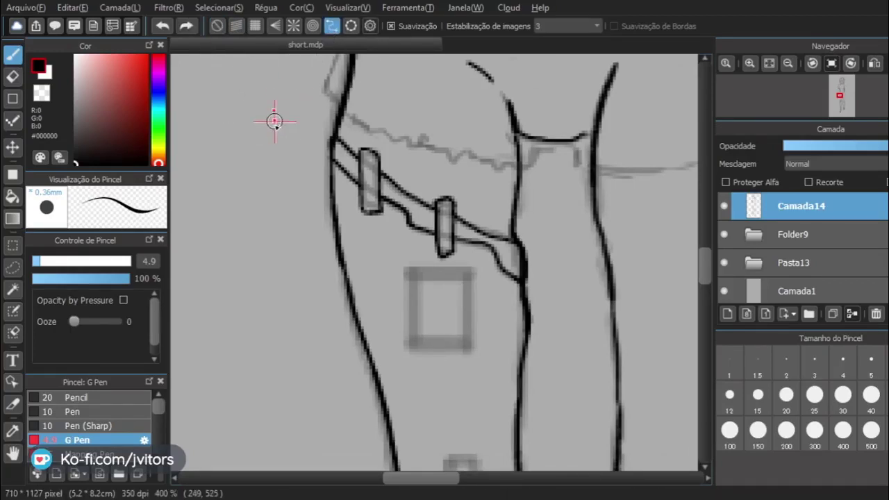
click(282, 195)
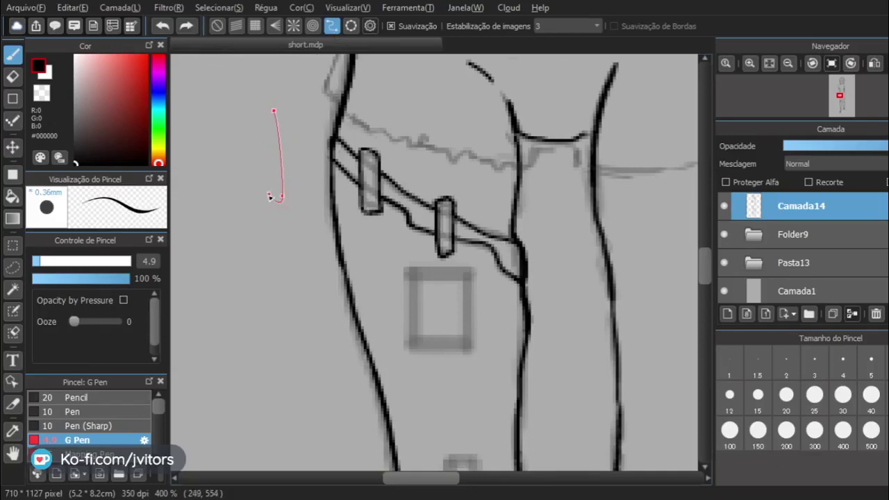
click(195, 145)
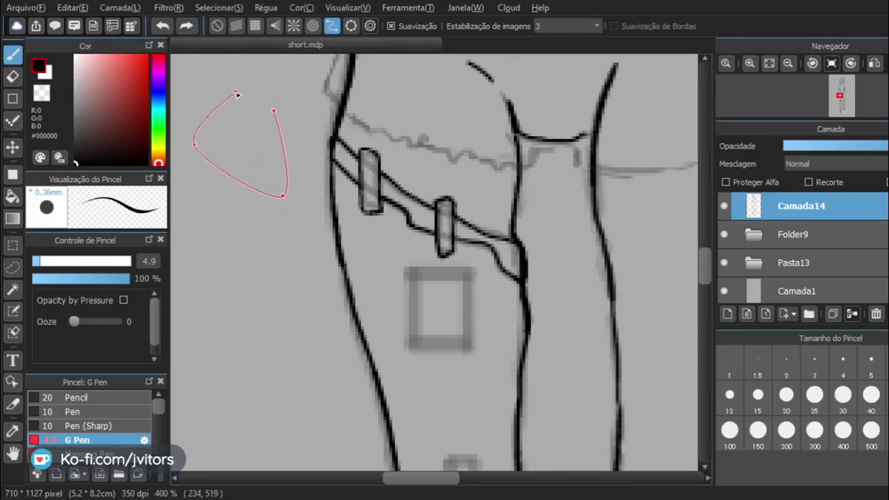
double_click(274, 108)
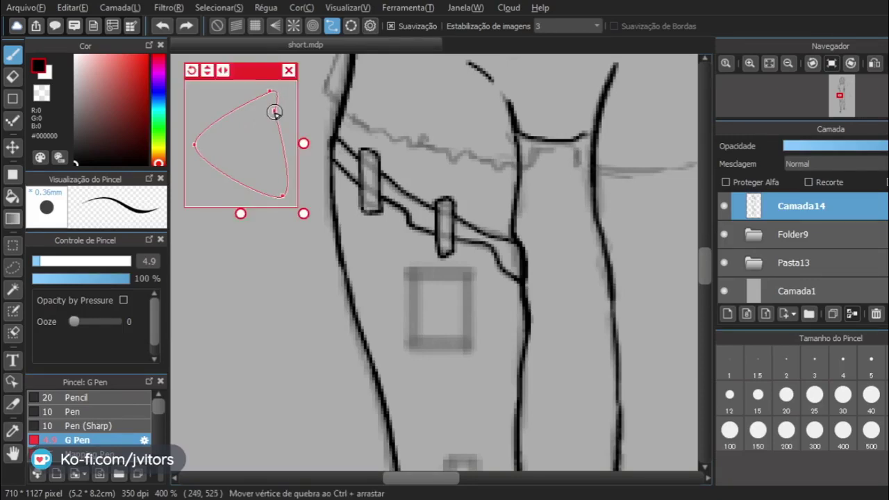
click(288, 71)
scroll(394, 237, up, 2)
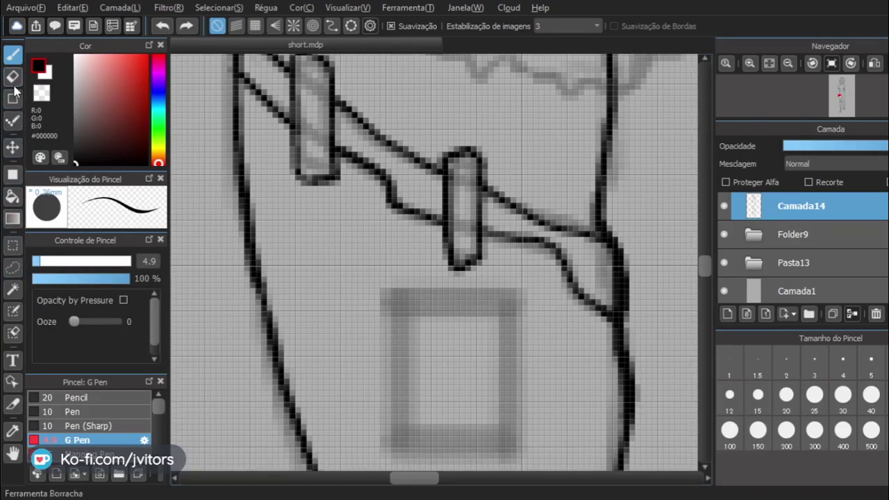
key(v)
drag(414, 329, 337, 269)
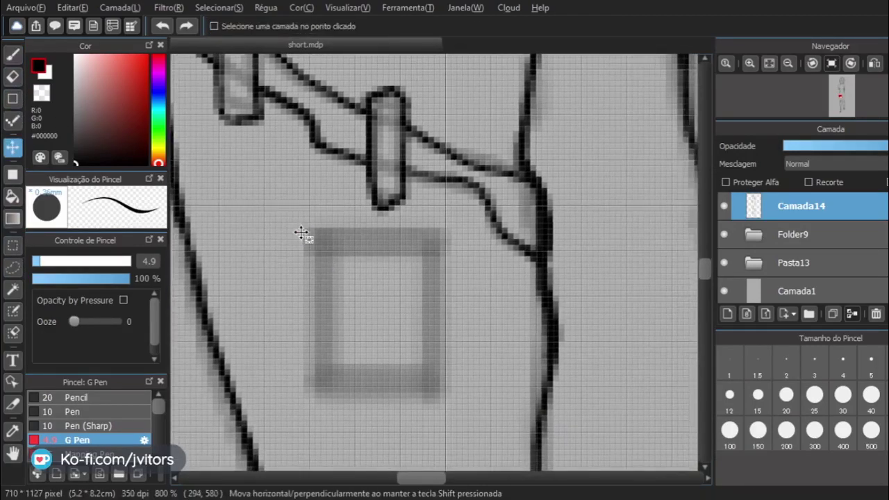
drag(310, 236, 373, 240)
key(ctrl+z)
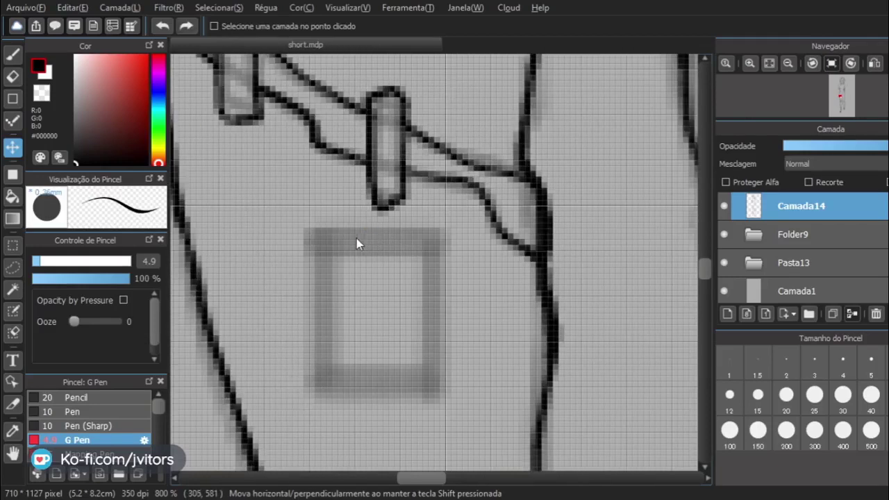
Return to the brush, bring back the curve snap guide beside the thigh, and dismiss it.
click(12, 54)
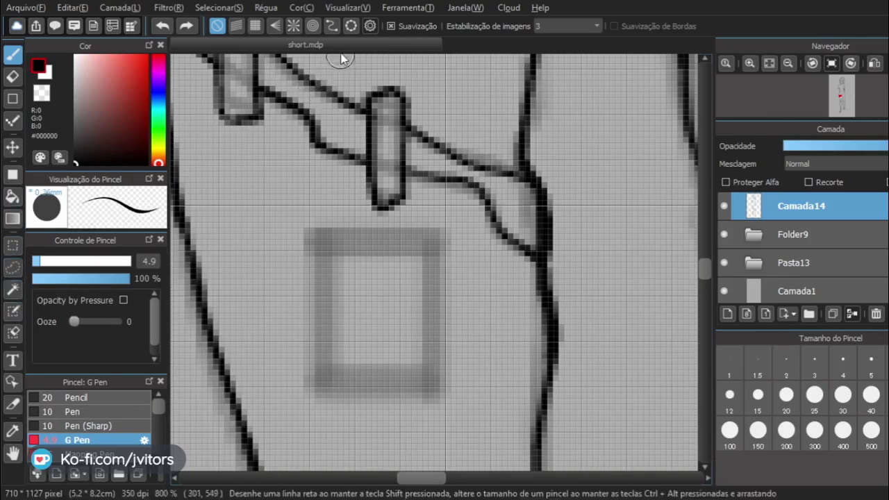
click(334, 30)
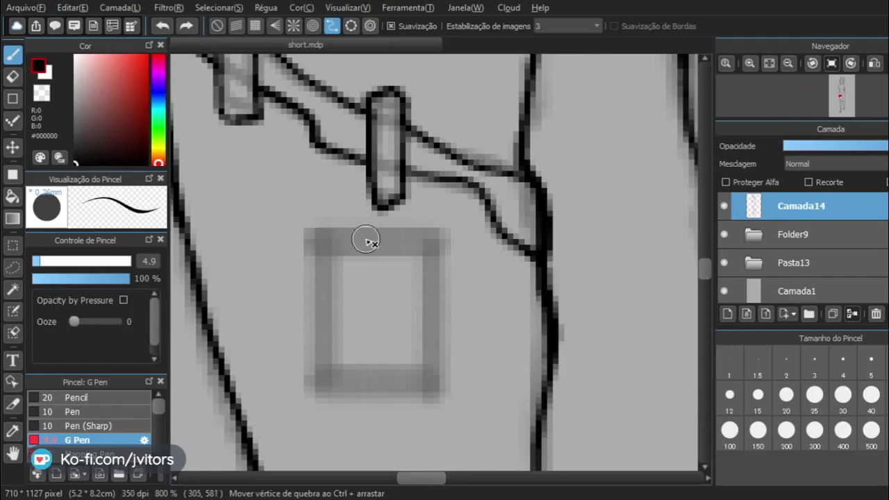
scroll(327, 236, down, 2)
scroll(327, 230, down, 5)
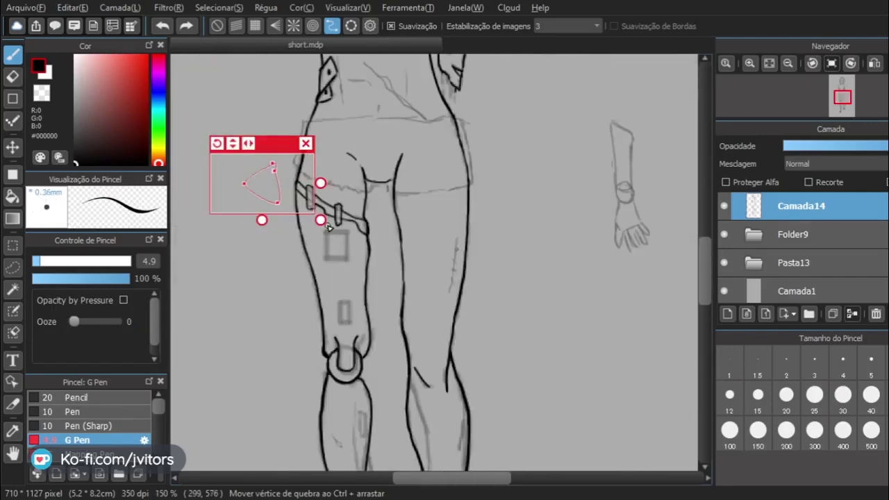
click(305, 143)
Try outlining the square panel on the thigh with a closed curve from the shape brush at size 4.9.
scroll(351, 255, up, 3)
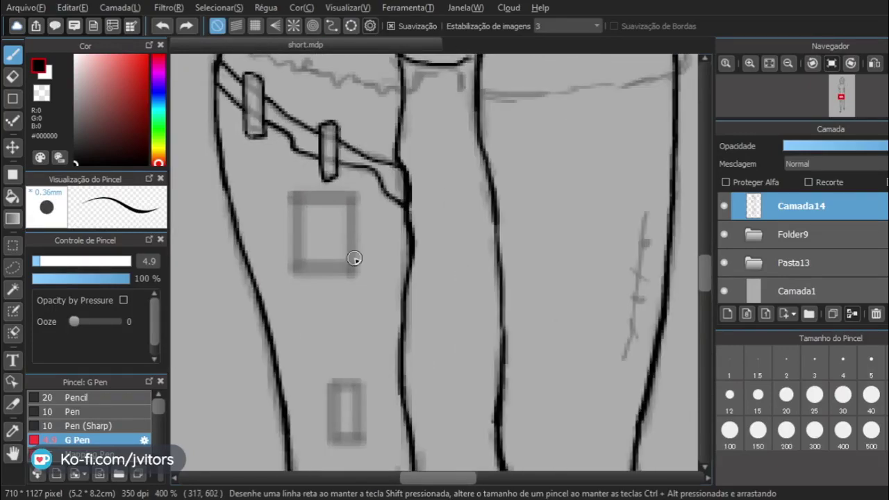
scroll(350, 253, up, 1)
scroll(320, 196, up, 1)
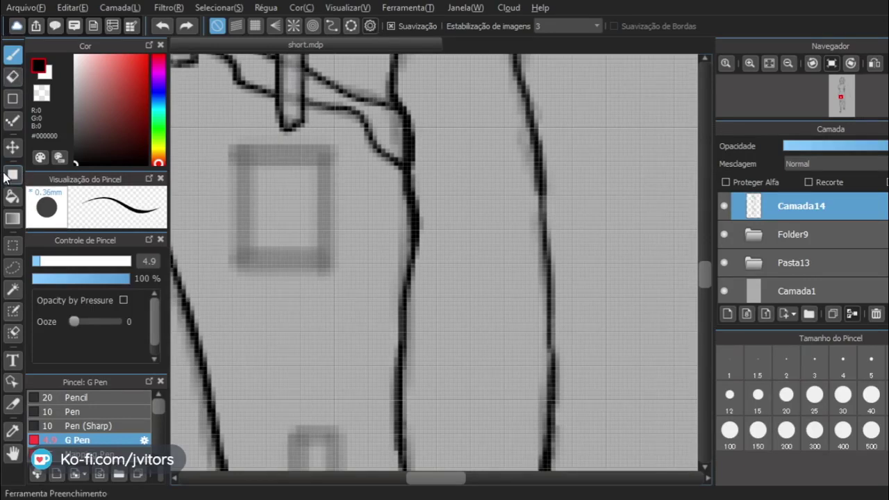
click(15, 100)
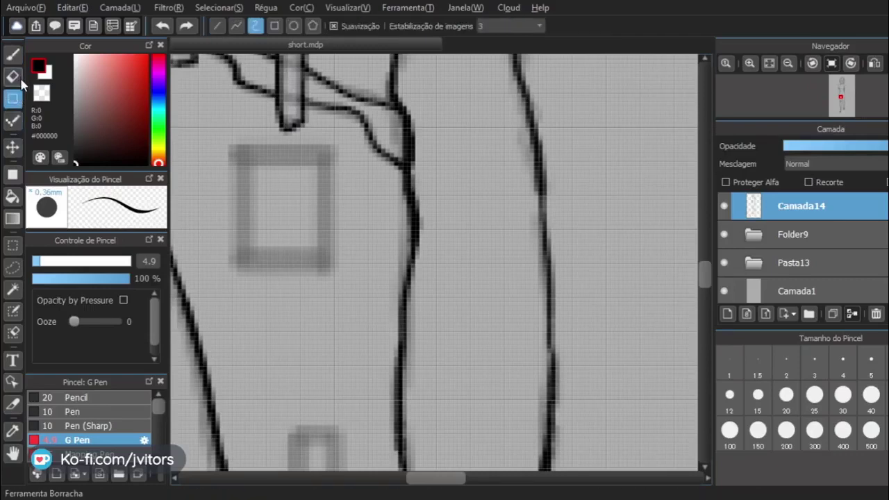
click(19, 79)
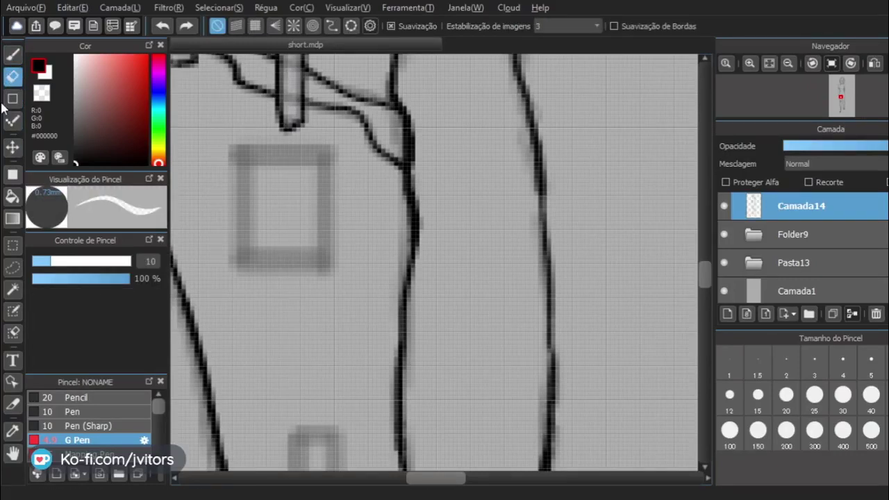
click(13, 98)
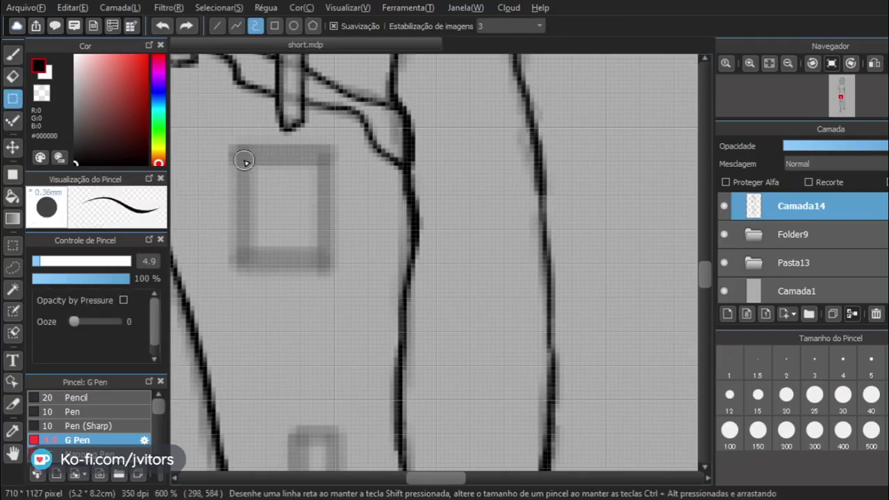
drag(240, 154, 284, 143)
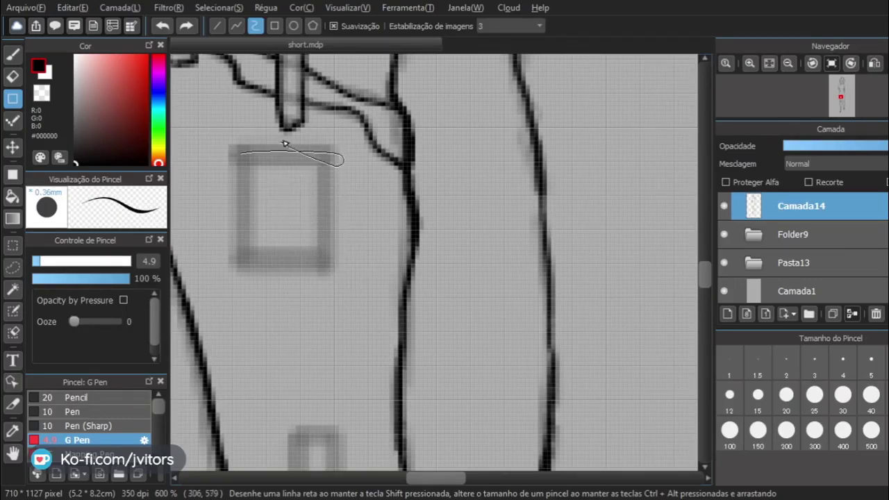
key(Escape)
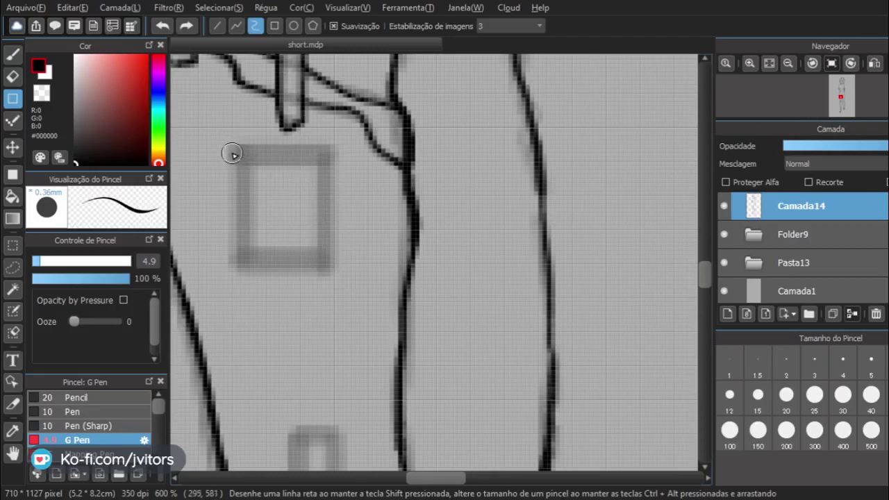
drag(242, 152, 351, 153)
click(351, 153)
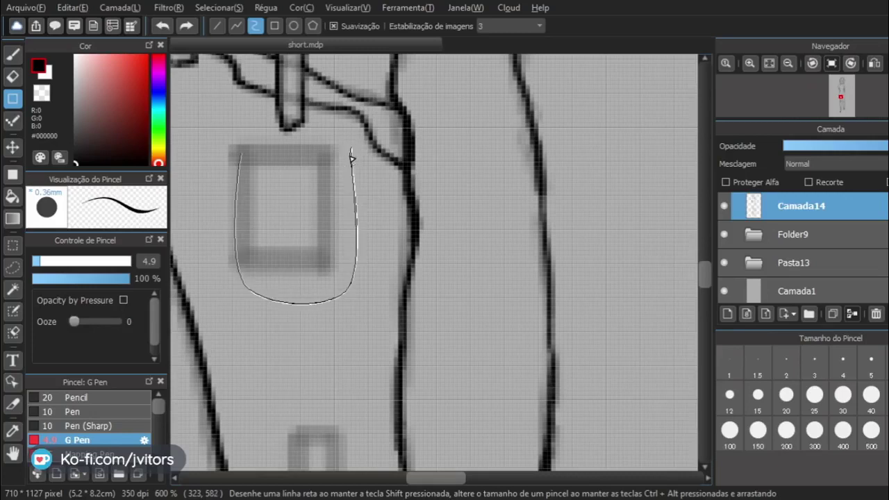
double_click(239, 155)
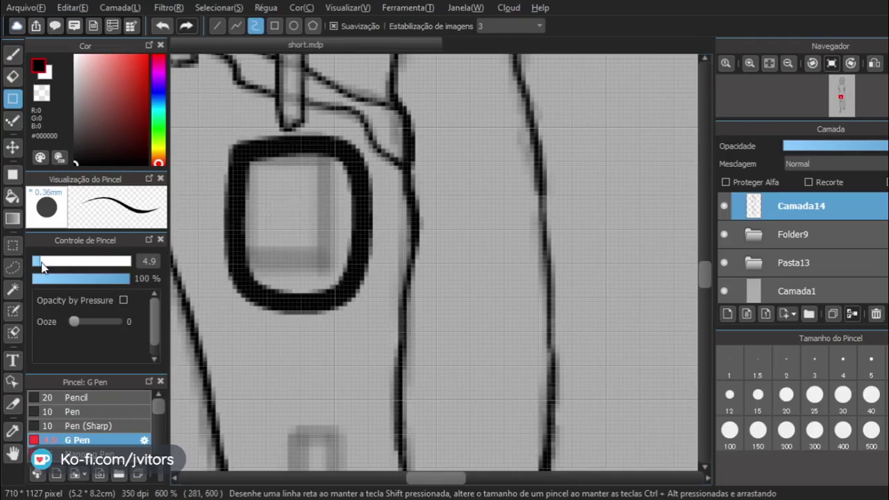
Reduce the brush size to 2, undo the thick outline, retry the closed curve around the square panel, and undo it.
drag(41, 266, 33, 270)
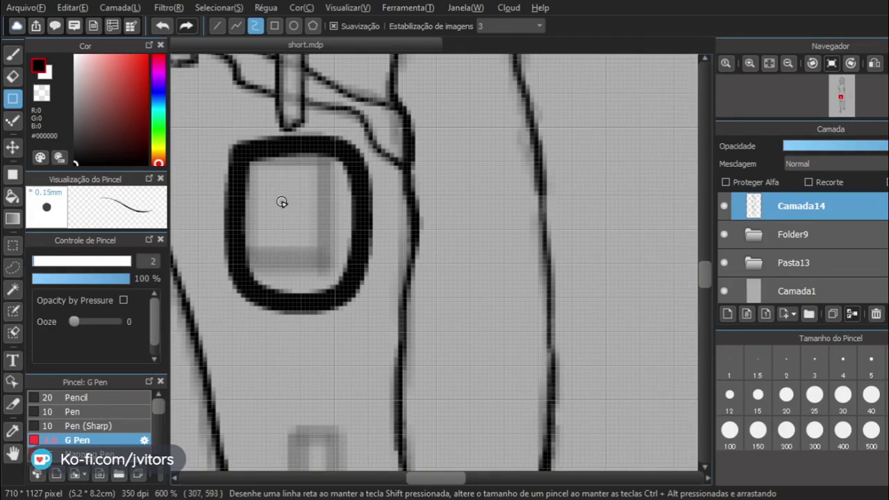
key(ctrl+z)
mouse_move(237, 157)
mouse_down()
mouse_move(227, 280)
mouse_move(253, 282)
mouse_move(246, 266)
mouse_move(319, 294)
mouse_move(343, 276)
mouse_up()
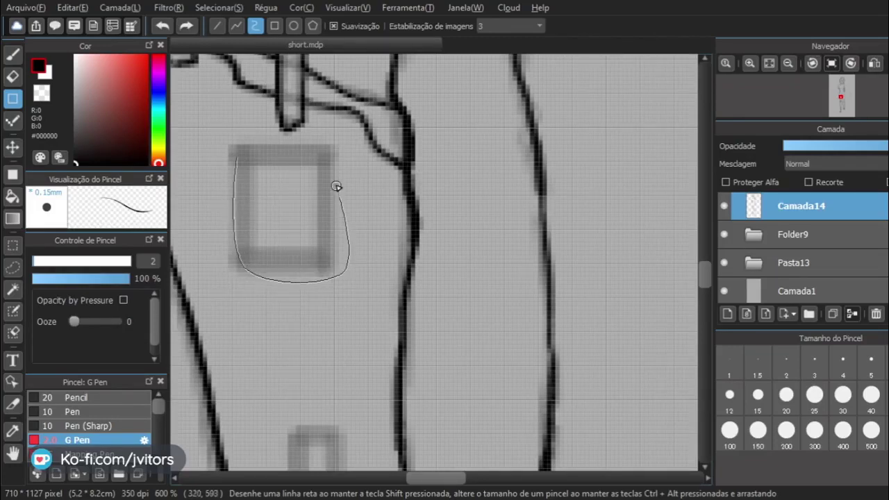
click(345, 157)
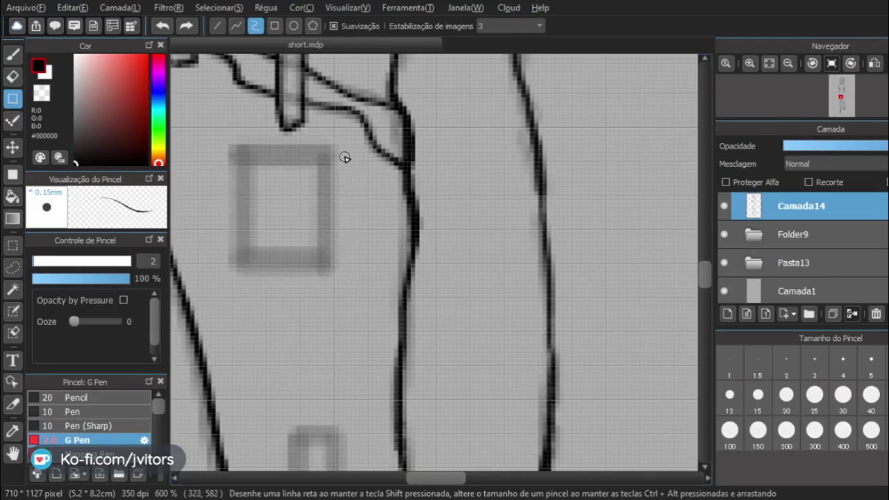
click(236, 154)
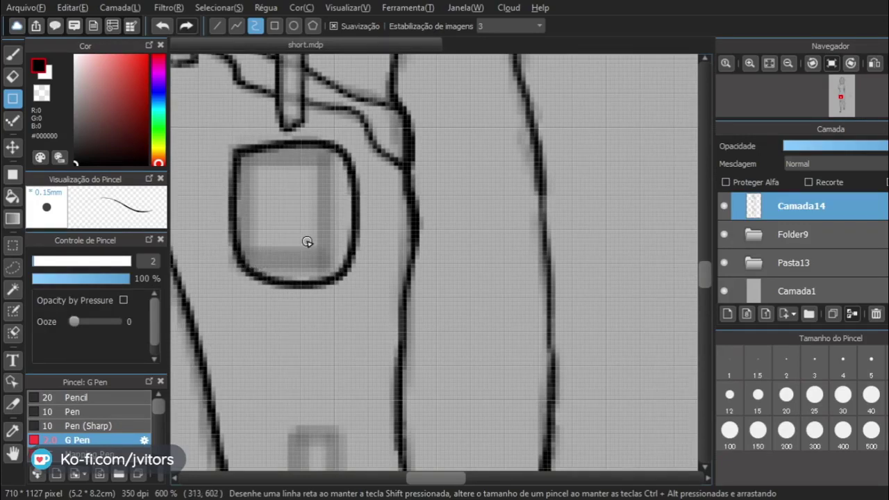
key(ctrl+z)
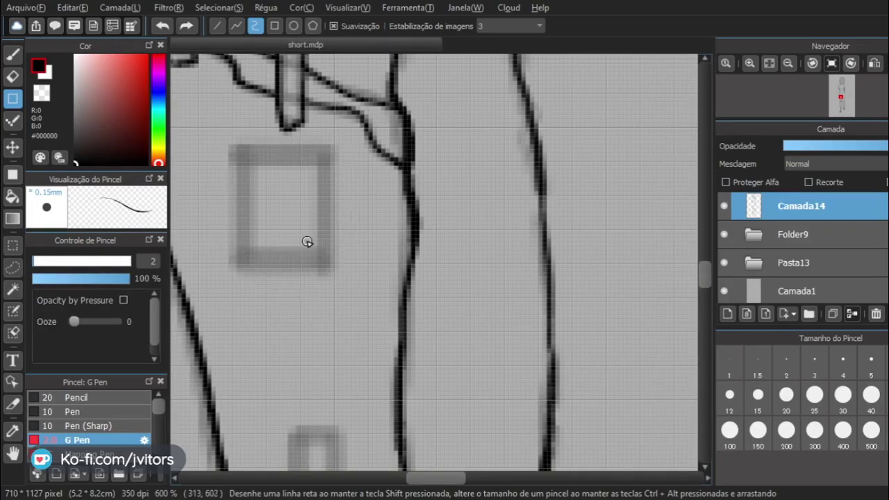
Try a shape-brush rectangle over the square panel on the thigh, and undo it.
click(274, 26)
mouse_move(257, 176)
mouse_down()
mouse_move(341, 278)
mouse_move(336, 266)
mouse_up()
key(ctrl+z)
Try a many-cornered polygon over and around the square panel on the thigh, and undo it.
click(314, 27)
click(232, 184)
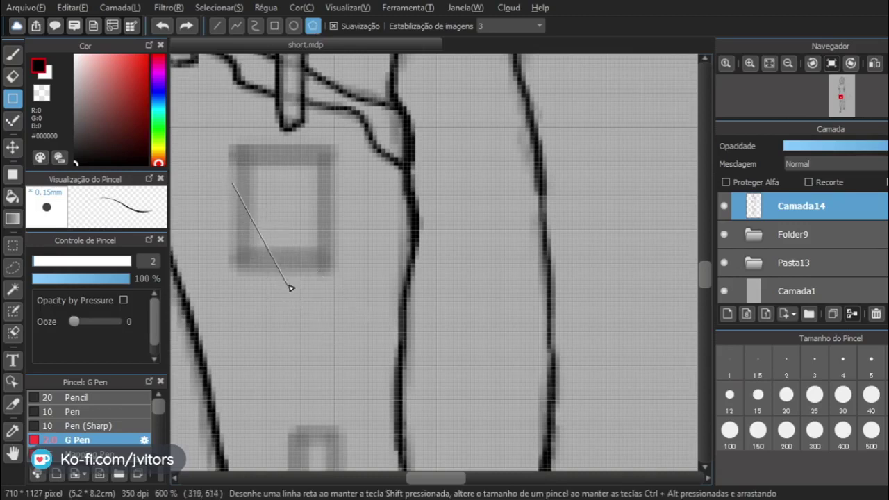
click(296, 267)
click(330, 179)
click(258, 141)
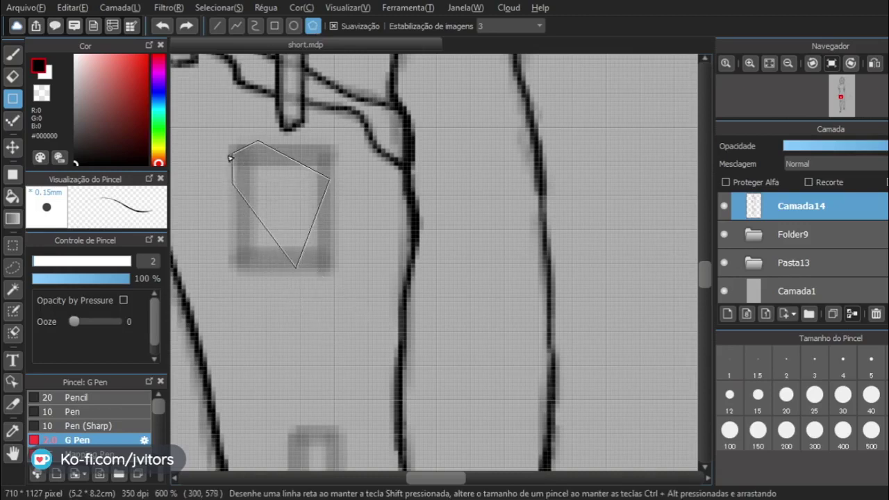
click(194, 169)
click(202, 264)
click(253, 288)
click(304, 301)
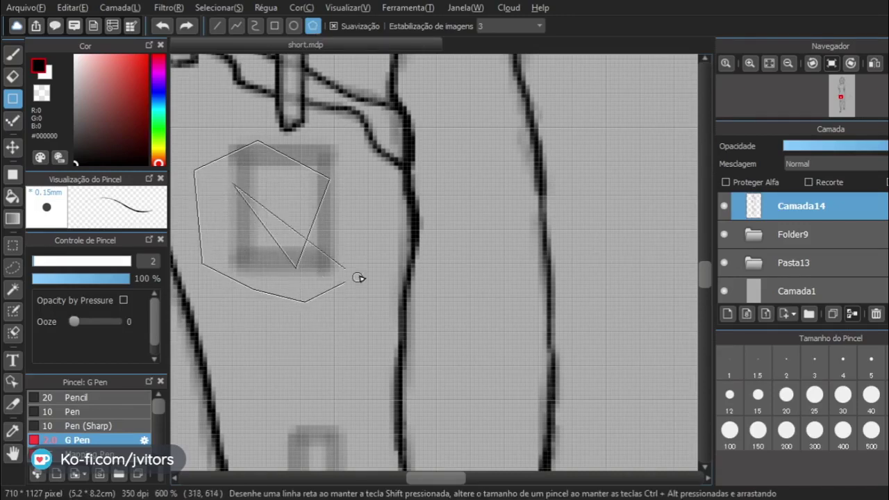
click(368, 263)
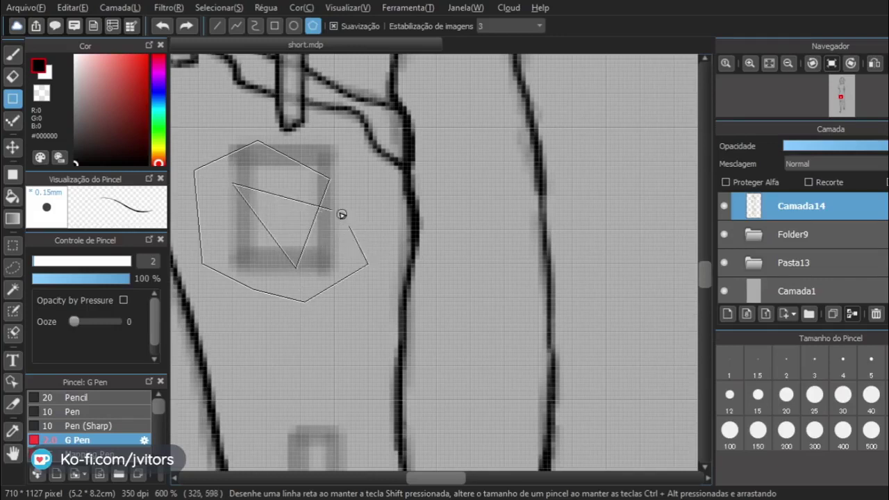
double_click(368, 189)
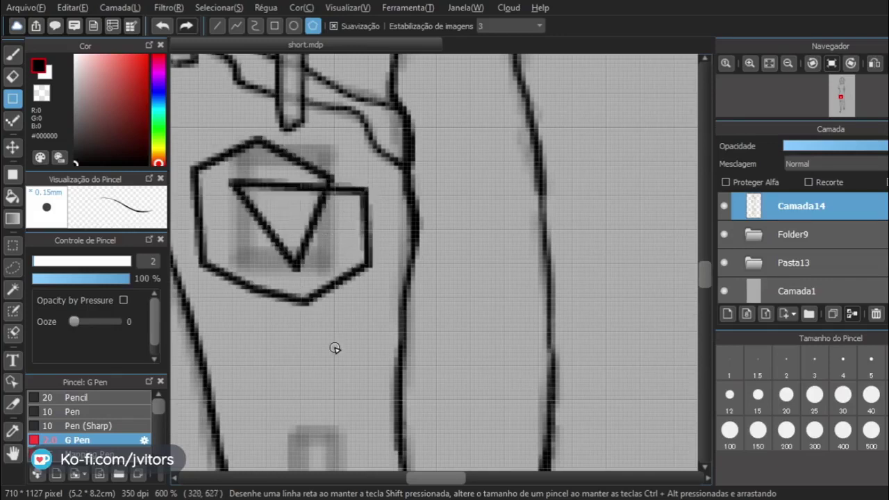
key(ctrl+z)
key(ctrl+z)
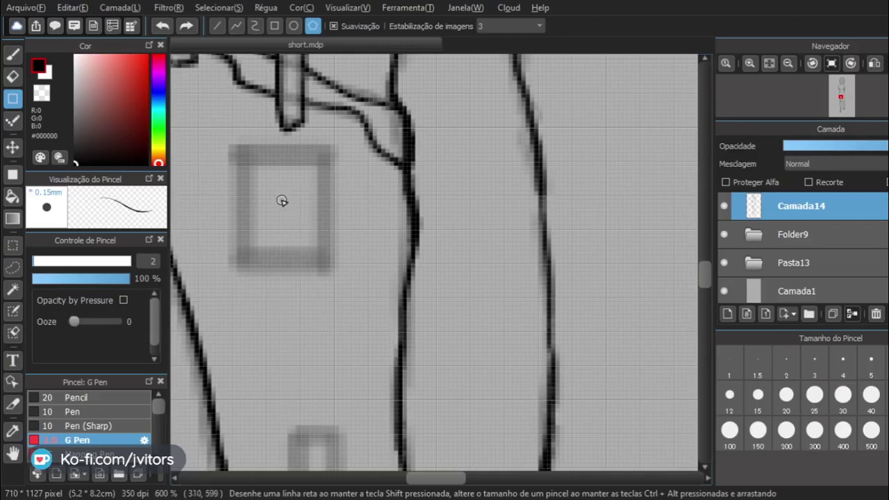
Try a polyline of straight segments across the square panel, and discard it.
click(255, 26)
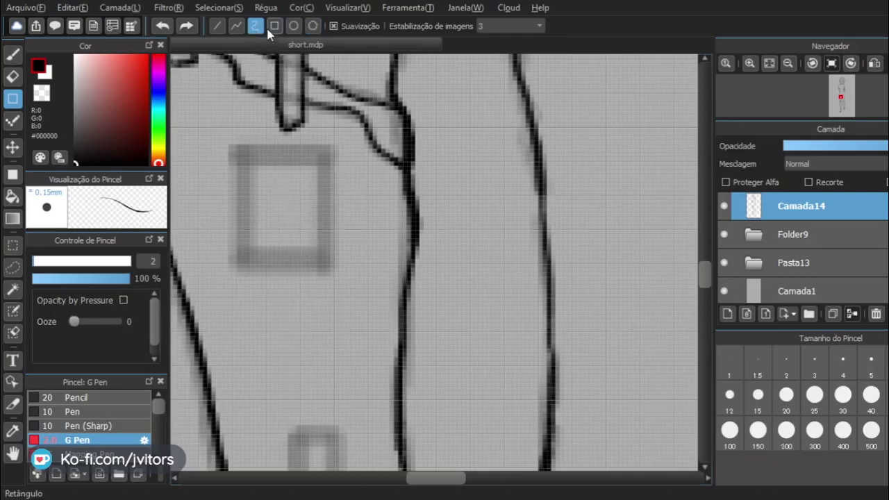
click(237, 27)
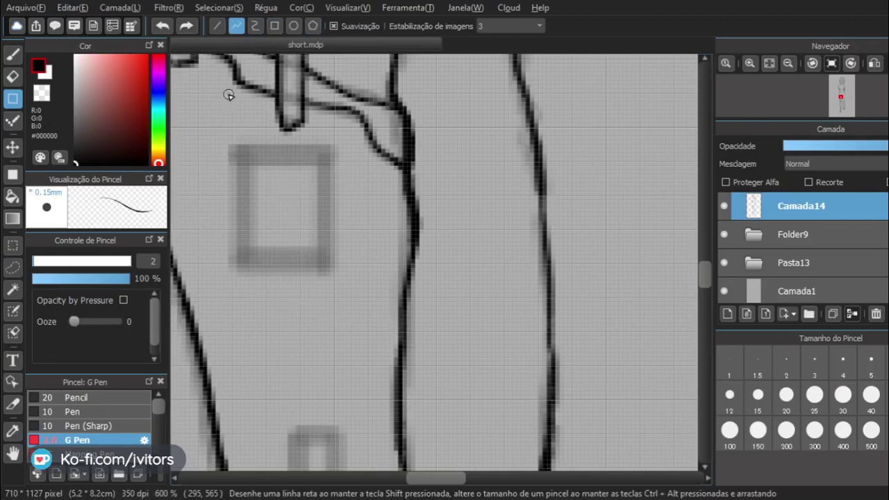
click(195, 241)
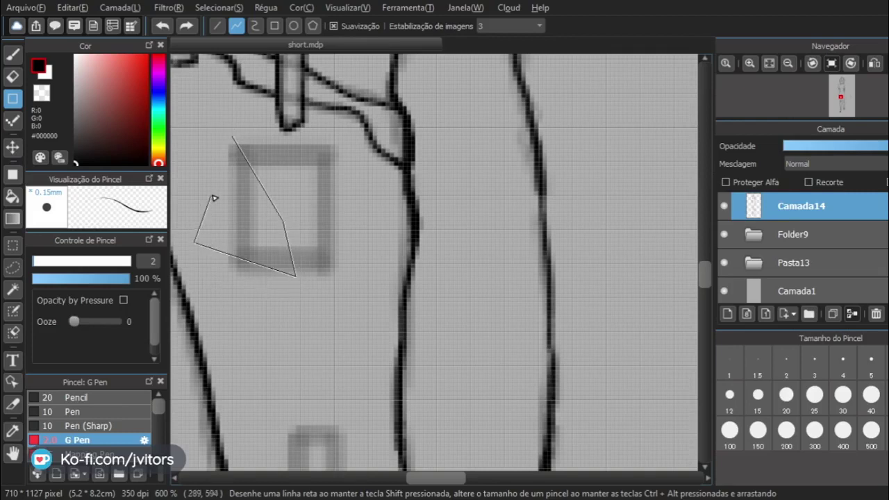
click(233, 141)
key(Escape)
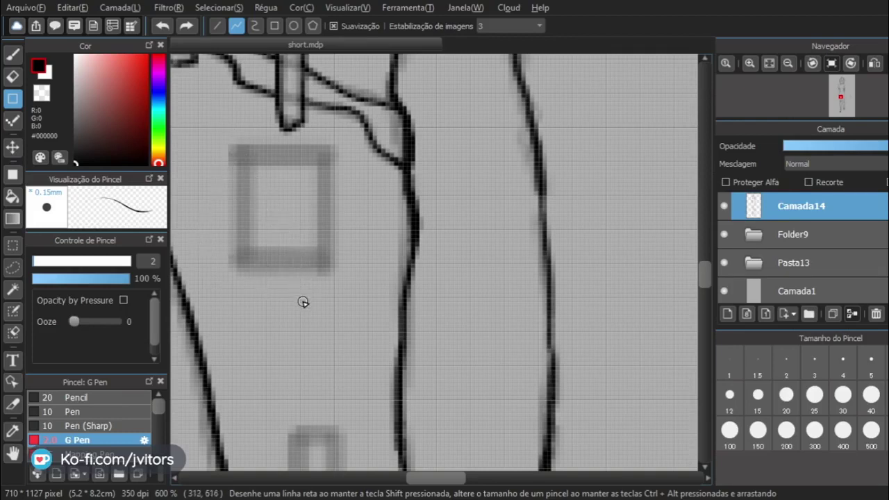
key(Escape)
Return to the brush, test a freehand stroke along the square panel's left edge, and undo it.
click(13, 54)
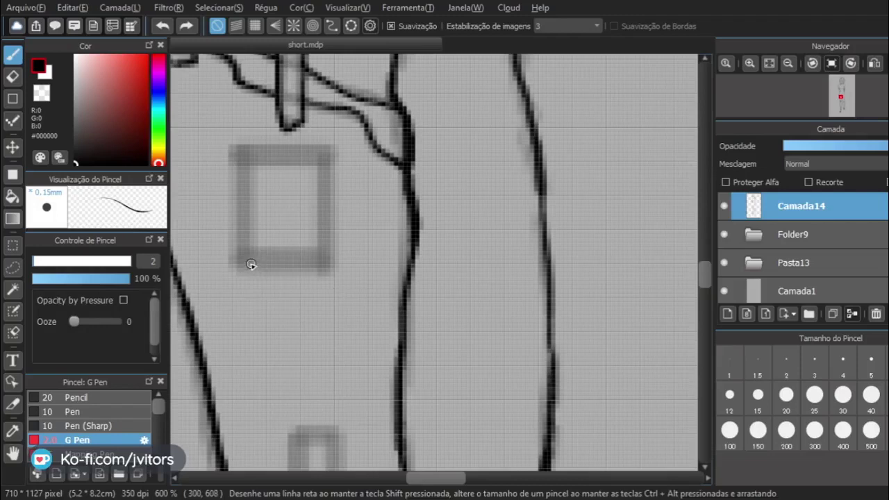
mouse_move(249, 265)
mouse_down()
mouse_move(241, 161)
mouse_move(236, 204)
mouse_move(246, 138)
mouse_up()
key(ctrl+z)
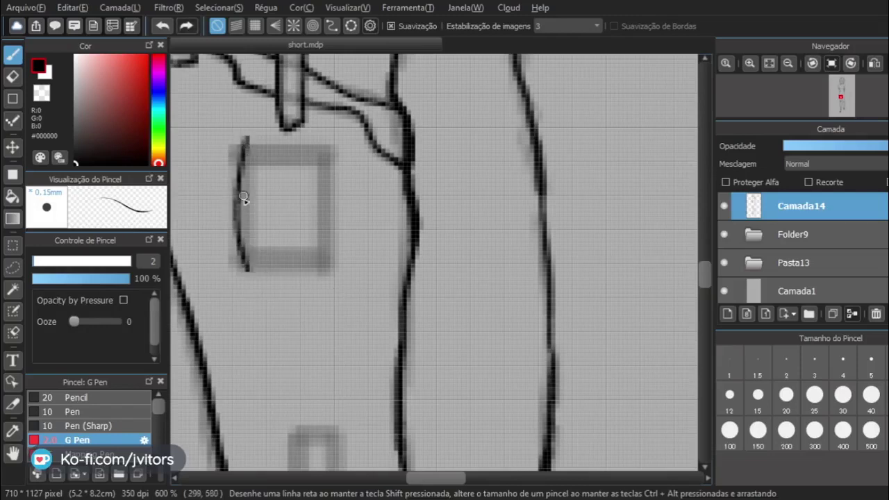
key(ctrl+z)
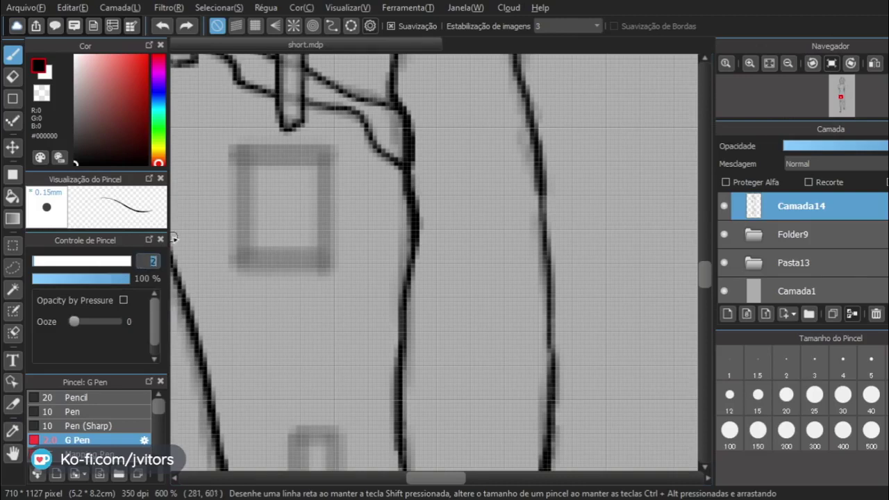
Set the G Pen brush size to 4.8.
text(4)
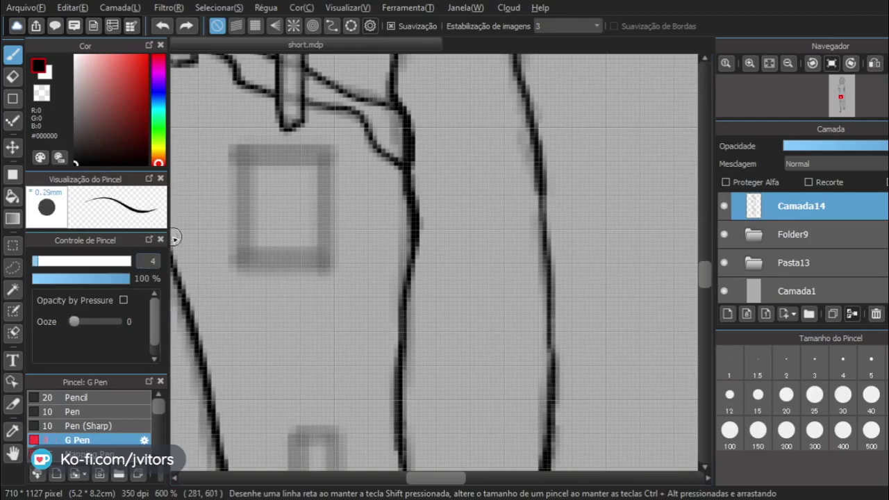
text(.)
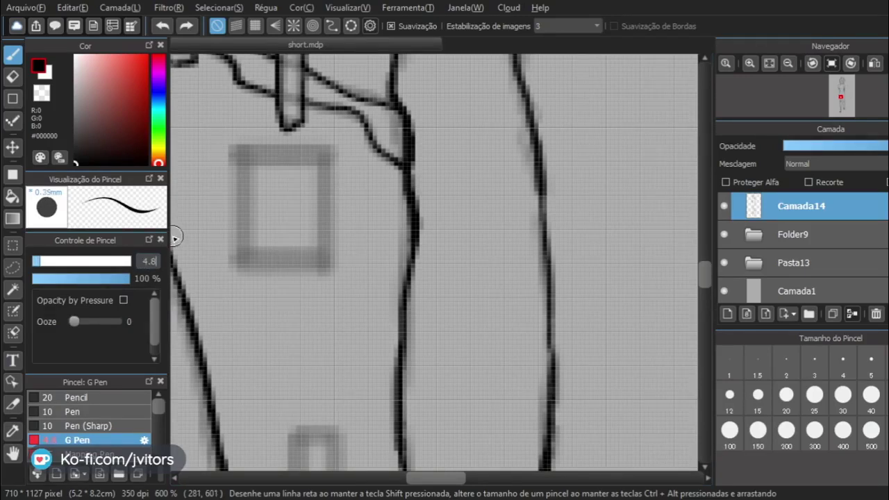
text(8)
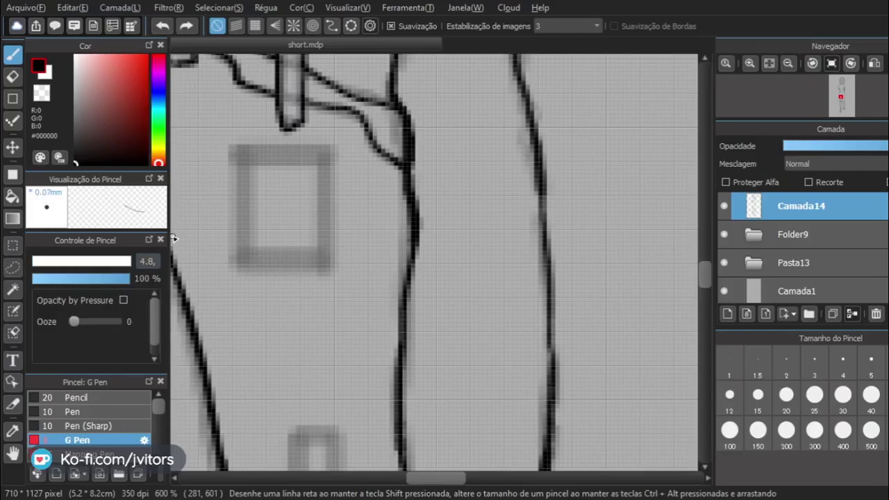
key(Return)
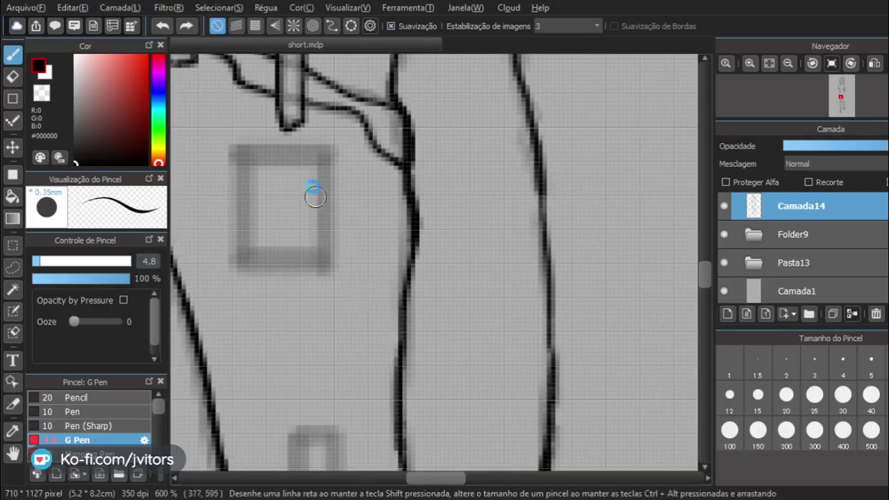
Ink the square panel's left edge with one slightly bowed freehand stroke from bottom to top, undoing and redrawing unsatisfactory attempts.
drag(315, 197, 393, 252)
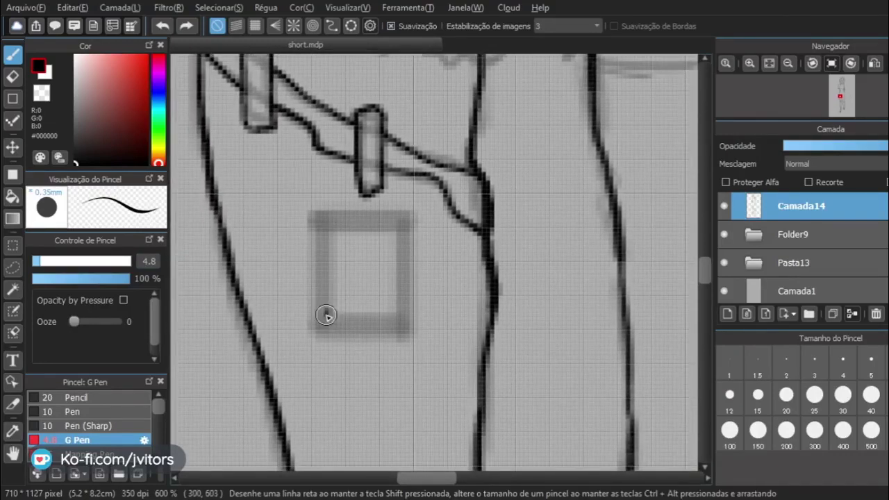
drag(326, 316, 323, 201)
key(ctrl+z)
mouse_move(323, 329)
mouse_down()
mouse_move(311, 273)
mouse_move(325, 202)
mouse_up()
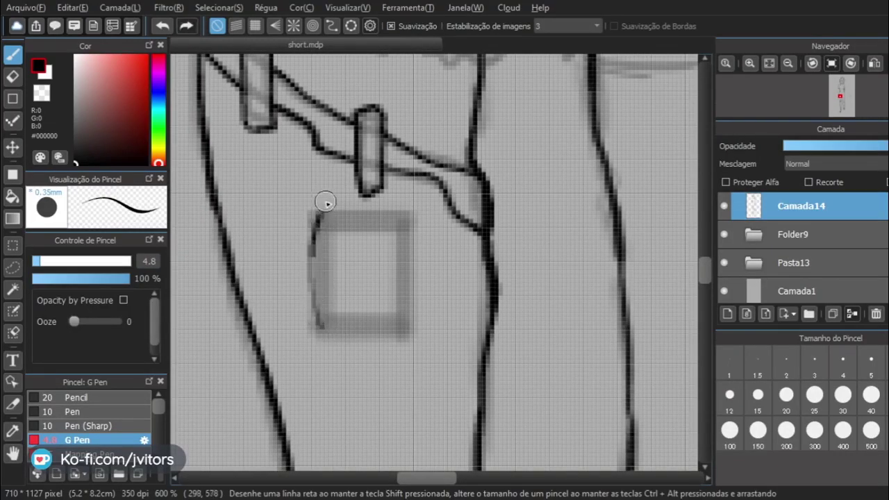
key(ctrl+z)
mouse_move(324, 326)
mouse_down()
mouse_move(311, 268)
mouse_move(321, 207)
mouse_up()
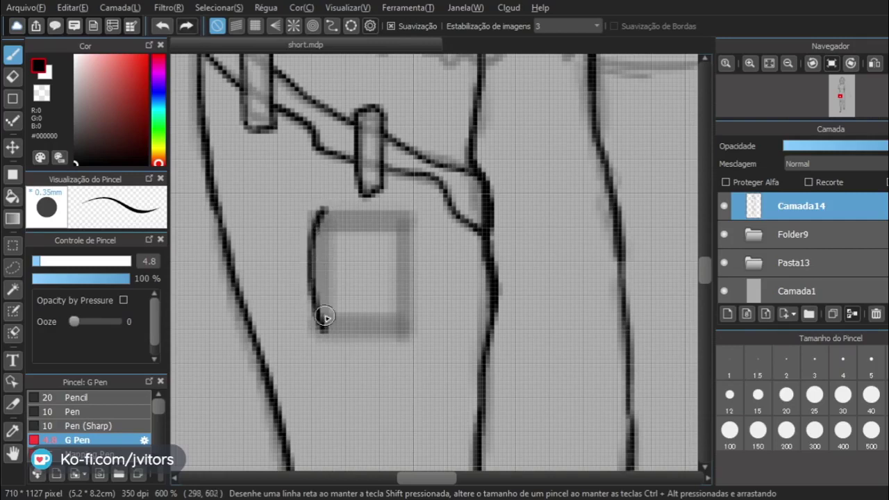
key(ctrl+z)
mouse_move(323, 324)
mouse_down()
mouse_move(323, 210)
mouse_move(382, 214)
mouse_up()
key(ctrl+z)
mouse_move(323, 327)
mouse_down()
mouse_move(312, 274)
mouse_move(325, 205)
mouse_up()
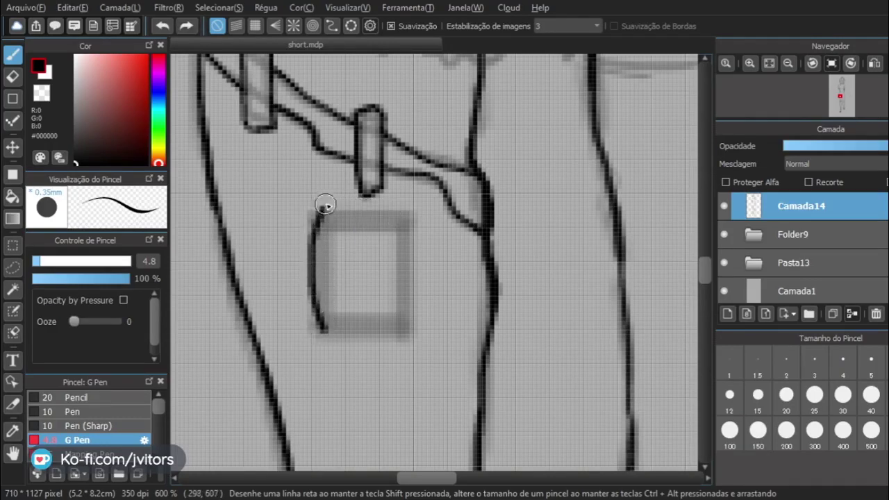
mouse_move(326, 327)
mouse_down()
mouse_move(379, 337)
mouse_move(420, 320)
mouse_up()
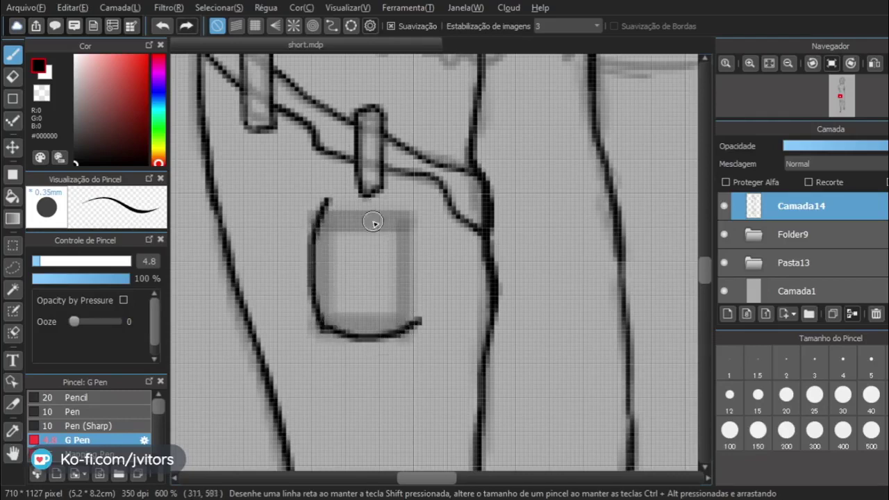
mouse_move(326, 204)
mouse_down()
mouse_move(377, 207)
mouse_move(400, 221)
mouse_up()
key(ctrl+z)
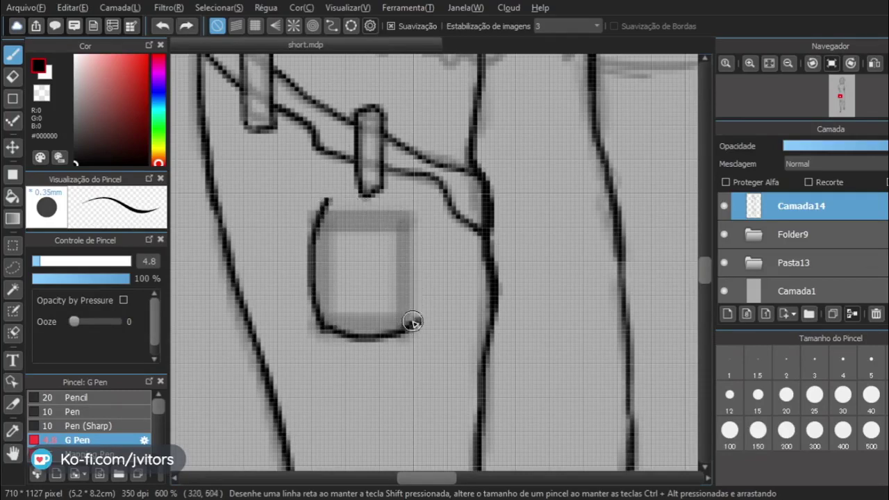
drag(407, 322, 397, 208)
key(ctrl+z)
key(ctrl+z)
key(ctrl+z)
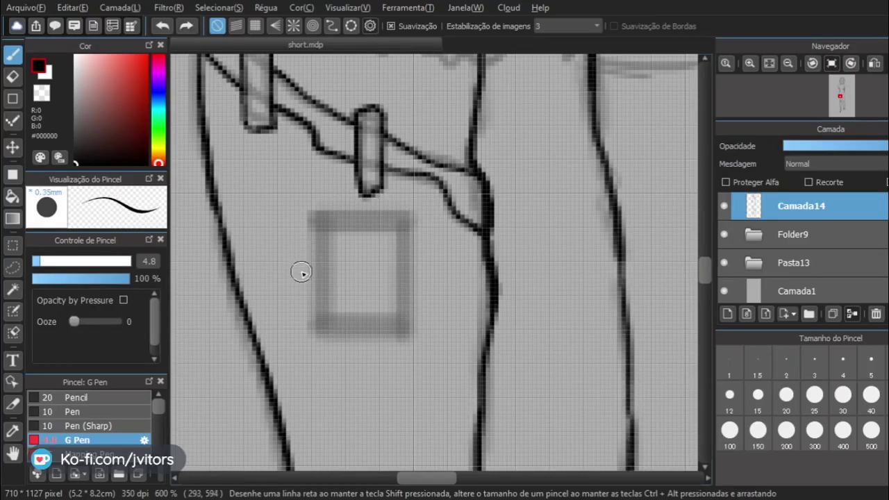
Ink the thigh's square panel outline with four slightly bowed strokes along its left, right, bottom and top edges, meeting in rounded corners.
mouse_move(320, 332)
mouse_down()
mouse_move(326, 220)
mouse_move(319, 234)
mouse_up()
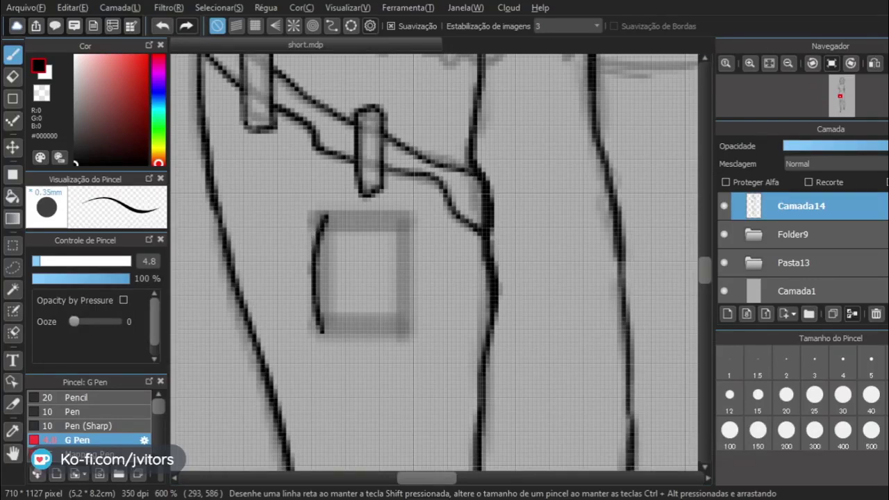
drag(344, 241, 330, 183)
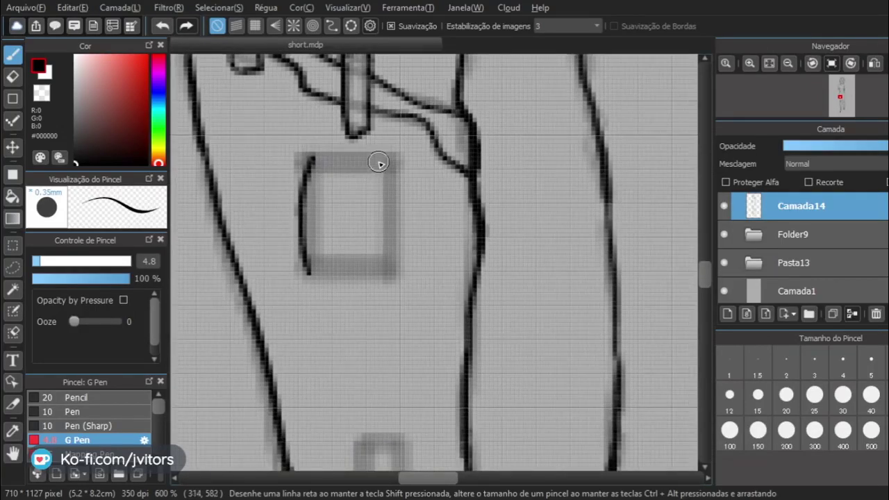
mouse_move(378, 162)
mouse_down()
mouse_move(391, 220)
mouse_move(379, 271)
mouse_up()
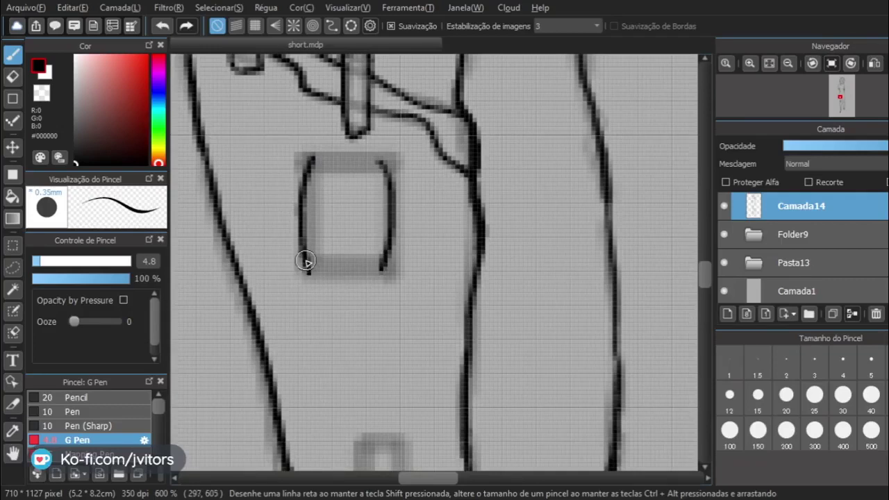
drag(308, 266, 386, 270)
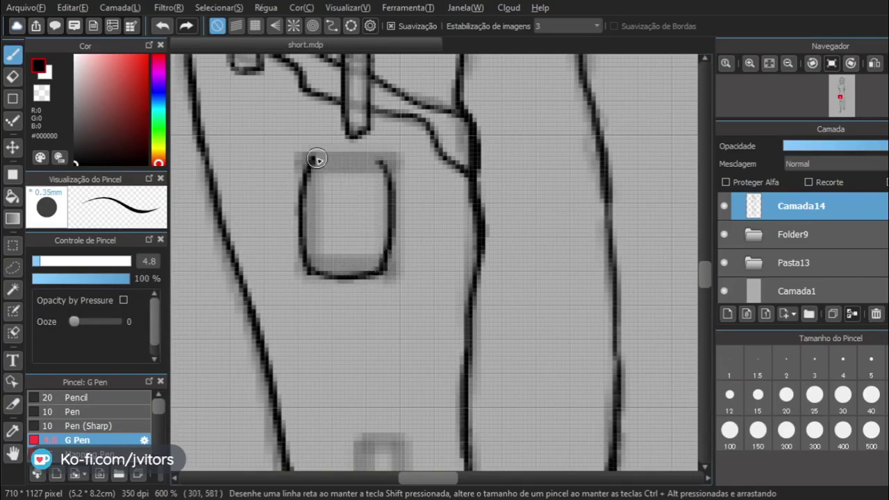
mouse_move(308, 167)
mouse_down()
mouse_move(383, 163)
mouse_move(350, 155)
mouse_move(307, 168)
mouse_move(309, 182)
mouse_up()
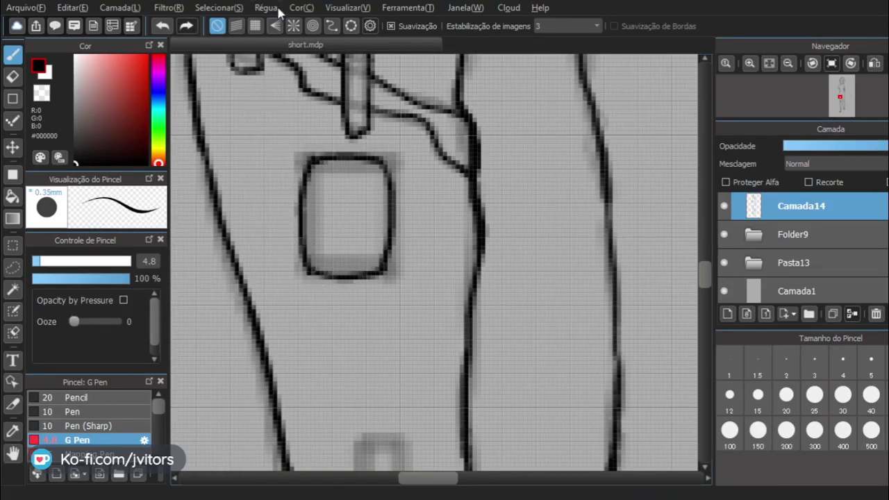
Ink one small rivet dot inside each of the four corners of the square thigh panel.
drag(326, 258, 320, 229)
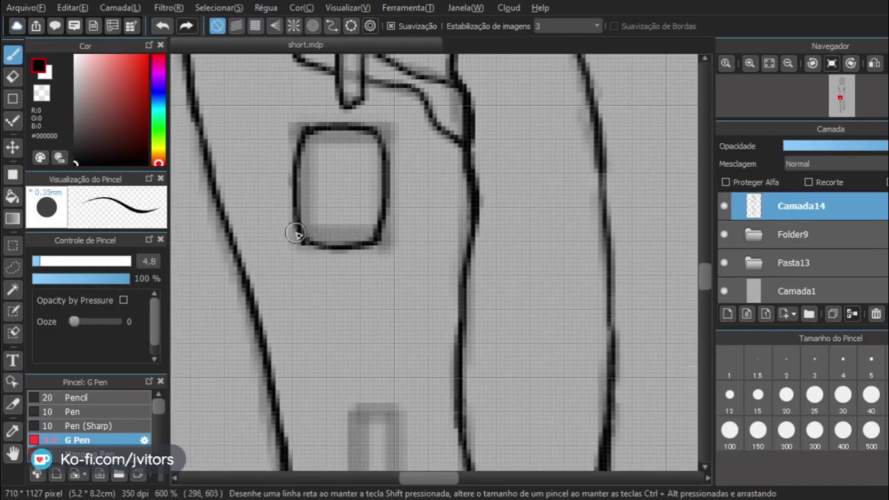
click(318, 228)
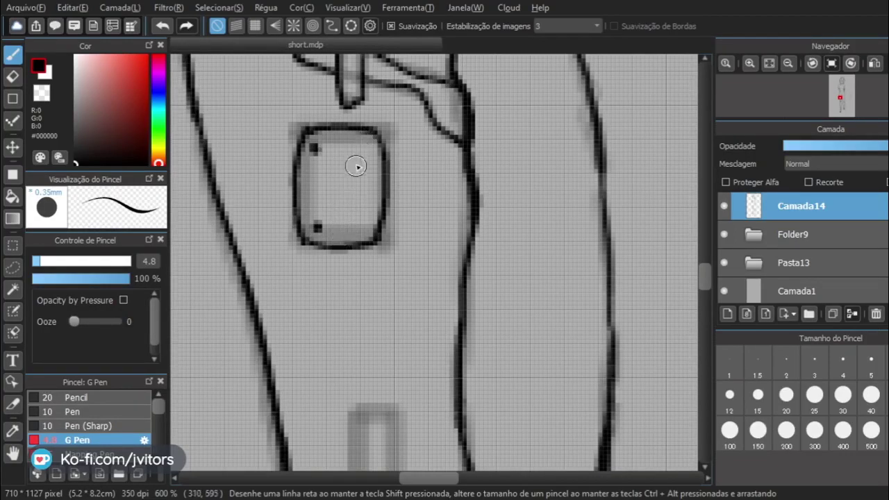
click(367, 148)
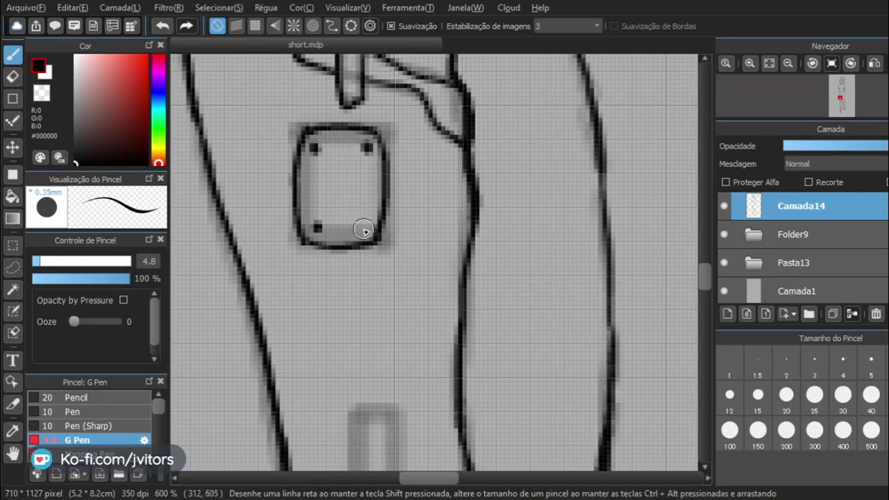
click(364, 228)
Ink the small rectangular panel above the knee as a rounded outline, redrawing poor strokes, with one rivet dot at its top and one at its bottom.
drag(358, 308, 341, 103)
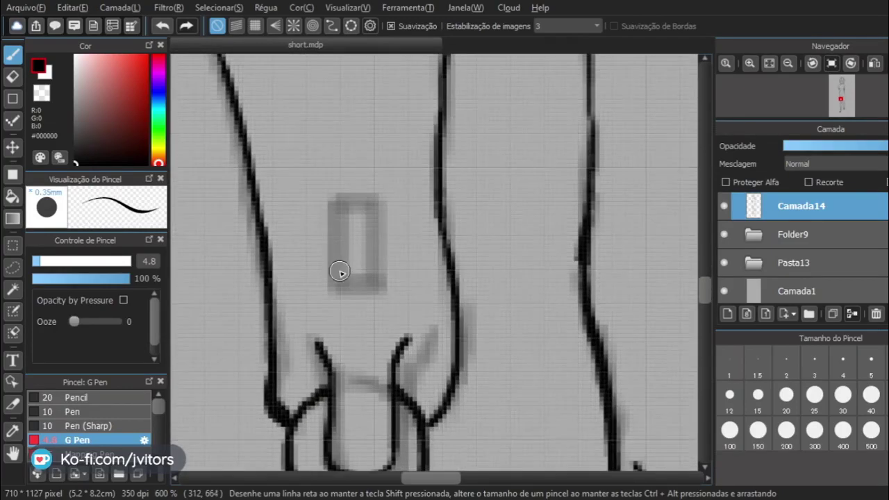
mouse_move(338, 282)
mouse_down()
mouse_move(335, 200)
mouse_move(376, 207)
mouse_move(372, 276)
mouse_move(372, 195)
mouse_move(381, 238)
mouse_move(370, 284)
mouse_move(335, 244)
mouse_move(333, 277)
mouse_move(377, 277)
mouse_move(386, 255)
mouse_move(370, 249)
mouse_move(343, 279)
mouse_move(376, 280)
mouse_move(371, 285)
mouse_move(381, 234)
mouse_move(374, 207)
mouse_move(337, 200)
mouse_move(382, 201)
mouse_up()
key(ctrl+z)
key(ctrl+z)
key(ctrl+z)
key(ctrl+z)
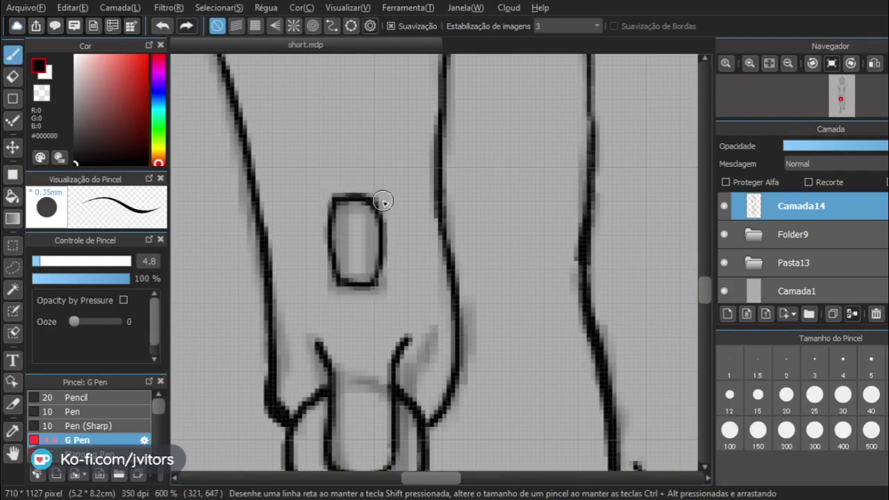
click(355, 211)
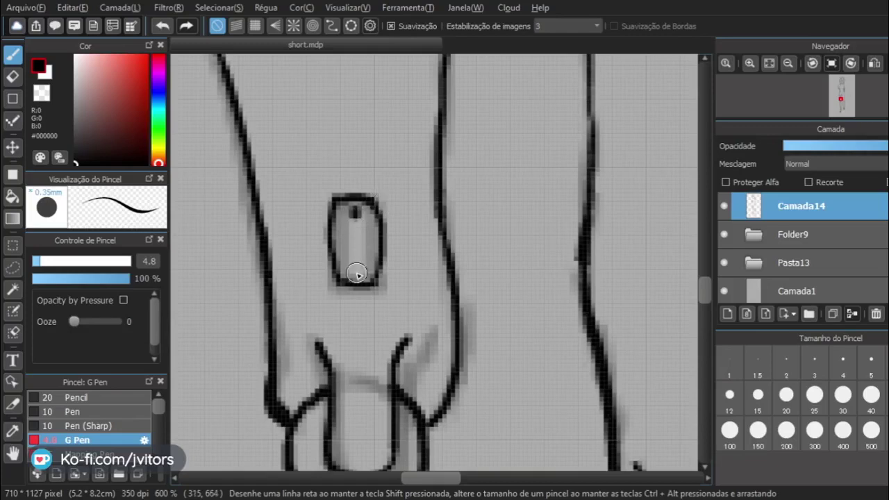
click(357, 270)
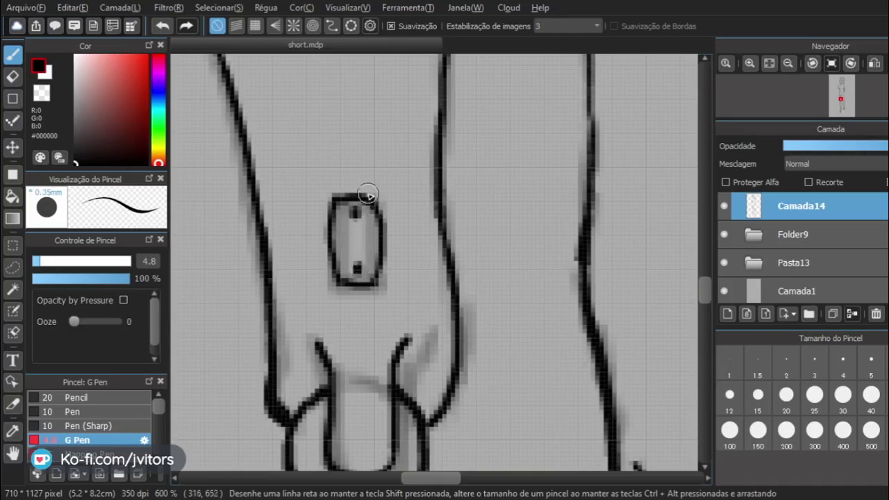
Examine the whole figure from the legs up to the neck and shoulders for sketch details still without ink.
scroll(371, 89, down, 4)
scroll(298, 286, down, 2)
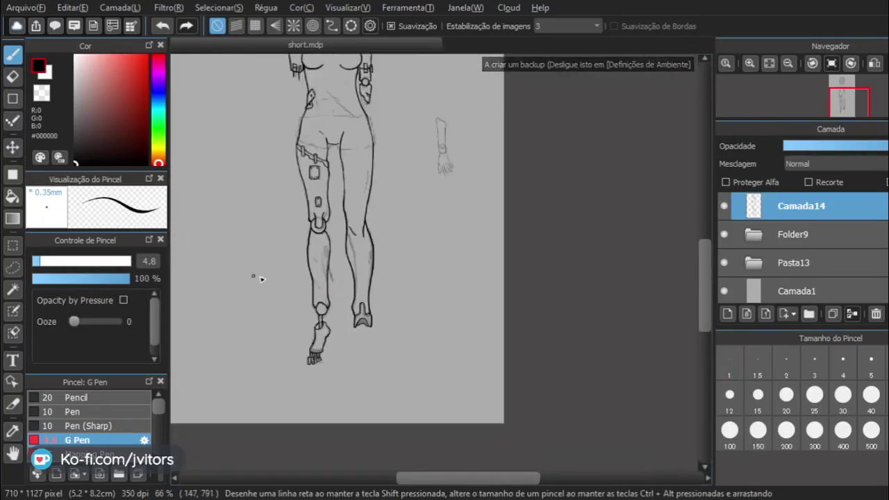
scroll(382, 272, up, 1)
drag(347, 204, 410, 495)
drag(419, 295, 418, 348)
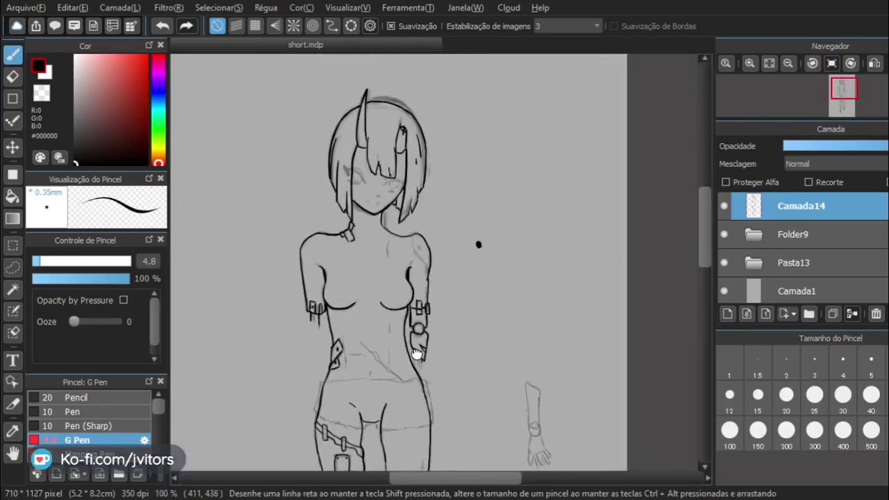
scroll(396, 257, up, 5)
drag(397, 258, 655, 365)
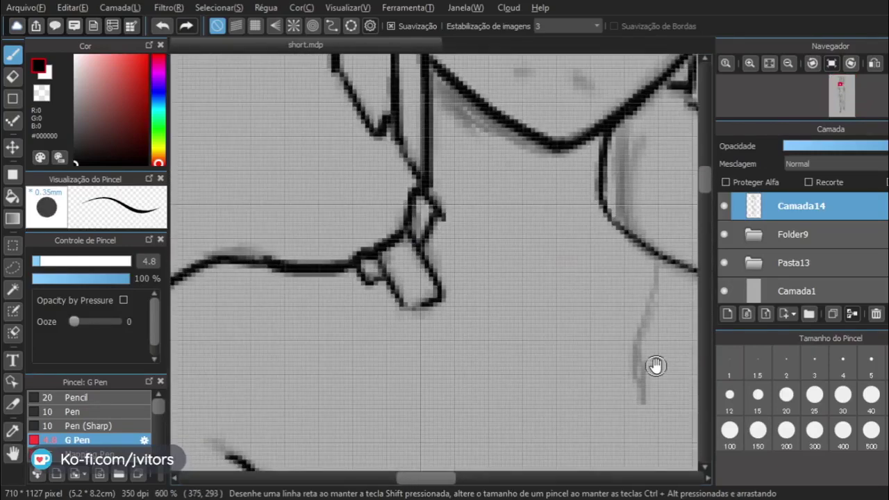
drag(265, 333, 261, 336)
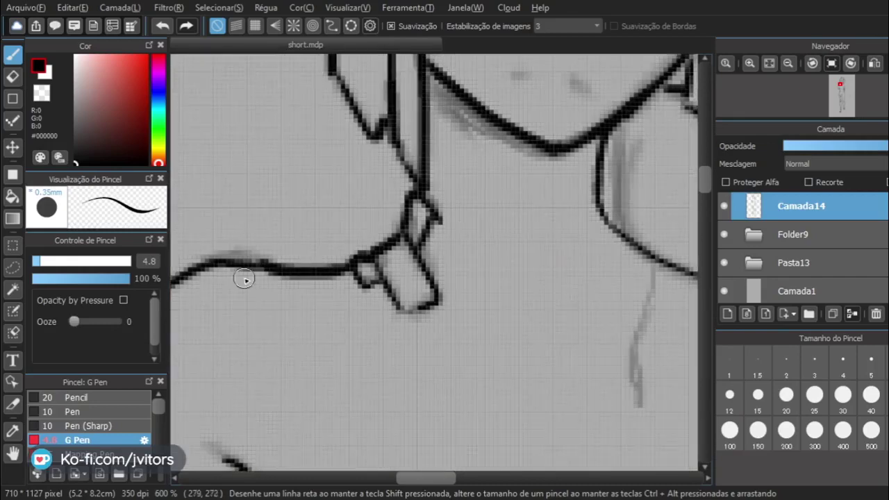
scroll(244, 279, down, 3)
scroll(250, 280, down, 5)
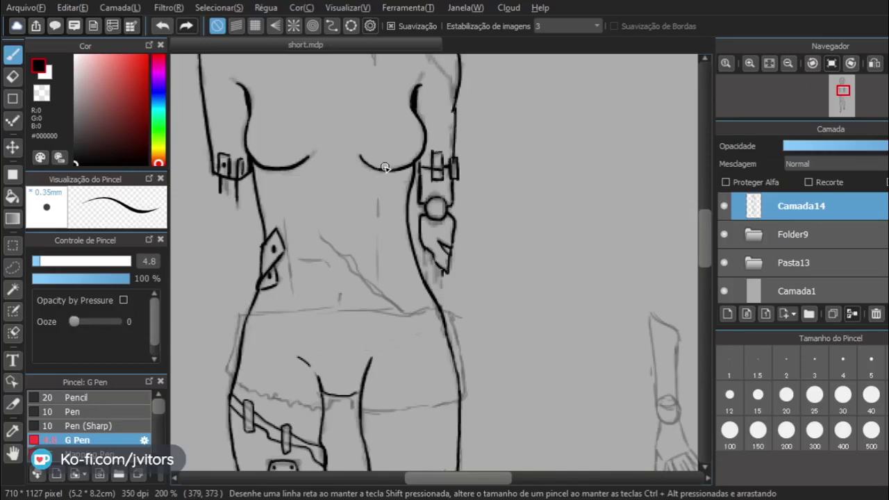
Ink the navel as a short slanted mark over the sketch on the abdomen, replacing the first attempt.
scroll(361, 291, down, 3)
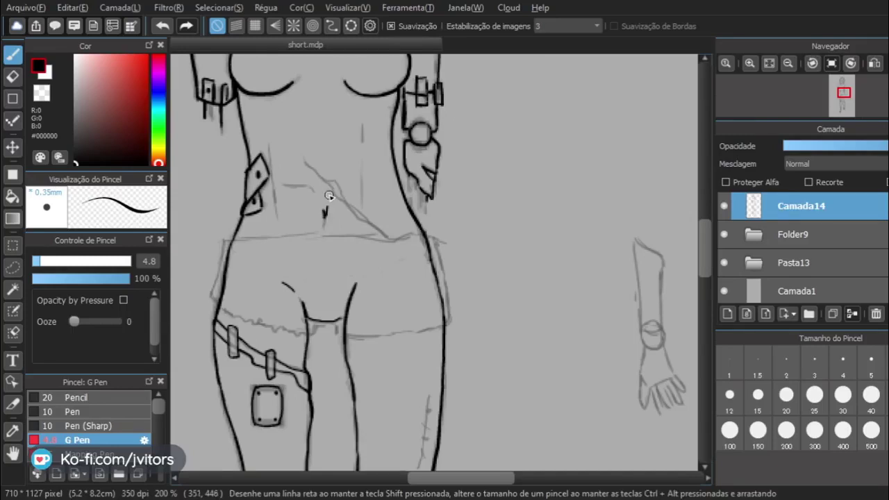
key(ctrl+z)
drag(327, 205, 324, 213)
drag(316, 182, 317, 245)
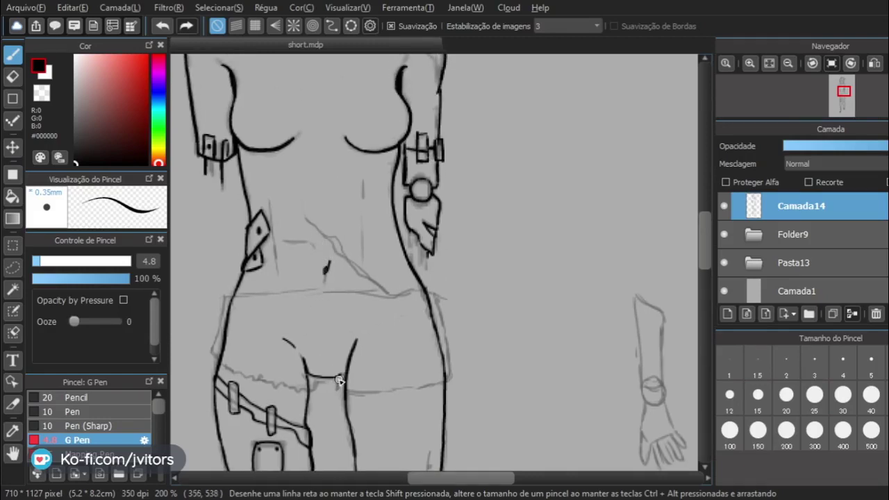
Ink the thin crack running down from the neck-shoulder line onto the upper chest, redrawing poor strokes and thickening its lower end.
mouse_move(357, 222)
mouse_down()
mouse_move(365, 274)
mouse_move(351, 343)
mouse_up()
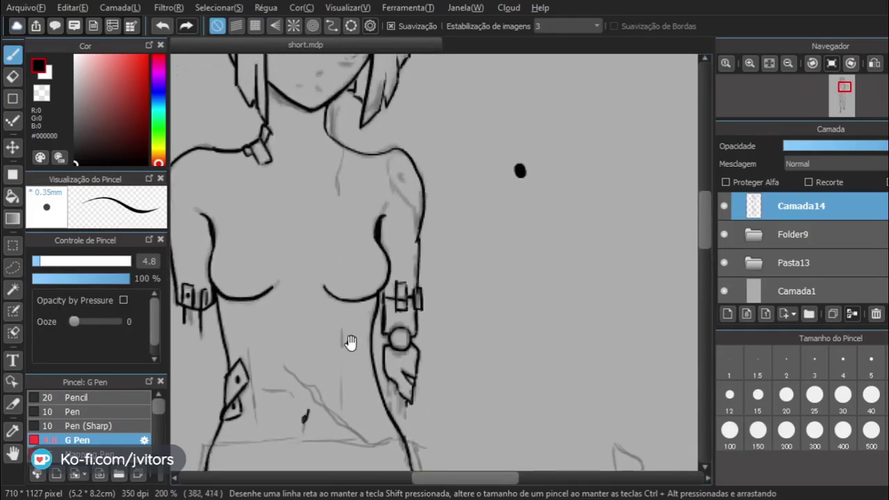
scroll(337, 133, up, 3)
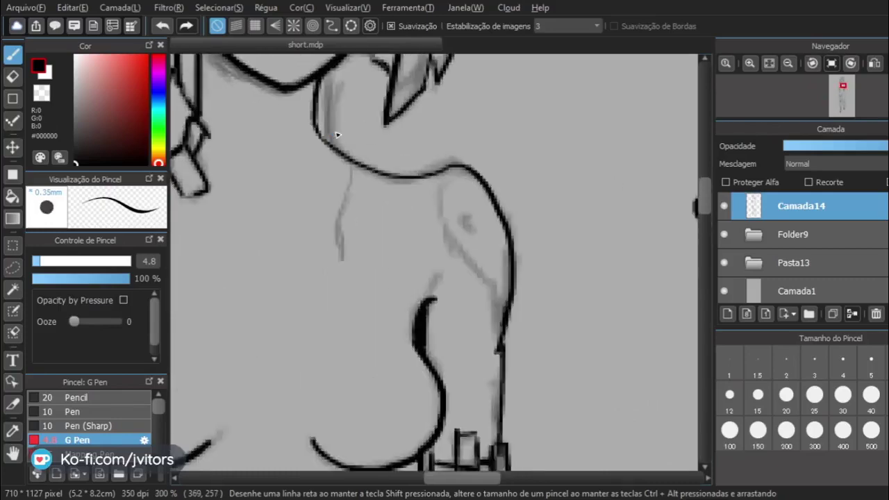
drag(336, 238, 345, 200)
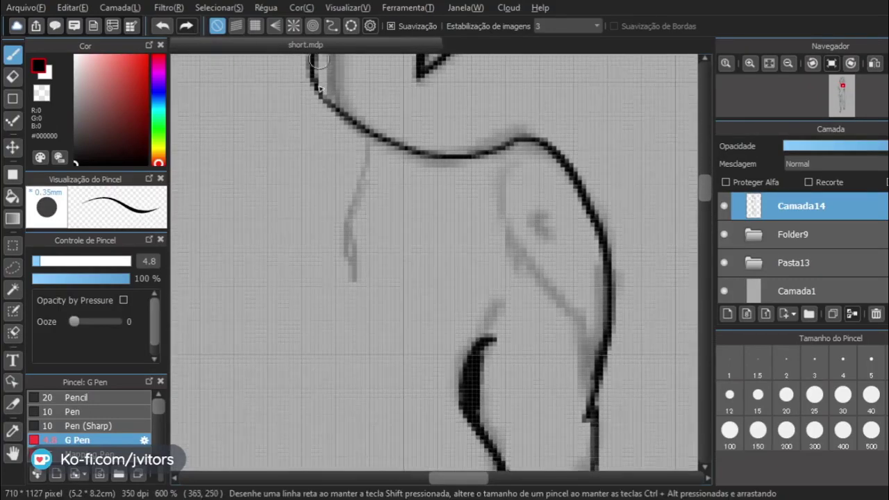
mouse_move(368, 134)
mouse_down()
mouse_move(340, 237)
mouse_move(350, 281)
mouse_up()
key(ctrl+z)
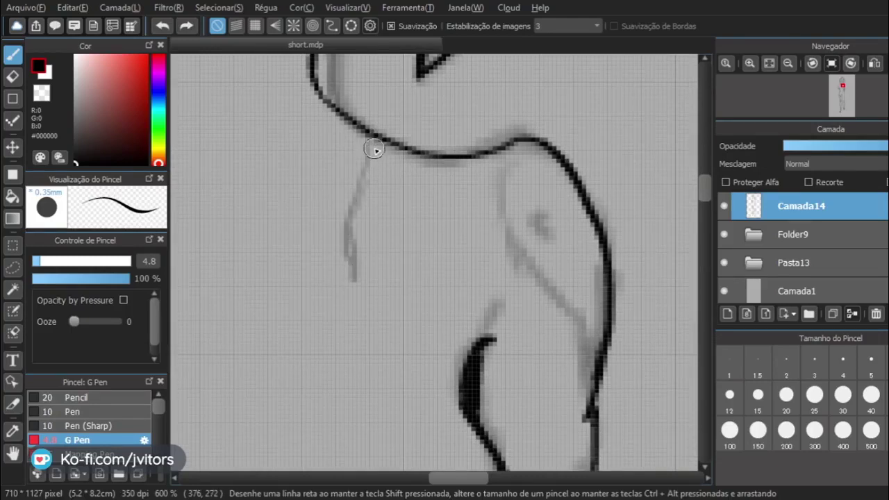
mouse_move(367, 133)
mouse_down()
mouse_move(345, 225)
mouse_move(354, 278)
mouse_up()
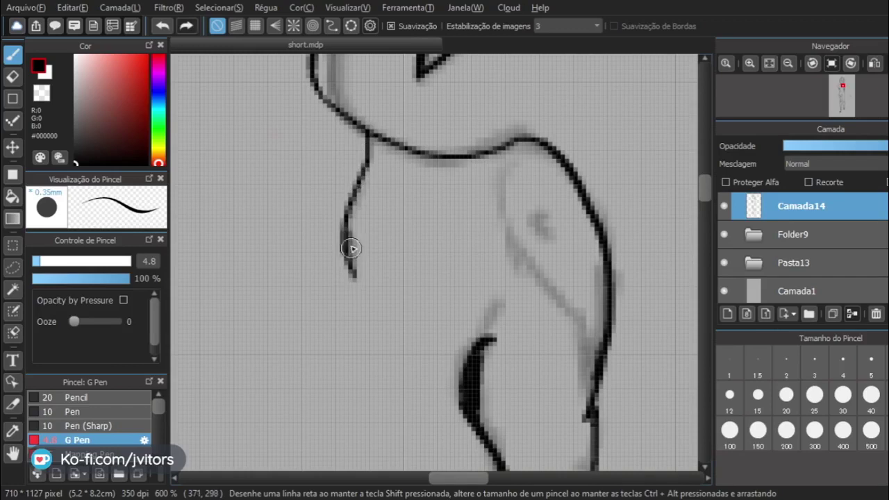
key(ctrl+z)
drag(353, 227, 354, 278)
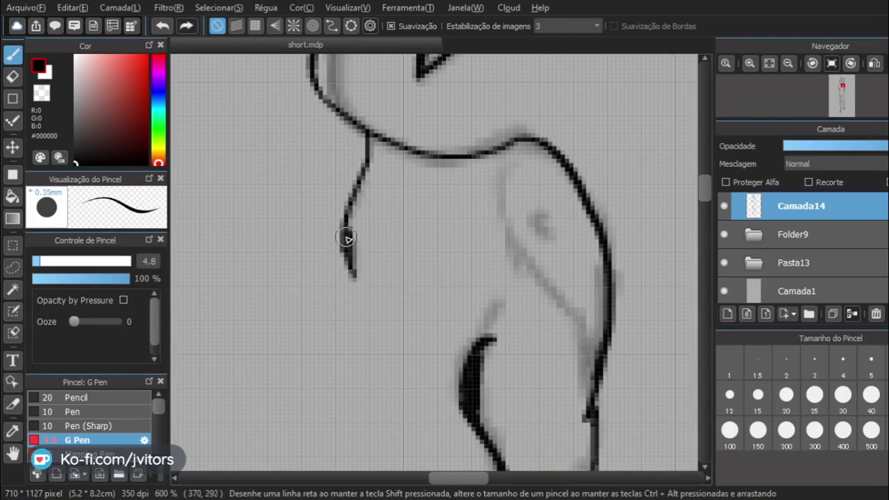
Ink the lower edge of the diagonal crack across the abdomen down towards the waistline, undoing and redrawing unsatisfactory strokes.
scroll(346, 244, down, 3)
scroll(347, 245, down, 1)
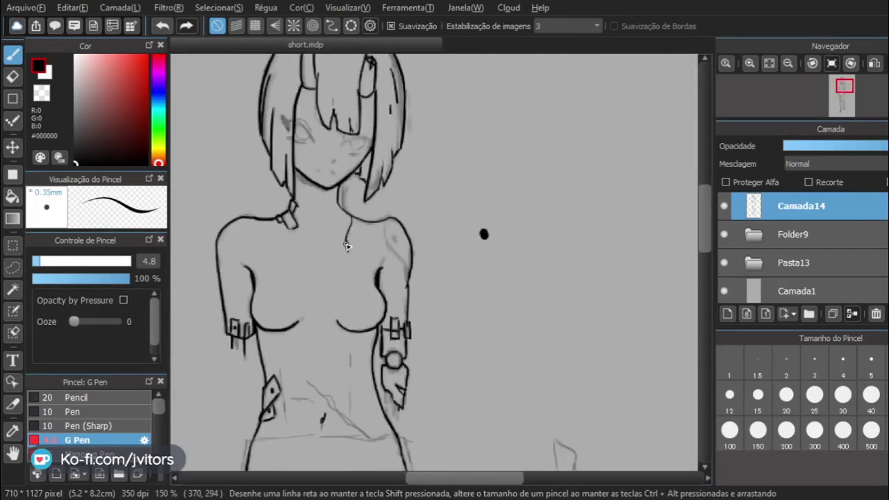
drag(319, 336, 342, 138)
scroll(383, 136, up, 3)
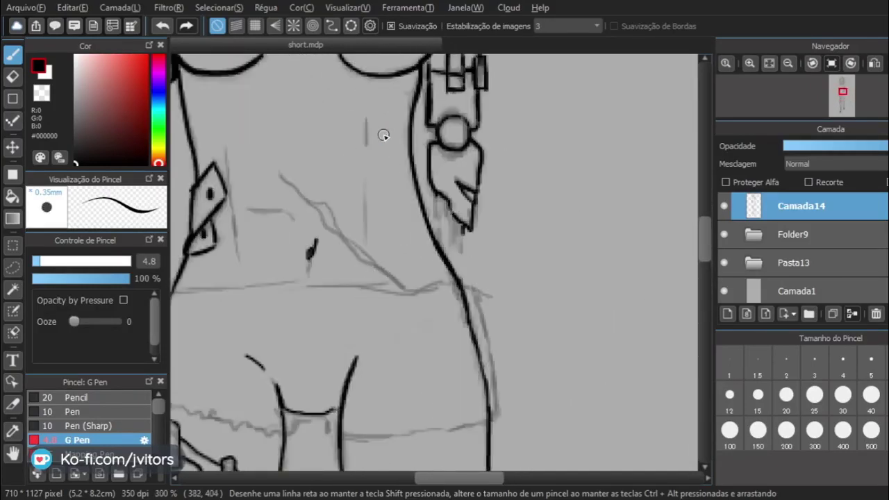
drag(278, 278, 332, 299)
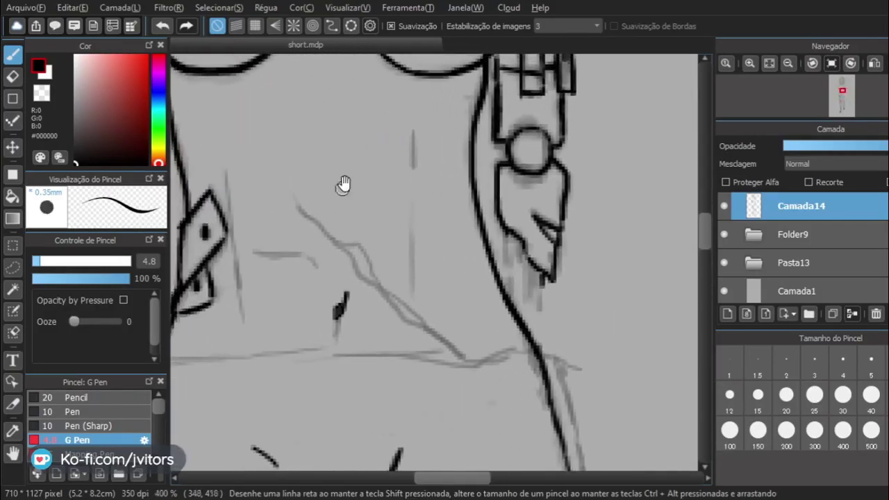
drag(300, 209, 329, 236)
key(ctrl+z)
mouse_move(300, 208)
mouse_down()
mouse_move(366, 282)
mouse_move(438, 334)
mouse_up()
key(ctrl+z)
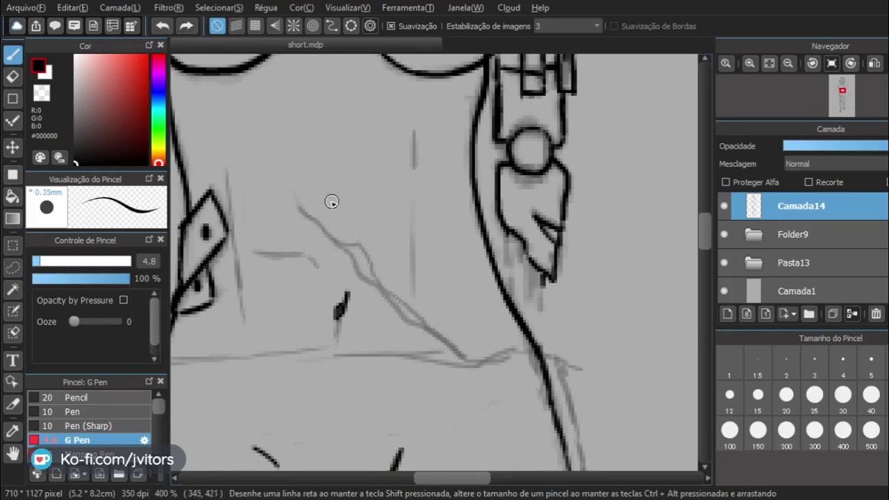
mouse_move(302, 206)
mouse_down()
mouse_move(406, 319)
mouse_move(463, 357)
mouse_up()
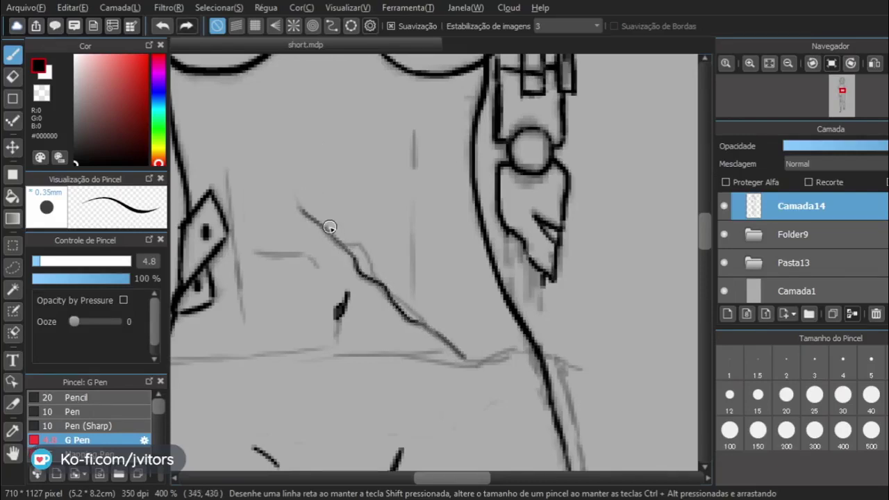
Ink the upper edge of the abdomen's diagonal crack with its small bulges, joining it to the lower edge down to the waistline.
drag(315, 220, 353, 248)
key(ctrl+z)
mouse_move(315, 220)
mouse_down()
mouse_move(370, 255)
mouse_move(415, 316)
mouse_up()
key(ctrl+z)
drag(384, 284, 434, 339)
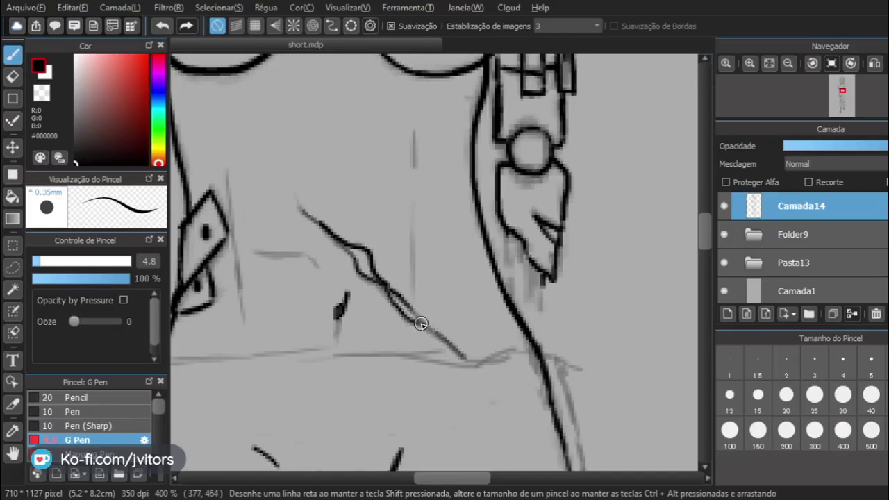
drag(411, 305, 459, 354)
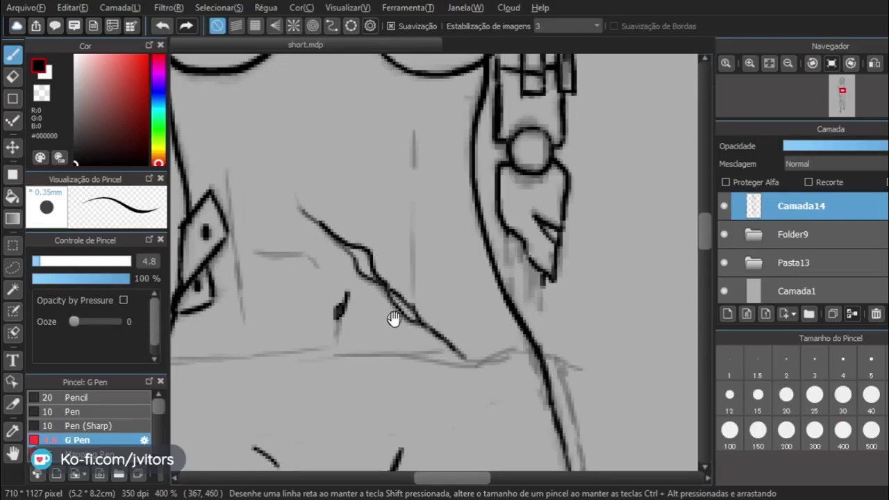
Ink the long contour line down the left side of the abdomen and a short vertical mark on the upper midline.
mouse_move(365, 439)
mouse_down()
mouse_move(423, 324)
mouse_move(429, 333)
mouse_up()
drag(310, 165, 415, 350)
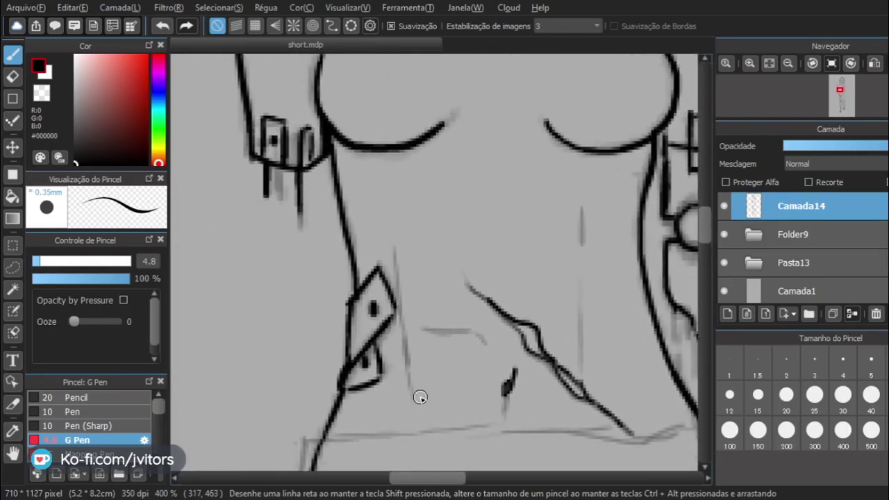
mouse_move(417, 399)
mouse_down()
mouse_move(397, 285)
mouse_move(399, 186)
mouse_up()
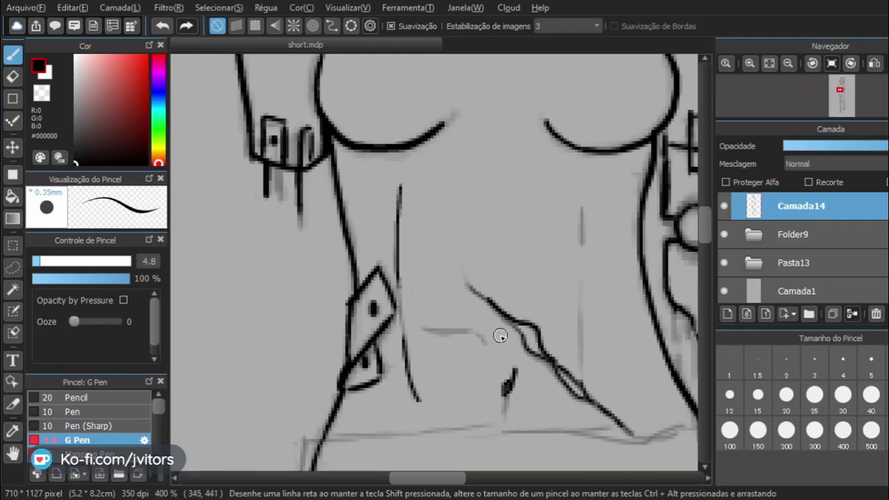
drag(500, 337, 498, 308)
drag(493, 235, 495, 172)
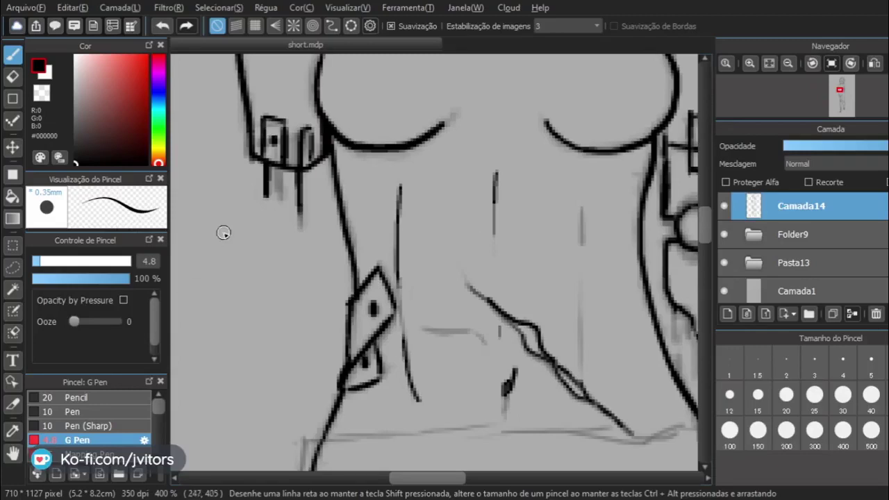
drag(438, 202, 431, 207)
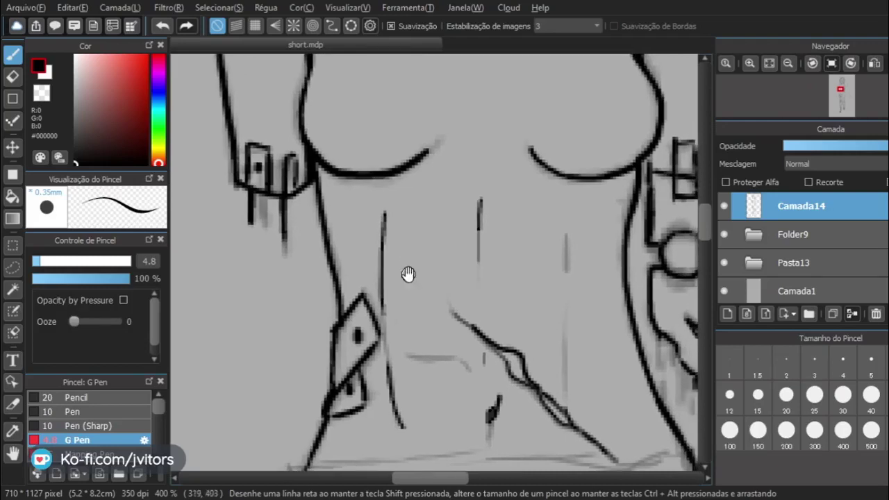
scroll(407, 273, down, 5)
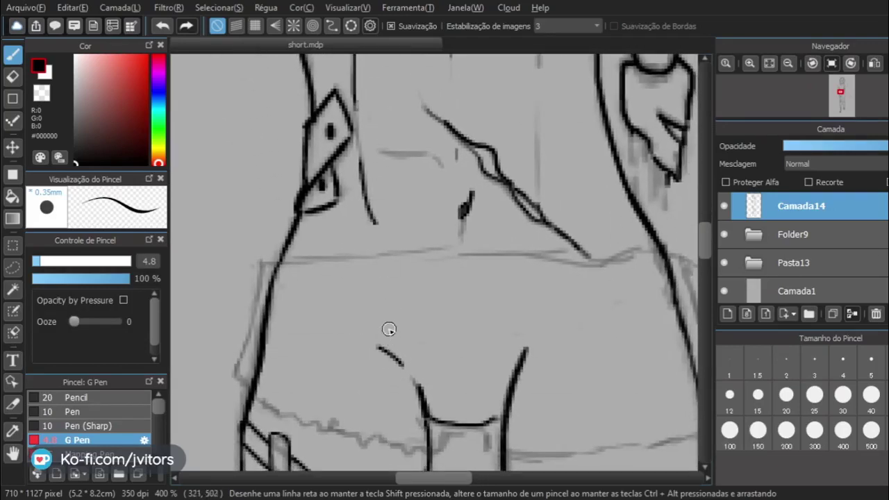
drag(367, 222, 382, 295)
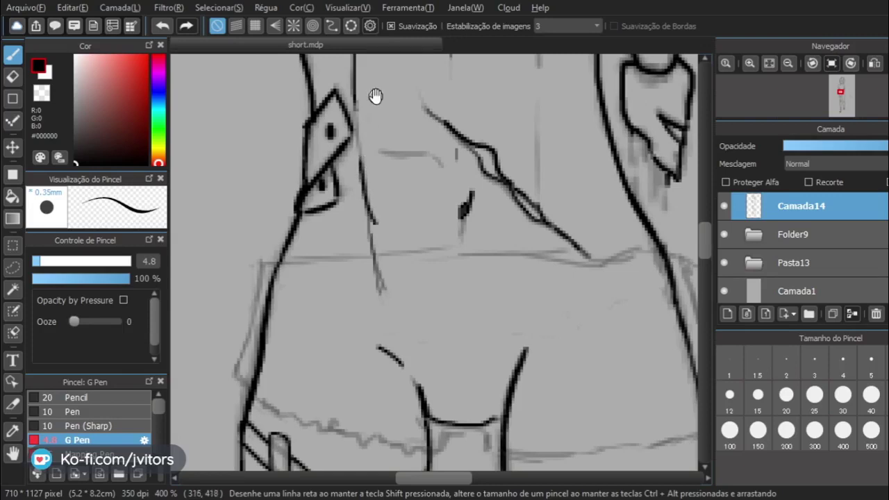
scroll(379, 139, up, 3)
key(ctrl+z)
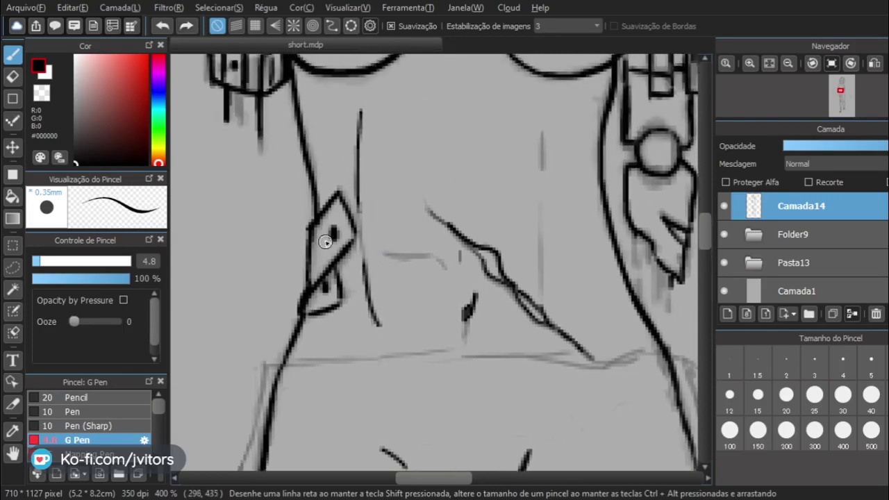
key(ctrl+y)
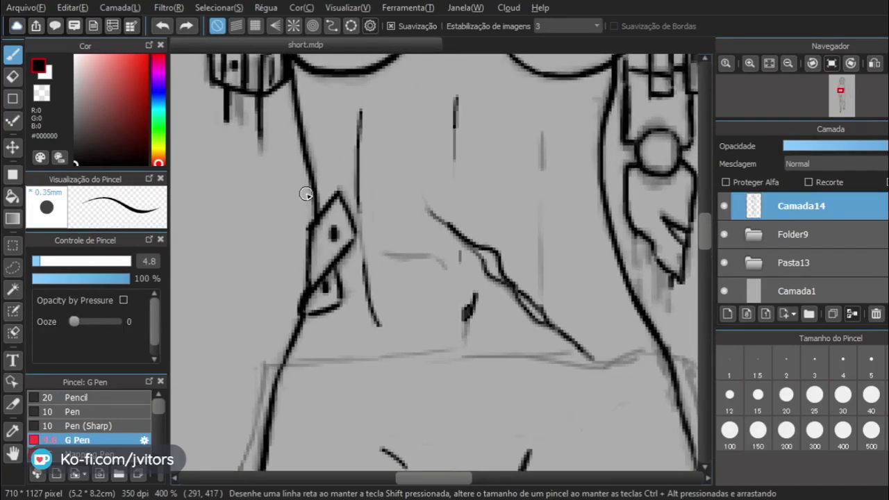
Erase the lower part of the left abdomen contour and redraw it as a smoother curve running past the waistline.
key(e)
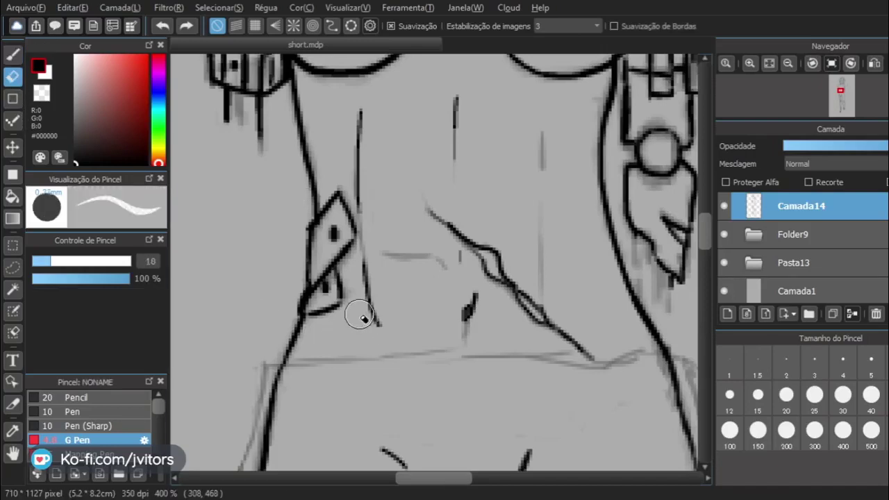
mouse_move(356, 312)
mouse_down()
mouse_move(363, 268)
mouse_move(380, 334)
mouse_up()
key(bracketleft)
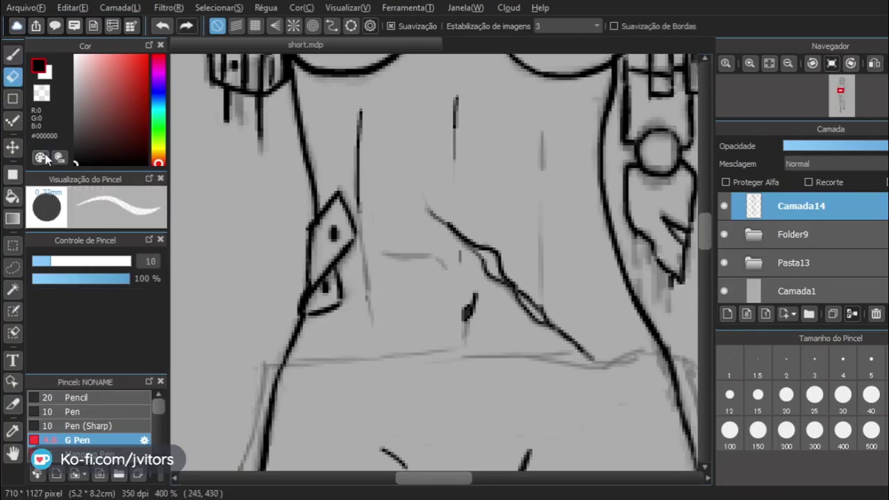
click(12, 54)
mouse_move(345, 246)
mouse_down()
mouse_move(273, 148)
mouse_move(281, 142)
mouse_up()
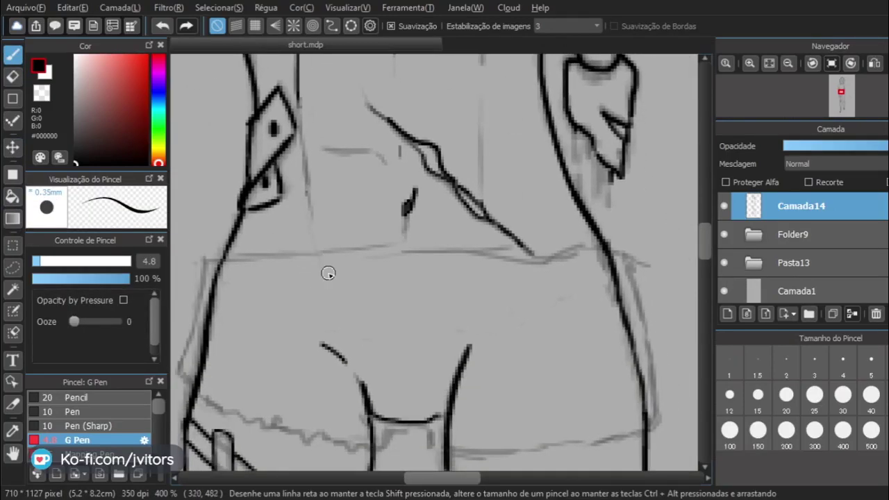
key(ctrl+z)
drag(322, 257, 302, 180)
key(ctrl+z)
mouse_move(326, 269)
mouse_down()
mouse_move(298, 150)
mouse_move(310, 130)
mouse_move(320, 254)
mouse_up()
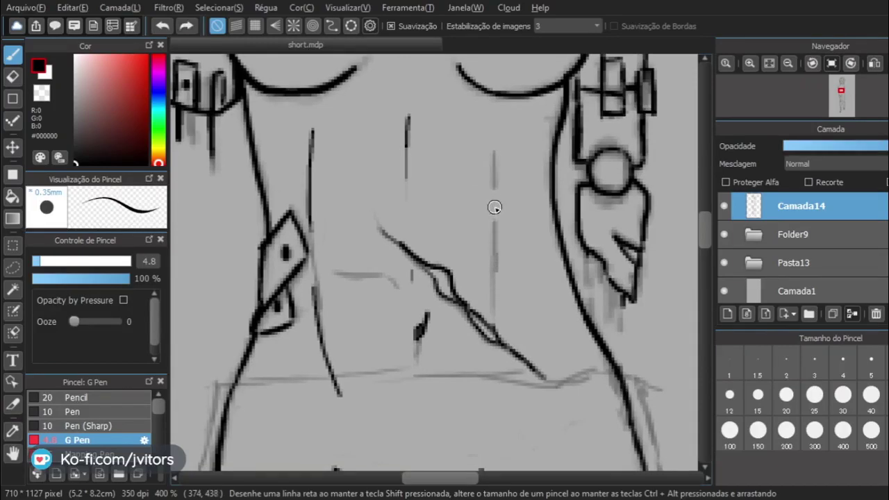
Ink the thin vertical contour on the right side of the abdomen over its grey sketch line.
mouse_move(477, 119)
mouse_down()
mouse_move(490, 240)
mouse_move(472, 133)
mouse_move(448, 114)
mouse_up()
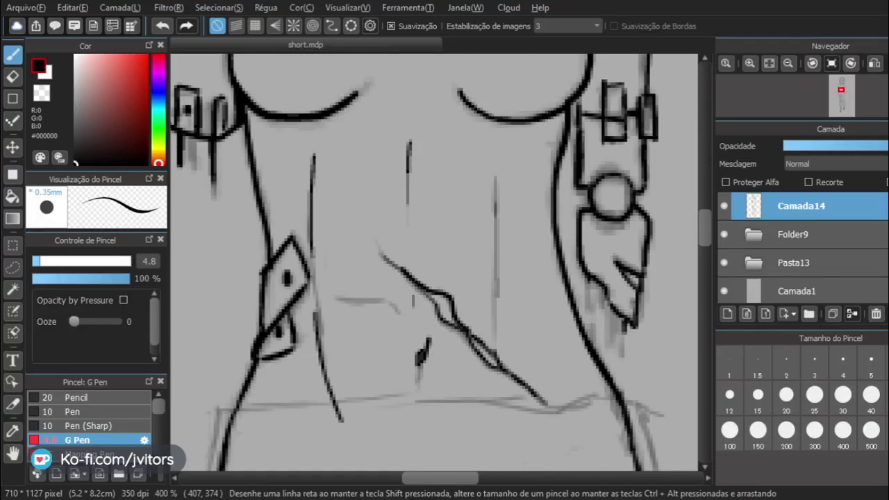
key(space)
drag(517, 254, 496, 204)
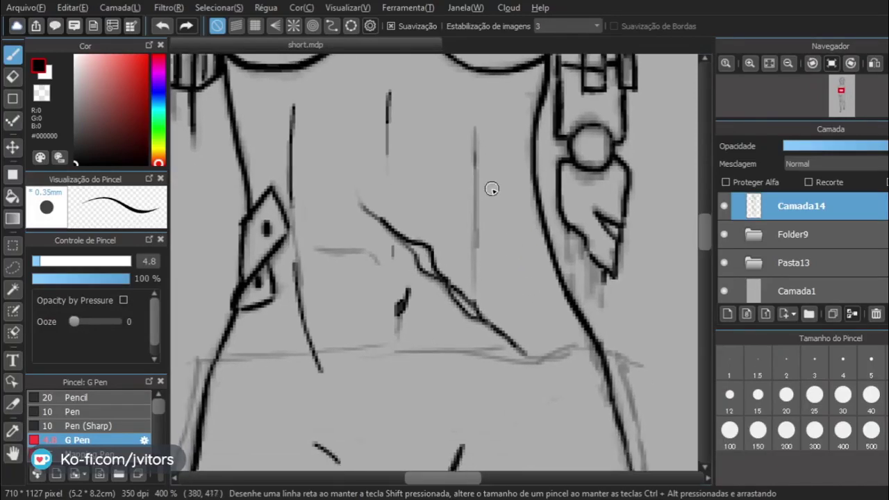
drag(522, 269, 565, 336)
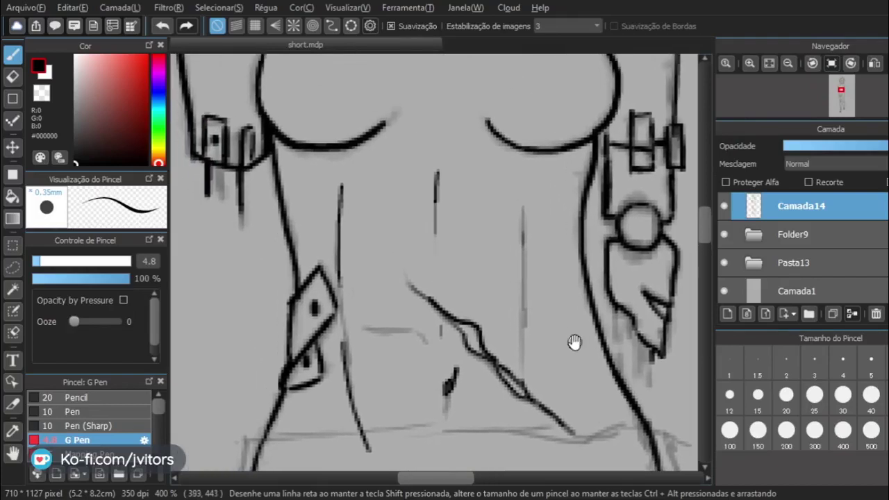
mouse_move(525, 367)
mouse_down()
mouse_move(482, 322)
mouse_move(509, 318)
mouse_move(535, 363)
mouse_up()
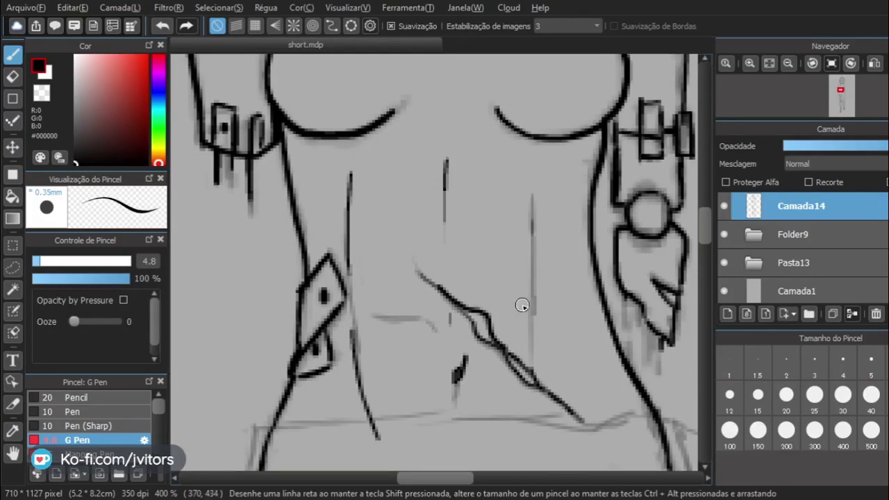
Erase the small ink stub beneath the jagged lower tip of the broken right arm, undoing a poor stroke first.
mouse_move(520, 301)
mouse_down()
mouse_move(424, 248)
mouse_move(440, 218)
mouse_up()
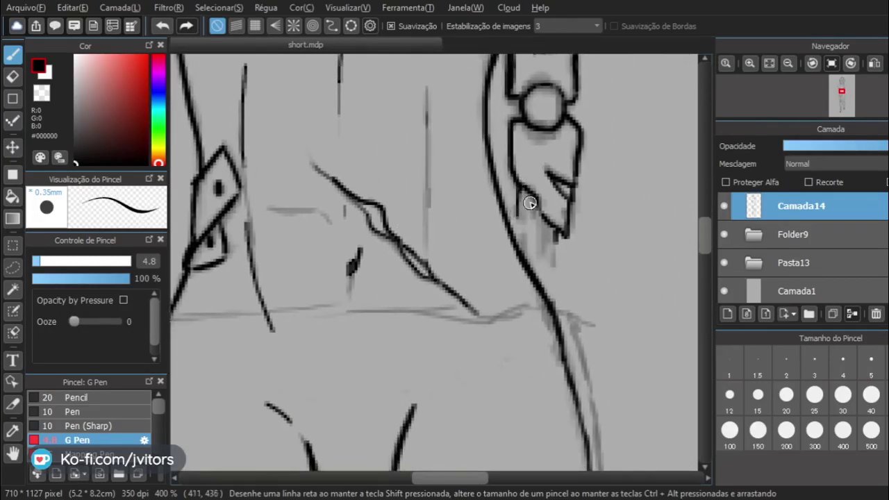
drag(526, 194, 553, 269)
key(ctrl+z)
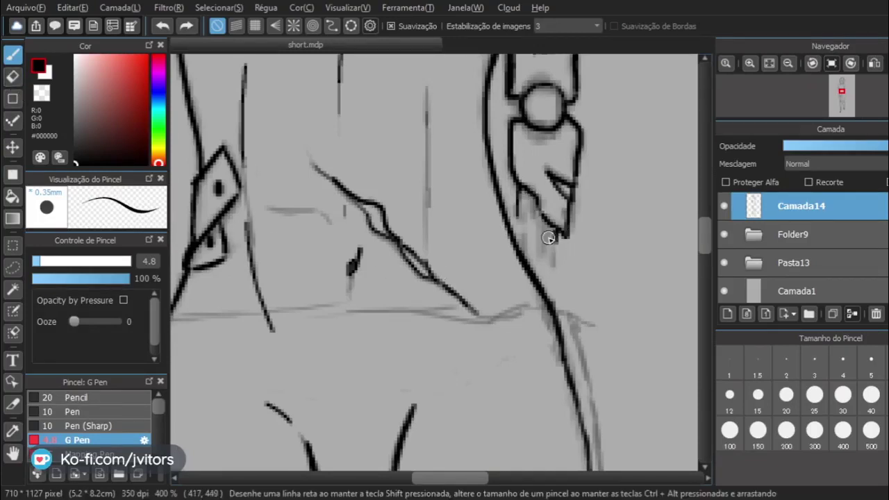
click(13, 76)
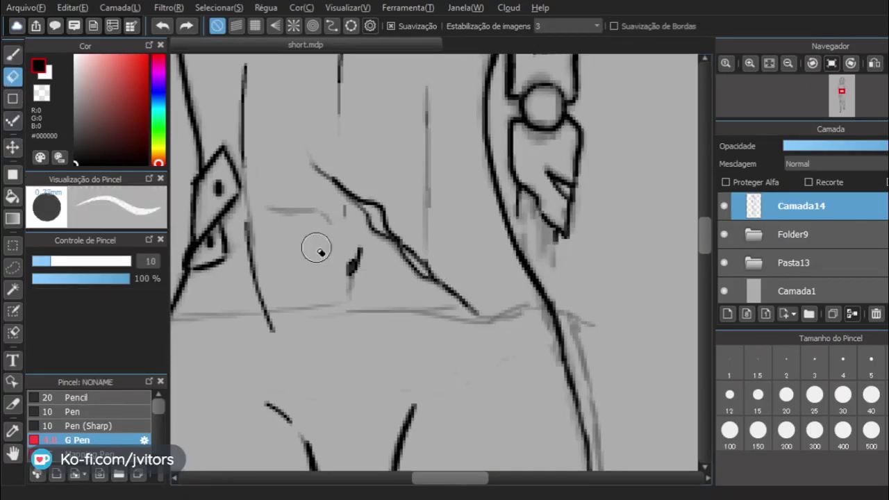
drag(550, 241, 553, 243)
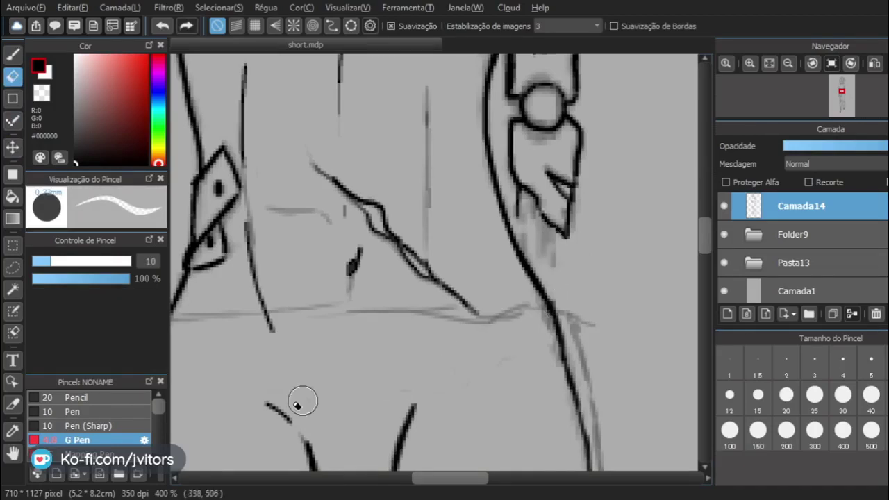
Ink short vertical strands hanging from the jagged lower edge of the broken right arm, redrawing unsatisfactory strokes.
click(12, 54)
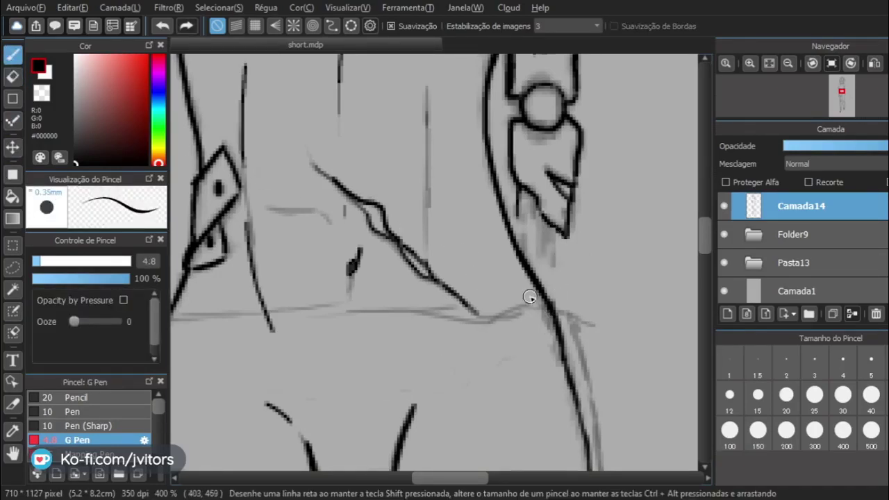
drag(553, 226, 552, 274)
key(ctrl+z)
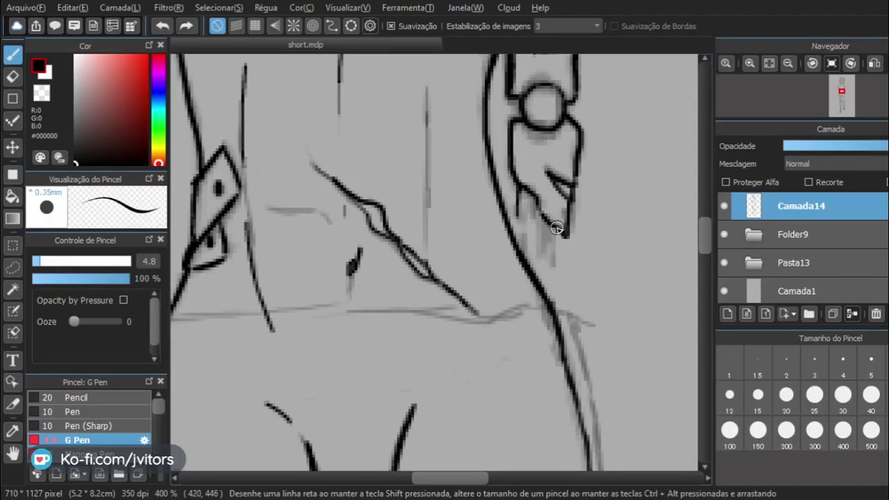
drag(553, 248, 552, 273)
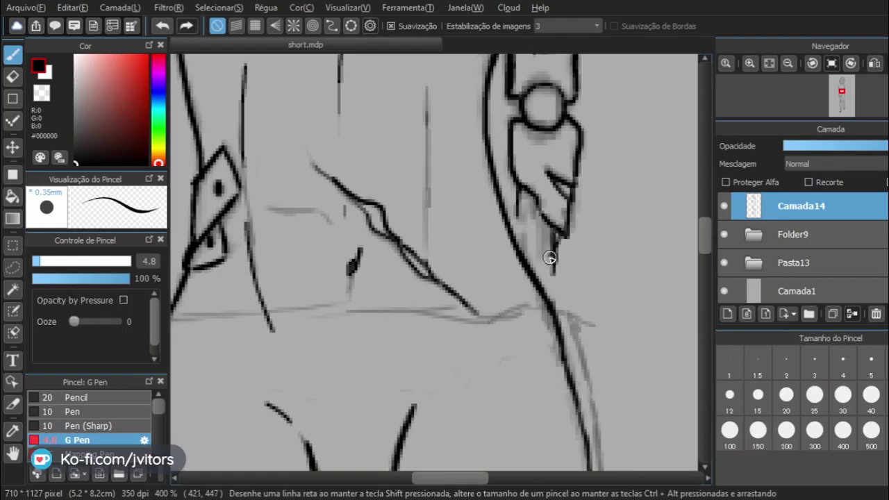
key(ctrl+z)
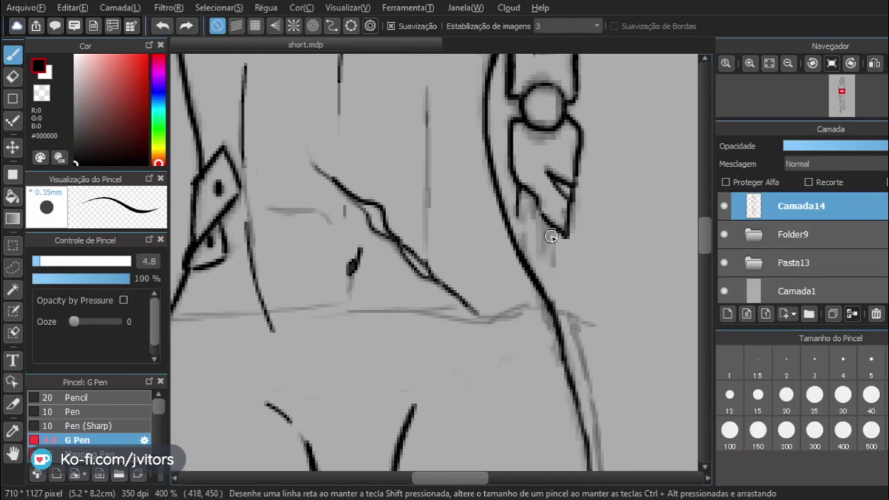
drag(553, 235, 553, 261)
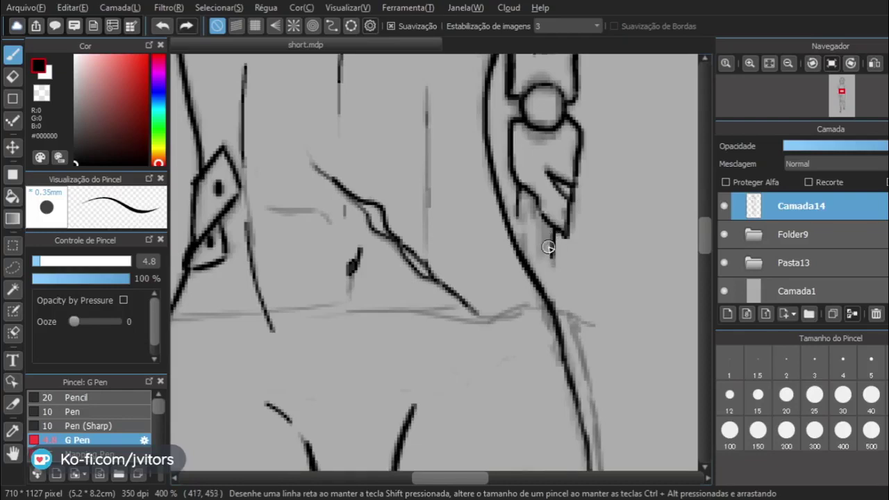
drag(540, 216, 540, 250)
drag(528, 193, 530, 227)
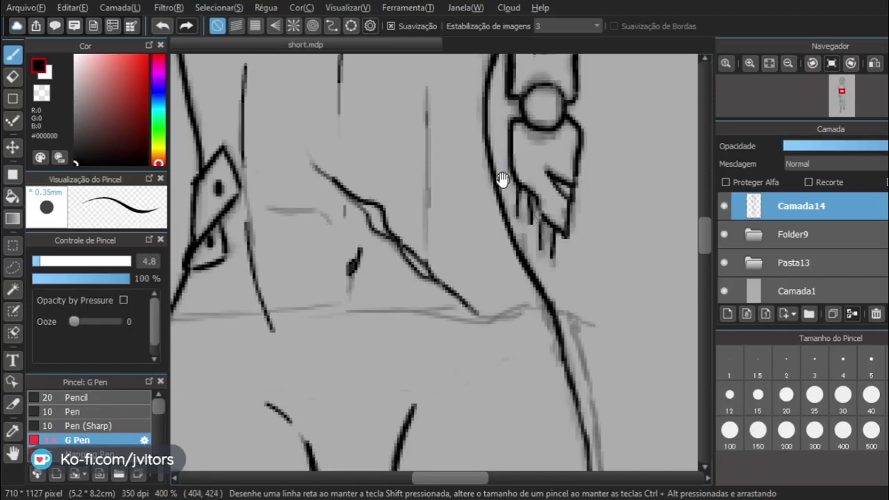
mouse_move(503, 180)
mouse_down()
mouse_move(500, 191)
mouse_move(541, 227)
mouse_up()
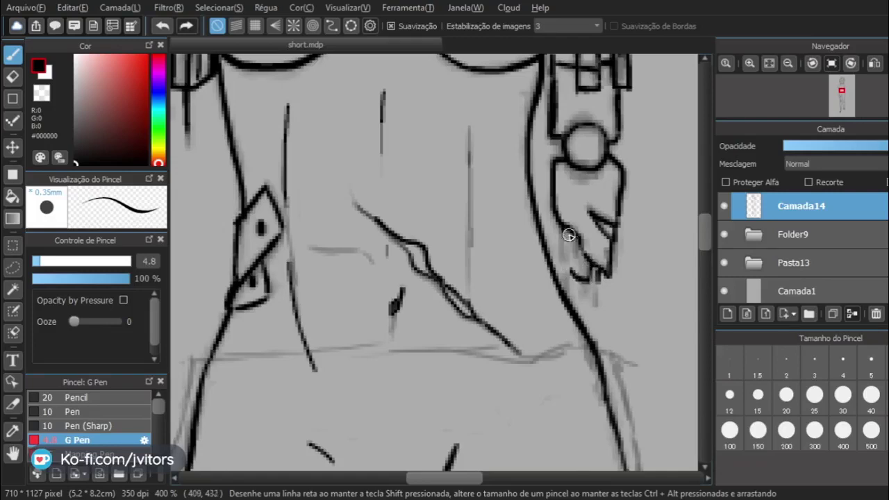
drag(568, 232, 570, 274)
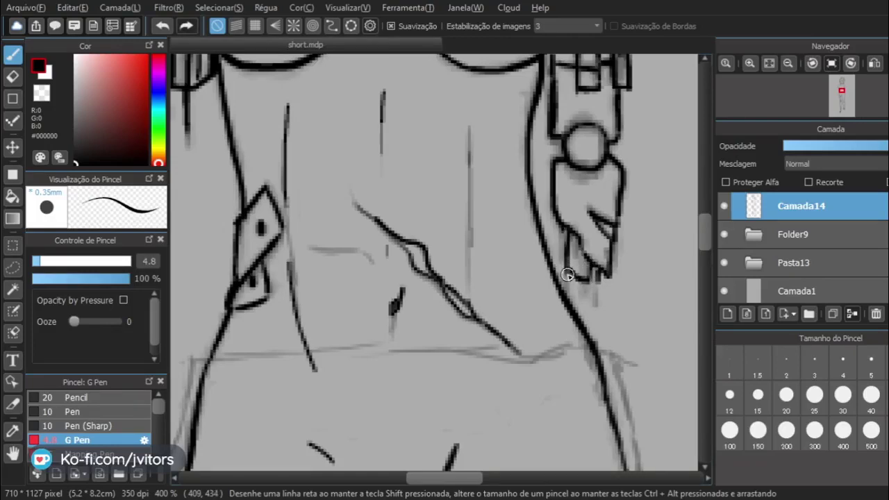
key(ctrl+z)
key(ctrl+z)
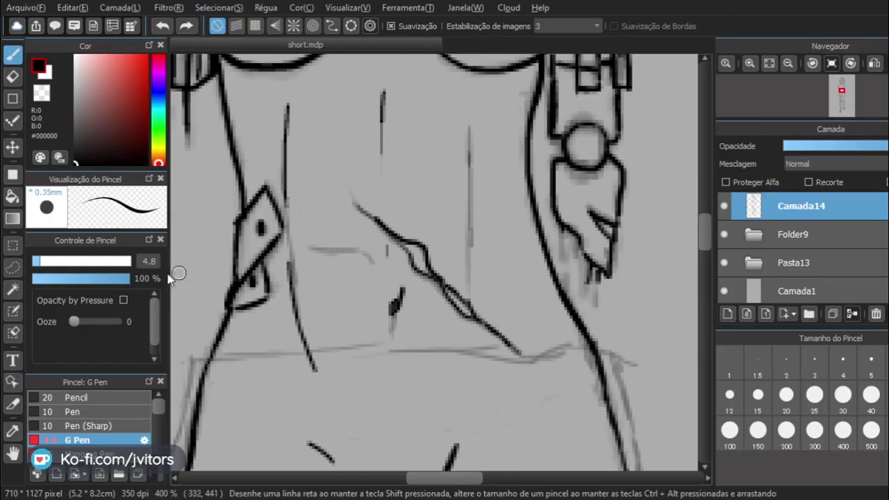
Clean up under the broken right arm's jagged edge and ink a small hanging piece with vertical sides and a base.
click(12, 76)
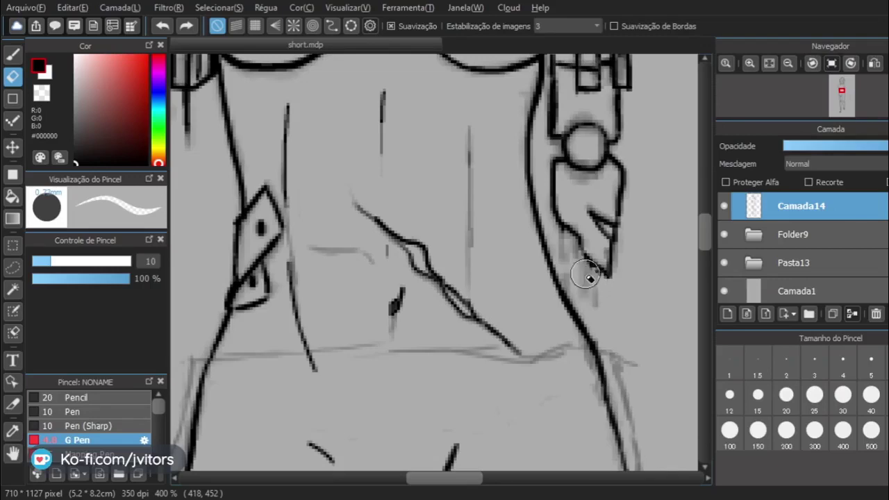
click(12, 56)
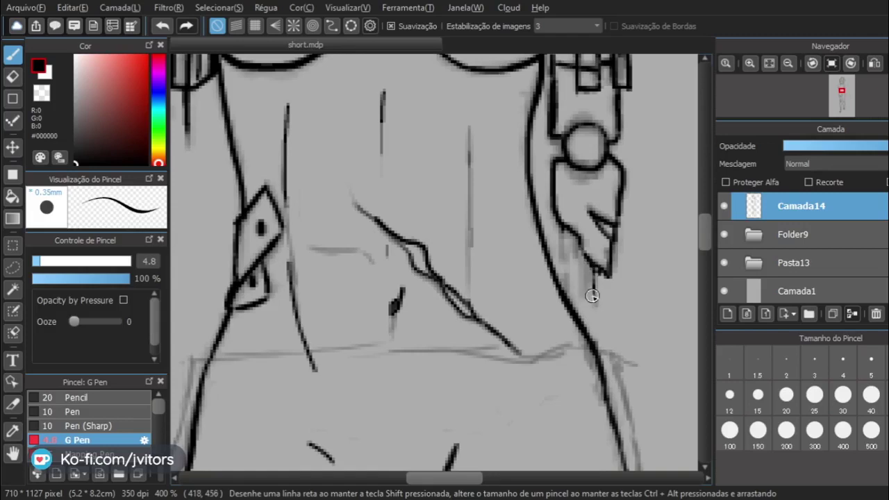
drag(570, 233, 571, 277)
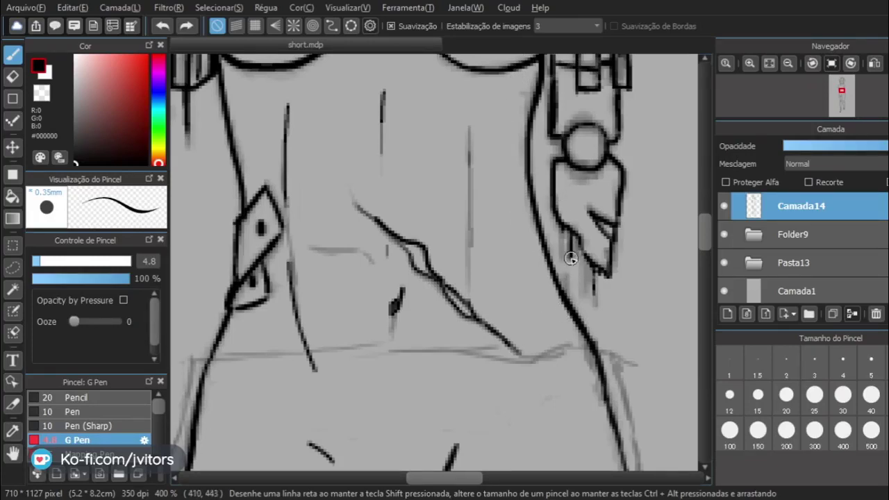
drag(570, 258, 570, 279)
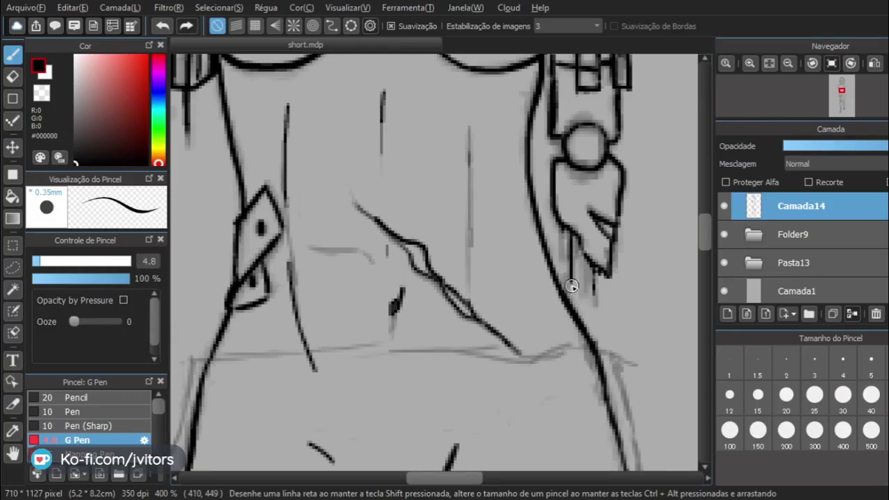
mouse_move(576, 287)
mouse_down()
mouse_move(587, 292)
mouse_move(572, 286)
mouse_up()
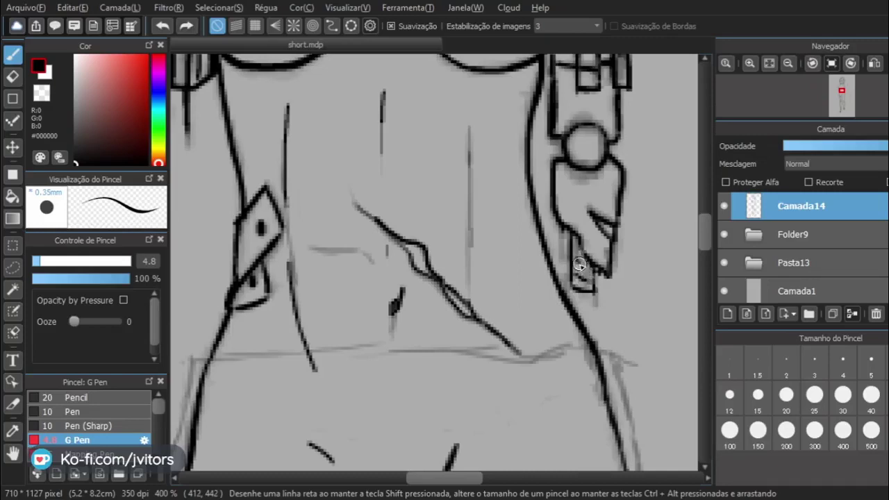
drag(578, 265, 588, 271)
key(ctrl+z)
key(ctrl+z)
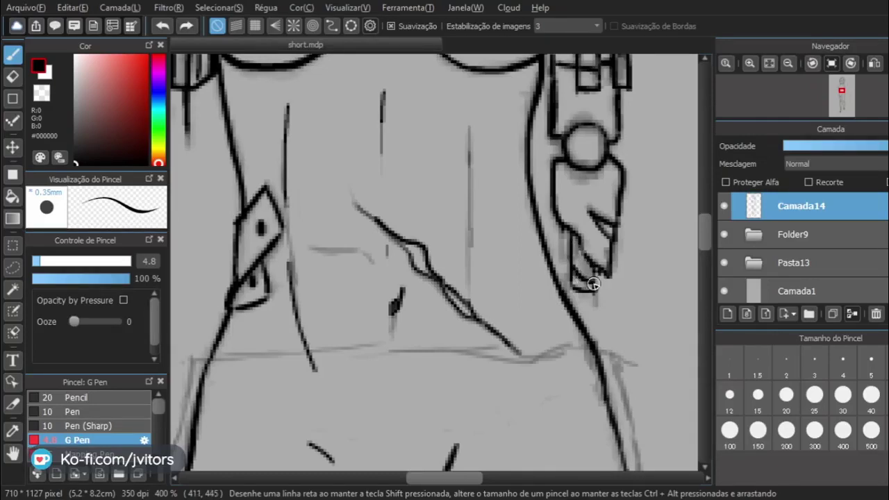
Ink the right side of the small hanging piece under the broken right arm and short diagonal hatch strokes inside it, redrawing poor ones.
key(ctrl+z)
mouse_move(593, 283)
mouse_down()
mouse_move(569, 262)
mouse_move(595, 288)
mouse_up()
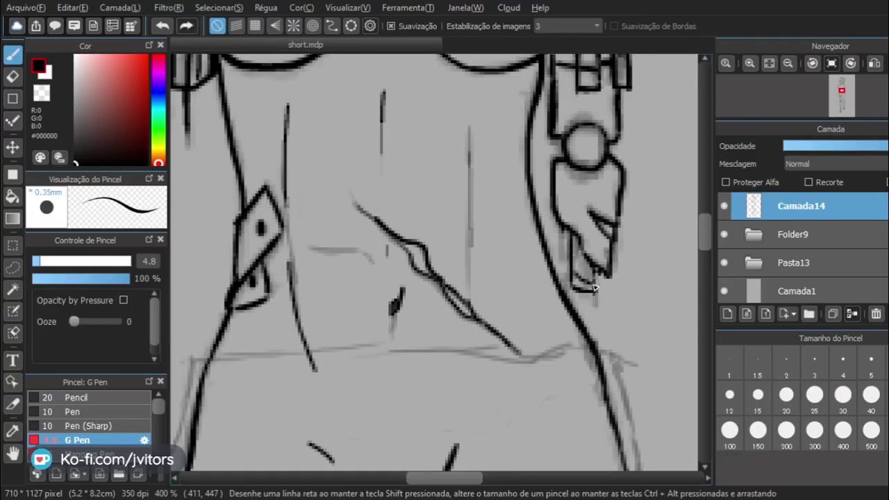
key(ctrl+z)
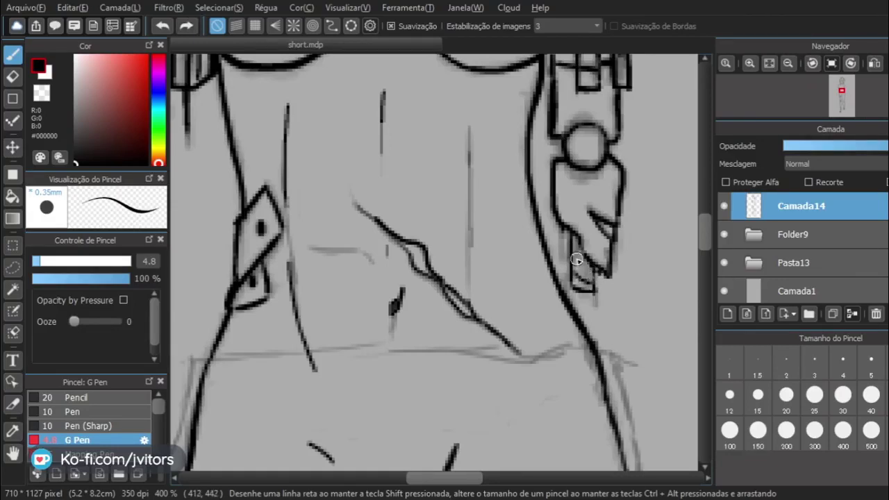
drag(578, 267, 592, 281)
key(ctrl+z)
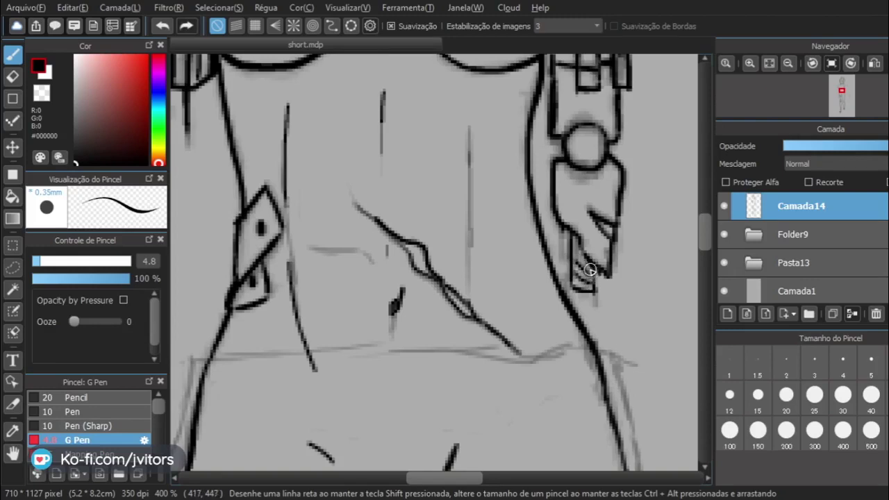
key(ctrl+z)
drag(574, 248, 580, 261)
Undo the last stroke and ink a short vertical strand beside the hatched piece under the broken right arm.
scroll(547, 184, down, 4)
scroll(548, 185, up, 6)
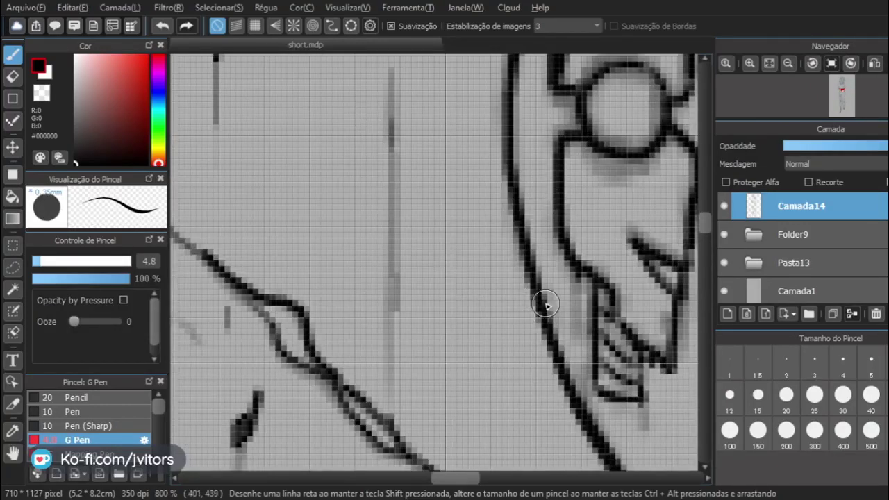
key(ctrl+z)
drag(576, 273, 574, 296)
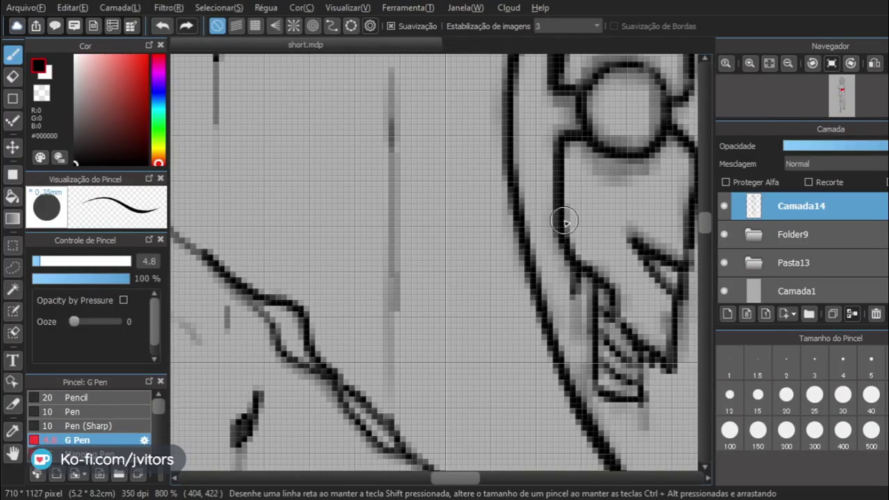
scroll(563, 223, down, 3)
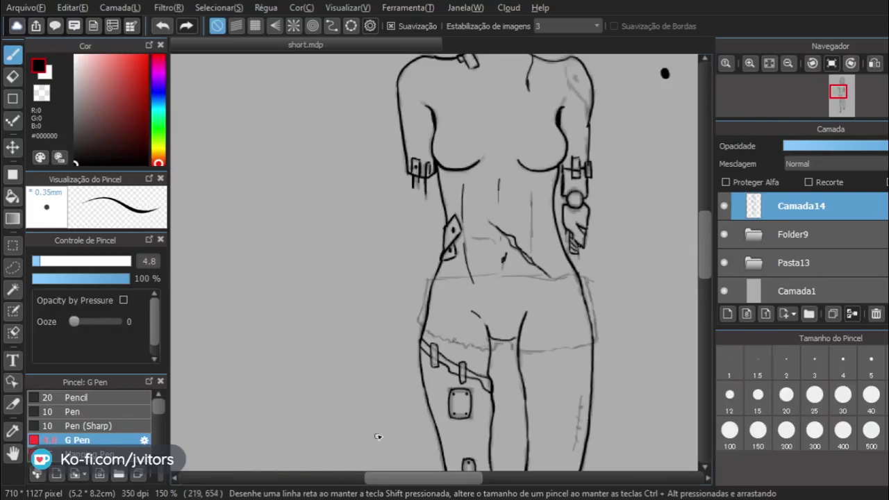
Ink the stitched scar on the outer right thigh over its grey sketch, with short cross strokes along a vertical line.
scroll(394, 354, down, 3)
drag(396, 381, 363, 256)
key(ctrl+a)
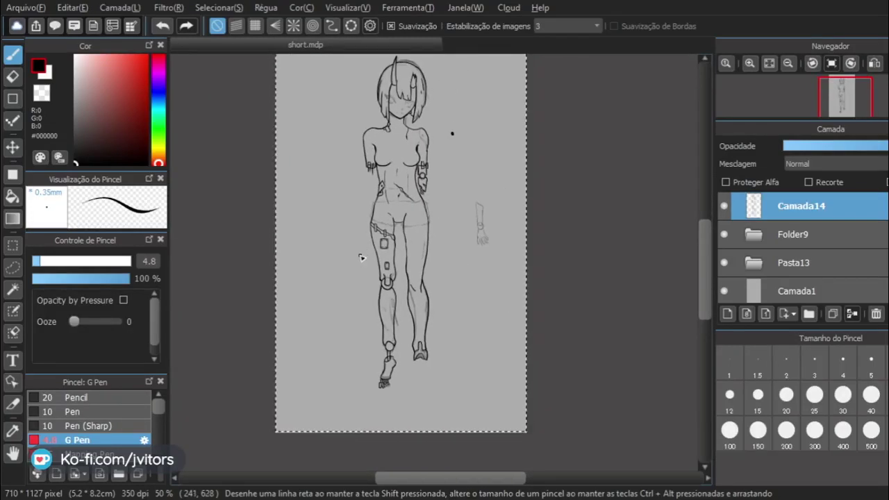
scroll(361, 258, up, 4)
scroll(383, 271, up, 1)
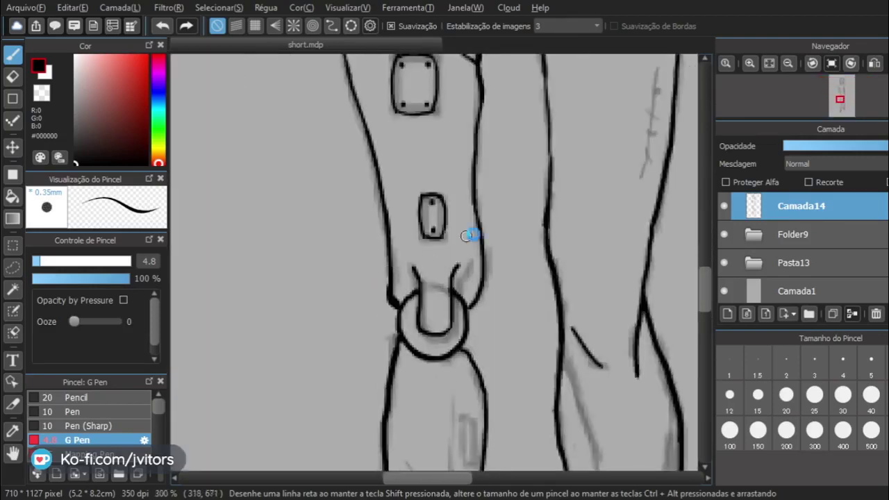
drag(564, 193, 369, 363)
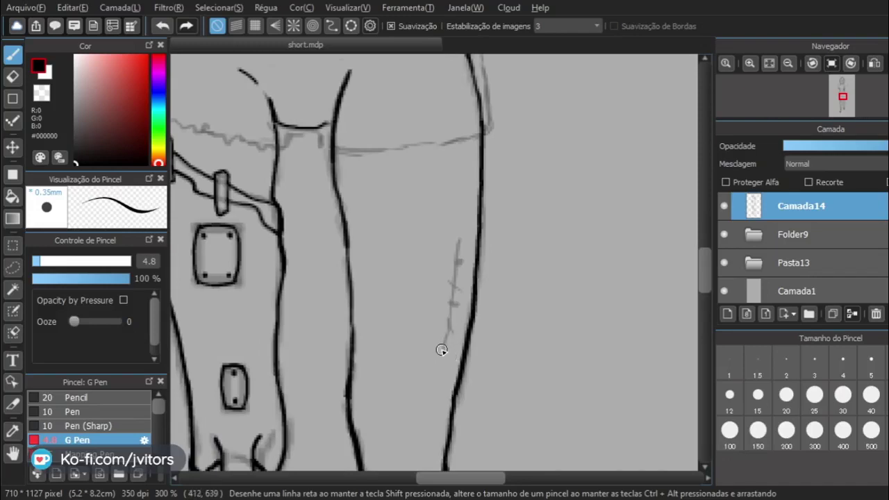
drag(441, 349, 455, 286)
key(ctrl+z)
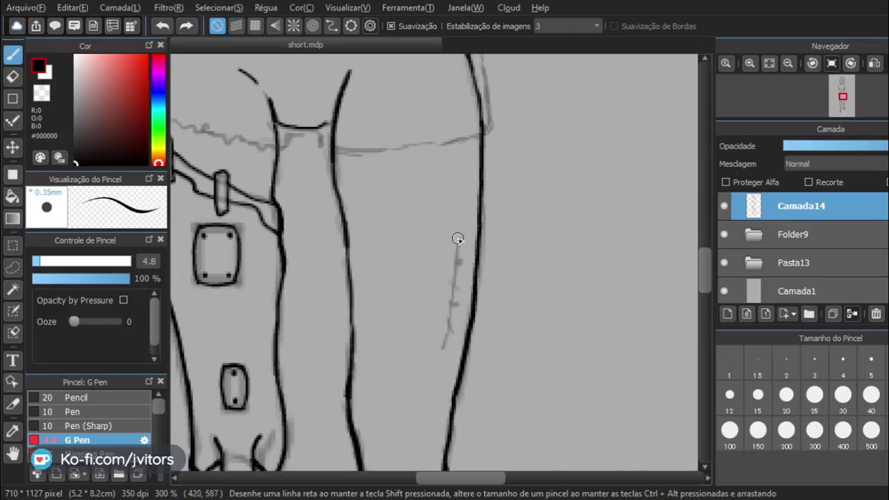
mouse_move(457, 244)
mouse_down()
mouse_move(444, 346)
mouse_move(449, 314)
mouse_move(453, 332)
mouse_move(447, 297)
mouse_move(456, 304)
mouse_move(462, 287)
mouse_move(448, 280)
mouse_move(458, 289)
mouse_move(452, 282)
mouse_move(461, 256)
mouse_up()
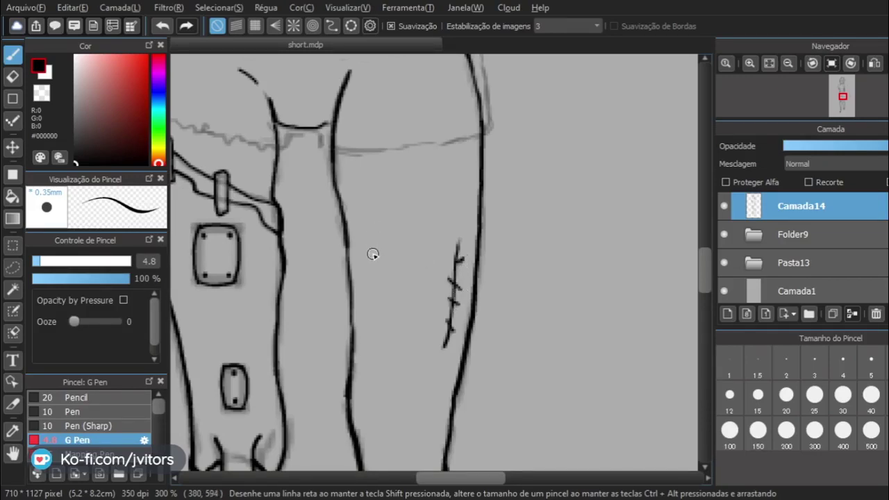
Ink the thin curved contour along the inner calf of the right leg below the knee, redrawing unsatisfactory strokes.
scroll(365, 240, down, 5)
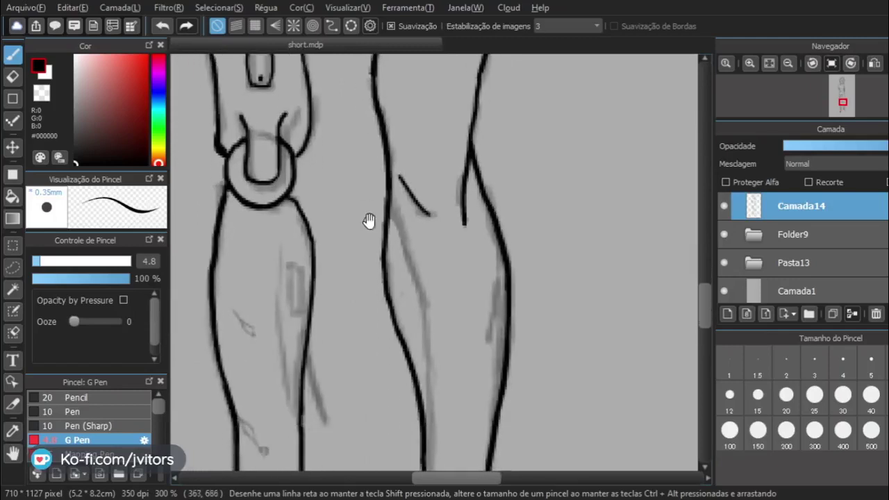
scroll(368, 221, down, 3)
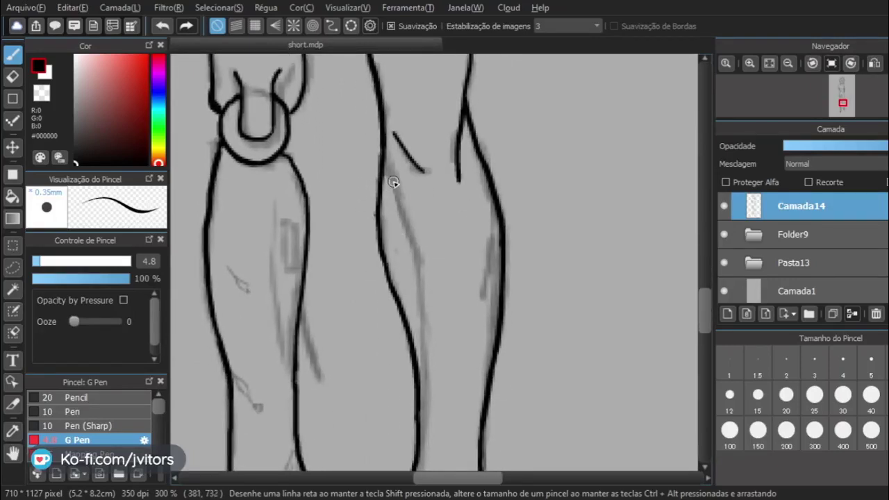
drag(393, 183, 414, 230)
key(ctrl+z)
drag(393, 185, 424, 299)
key(ctrl+z)
drag(393, 185, 421, 311)
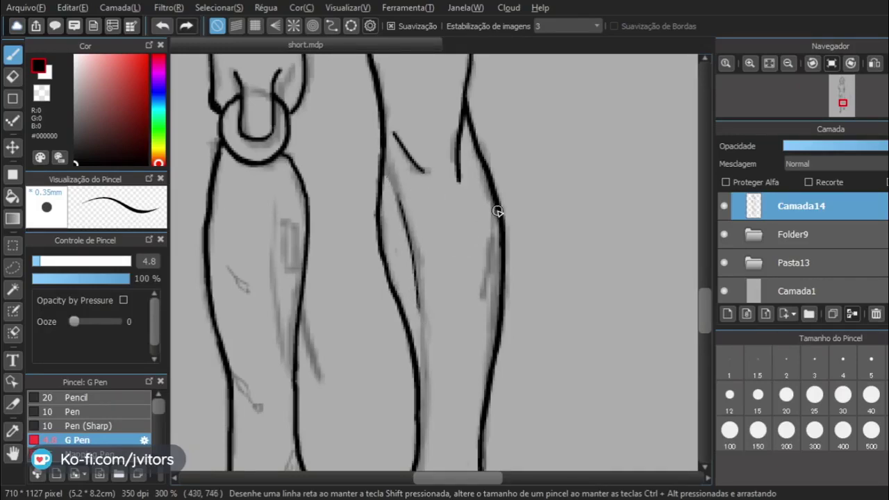
Ink the crack running down from the outer edge of the right calf, thicken it and add a small side branch.
drag(497, 211, 479, 301)
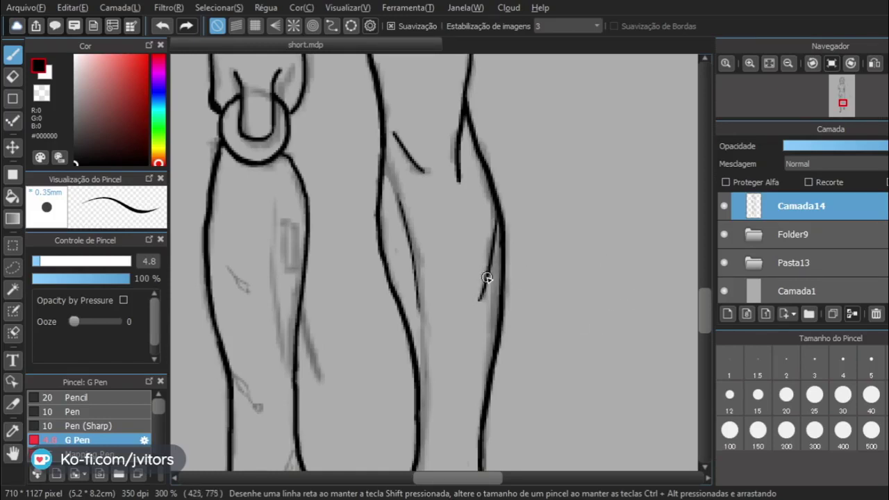
mouse_move(490, 258)
mouse_down()
mouse_move(485, 275)
mouse_move(487, 265)
mouse_up()
drag(481, 269, 473, 263)
Ink the long thin vertical contour inside the left mechanical shin over its grey sketch, redrawing it until it is smooth.
drag(273, 272, 304, 276)
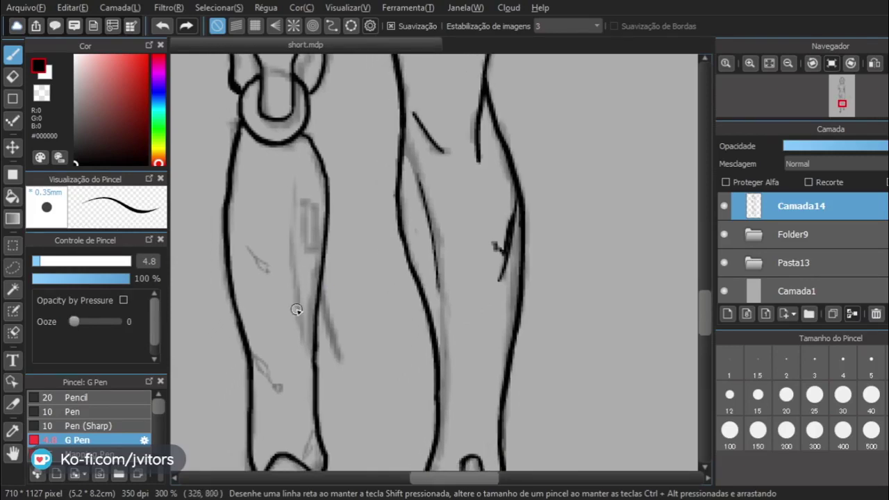
drag(299, 327, 289, 259)
key(ctrl+z)
drag(301, 329, 286, 210)
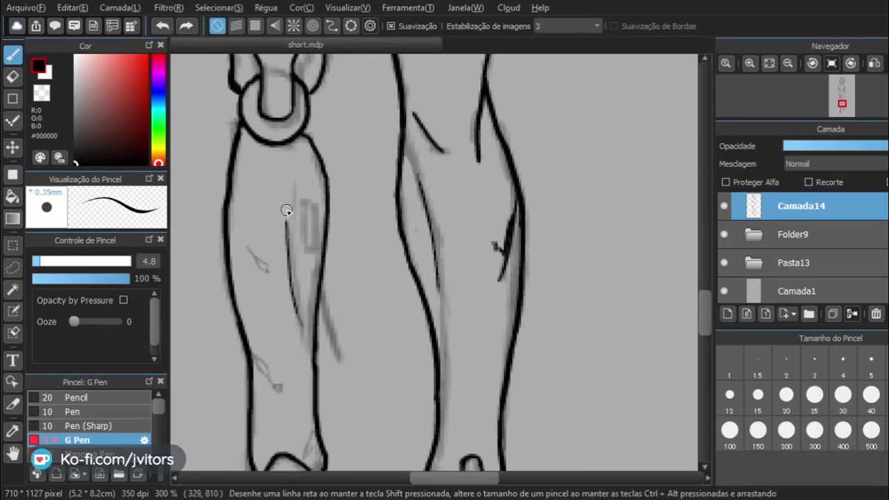
key(ctrl+z)
mouse_move(304, 330)
mouse_down()
mouse_move(292, 184)
mouse_move(306, 249)
mouse_move(317, 243)
mouse_move(304, 202)
mouse_up()
key(ctrl+z)
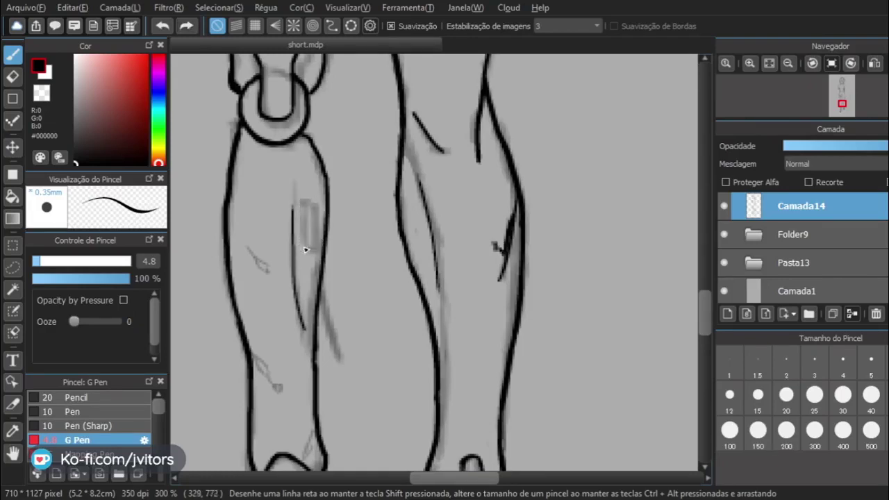
Ink the small rectangular plate near the right edge of the left shin, redrawing poor sides, and dot a rivet near its top.
mouse_move(303, 241)
mouse_down()
mouse_move(303, 202)
mouse_move(319, 206)
mouse_move(307, 251)
mouse_move(302, 201)
mouse_move(303, 247)
mouse_move(318, 240)
mouse_move(310, 202)
mouse_move(300, 208)
mouse_move(304, 244)
mouse_up()
key(ctrl+z)
key(ctrl+z)
key(ctrl+z)
drag(319, 246, 316, 209)
key(ctrl+z)
key(ctrl+z)
mouse_move(303, 245)
mouse_down()
mouse_move(322, 245)
mouse_move(317, 204)
mouse_move(303, 201)
mouse_up()
key(ctrl+z)
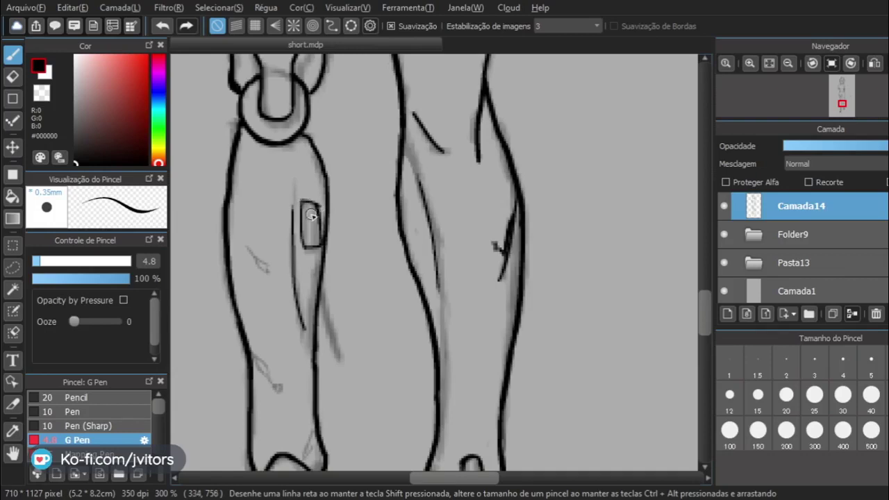
click(311, 209)
Ink the leaf-shaped cracks on the left shin and near its lower edge, plus the short line above the ankle.
mouse_move(248, 248)
mouse_down()
mouse_move(269, 267)
mouse_move(255, 256)
mouse_up()
key(ctrl+z)
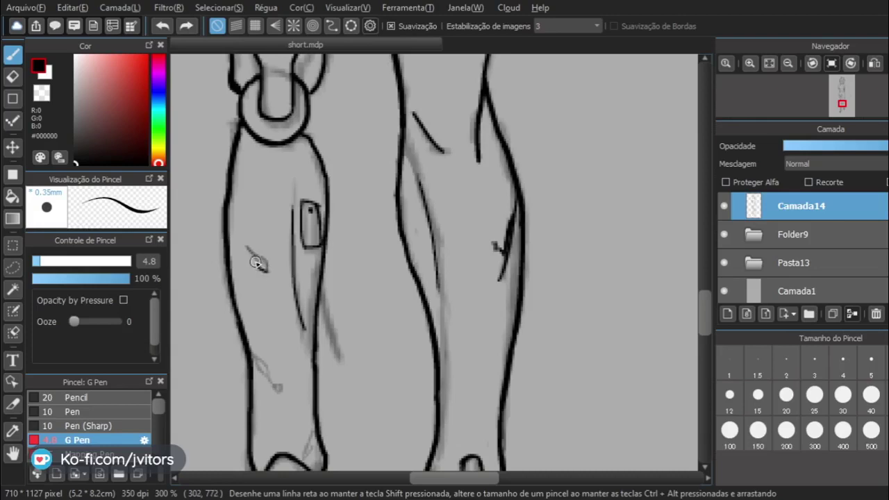
drag(265, 272, 248, 247)
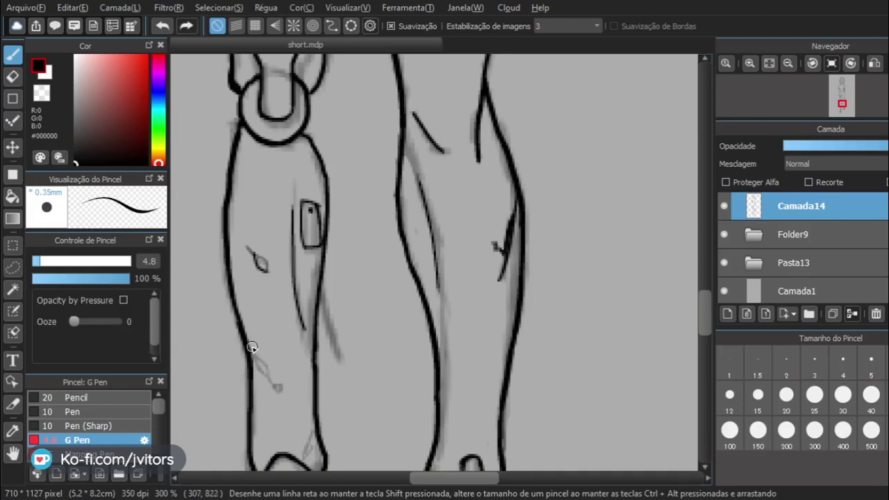
mouse_move(252, 352)
mouse_down()
mouse_move(279, 392)
mouse_move(249, 349)
mouse_up()
scroll(258, 312, down, 4)
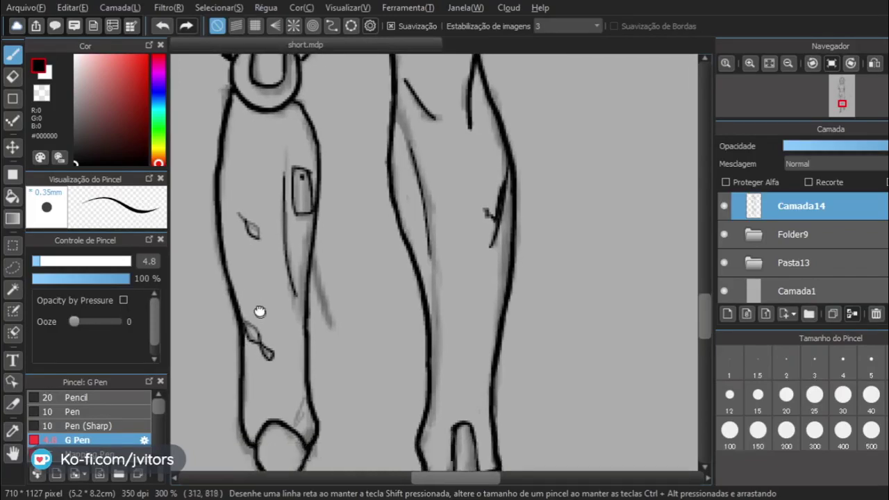
drag(293, 309, 286, 331)
scroll(257, 232, up, 6)
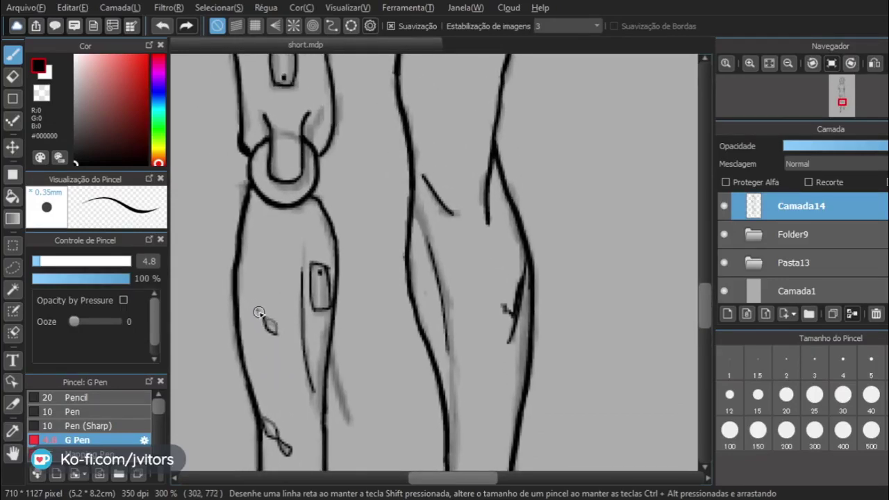
drag(254, 308, 276, 325)
Ink short stitch-like cross strokes over the crack descending from the right collarbone.
drag(371, 207, 312, 164)
drag(316, 264, 300, 134)
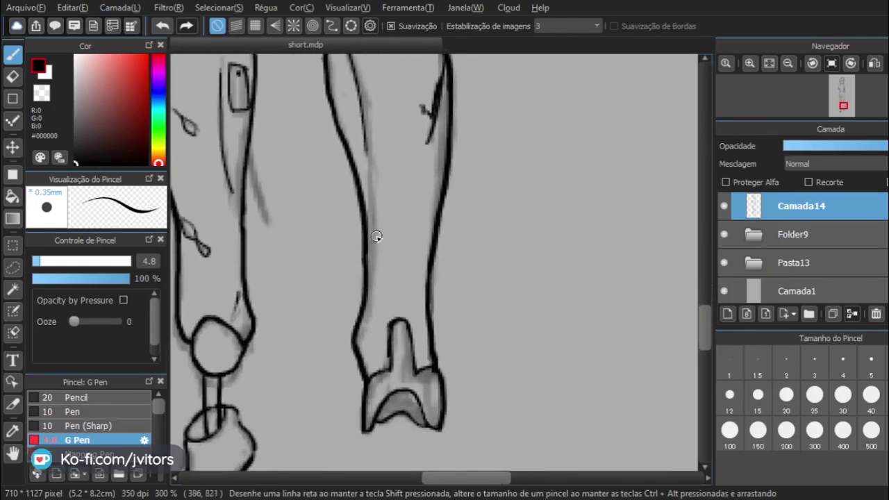
mouse_move(338, 163)
mouse_down()
mouse_move(324, 194)
mouse_move(352, 297)
mouse_move(309, 180)
mouse_move(307, 237)
mouse_move(307, 216)
mouse_move(323, 211)
mouse_move(371, 347)
mouse_move(387, 368)
mouse_up()
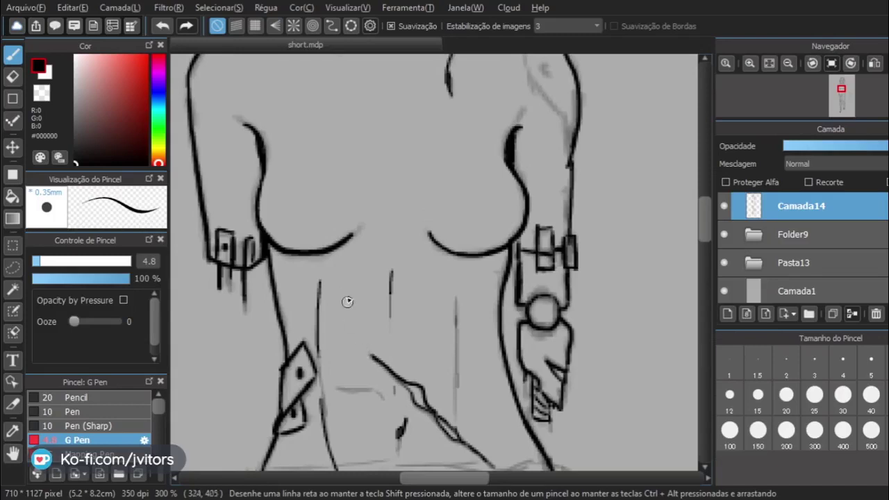
drag(322, 183, 341, 326)
drag(308, 166, 307, 207)
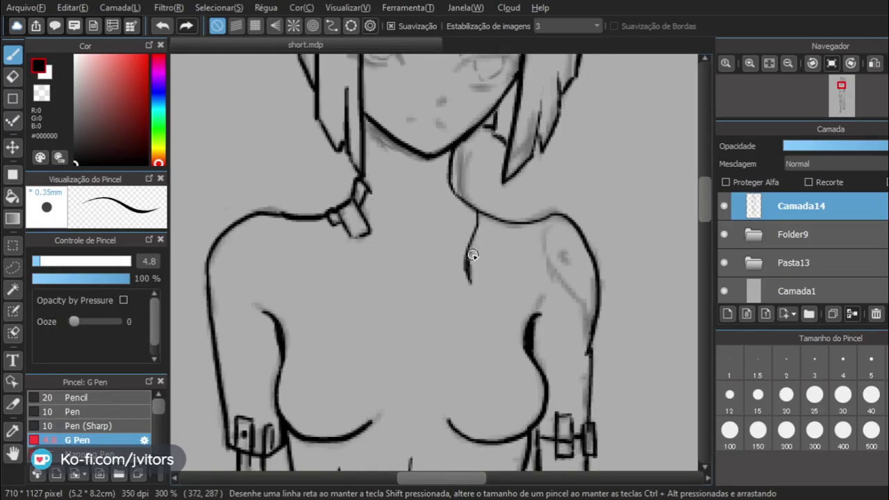
mouse_move(476, 261)
mouse_down()
mouse_move(466, 246)
mouse_move(477, 259)
mouse_up()
Switch to the Eraser and select the whole canvas while reviewing the inked head and full figure.
drag(423, 148, 490, 312)
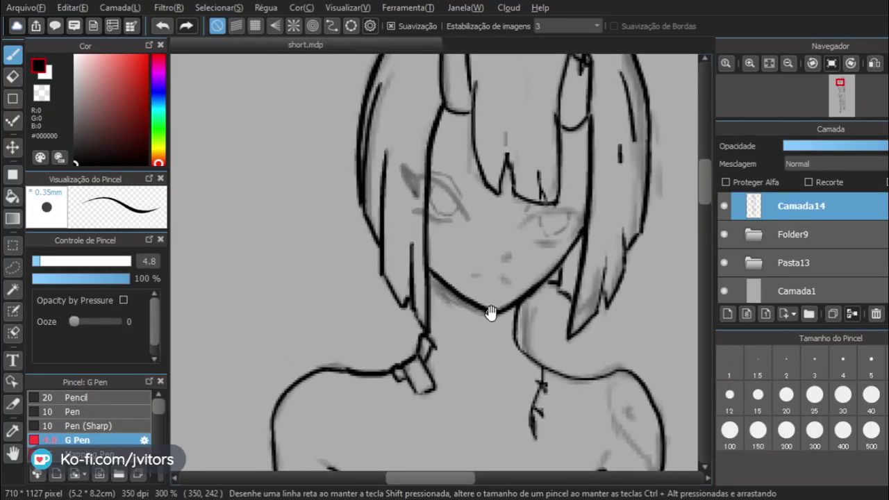
drag(454, 139, 468, 225)
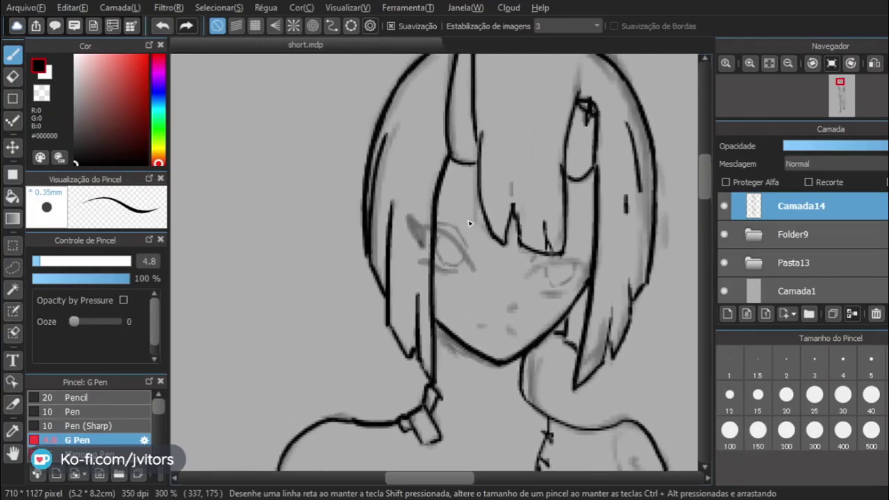
click(17, 82)
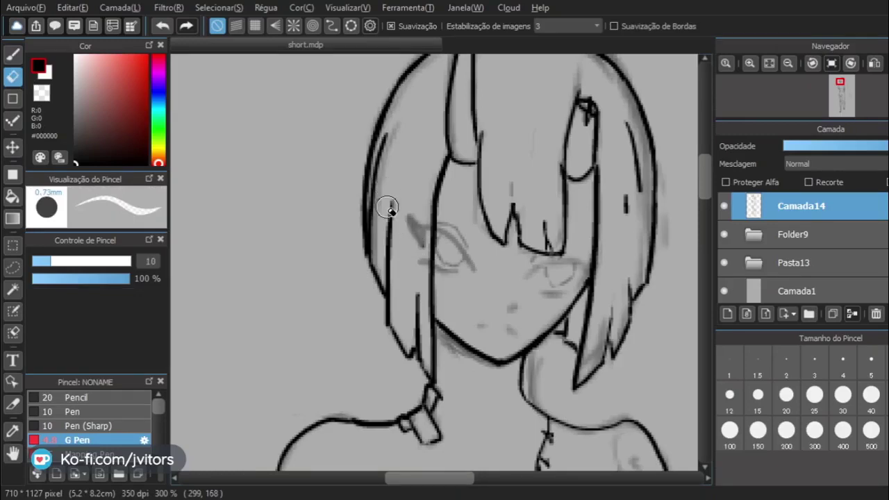
scroll(371, 267, down, 4)
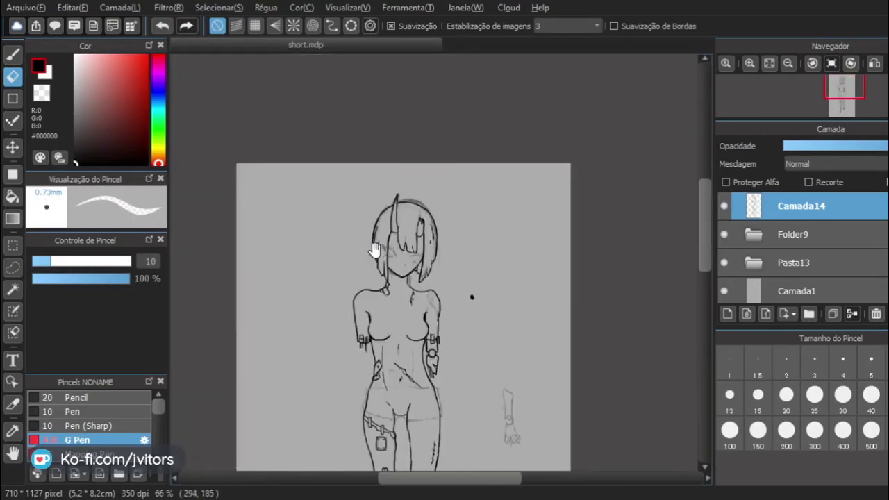
mouse_move(373, 250)
mouse_down()
mouse_move(367, 76)
mouse_move(364, 110)
mouse_up()
key(ctrl+a)
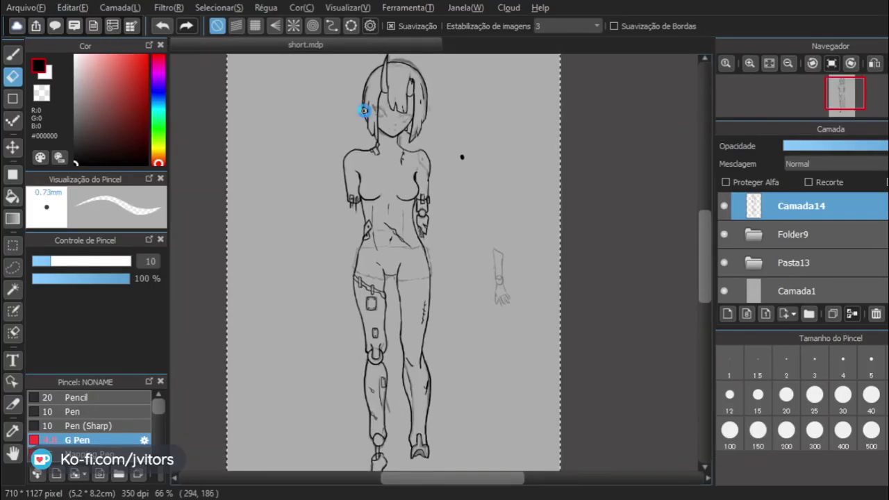
scroll(384, 144, down, 1)
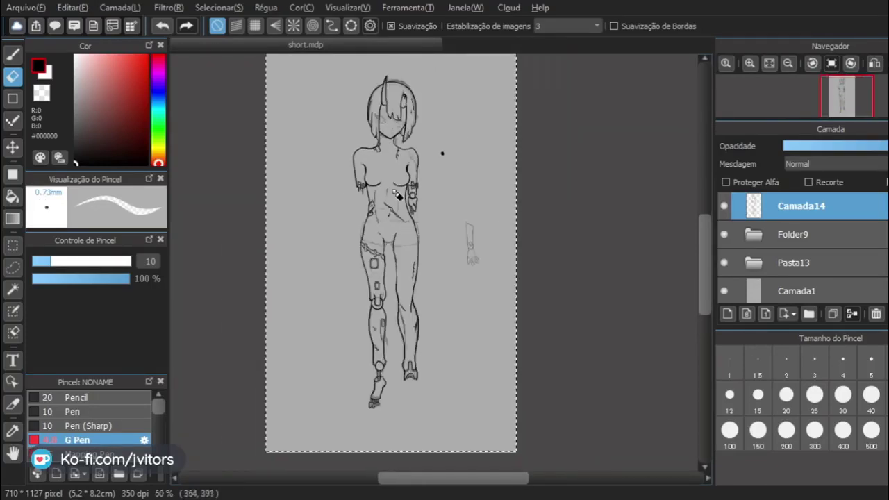
scroll(397, 196, up, 1)
Add a new layer directly below the Camada14 line-art layer and make Camada14 the active layer again.
click(726, 313)
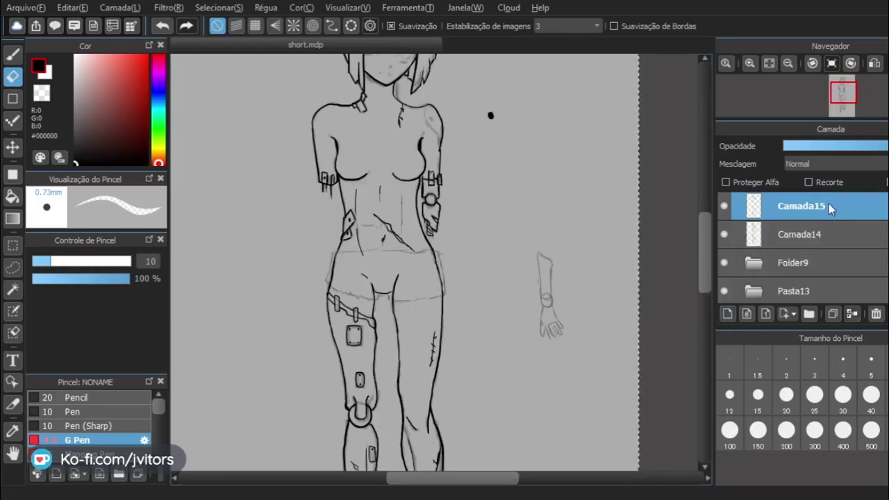
drag(831, 208, 833, 244)
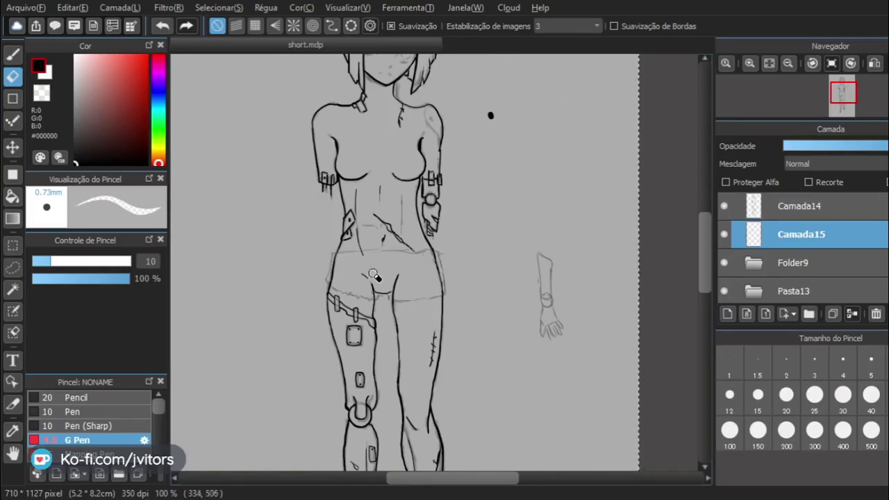
scroll(416, 284, up, 2)
click(824, 206)
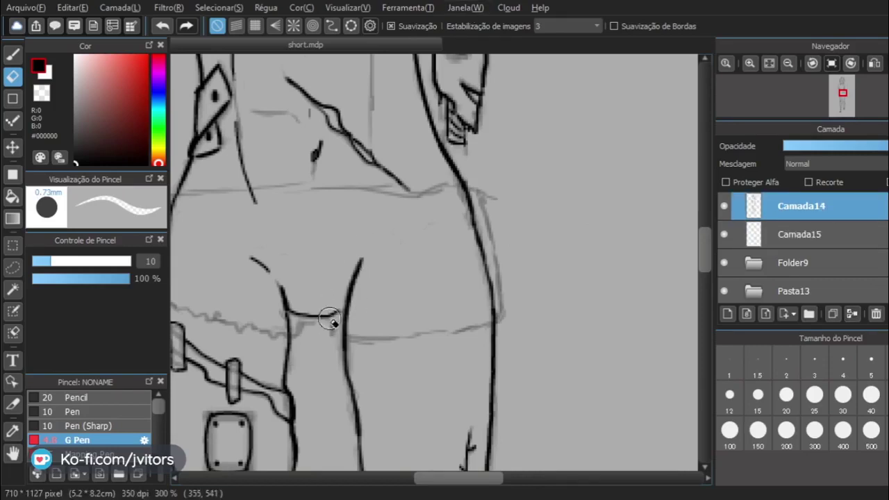
Switch to the G Pen brush and redraw the end of the short line joining the inner thighs.
click(12, 53)
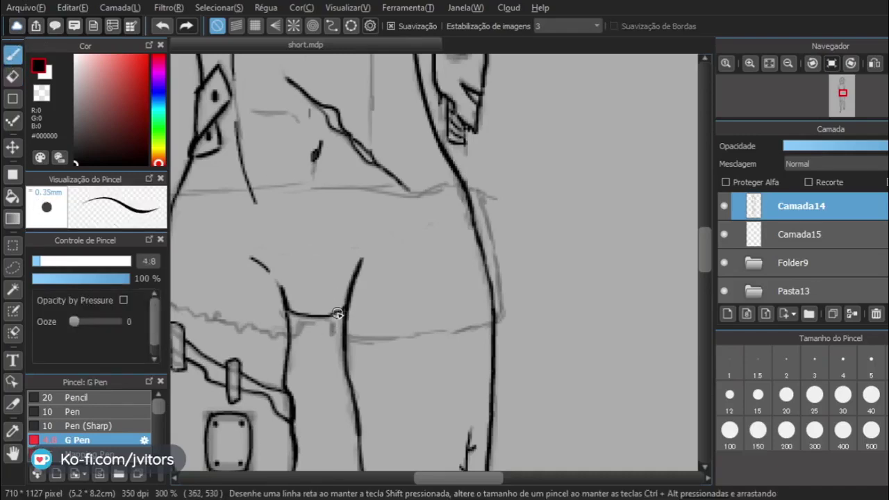
drag(329, 313, 346, 308)
key(ctrl+z)
drag(334, 314, 345, 311)
key(ctrl+z)
Make Camada15 the active layer and ink the shorts' outer edge beside the left hip.
scroll(345, 276, down, 5)
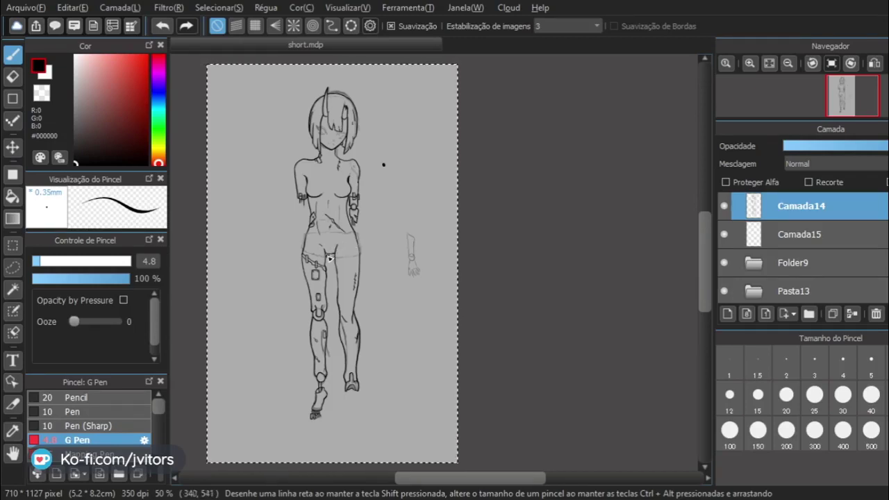
scroll(368, 259, up, 3)
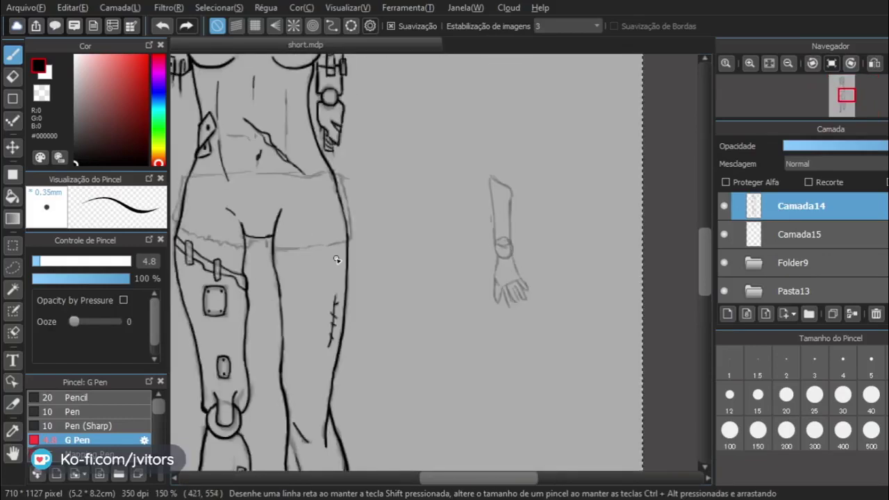
scroll(333, 257, up, 1)
drag(207, 239, 404, 264)
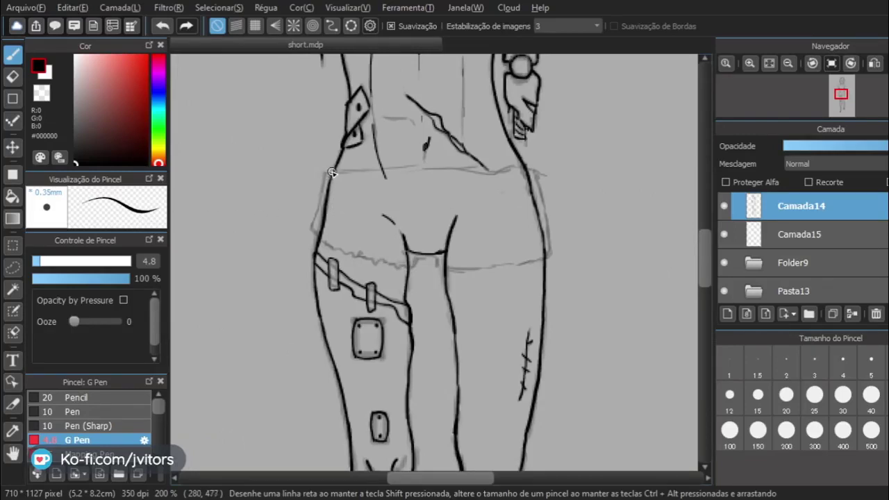
drag(335, 169, 319, 180)
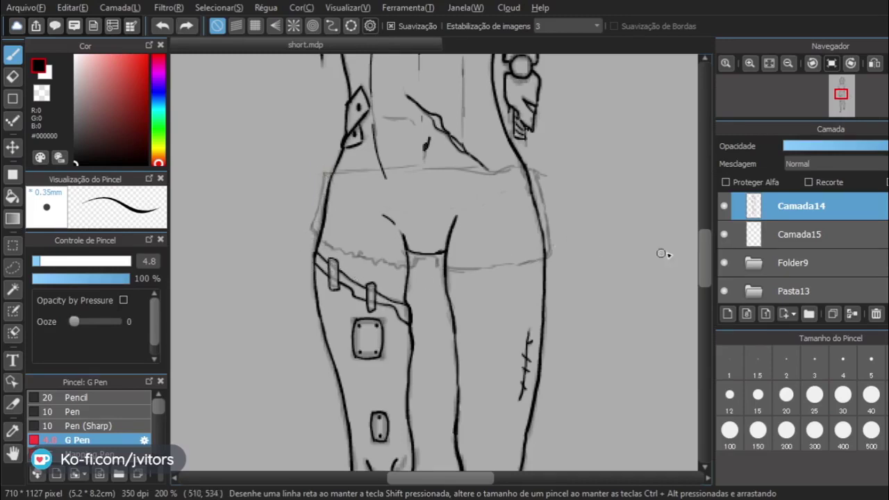
click(785, 239)
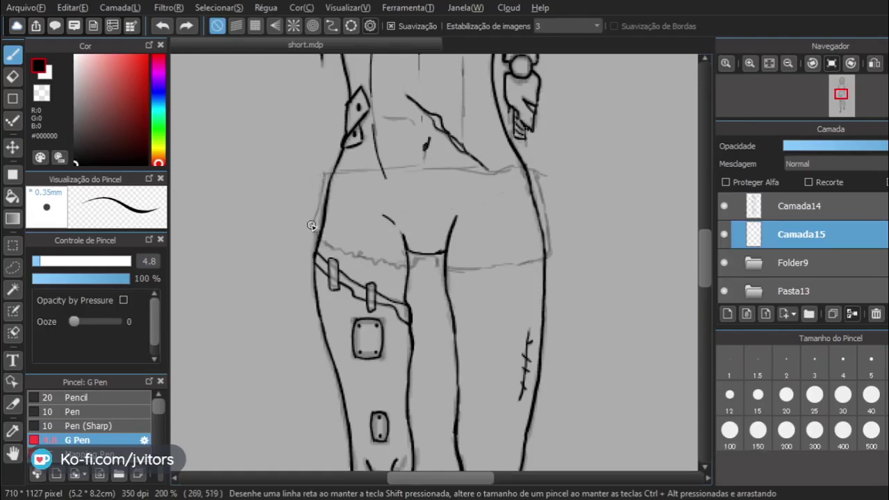
drag(316, 215, 325, 183)
key(ctrl+z)
drag(312, 229, 328, 169)
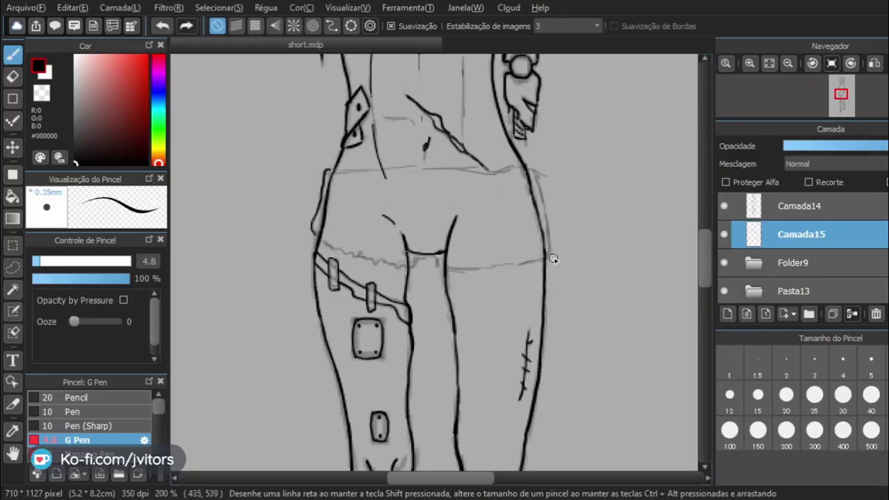
Ink the shorts' waistline across the abdomen from the right hip to the left hip.
drag(506, 244, 427, 321)
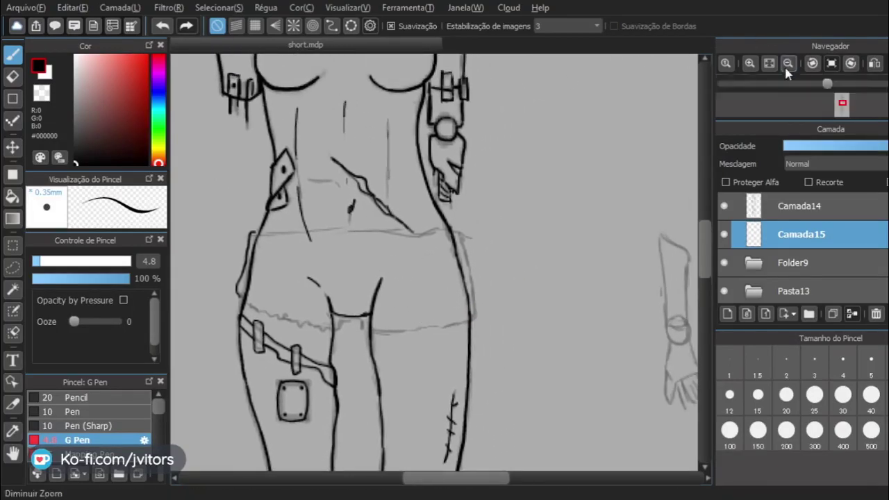
click(812, 64)
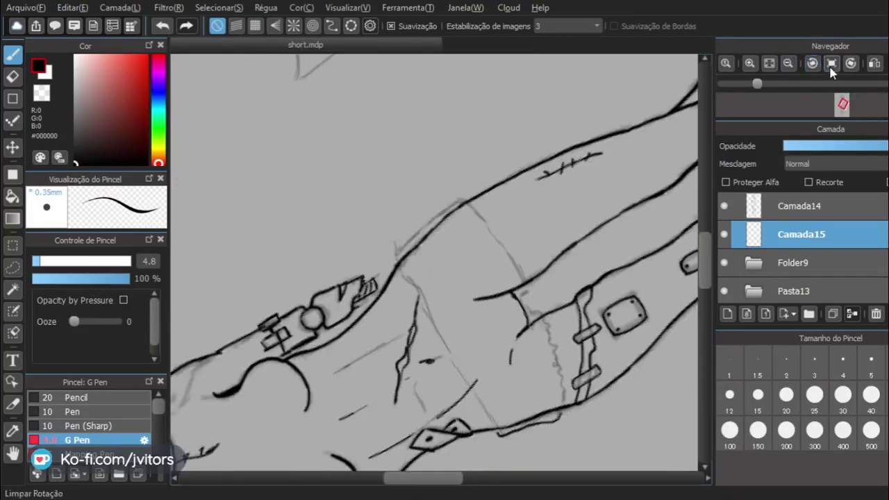
mouse_move(524, 330)
mouse_down()
mouse_move(385, 274)
mouse_move(339, 233)
mouse_up()
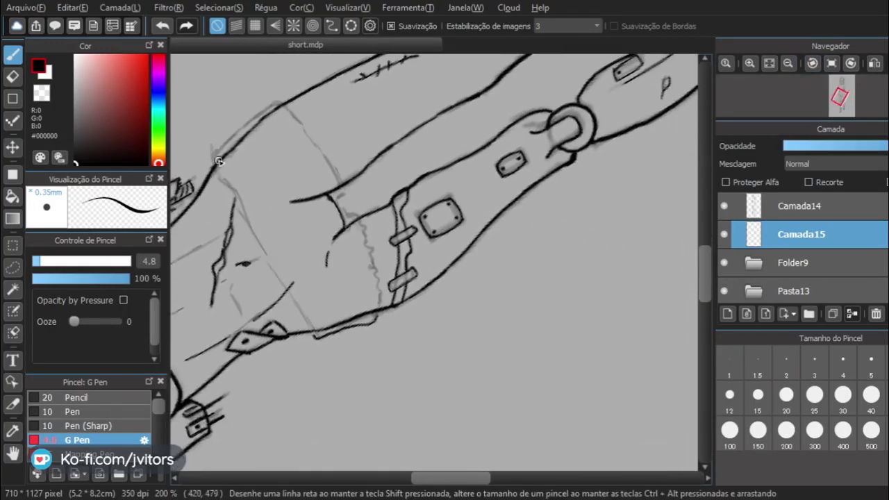
drag(221, 176, 237, 193)
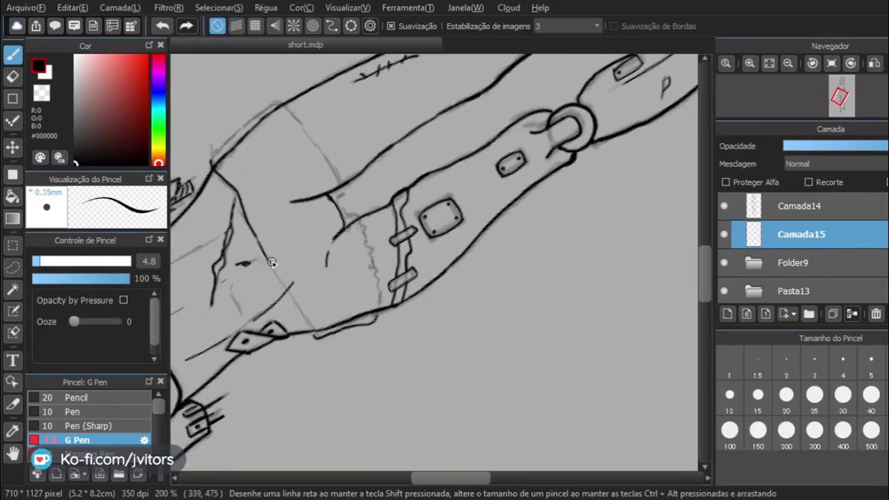
key(ctrl+z)
mouse_move(256, 239)
mouse_down()
mouse_move(314, 333)
mouse_move(300, 291)
mouse_move(325, 336)
mouse_move(314, 330)
mouse_move(314, 337)
mouse_move(300, 311)
mouse_up()
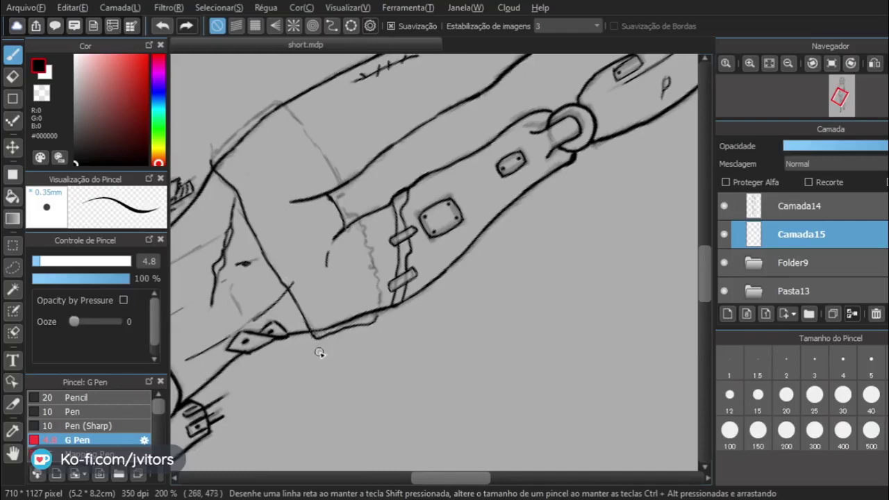
Ink the shorts' hem across the right thigh and start its jagged torn edge between the legs.
scroll(254, 184, up, 5)
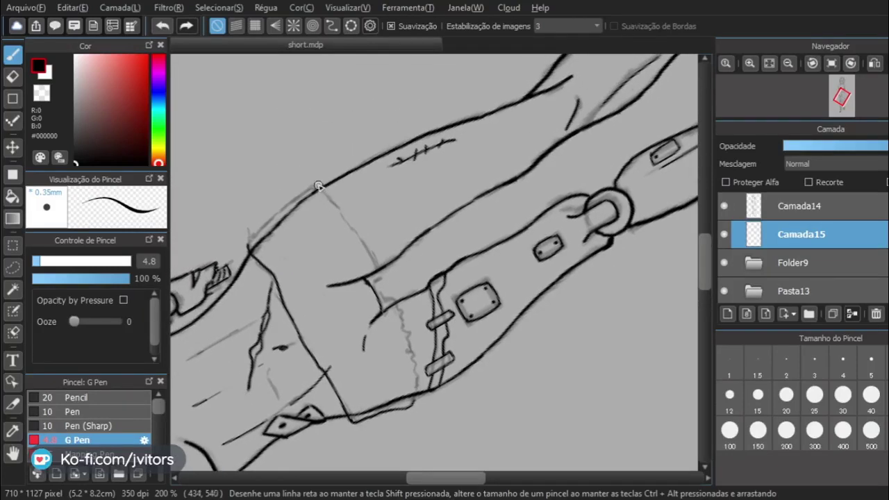
drag(337, 204, 357, 234)
key(ctrl+z)
mouse_move(317, 190)
mouse_down()
mouse_move(337, 203)
mouse_move(372, 266)
mouse_move(369, 258)
mouse_up()
key(ctrl+z)
drag(314, 184, 380, 270)
key(ctrl+z)
mouse_move(322, 193)
mouse_down()
mouse_move(375, 263)
mouse_move(378, 292)
mouse_up()
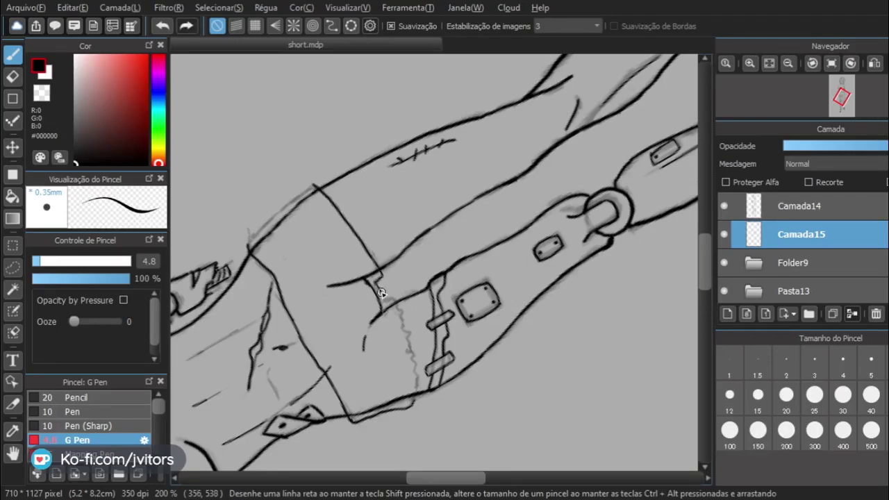
key(ctrl+z)
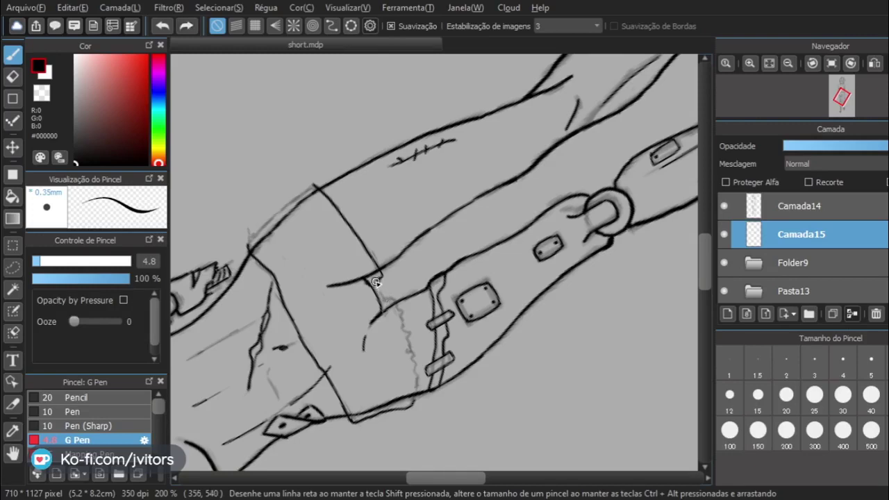
drag(383, 295, 384, 298)
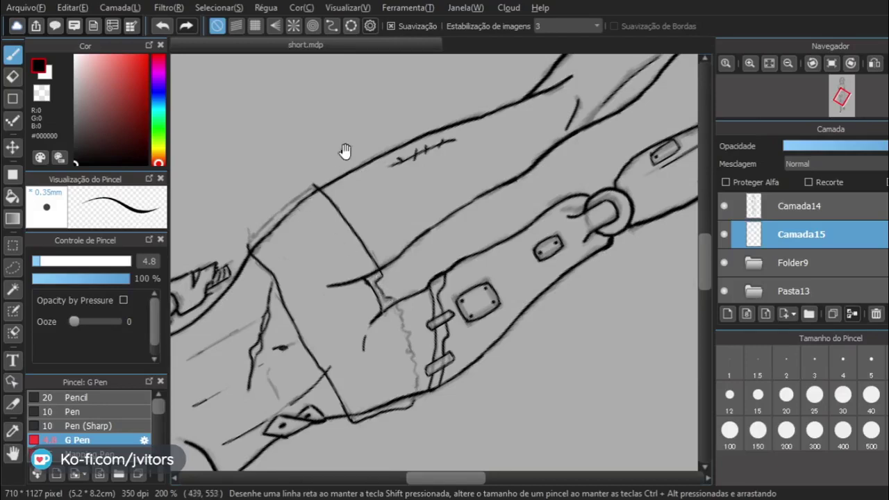
Ink the shorts' outer edge along the right hip, joining the waistline to the hem.
drag(249, 247, 302, 194)
key(ctrl+z)
drag(249, 244, 319, 183)
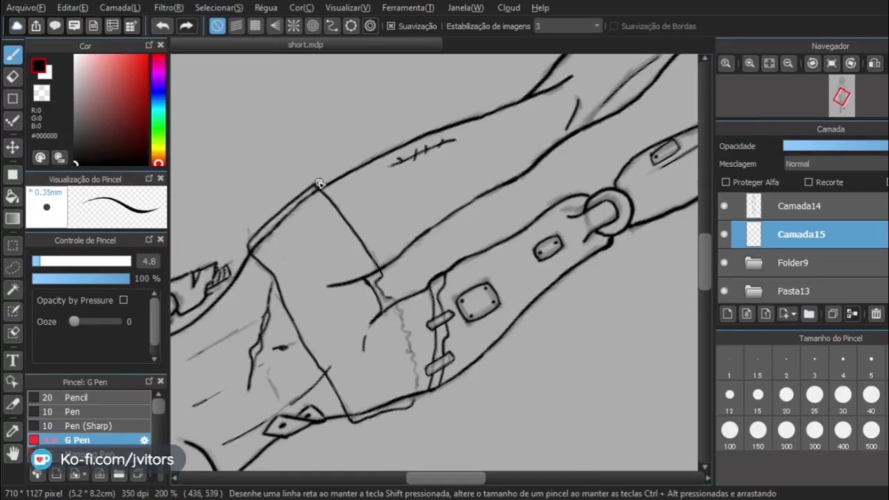
key(ctrl+z)
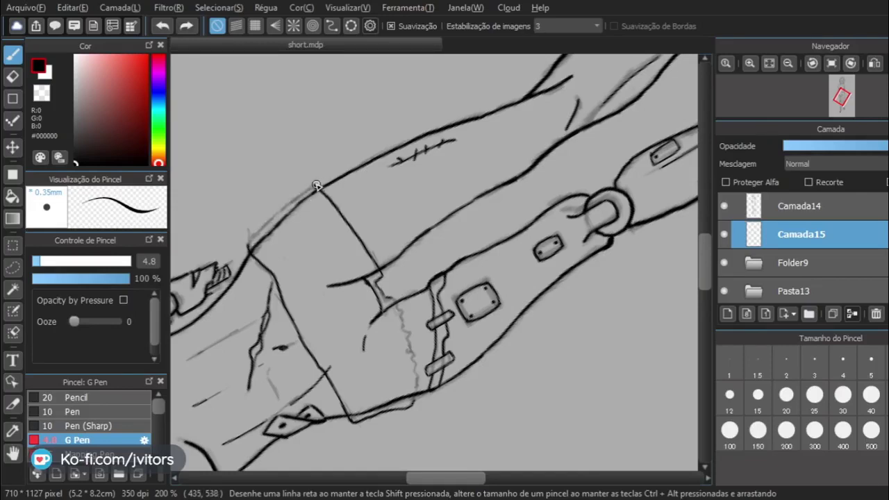
mouse_move(297, 196)
mouse_down()
mouse_move(251, 234)
mouse_move(251, 250)
mouse_up()
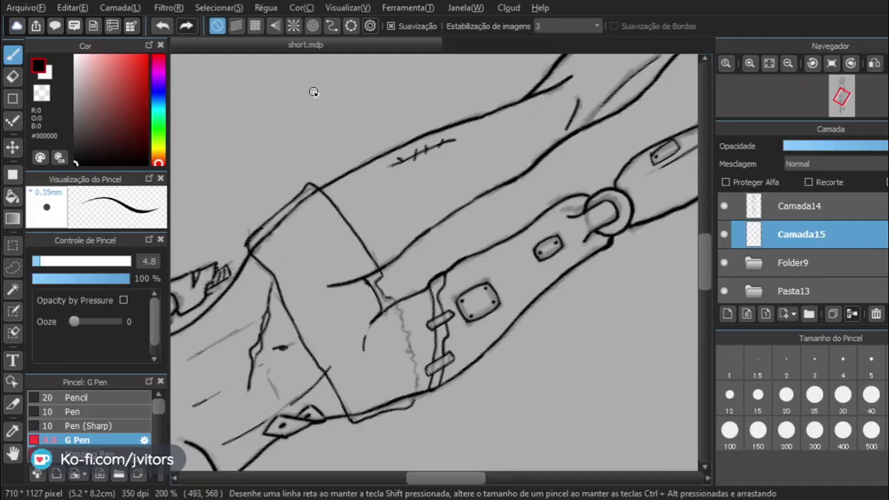
Ink the jagged torn hem across the left thigh down to the shorts' outer edge.
scroll(445, 337, up, 2)
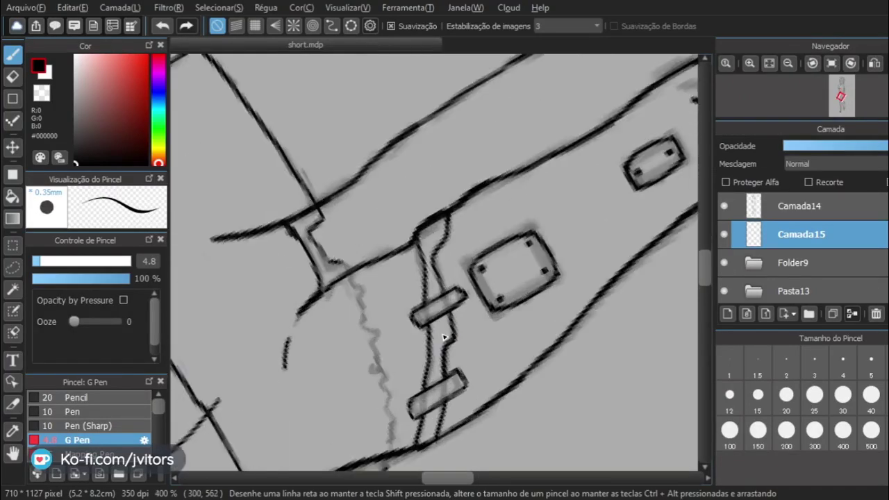
drag(366, 326, 373, 198)
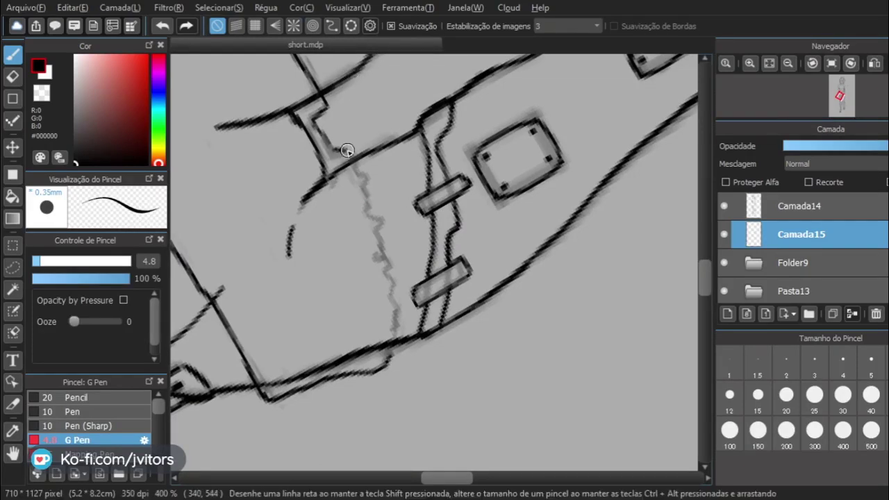
drag(347, 150, 367, 183)
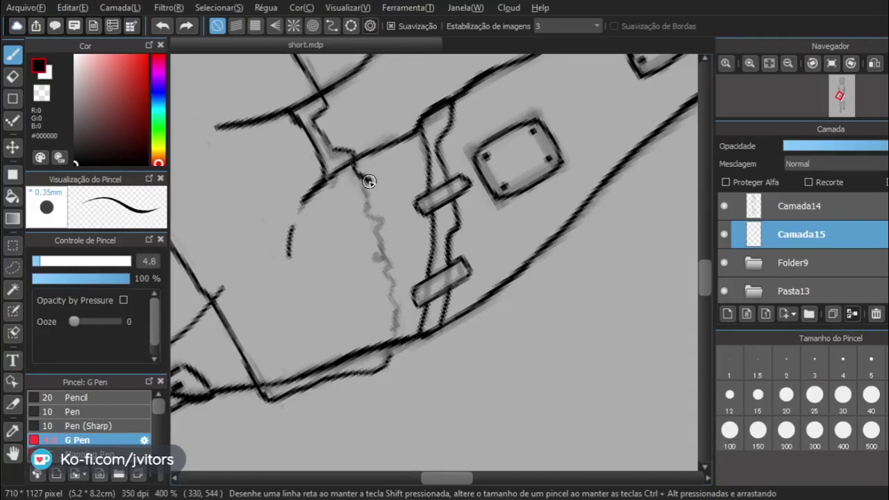
mouse_move(369, 182)
mouse_down()
mouse_move(371, 215)
mouse_move(386, 223)
mouse_move(377, 257)
mouse_move(389, 260)
mouse_move(395, 281)
mouse_move(392, 361)
mouse_up()
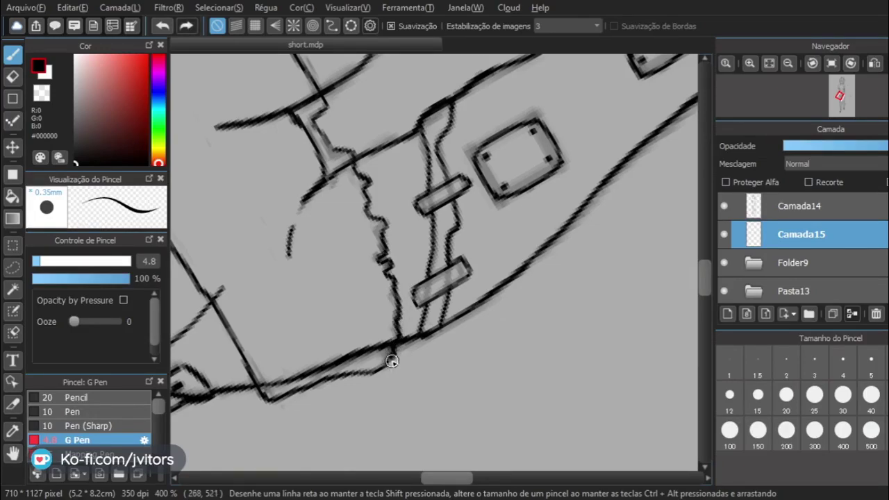
Erase the stray dot beside the figure on layer Camada14.
scroll(393, 354, down, 8)
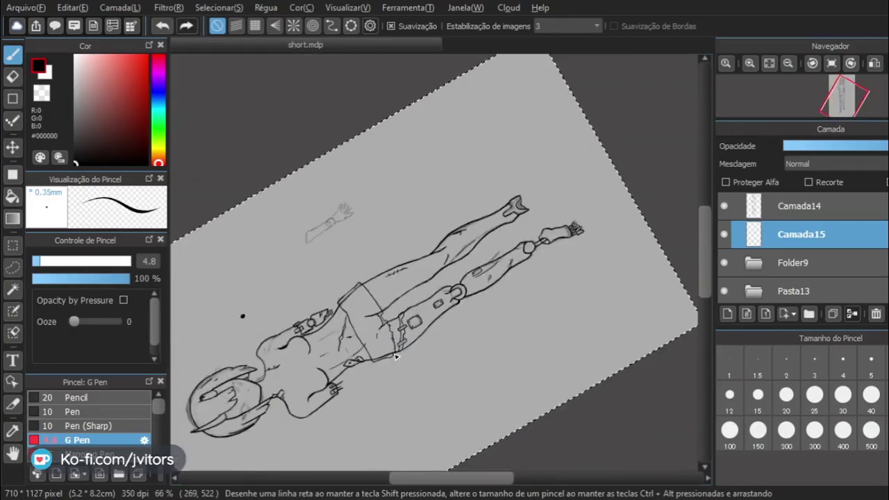
drag(352, 273, 407, 181)
key(ctrl+a)
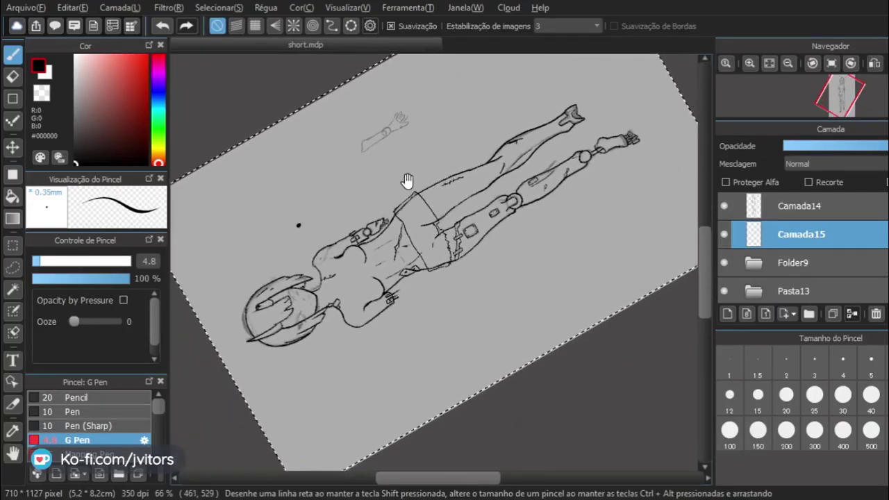
drag(489, 148, 472, 163)
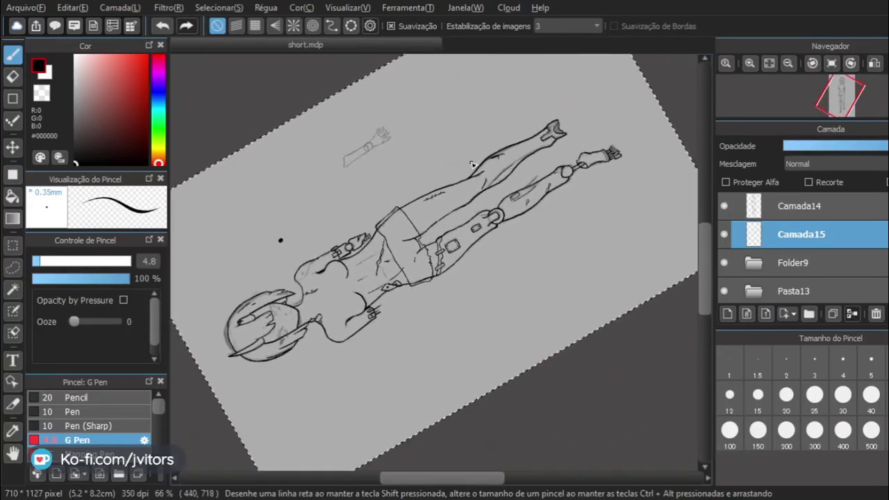
click(13, 76)
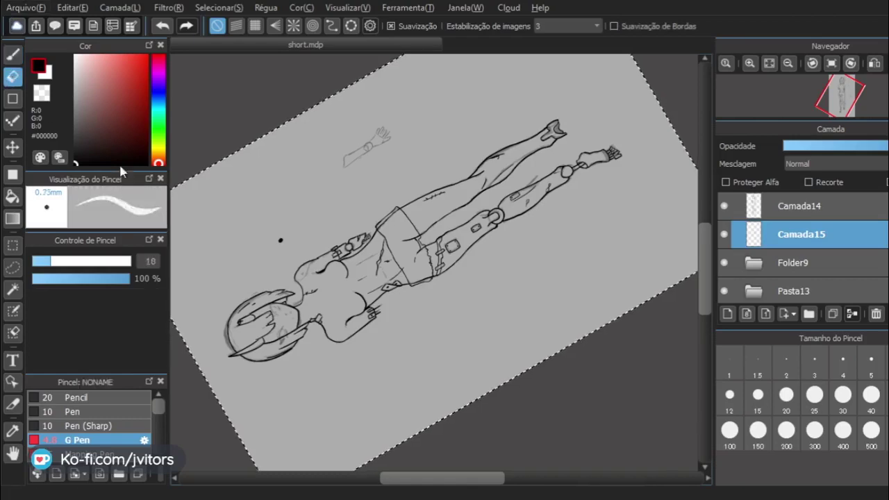
click(781, 207)
drag(283, 237, 281, 247)
Hide layer Camada15 and toggle the Folder9 folder off and on to compare the line art with the sketch.
click(730, 236)
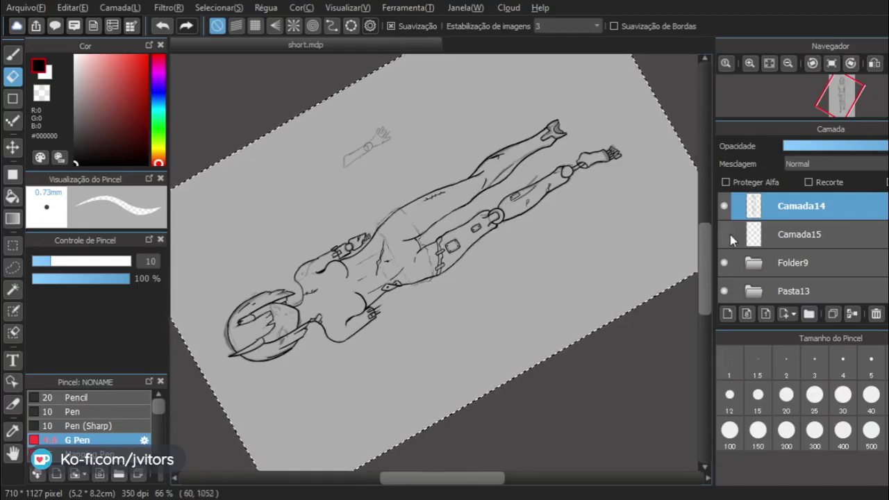
scroll(730, 239, down, 1)
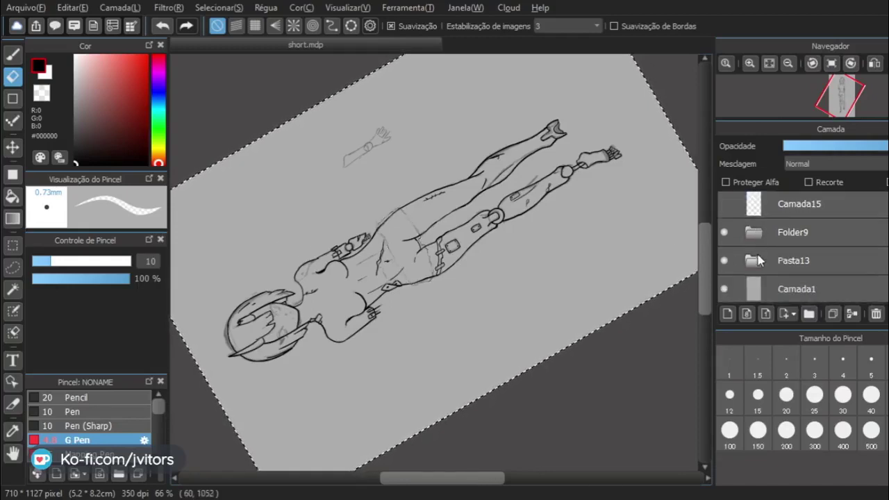
click(726, 234)
click(726, 233)
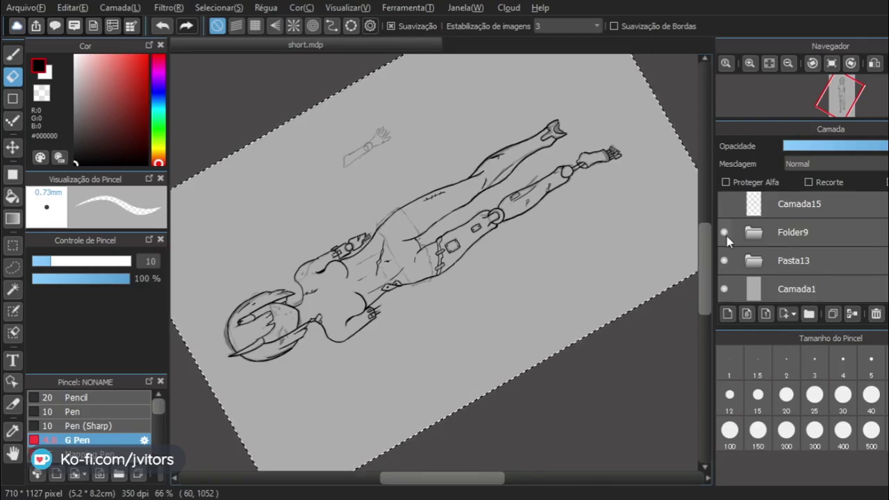
click(726, 238)
click(727, 239)
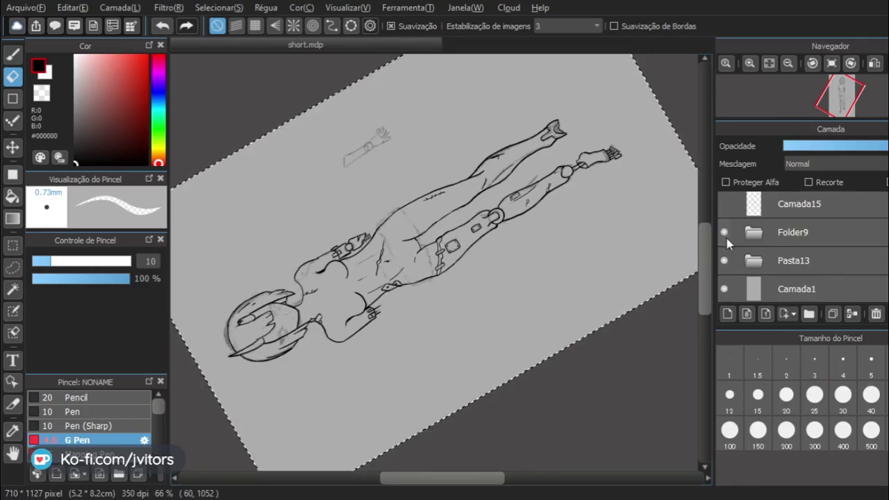
scroll(798, 209, up, 1)
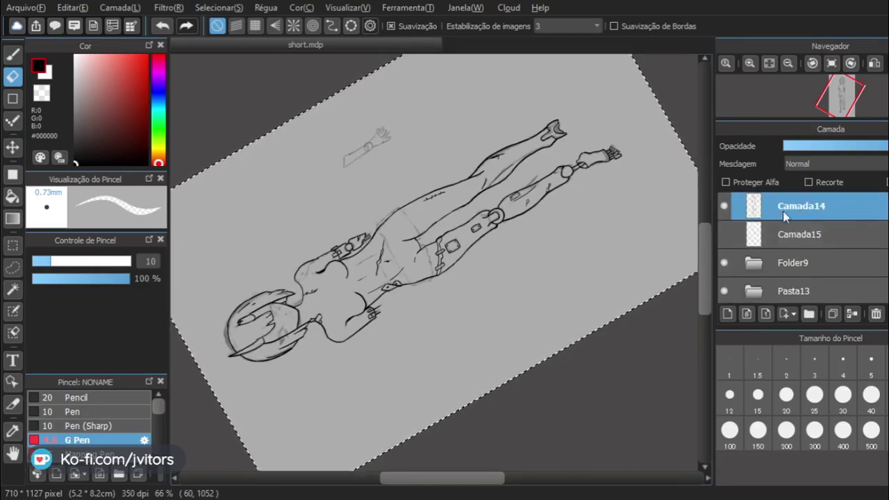
Reset the canvas rotation, focus on the face, and add a new layer above Camada14 for brush inking.
mouse_move(794, 73)
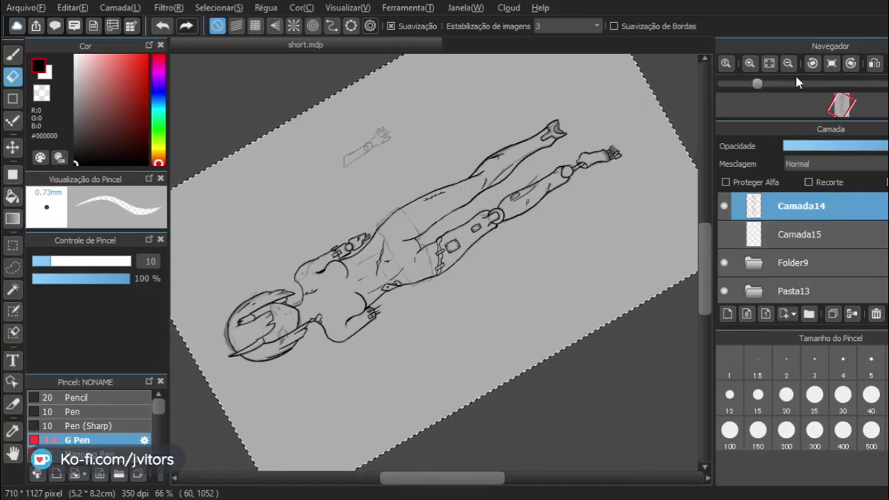
click(831, 64)
scroll(579, 85, up, 2)
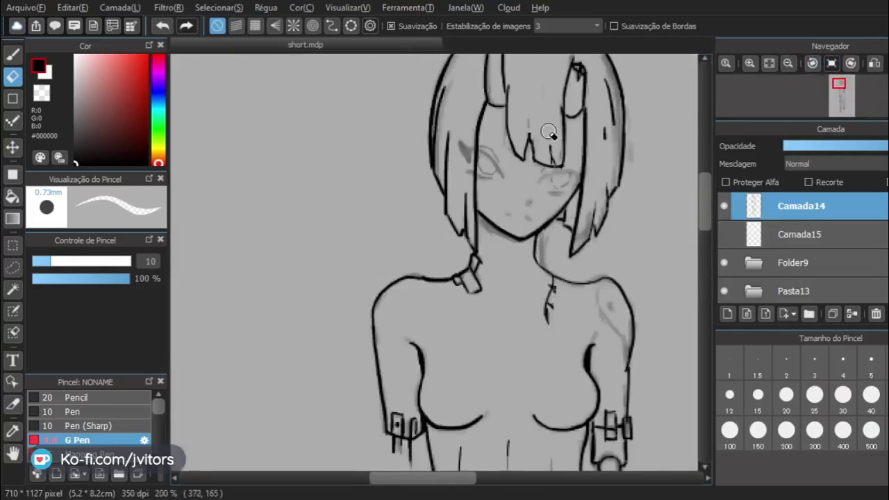
scroll(548, 132, up, 1)
drag(534, 164, 378, 169)
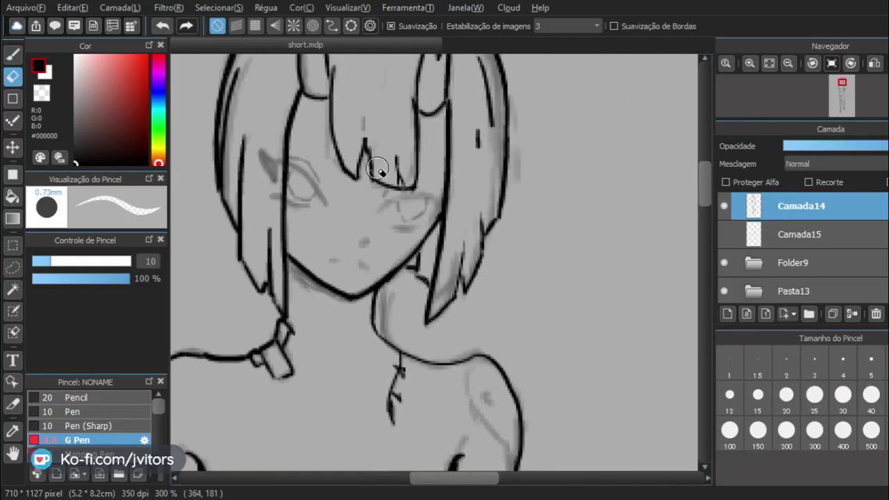
click(727, 313)
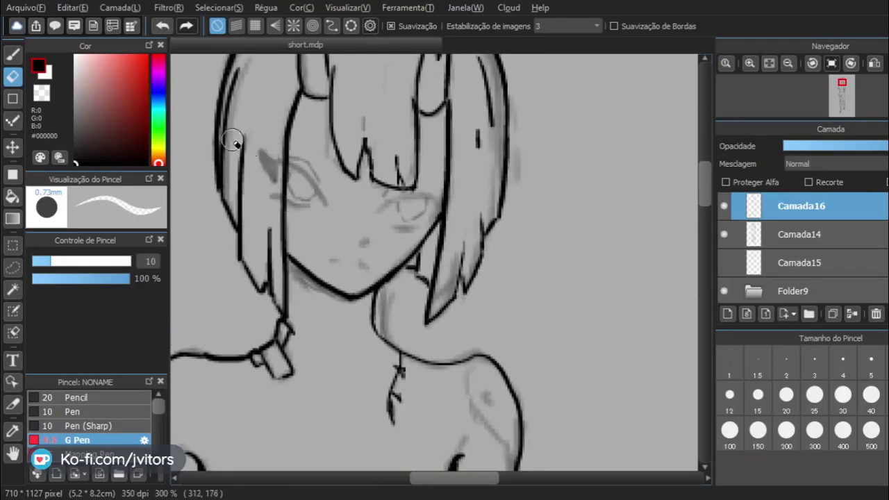
key(b)
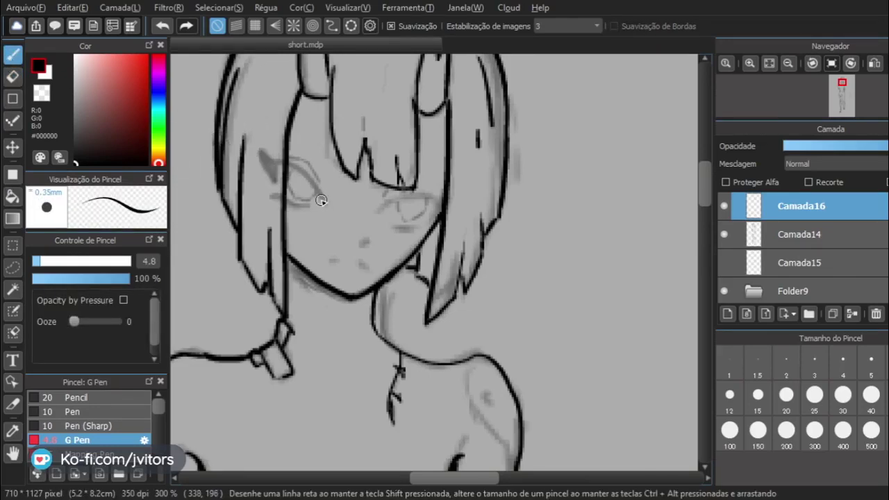
key(ctrl+z)
key(ctrl+z)
key(ctrl+y)
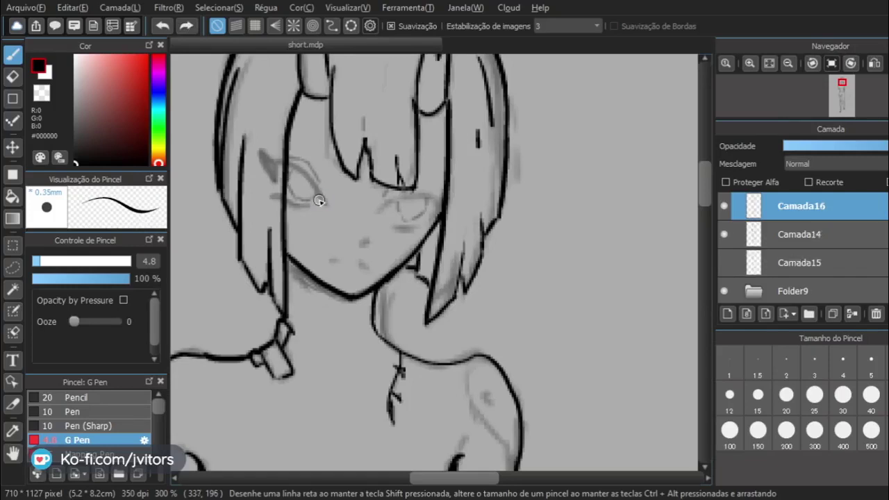
mouse_move(326, 205)
mouse_down()
mouse_move(303, 173)
mouse_move(277, 159)
mouse_move(321, 201)
mouse_up()
key(ctrl+z)
key(ctrl+z)
Ink the upper lash line of the character's right eye with Pen (Sharp) at size 4.4.
click(104, 424)
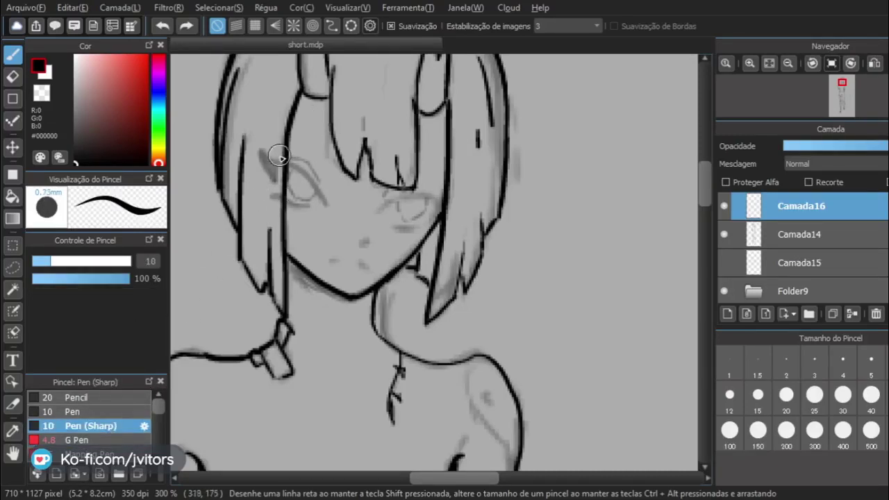
drag(276, 160, 323, 202)
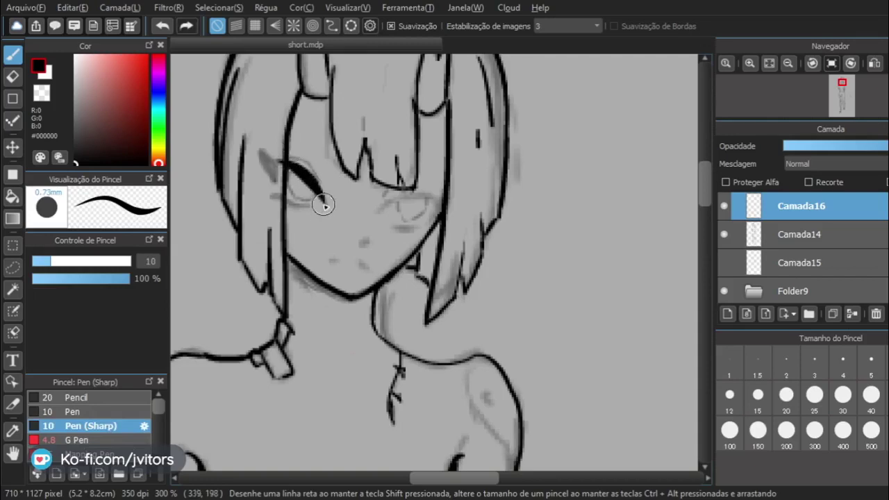
key(ctrl+z)
drag(47, 265, 39, 272)
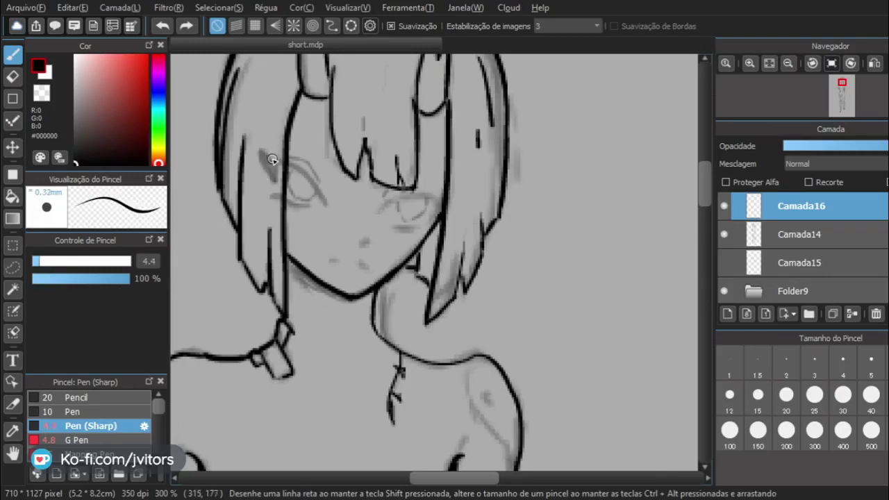
drag(279, 163, 324, 208)
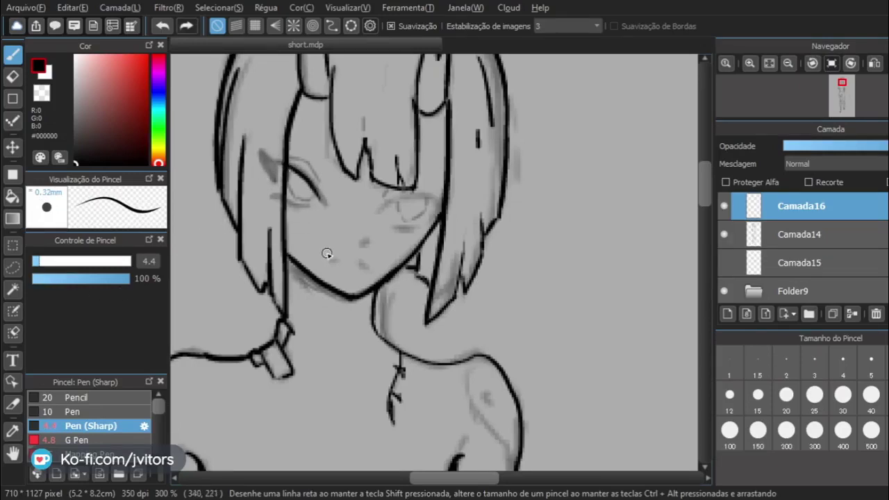
key(ctrl+z)
drag(277, 161, 324, 198)
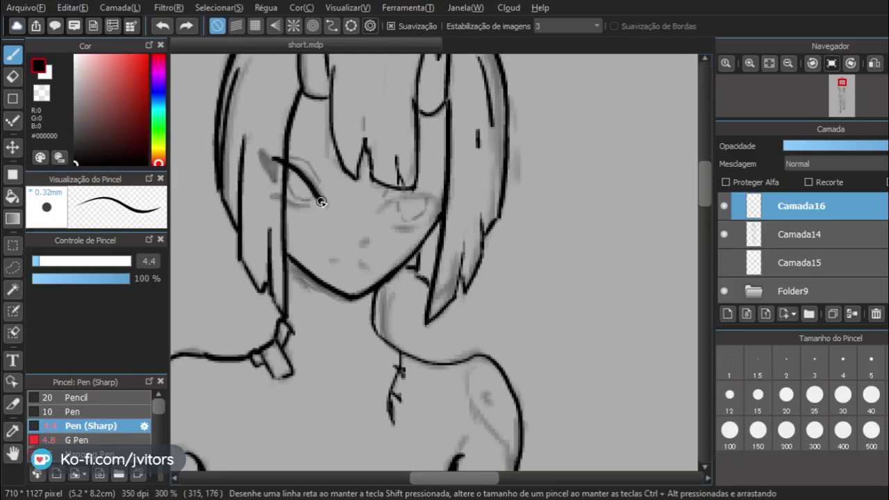
key(ctrl+z)
drag(278, 161, 325, 200)
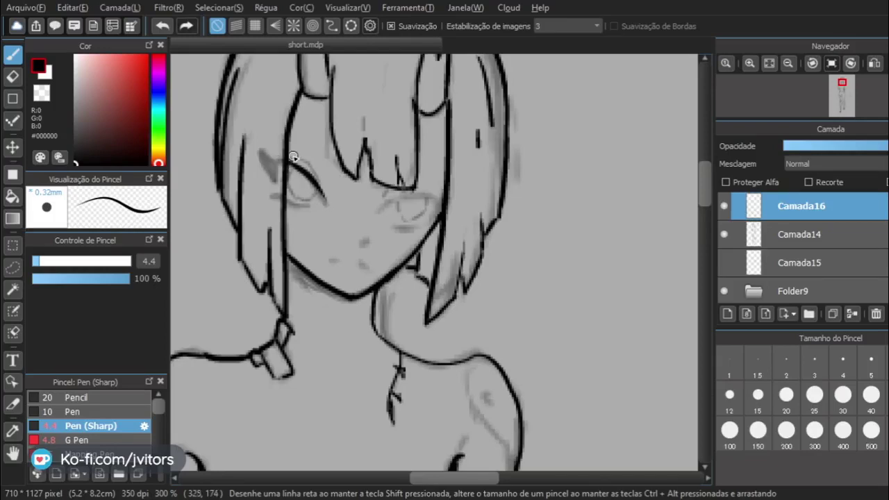
key(ctrl+z)
drag(278, 163, 325, 201)
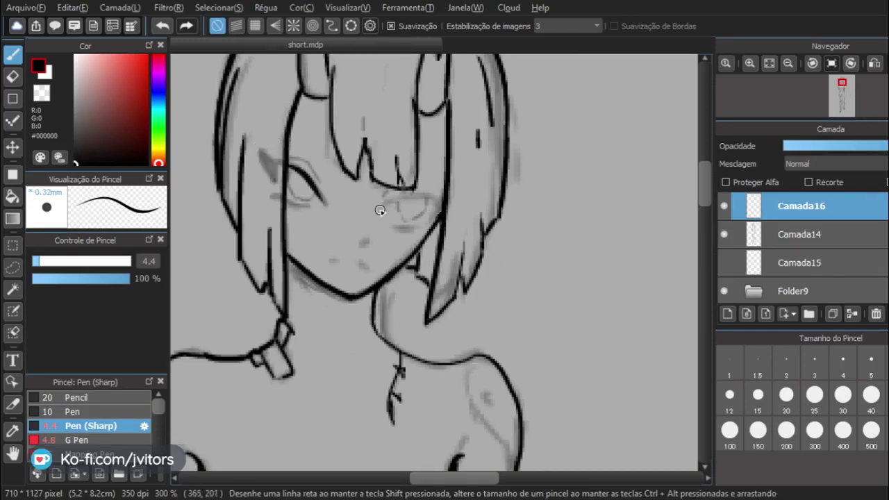
Ink the curved upper lash line of the character's left eye over the sketch.
mouse_move(380, 209)
mouse_down()
mouse_move(420, 200)
mouse_move(436, 205)
mouse_up()
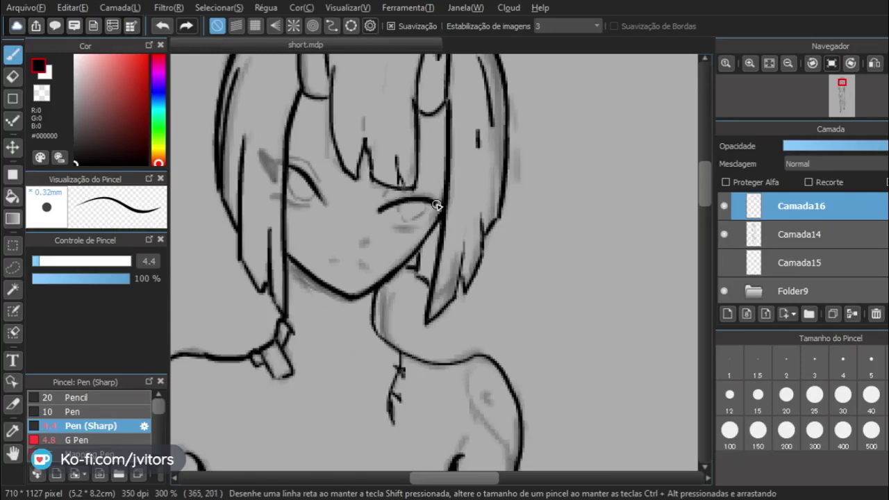
key(ctrl+z)
mouse_move(378, 212)
mouse_down()
mouse_move(424, 200)
mouse_move(434, 208)
mouse_up()
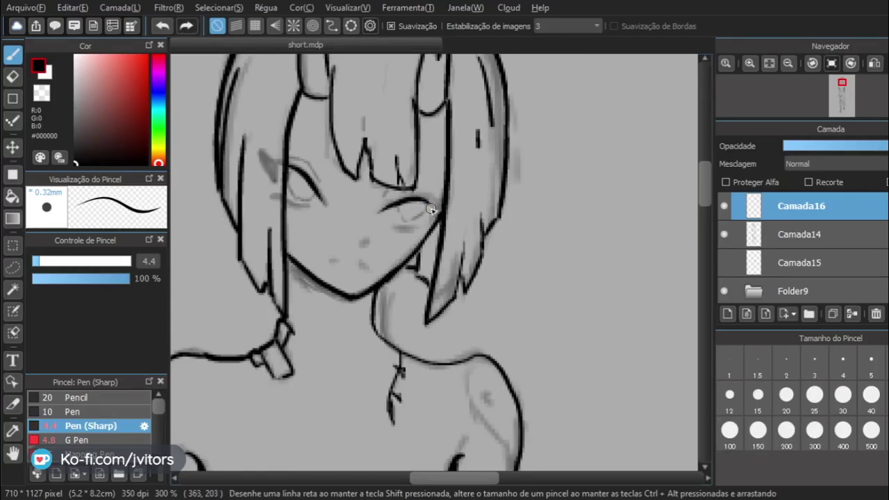
key(ctrl+z)
mouse_move(375, 211)
mouse_down()
mouse_move(395, 201)
mouse_move(437, 207)
mouse_up()
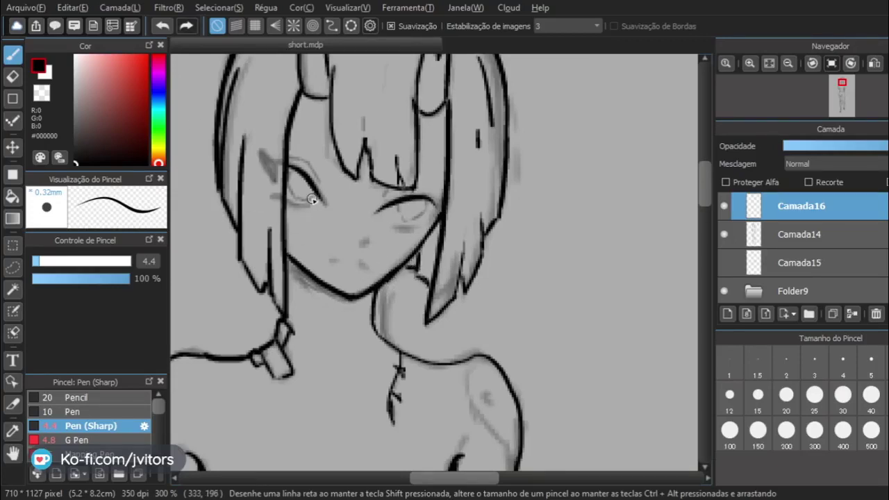
Ink the short lower lid line beneath the character's right eye.
mouse_move(308, 206)
mouse_down()
mouse_move(287, 203)
mouse_move(320, 234)
mouse_move(308, 205)
mouse_move(279, 199)
mouse_move(302, 202)
mouse_move(314, 216)
mouse_move(286, 202)
mouse_up()
key(ctrl+z)
key(ctrl+z)
key(ctrl+z)
Ink the short lower lid line beneath the character's left eye.
drag(383, 264, 349, 264)
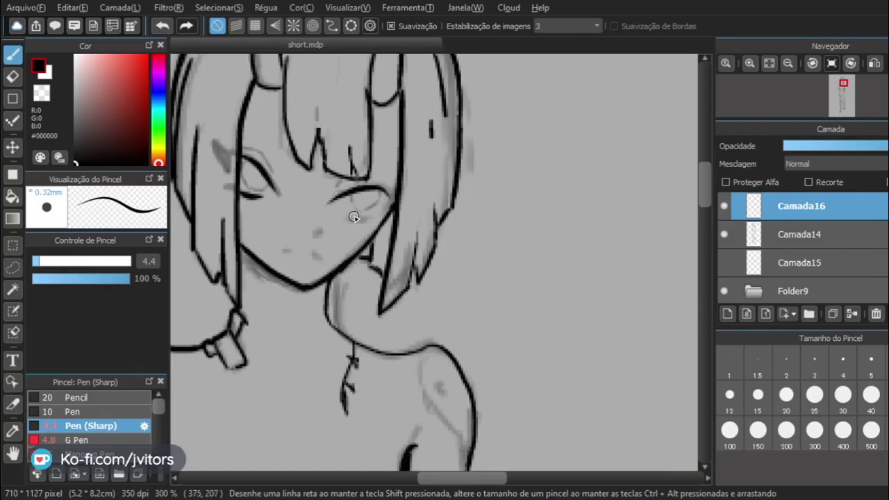
drag(349, 218, 364, 221)
drag(384, 188, 393, 199)
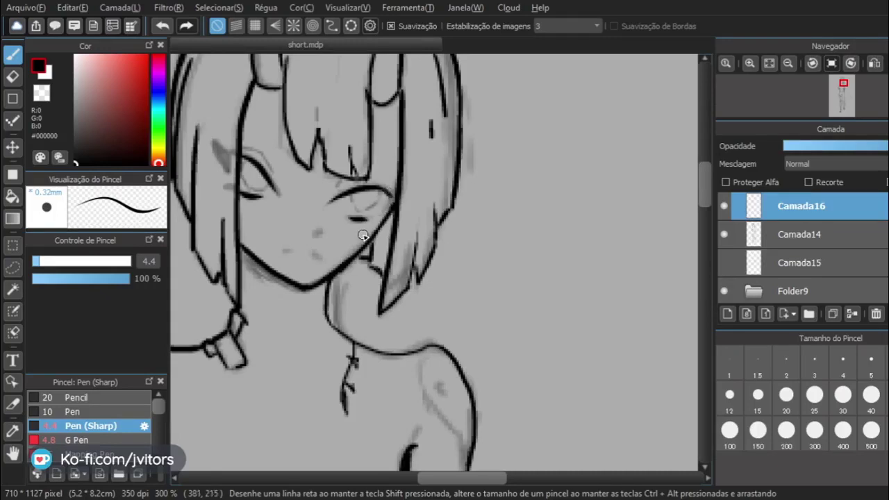
key(ctrl+z)
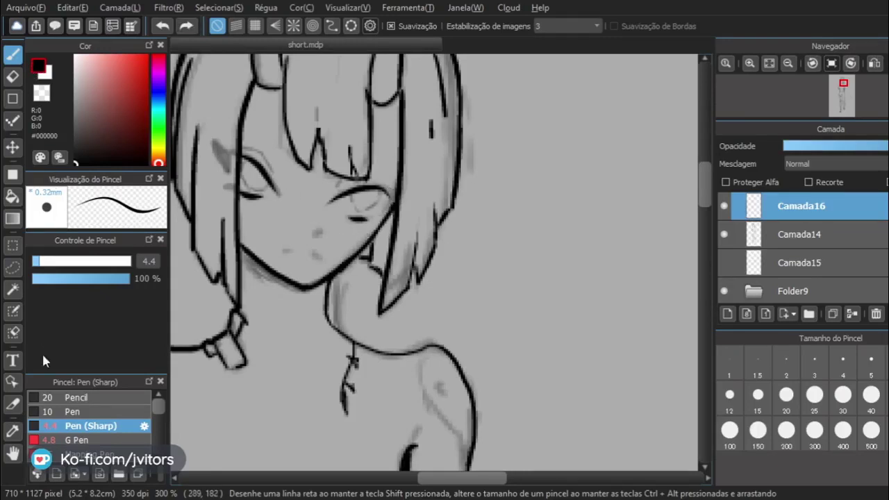
click(79, 440)
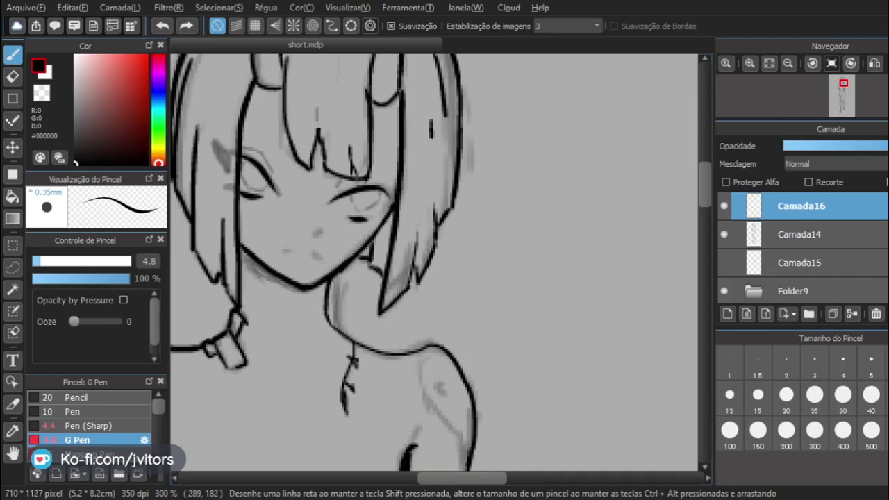
click(78, 454)
click(77, 440)
click(82, 425)
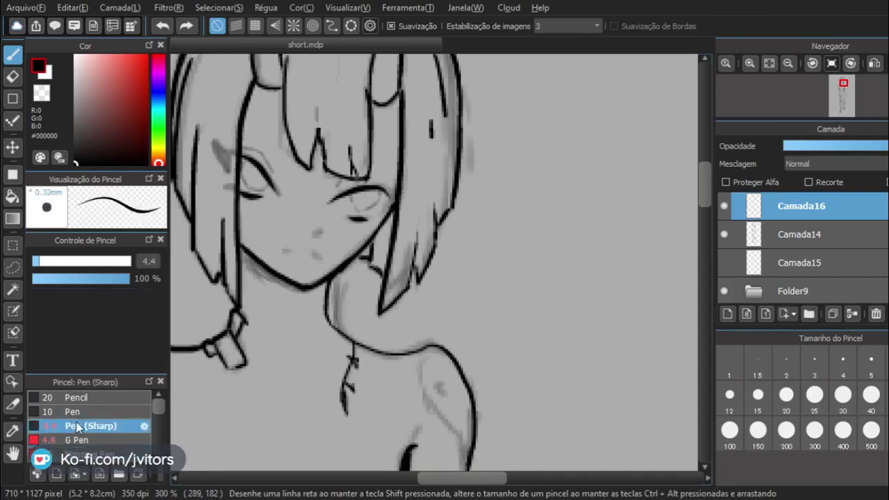
click(82, 411)
click(87, 396)
click(84, 426)
click(84, 415)
click(84, 426)
click(88, 397)
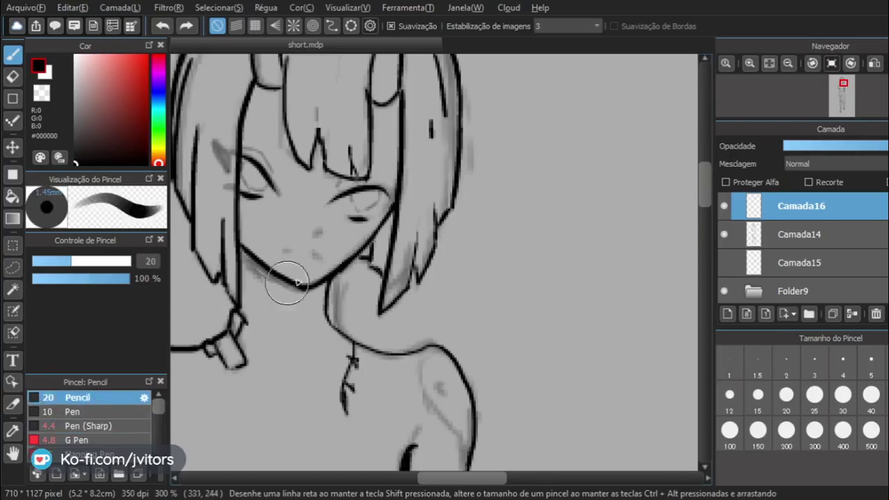
drag(537, 273, 530, 299)
key(ctrl+z)
mouse_move(550, 345)
mouse_down()
mouse_move(599, 255)
mouse_move(592, 208)
mouse_move(555, 308)
mouse_move(544, 268)
mouse_move(609, 232)
mouse_move(567, 270)
mouse_move(553, 269)
mouse_move(600, 247)
mouse_move(540, 300)
mouse_move(569, 277)
mouse_move(576, 244)
mouse_move(537, 302)
mouse_move(590, 270)
mouse_move(554, 288)
mouse_move(586, 252)
mouse_move(535, 300)
mouse_move(579, 262)
mouse_move(596, 220)
mouse_move(555, 283)
mouse_move(562, 248)
mouse_move(604, 223)
mouse_move(565, 282)
mouse_move(542, 247)
mouse_move(603, 184)
mouse_move(529, 245)
mouse_move(585, 170)
mouse_move(585, 121)
mouse_move(495, 222)
mouse_move(460, 191)
mouse_move(545, 219)
mouse_move(470, 236)
mouse_move(482, 201)
mouse_move(498, 223)
mouse_move(457, 239)
mouse_move(442, 203)
mouse_move(486, 201)
mouse_move(464, 261)
mouse_move(454, 211)
mouse_move(437, 239)
mouse_move(492, 155)
mouse_up()
key(ctrl+z)
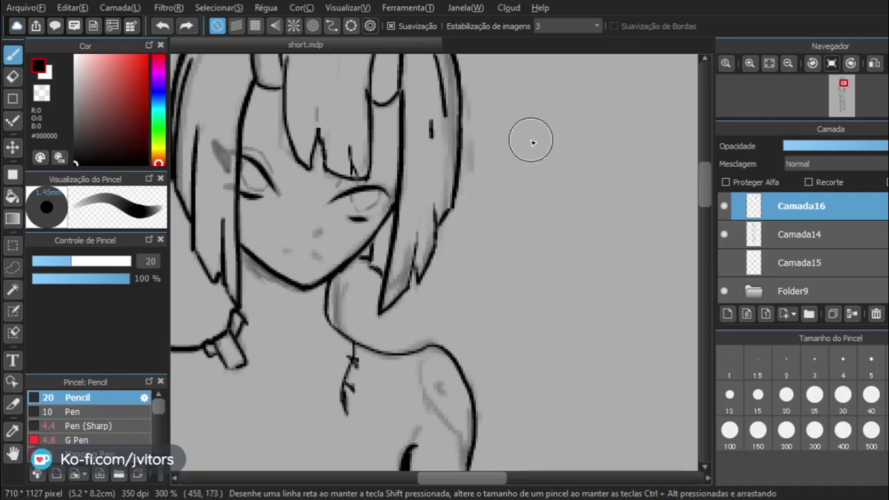
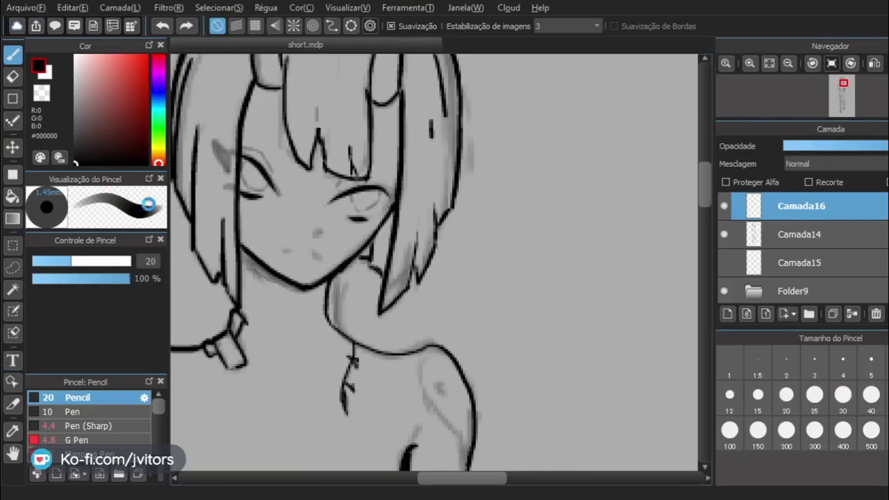
Ink the curved inner outline of the character's right eye below the upper lash line with G Pen at size 4.8.
drag(201, 185, 225, 233)
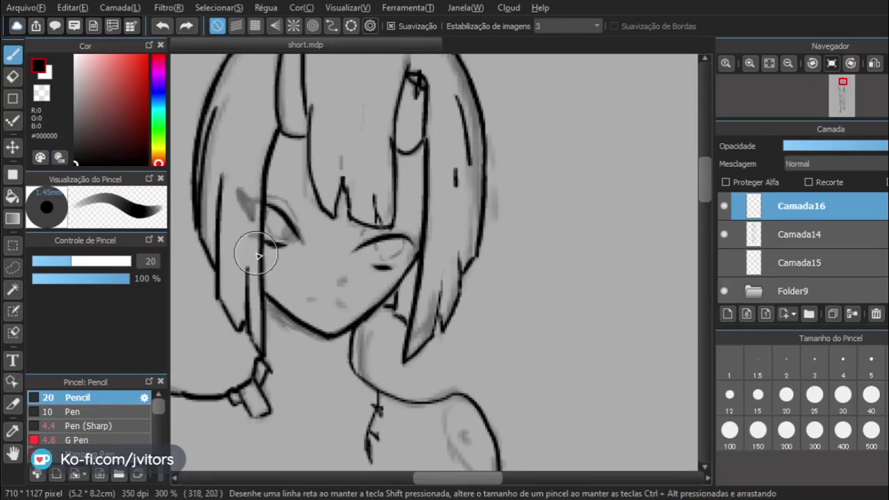
click(122, 425)
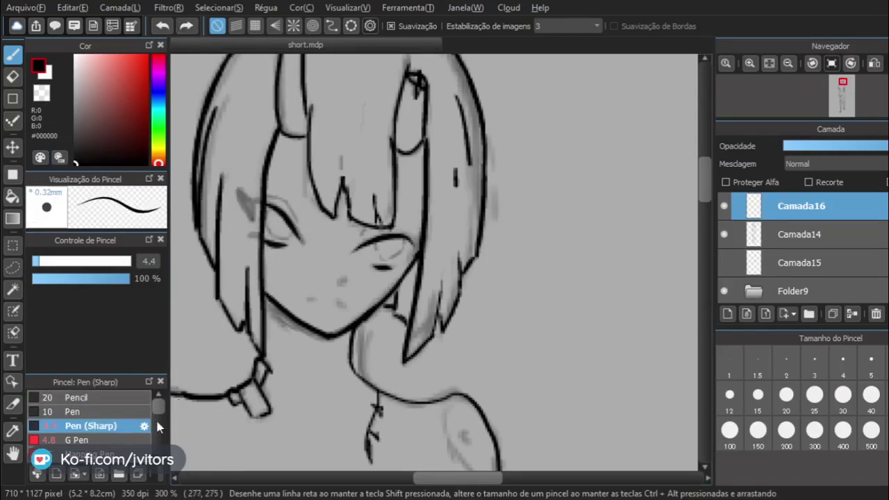
click(141, 441)
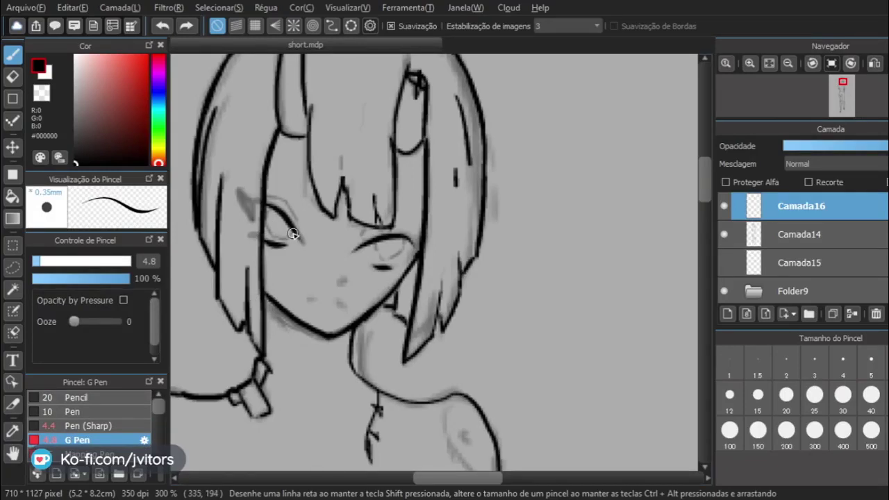
mouse_move(293, 234)
mouse_down()
mouse_move(303, 244)
mouse_move(262, 224)
mouse_move(294, 235)
mouse_move(278, 238)
mouse_move(288, 243)
mouse_move(263, 226)
mouse_move(274, 202)
mouse_move(290, 199)
mouse_up()
key(ctrl+z)
key(ctrl+z)
key(ctrl+z)
key(ctrl+z)
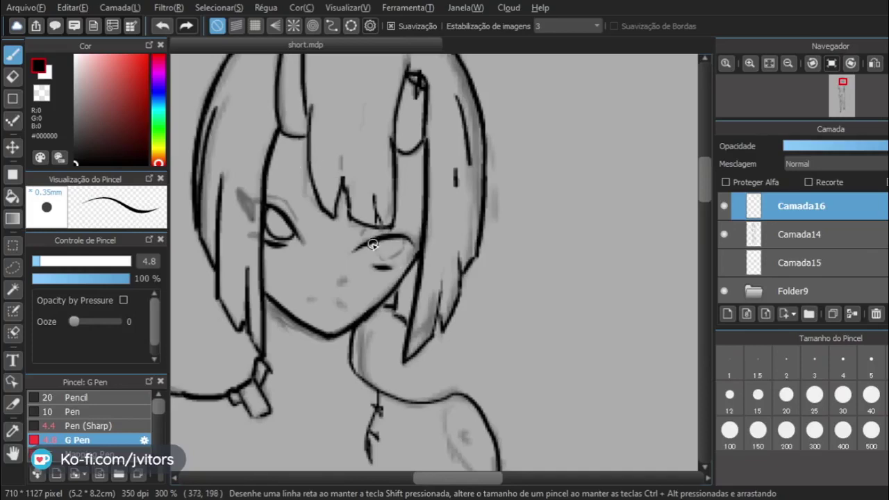
Ink the curved inner outline of the character's left eye below its upper lash line.
mouse_move(371, 243)
mouse_down()
mouse_move(395, 261)
mouse_move(406, 246)
mouse_move(370, 243)
mouse_move(387, 257)
mouse_move(402, 254)
mouse_move(407, 235)
mouse_move(377, 248)
mouse_move(367, 245)
mouse_move(373, 239)
mouse_move(372, 251)
mouse_move(403, 255)
mouse_move(366, 247)
mouse_move(382, 259)
mouse_move(405, 254)
mouse_move(412, 238)
mouse_move(369, 246)
mouse_move(395, 259)
mouse_move(405, 239)
mouse_move(366, 245)
mouse_move(397, 256)
mouse_move(408, 242)
mouse_move(371, 245)
mouse_move(390, 260)
mouse_move(415, 242)
mouse_move(377, 250)
mouse_move(410, 241)
mouse_up()
key(ctrl+z)
key(ctrl+z)
key(ctrl+z)
key(ctrl+z)
key(ctrl+z)
key(ctrl+z)
key(ctrl+z)
key(ctrl+z)
key(ctrl+z)
key(ctrl+z)
key(ctrl+z)
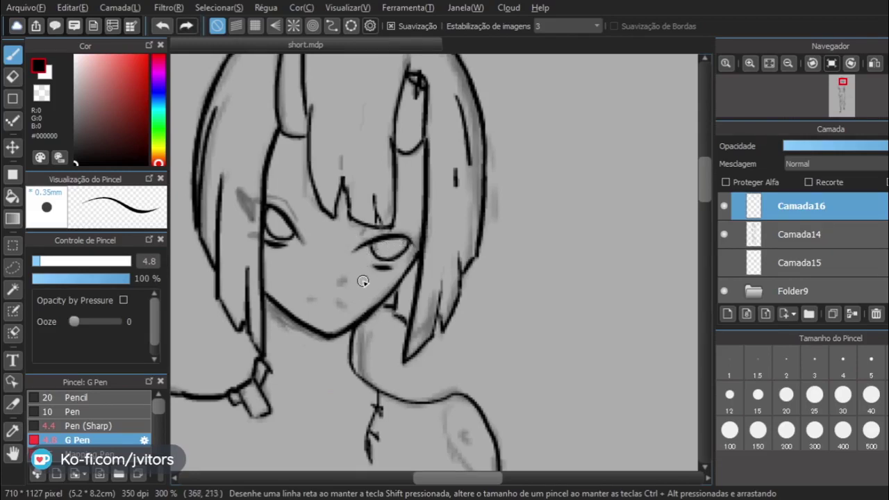
Try to ink the curved crease line above the character's right eye with G Pen at size 4.8.
drag(414, 236, 388, 255)
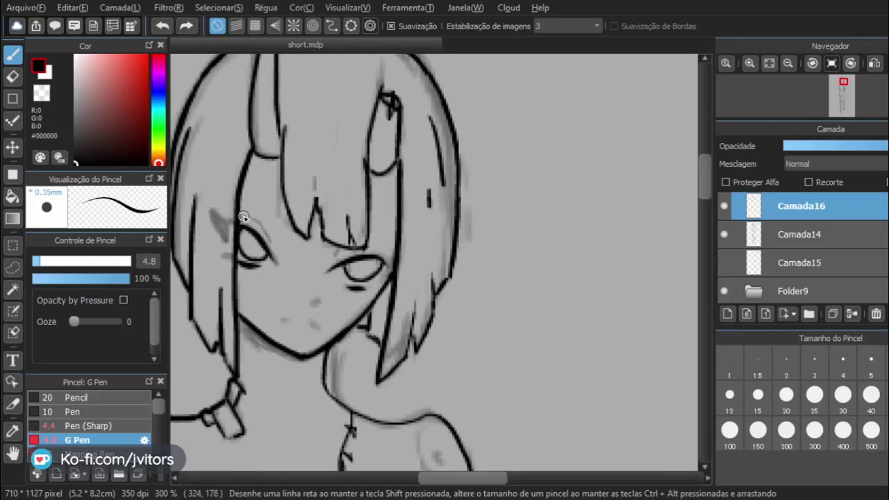
drag(241, 216, 272, 241)
key(ctrl+z)
key(ctrl+z)
key(ctrl+z)
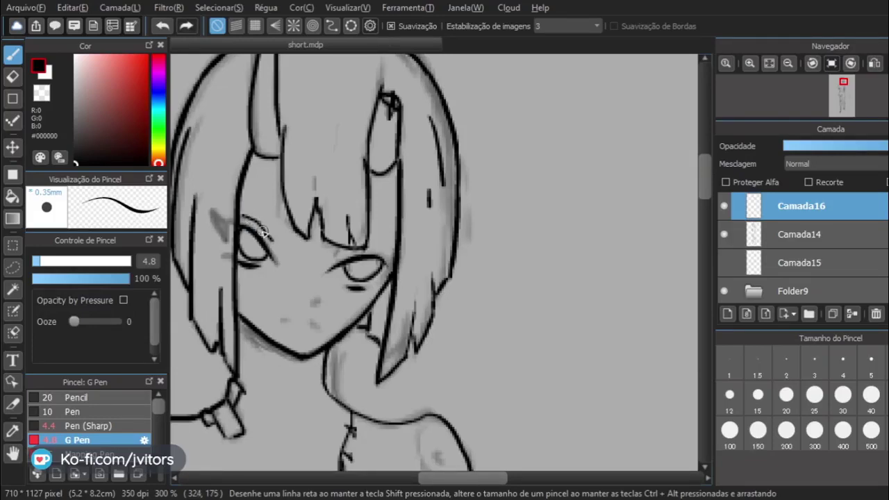
key(ctrl+z)
drag(242, 214, 264, 228)
key(ctrl+z)
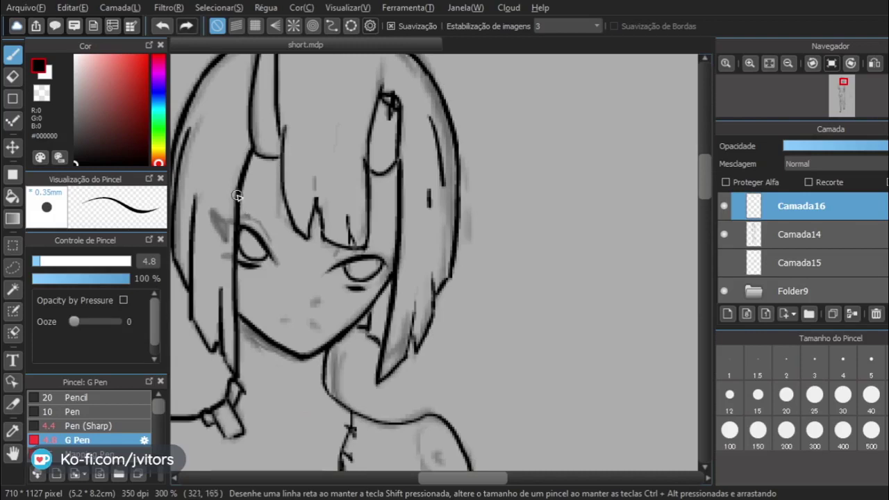
key(ctrl+z)
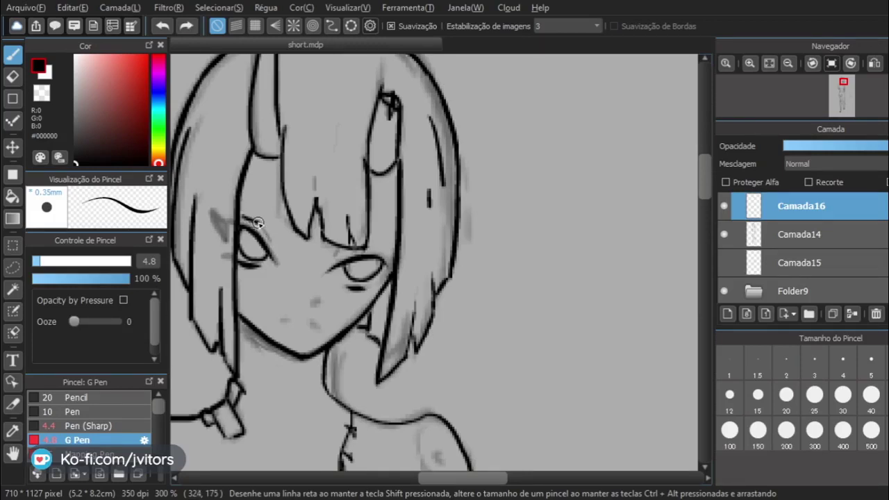
drag(258, 222, 274, 243)
key(ctrl+z)
key(ctrl+z)
key(ctrl+z)
key(ctrl+z)
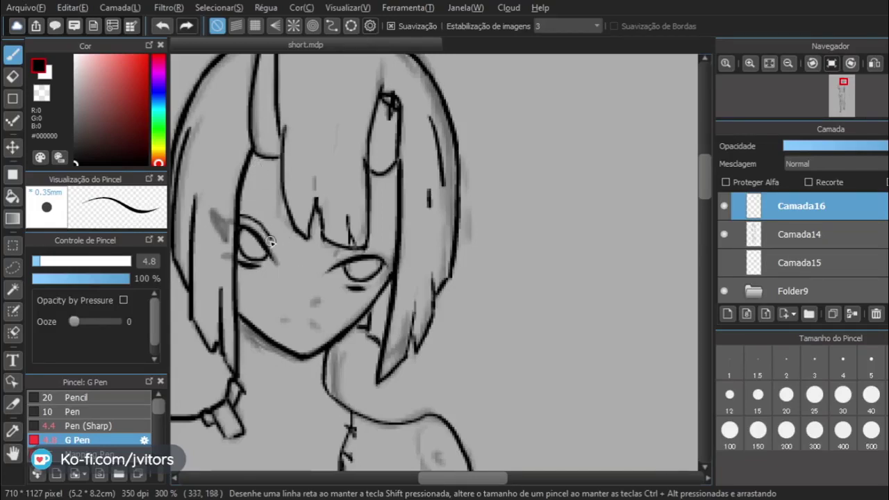
key(ctrl+z)
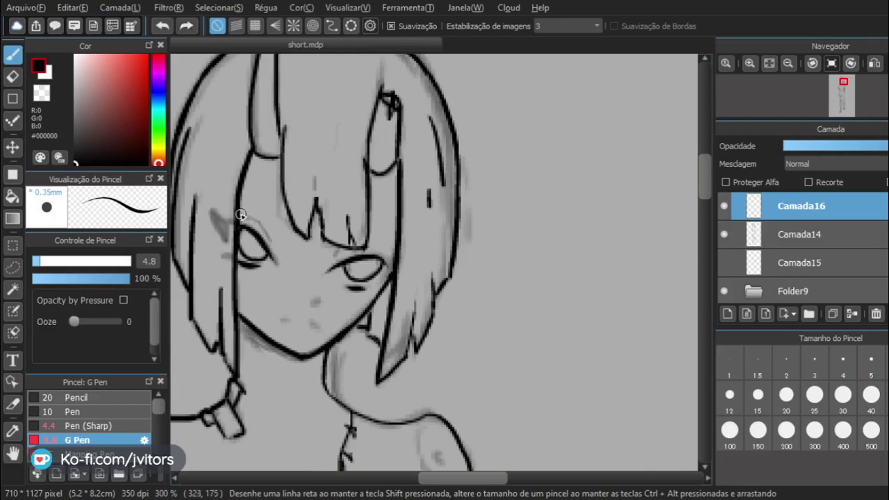
drag(261, 222, 274, 245)
key(ctrl+z)
key(ctrl+z)
drag(240, 216, 273, 235)
key(ctrl+z)
key(ctrl+z)
key(ctrl+z)
mouse_move(264, 225)
mouse_down()
mouse_move(248, 219)
mouse_move(273, 242)
mouse_up()
key(ctrl+z)
mouse_move(240, 216)
mouse_down()
mouse_move(259, 219)
mouse_move(272, 237)
mouse_up()
key(ctrl+z)
drag(252, 192, 281, 238)
key(ctrl+z)
key(ctrl+z)
Try the crease above the character's right eye with Pen (Sharp) at size 4.4, including a longer stroke towards the hair.
click(114, 425)
click(119, 412)
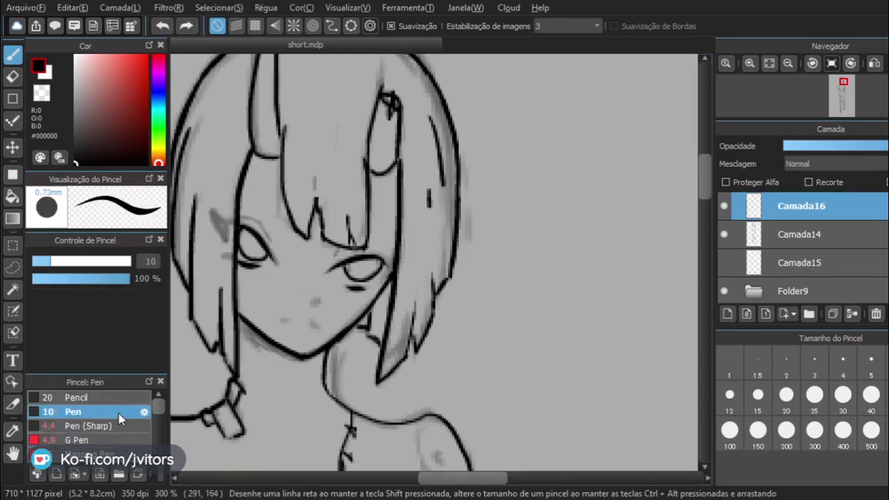
click(122, 427)
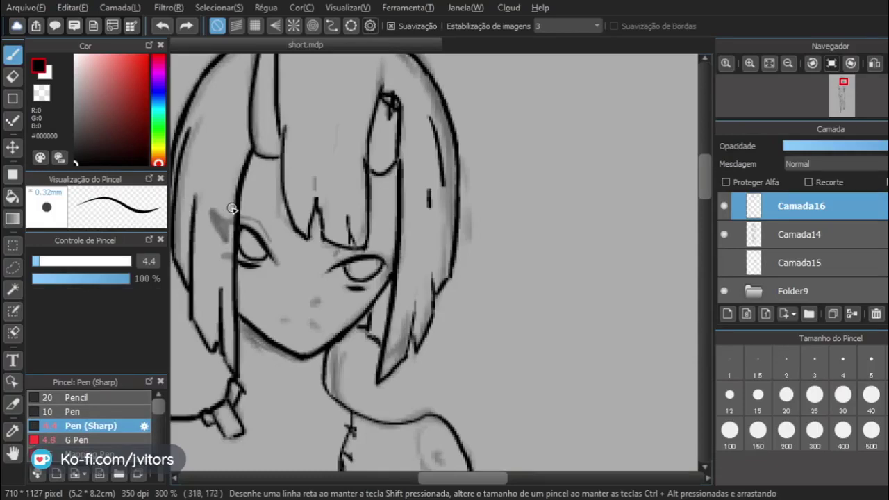
drag(260, 220, 273, 236)
key(ctrl+z)
key(ctrl+z)
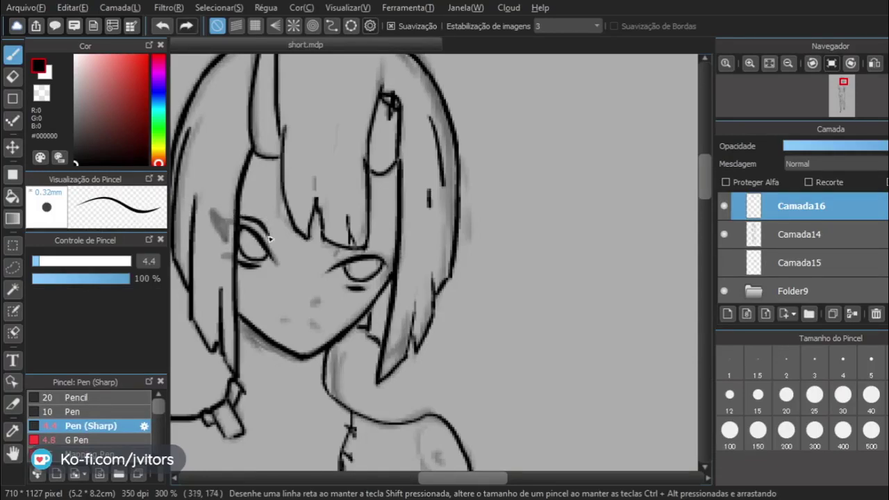
drag(259, 229, 219, 207)
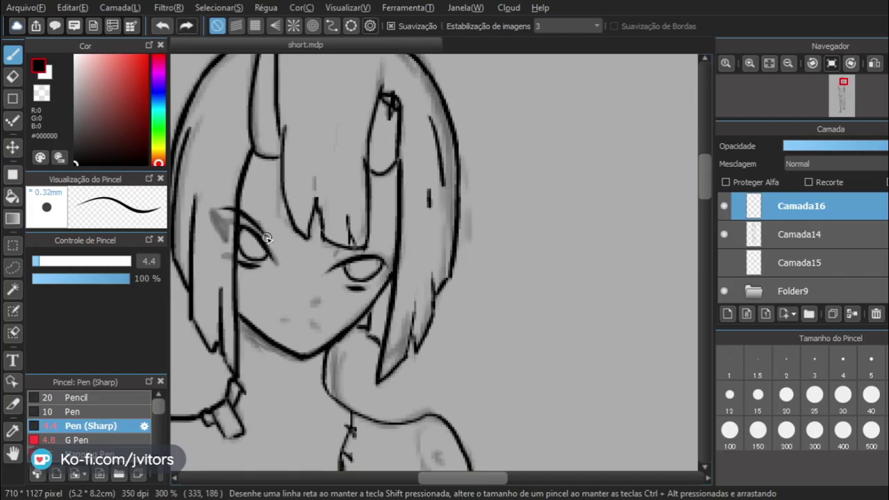
key(ctrl+z)
drag(267, 238, 215, 205)
key(ctrl+z)
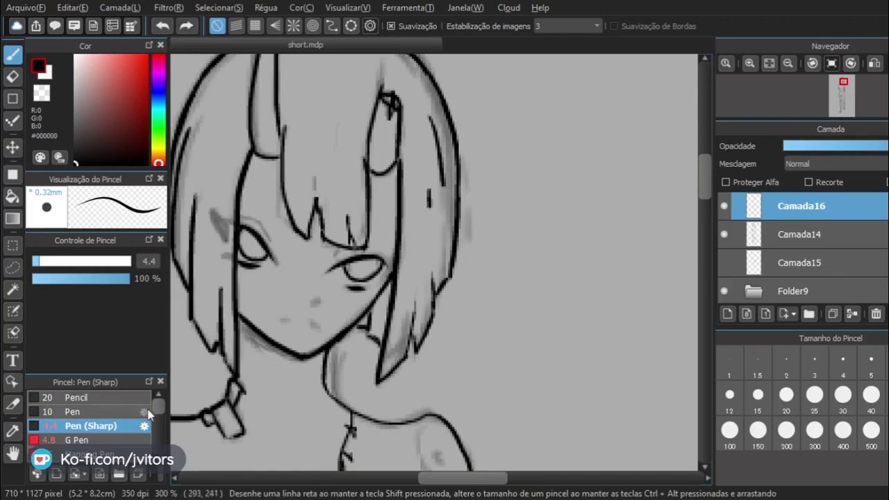
Ink the thin crease line above the character's right eye with Pen (Sharp) at size 2.7.
click(35, 261)
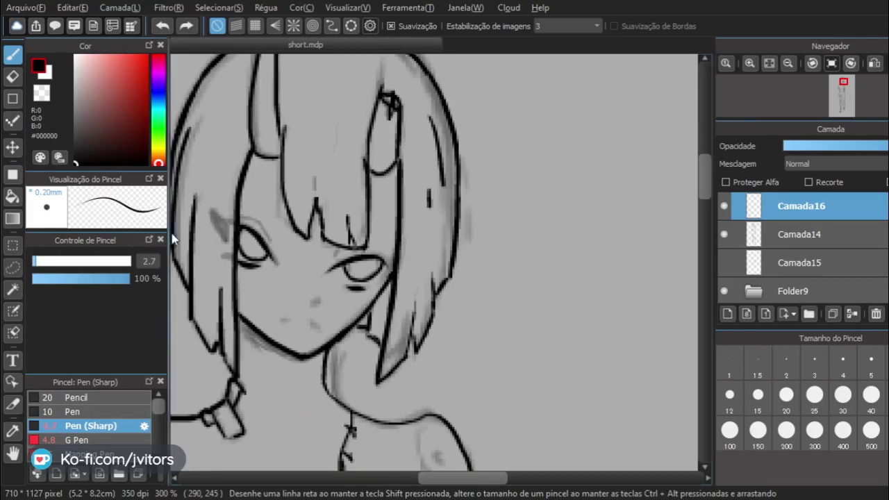
mouse_move(271, 242)
mouse_down()
mouse_move(234, 208)
mouse_move(220, 208)
mouse_move(257, 222)
mouse_move(273, 240)
mouse_up()
key(ctrl+z)
key(ctrl+z)
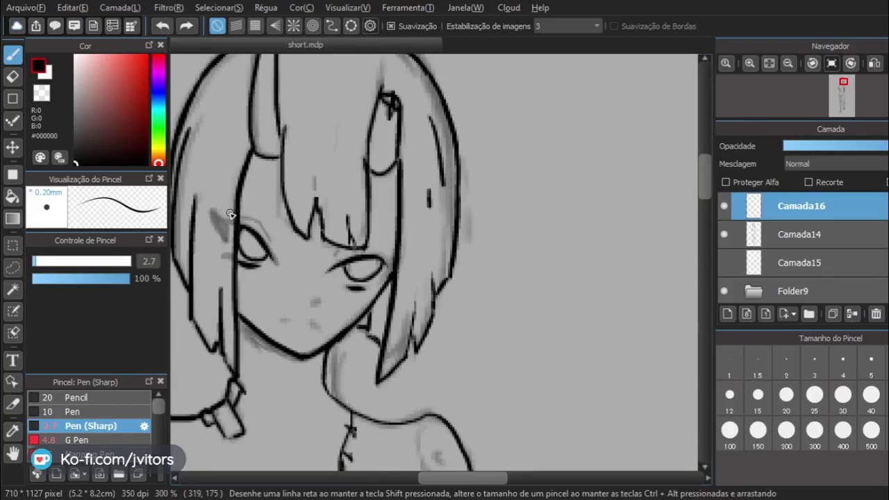
mouse_move(235, 216)
mouse_down()
mouse_move(259, 219)
mouse_move(273, 238)
mouse_up()
key(ctrl+z)
mouse_move(235, 216)
mouse_down()
mouse_move(272, 240)
mouse_move(240, 216)
mouse_move(211, 212)
mouse_move(261, 224)
mouse_move(226, 218)
mouse_move(270, 225)
mouse_up()
key(ctrl+z)
key(ctrl+z)
key(ctrl+z)
mouse_move(235, 216)
mouse_down()
mouse_move(278, 241)
mouse_move(259, 220)
mouse_move(272, 233)
mouse_up()
key(ctrl+z)
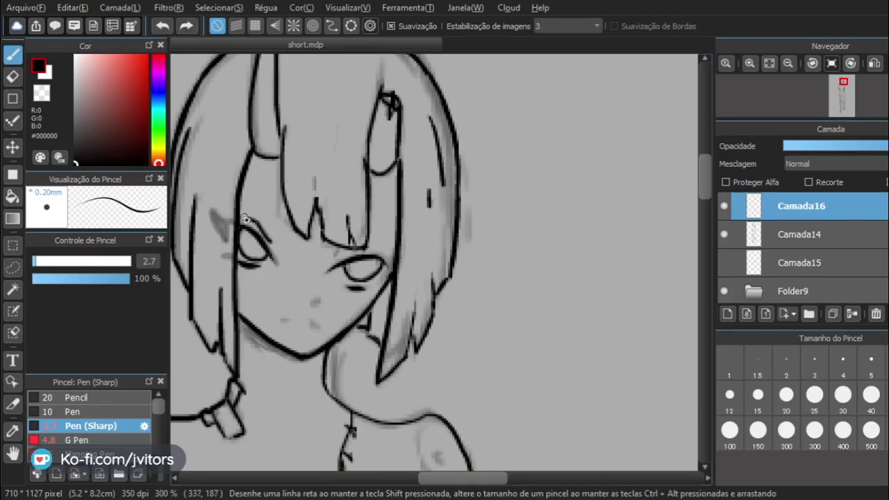
mouse_move(209, 213)
mouse_down()
mouse_move(264, 232)
mouse_move(211, 214)
mouse_move(272, 209)
mouse_up()
key(ctrl+z)
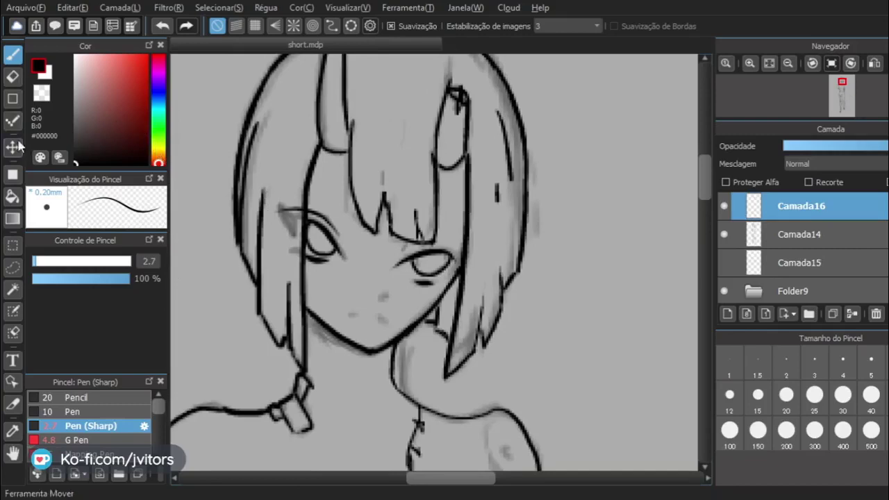
Toggle the visibility of the Folder9 sketch to compare the inked face with and without it.
click(13, 78)
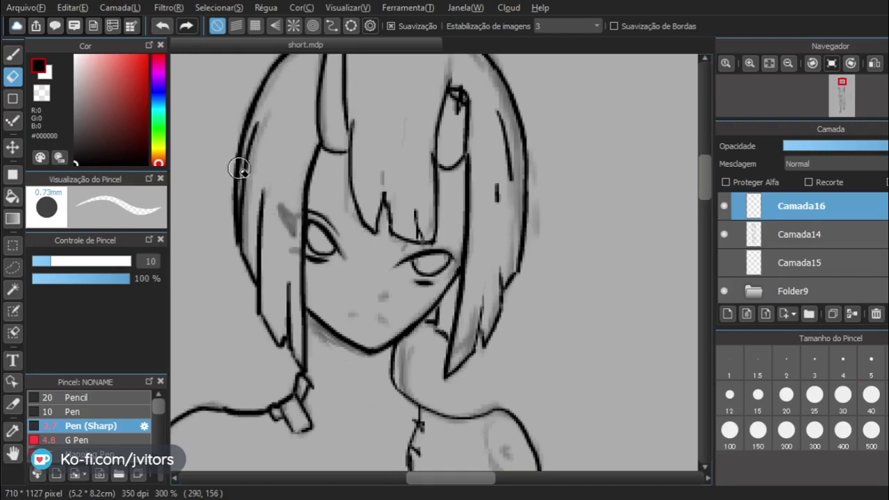
click(724, 290)
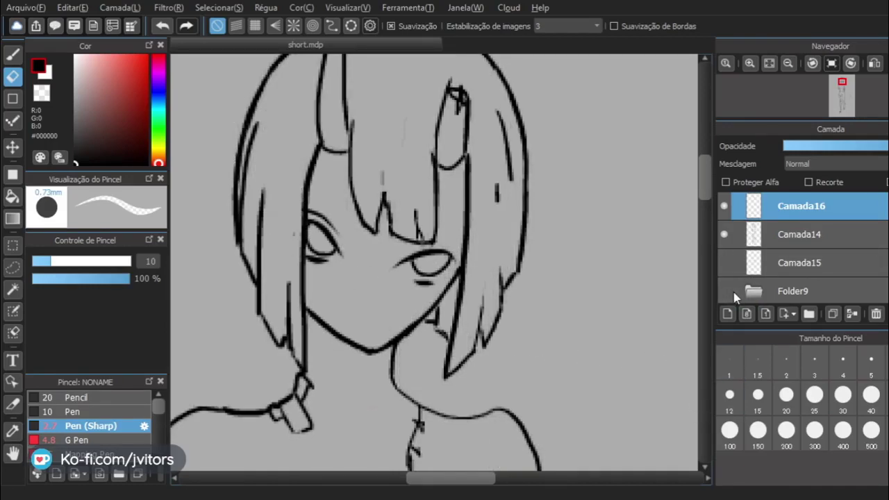
click(724, 291)
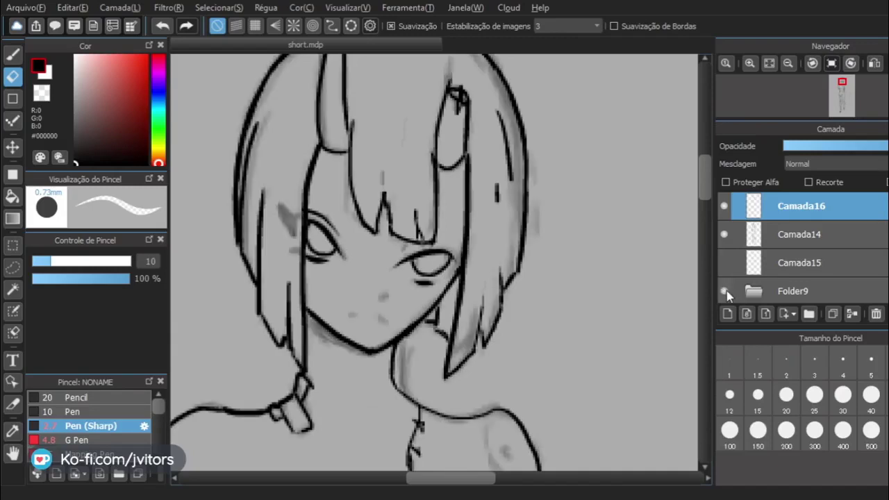
click(724, 290)
click(724, 291)
click(724, 291)
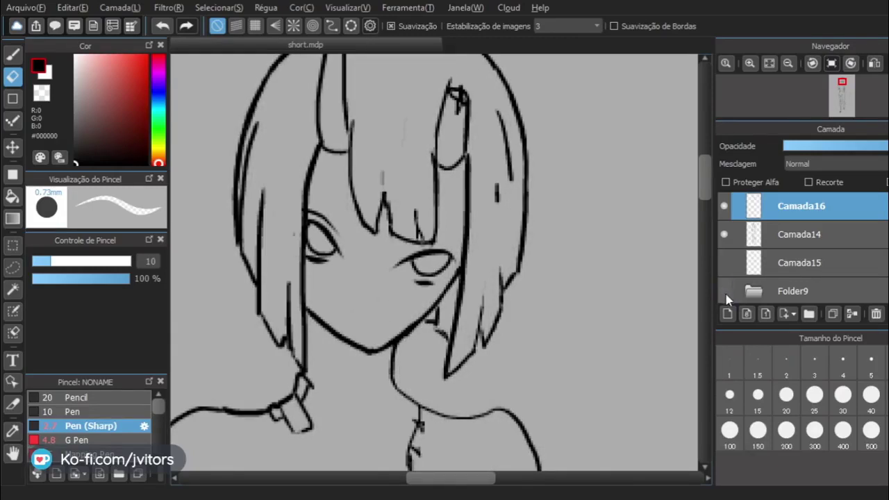
click(726, 294)
click(727, 295)
click(730, 300)
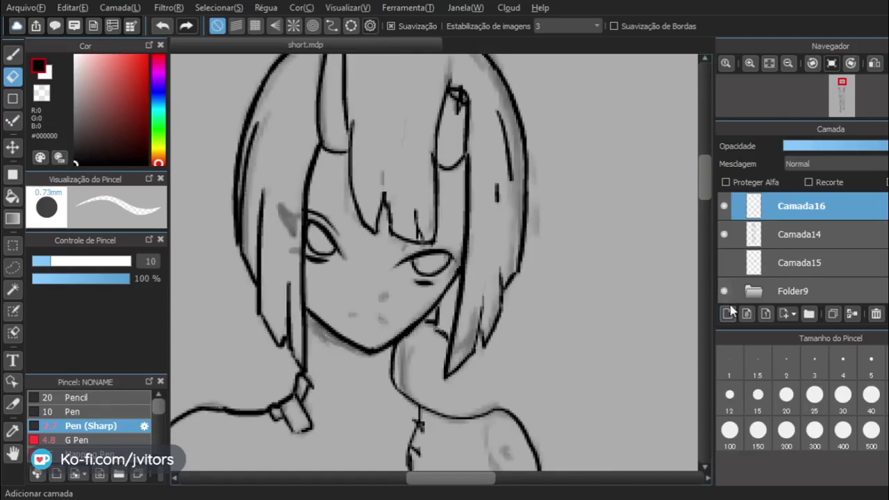
On Camada16, ink the crease line above the character's left eye with Pen (Sharp) at size 2.7 and erase its overlap with the bangs.
click(773, 236)
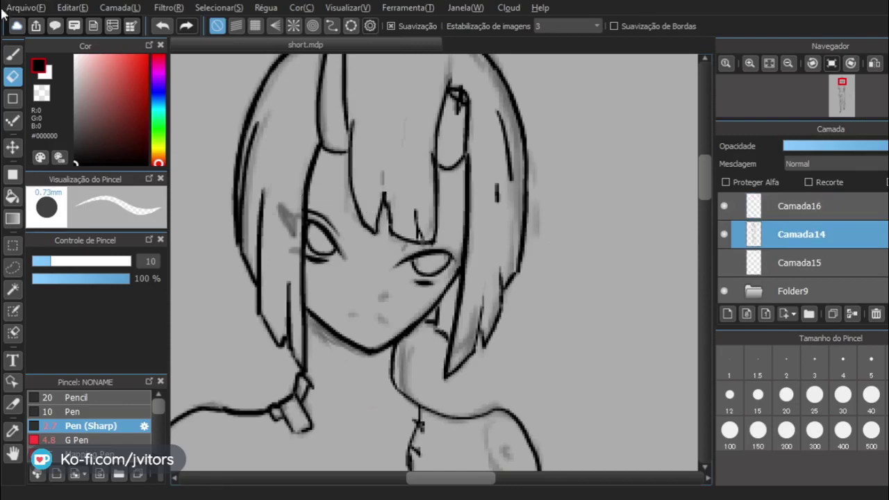
click(14, 55)
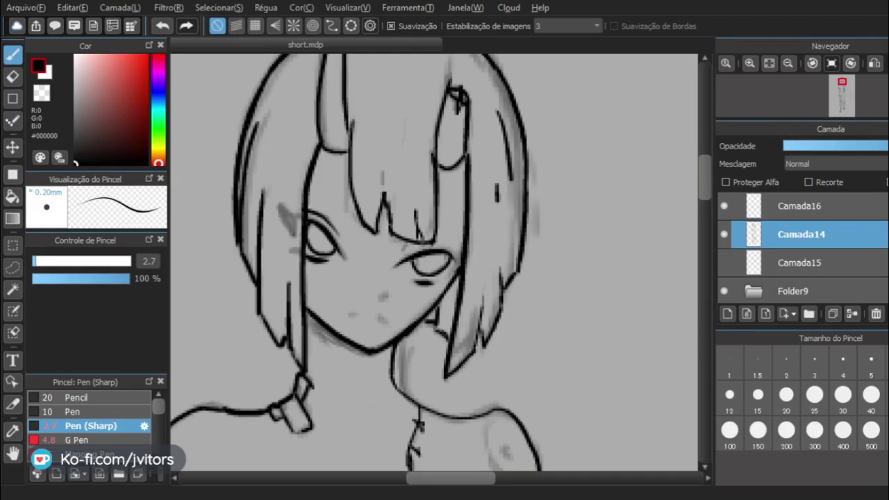
mouse_move(294, 343)
mouse_down()
mouse_move(373, 312)
mouse_move(382, 318)
mouse_up()
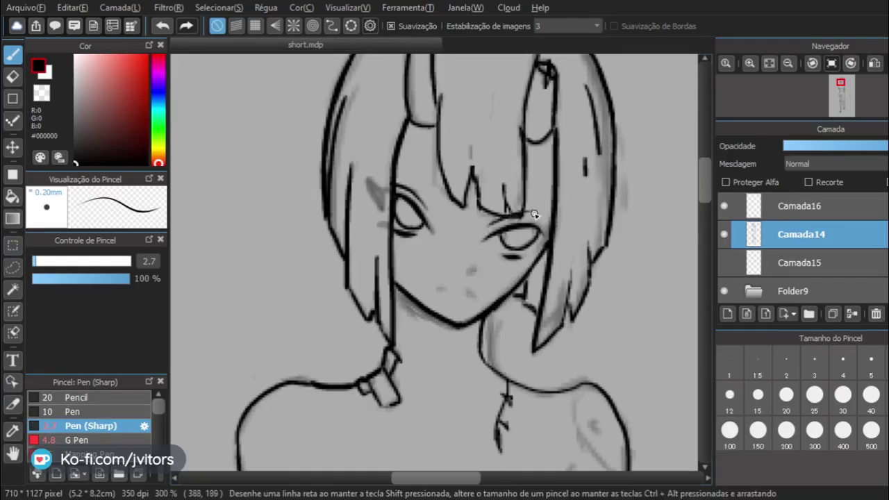
click(797, 208)
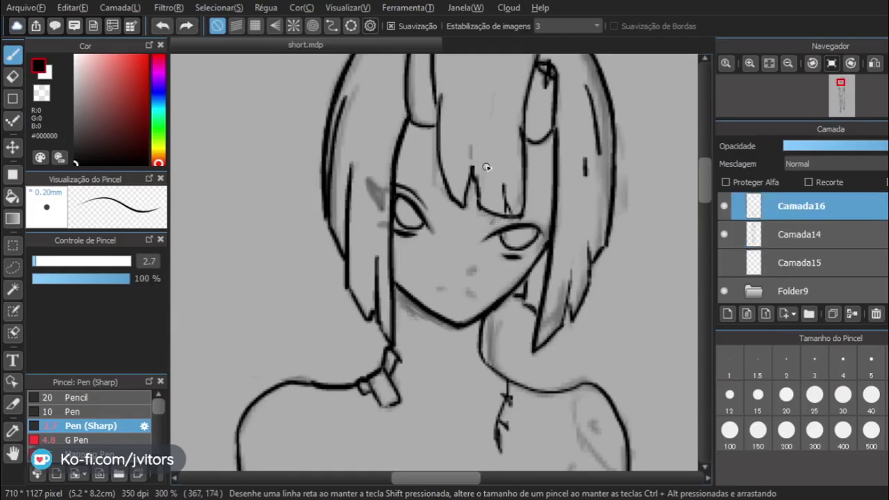
drag(511, 215, 534, 214)
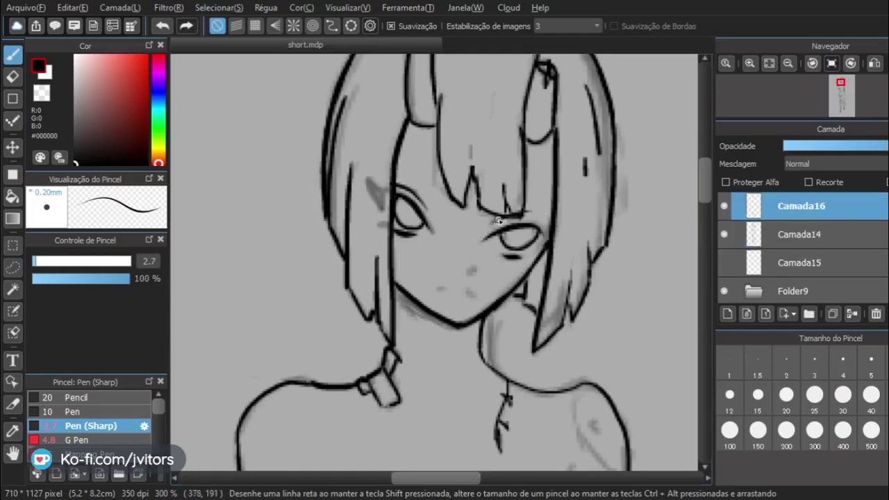
key(ctrl+z)
drag(483, 227, 529, 211)
key(ctrl+z)
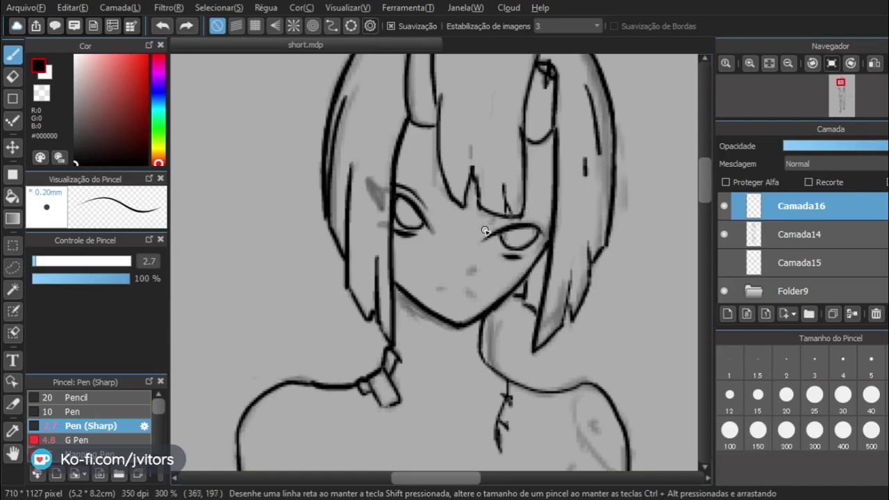
drag(483, 230, 526, 212)
key(ctrl+z)
drag(473, 231, 535, 206)
key(ctrl+z)
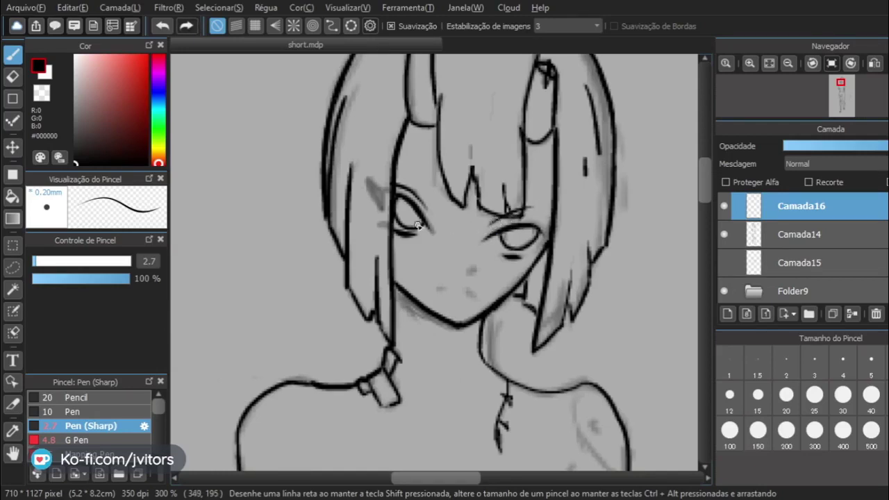
click(12, 76)
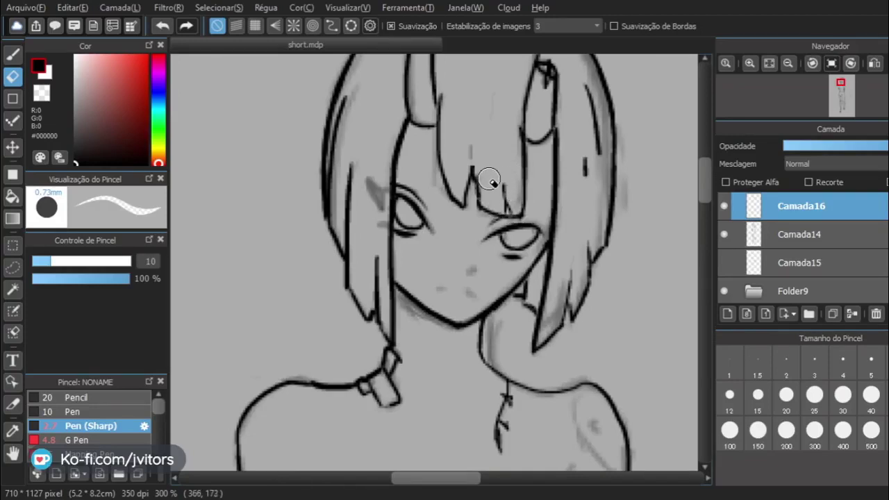
Try to outline the small pointed sketch mark on the hair beside the character's right eye with G Pen at size 4.8.
click(13, 54)
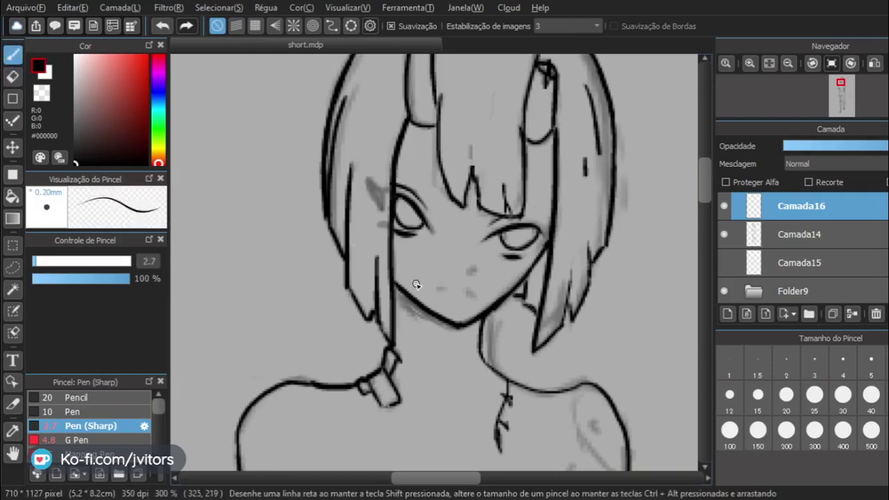
click(120, 440)
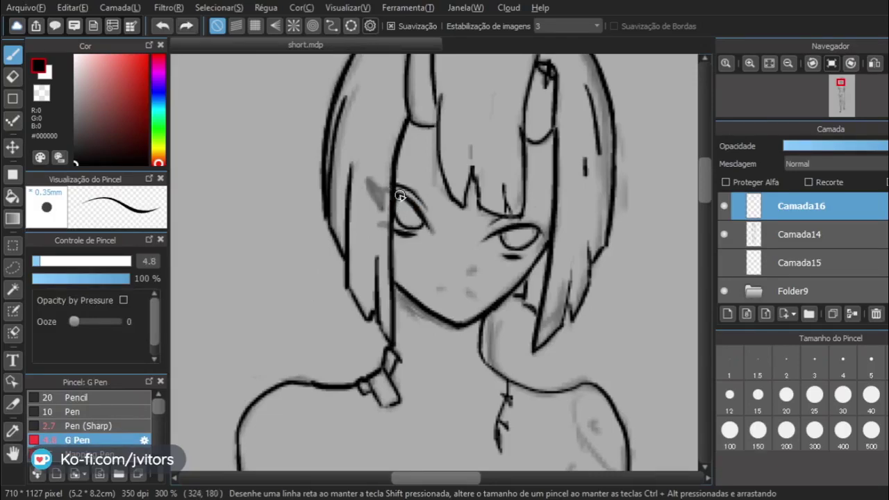
drag(374, 189, 391, 192)
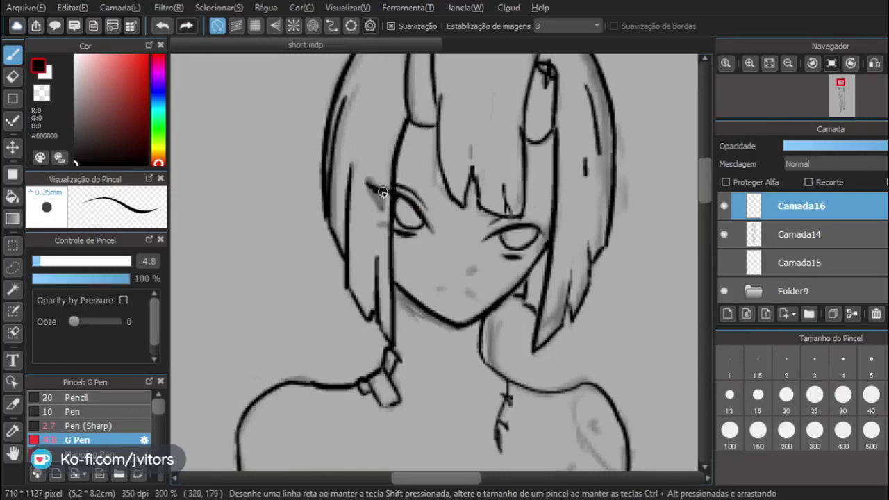
mouse_move(369, 183)
mouse_down()
mouse_move(381, 205)
mouse_move(363, 183)
mouse_move(367, 195)
mouse_move(363, 184)
mouse_move(382, 207)
mouse_up()
key(ctrl+z)
key(ctrl+z)
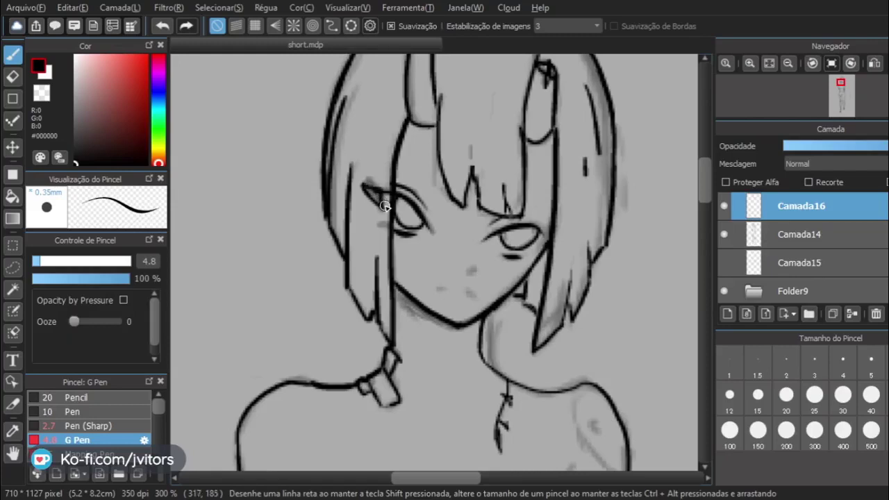
key(ctrl+z)
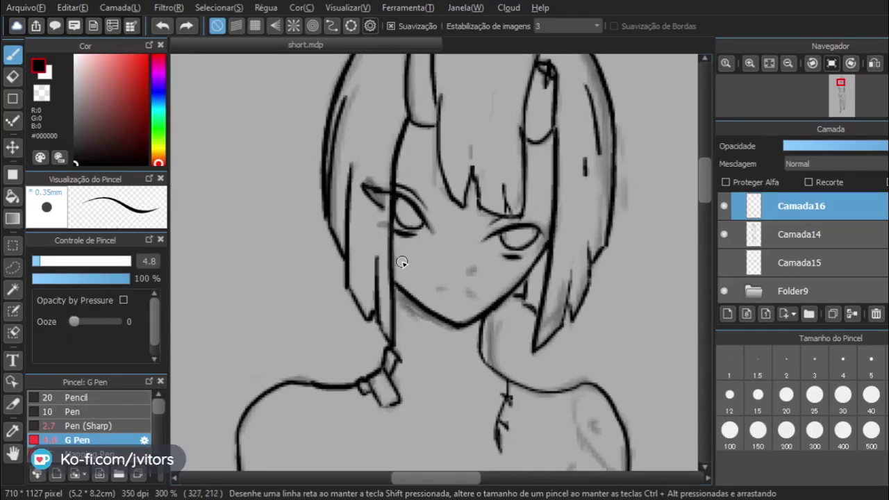
key(ctrl+z)
key(ctrl+z)
key(ctrl+z)
key(ctrl+z)
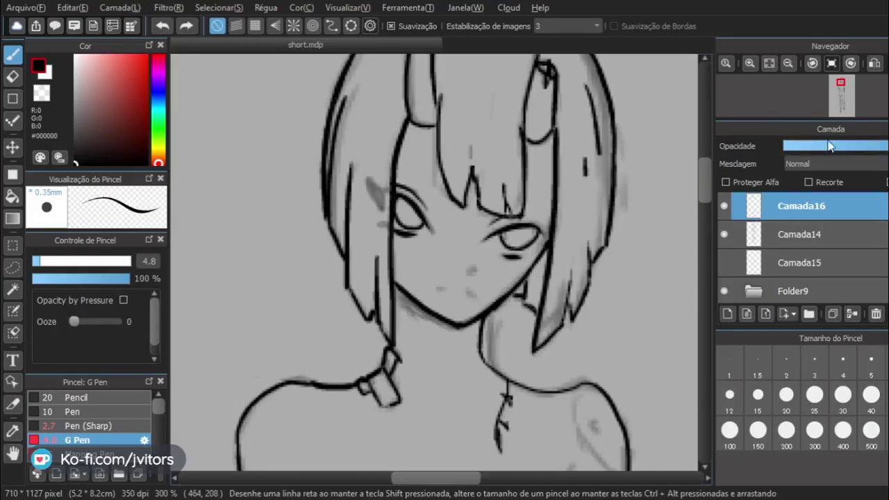
Mirror the canvas view horizontally to check the inked face.
click(873, 64)
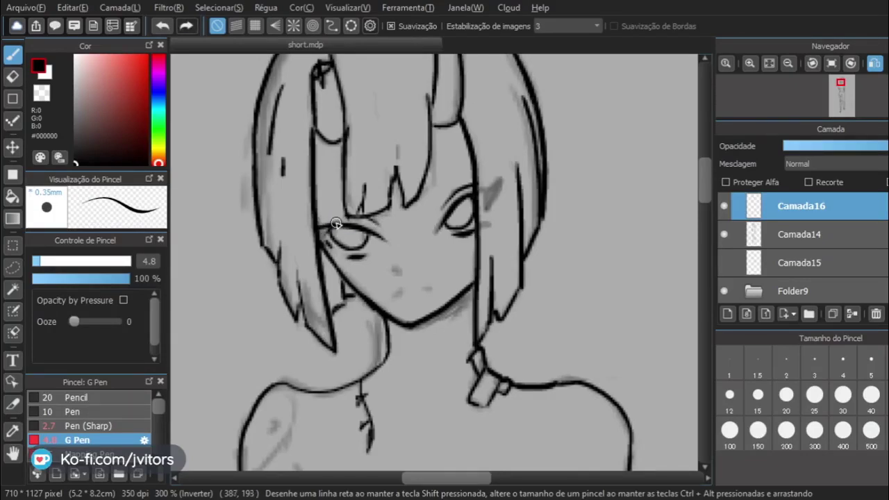
Ink a solid dark wedge at the outer corner of the character's left eye with G Pen at size 4.8 and restore the unmirrored view.
key(ctrl+z)
drag(311, 226, 333, 226)
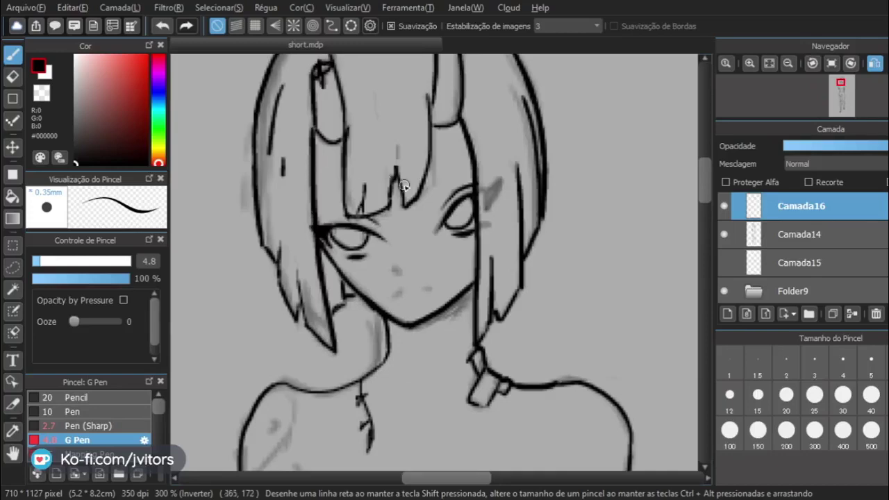
click(873, 63)
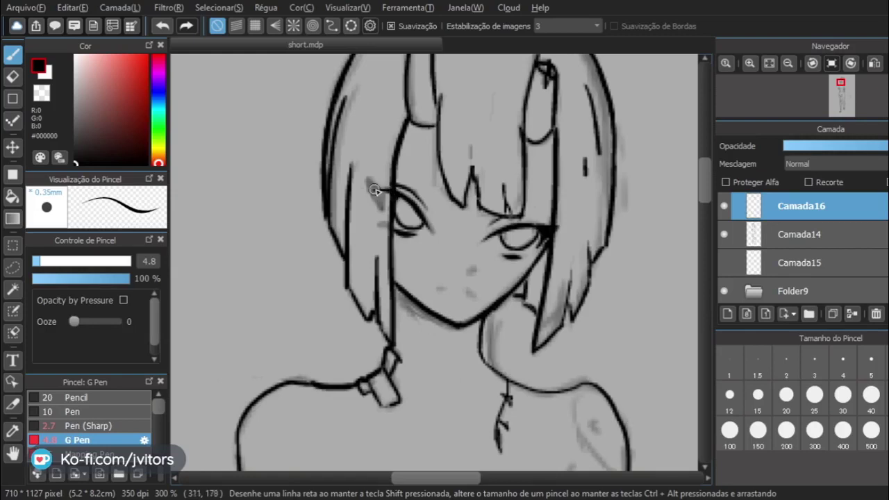
Ink and fill the pointed dark lash over the hair beside the character's right eye with G Pen at size 4.8.
drag(391, 190, 367, 188)
shift+click(365, 187)
mouse_move(372, 193)
mouse_down()
mouse_move(385, 190)
mouse_move(384, 206)
mouse_move(385, 194)
mouse_move(371, 198)
mouse_move(386, 193)
mouse_up()
scroll(440, 353, down, 2)
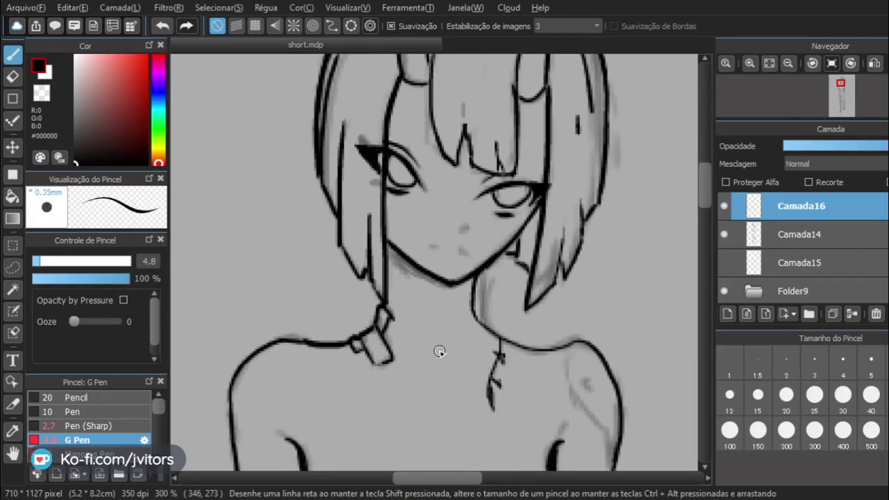
Add a new layer directly above the Folder9 sketch folder, beneath the line art layers.
scroll(439, 352, down, 4)
mouse_move(440, 351)
mouse_down()
mouse_move(357, 82)
mouse_move(349, 123)
mouse_up()
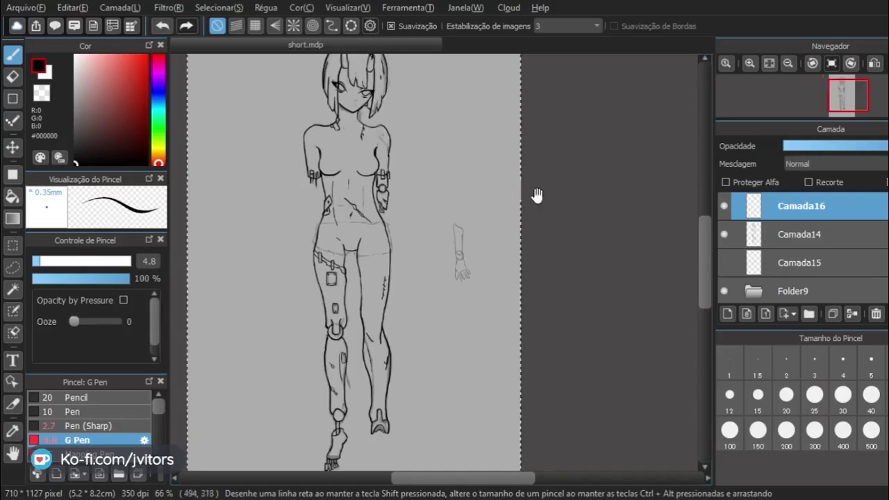
drag(544, 191, 530, 227)
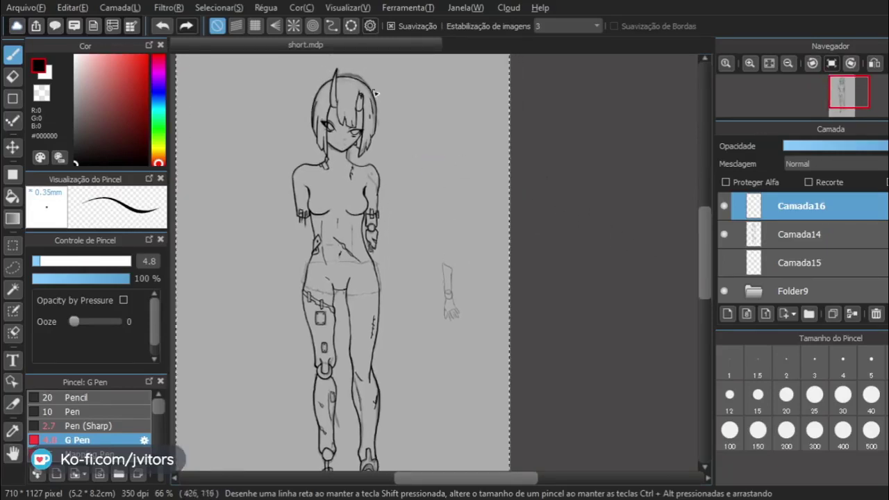
scroll(358, 86, up, 4)
scroll(358, 86, up, 1)
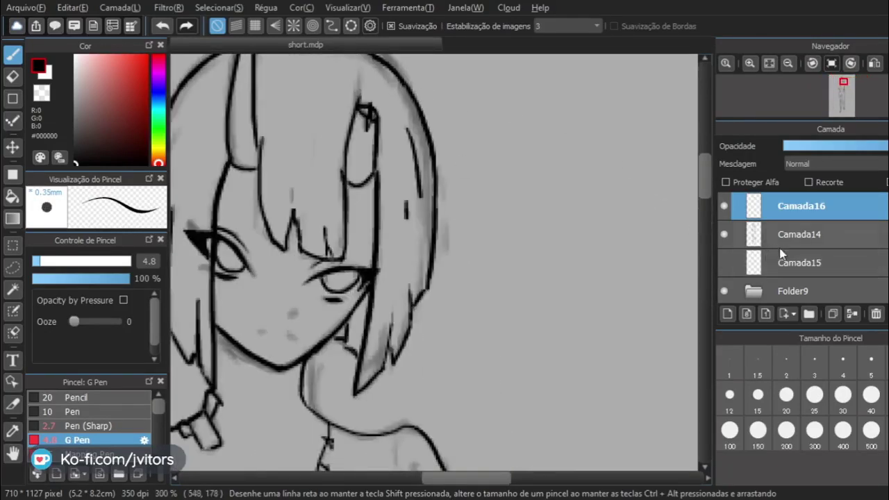
click(790, 290)
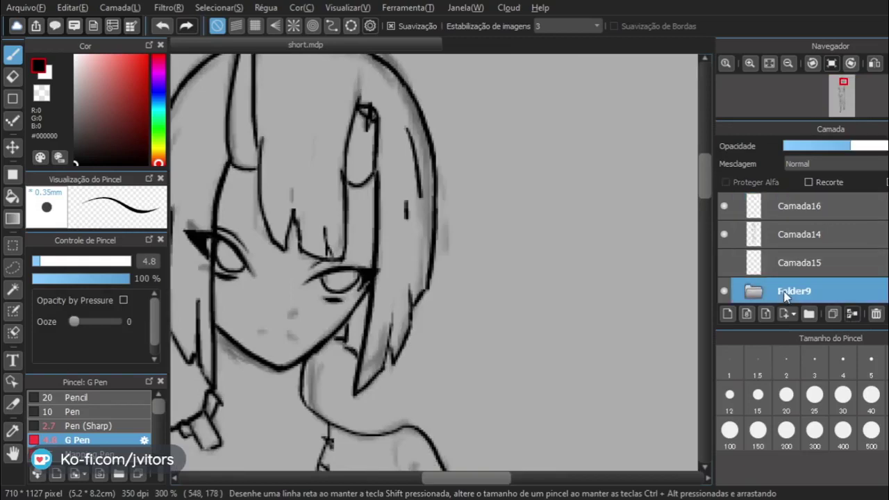
click(728, 313)
On Camada14, clear the existing selection and select the torso's enclosed skin area with the Magic Wand, reference Tela and tolerance 1.
scroll(638, 192, down, 3)
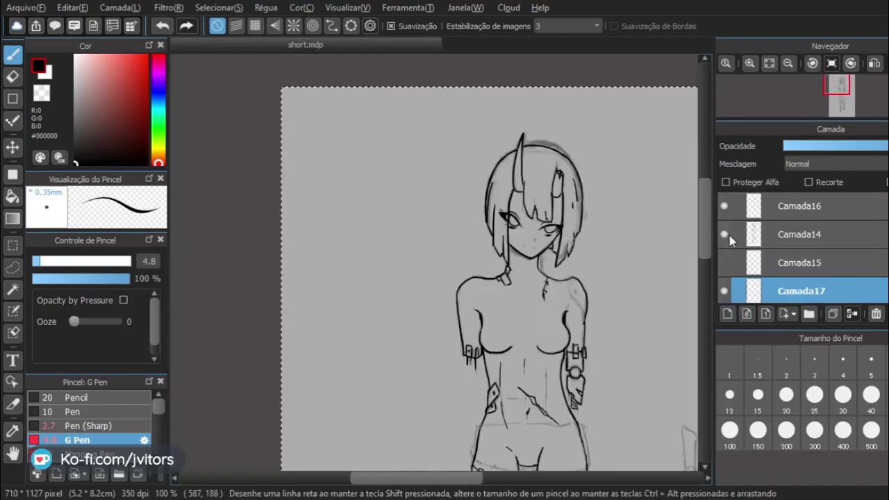
click(777, 238)
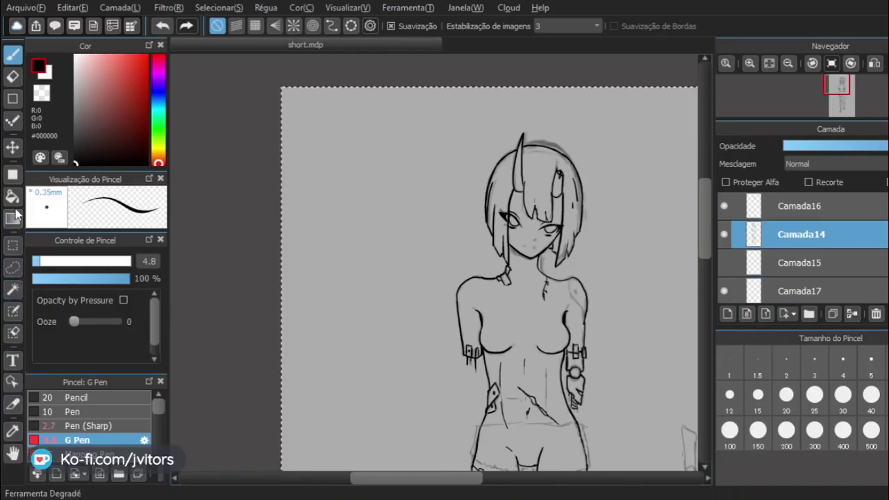
click(12, 290)
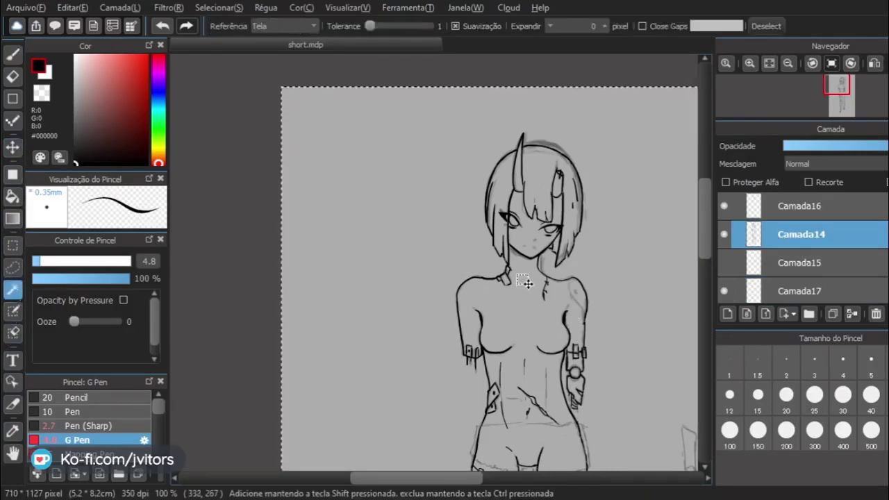
drag(516, 307, 443, 258)
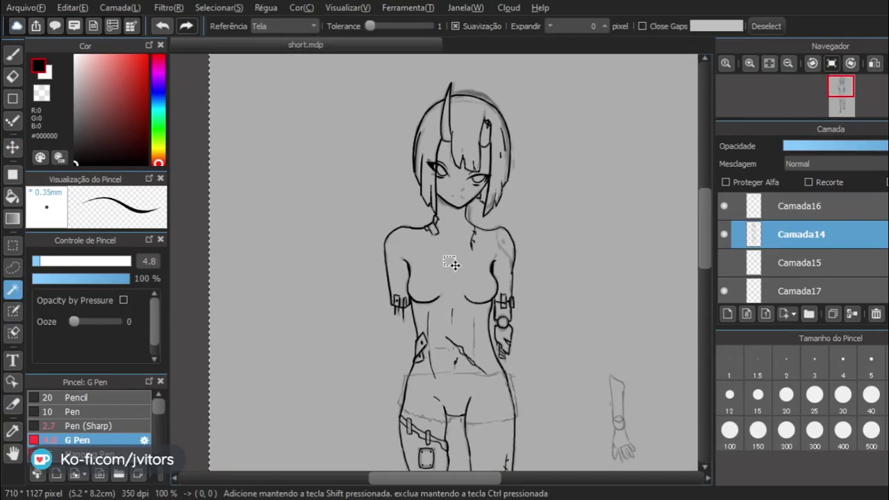
key(ctrl+d)
click(349, 250)
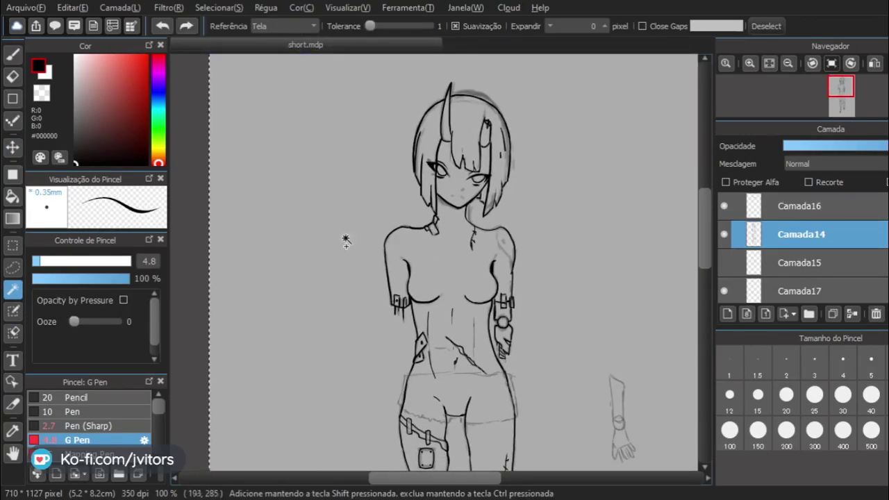
key(ctrl+d)
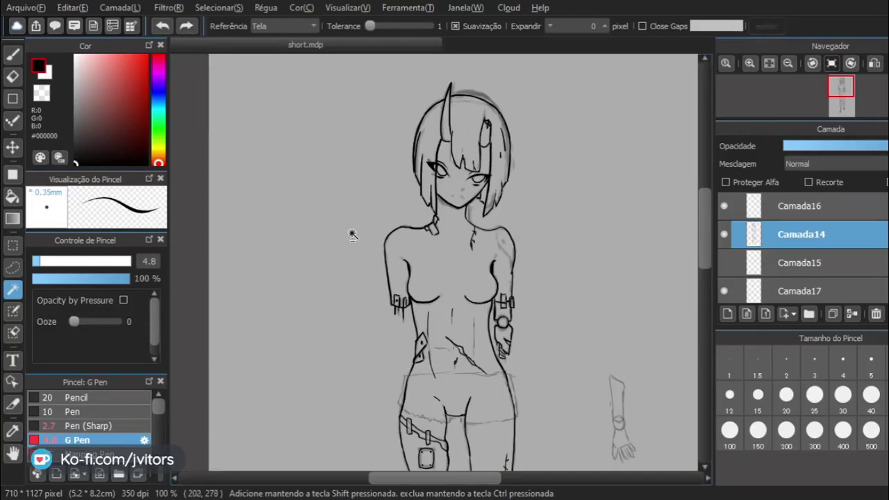
click(440, 257)
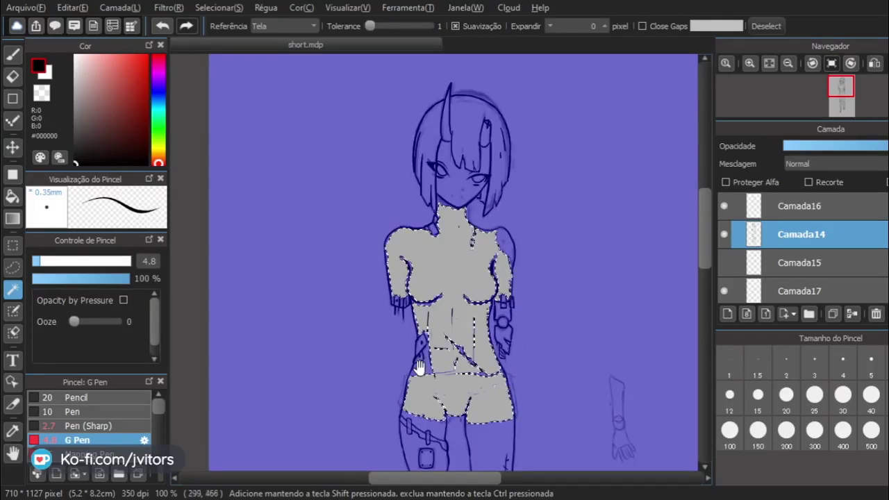
Add the thighs, face, shoulder patch, lower legs and foot to the Magic Wand selection of the body.
drag(418, 367, 437, 290)
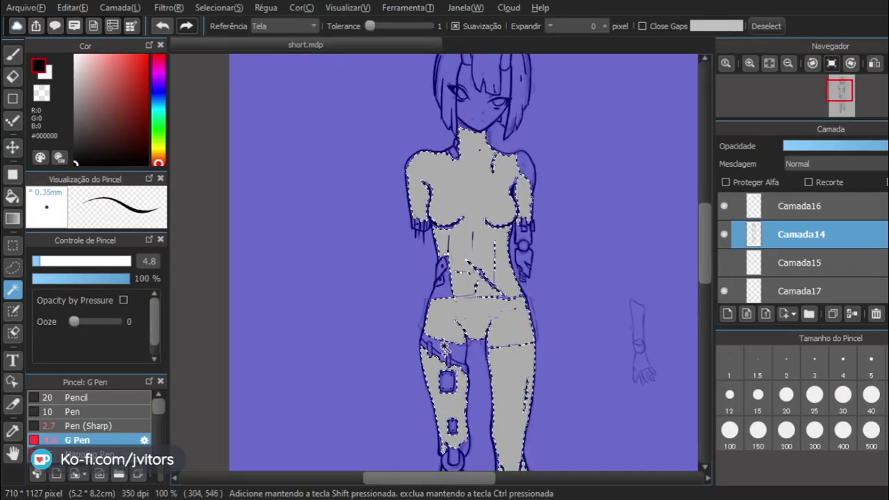
mouse_move(474, 403)
mouse_down()
mouse_move(456, 294)
mouse_move(506, 353)
mouse_move(456, 363)
mouse_move(472, 354)
mouse_up()
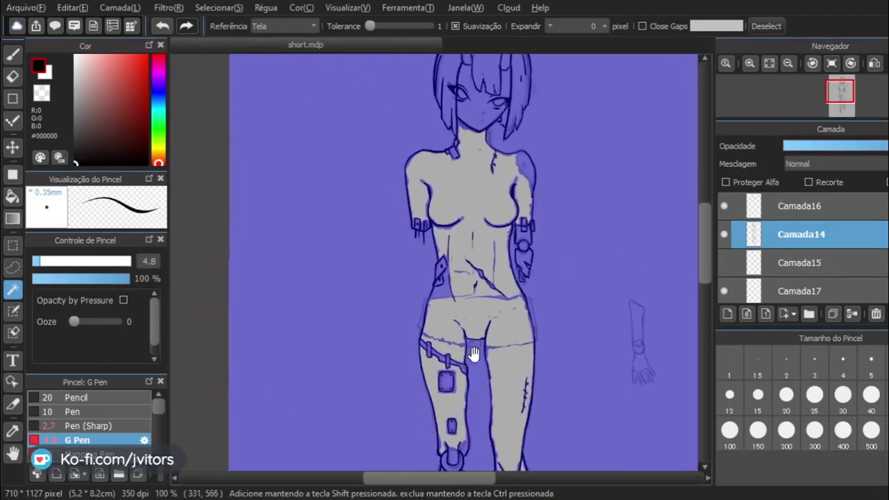
click(833, 64)
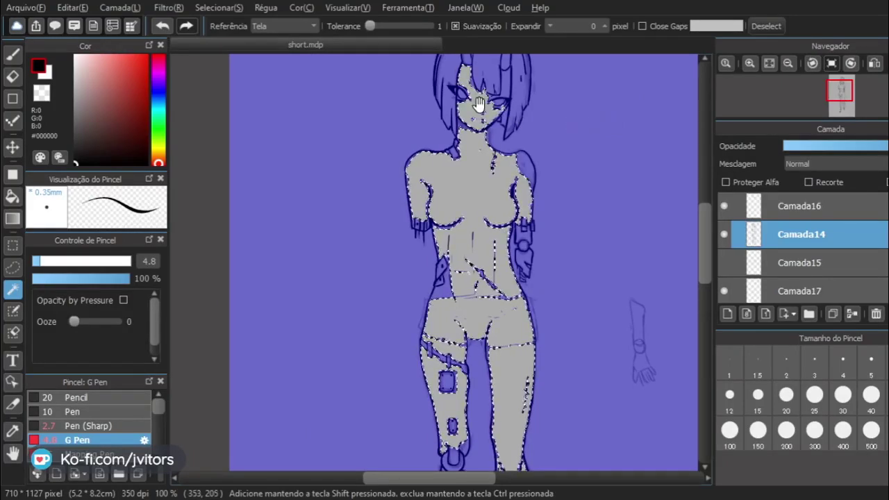
mouse_move(479, 104)
mouse_down()
mouse_move(479, 125)
mouse_move(480, 107)
mouse_up()
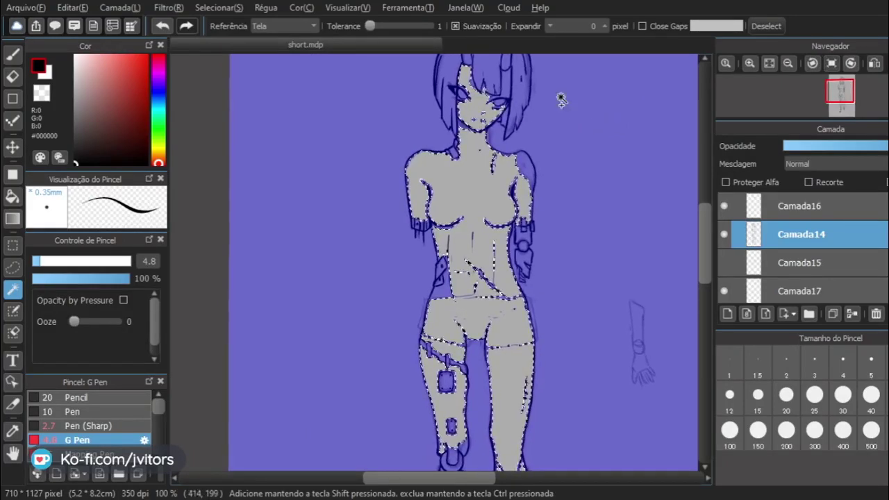
click(830, 64)
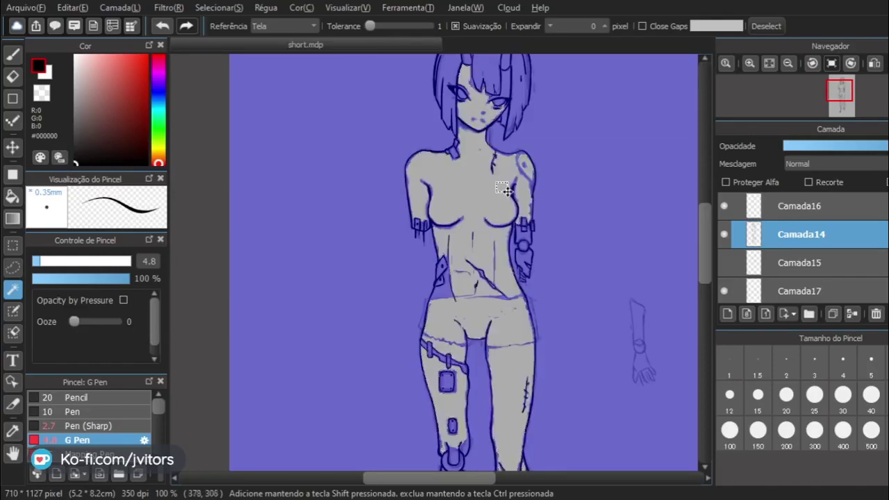
drag(453, 290, 420, 83)
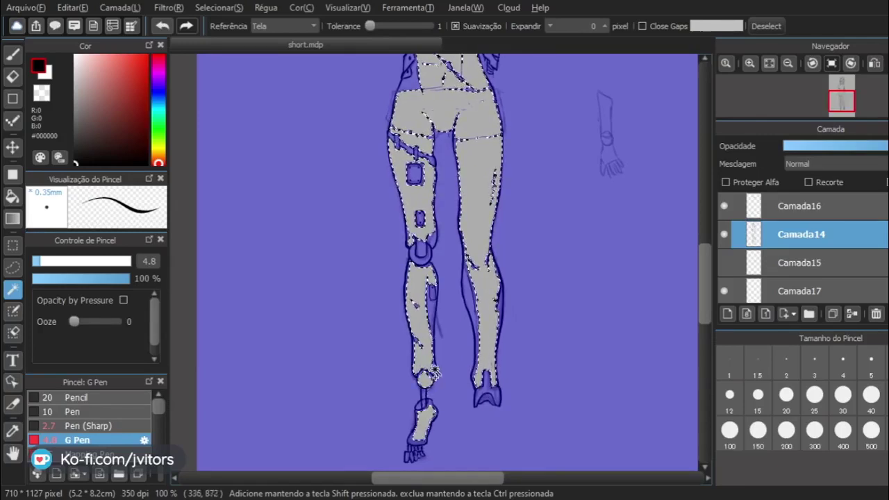
Add the plated patch on the character's right waist and the nearby abdomen line to the selection with the Lasso.
drag(368, 143, 357, 228)
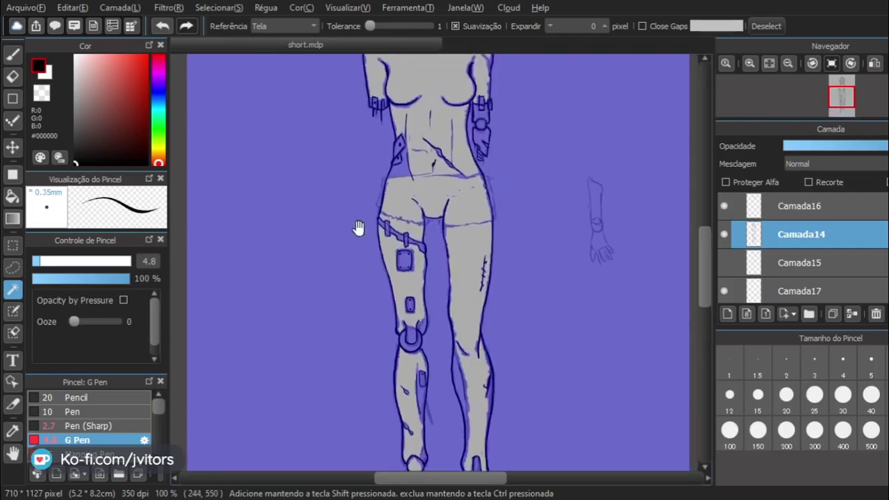
scroll(418, 154, up, 2)
drag(419, 154, 377, 252)
click(376, 252)
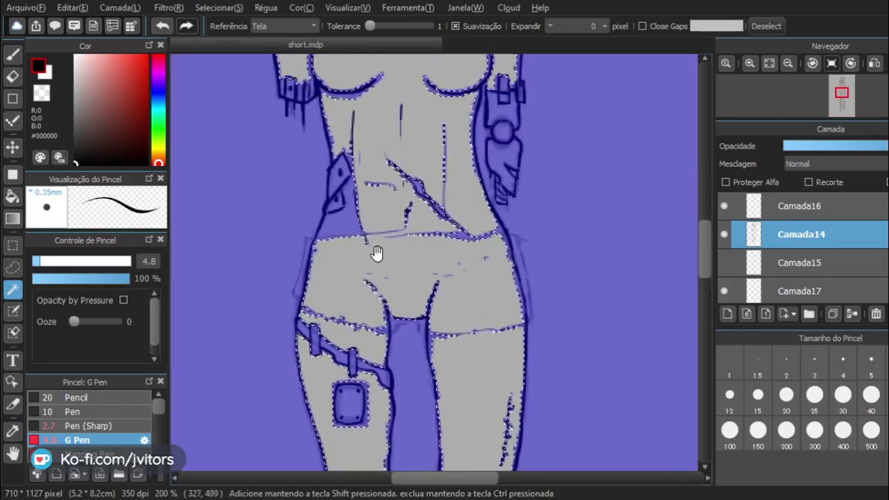
click(14, 270)
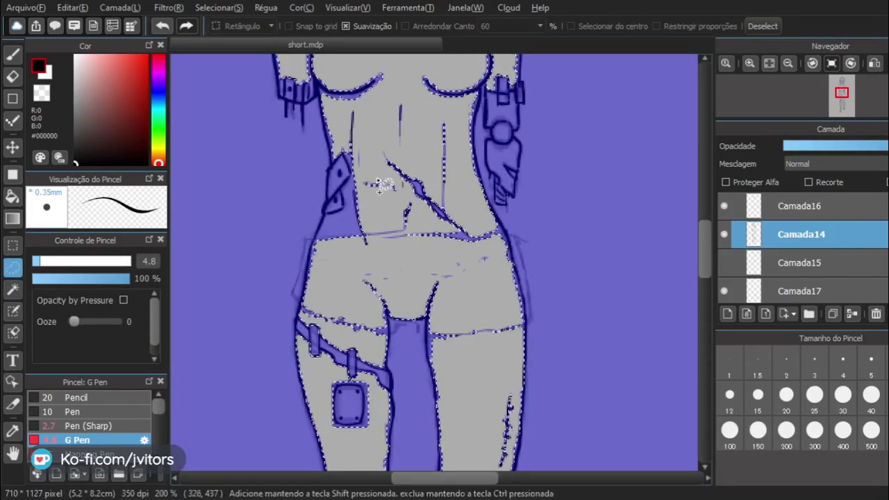
click(335, 159)
drag(330, 153, 318, 224)
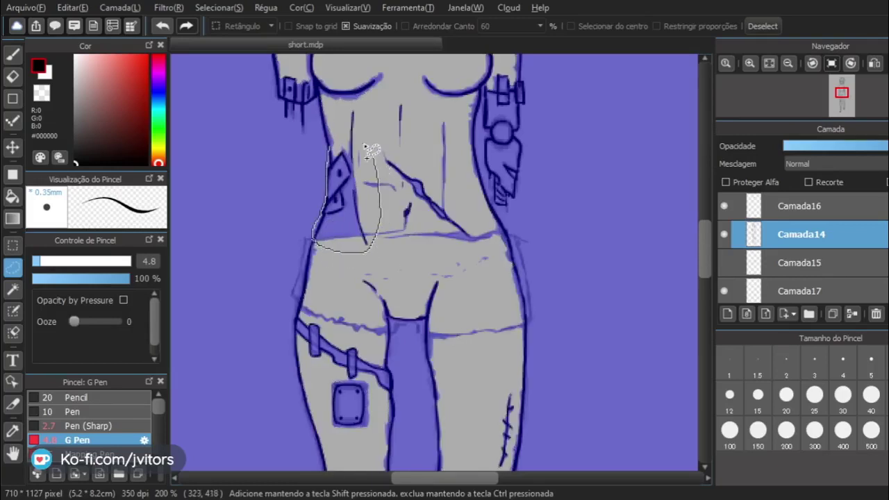
drag(339, 157, 339, 156)
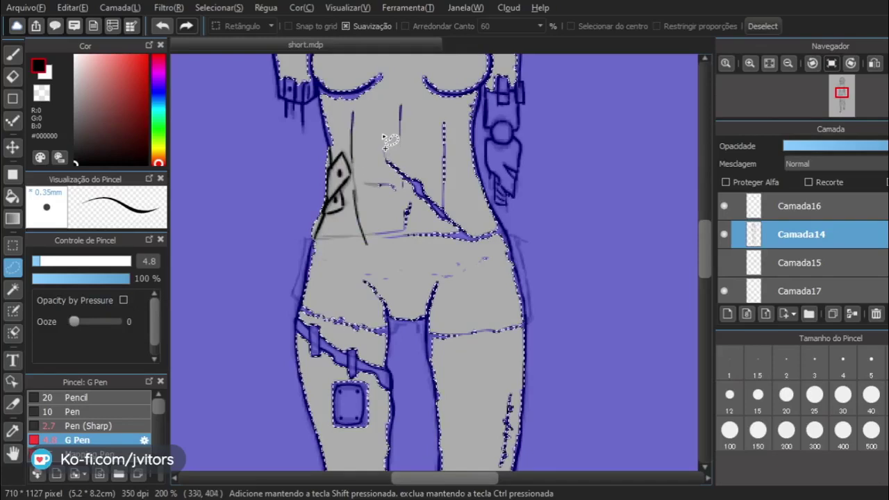
Lasso the diagonal abdomen scar, navel and pelvis line details into the body selection.
drag(366, 125, 460, 222)
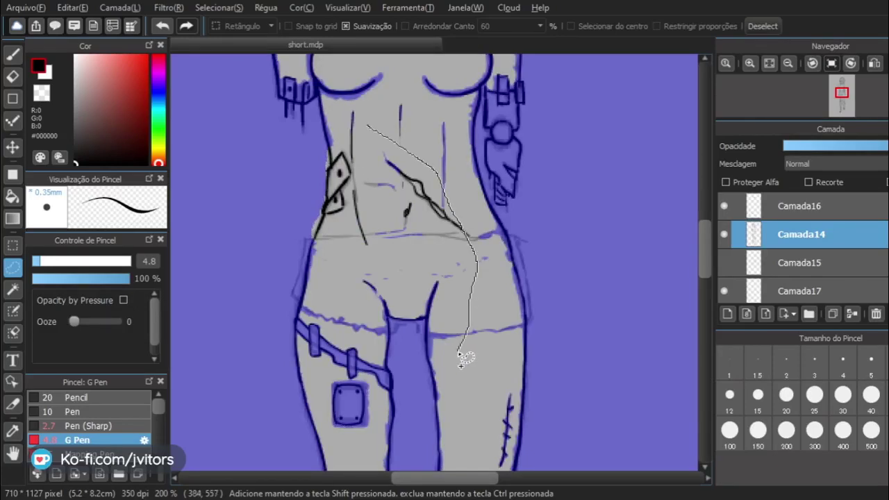
mouse_move(443, 343)
mouse_down()
mouse_move(367, 126)
mouse_move(328, 146)
mouse_move(354, 124)
mouse_move(365, 87)
mouse_move(377, 215)
mouse_move(353, 140)
mouse_move(389, 115)
mouse_move(372, 331)
mouse_up()
key(Delete)
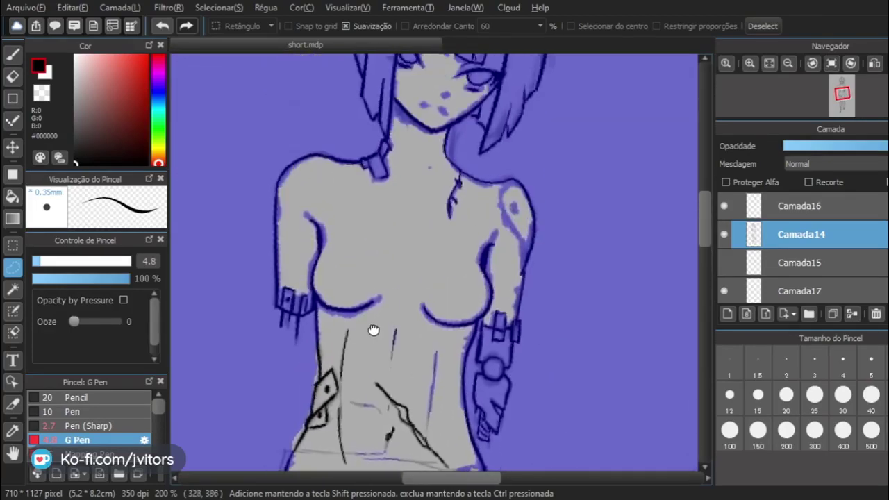
Lasso the outlines of the character's right shoulder, upper arm and breast into the body selection.
mouse_move(395, 189)
mouse_down()
mouse_move(397, 149)
mouse_move(387, 134)
mouse_move(404, 138)
mouse_move(352, 179)
mouse_move(326, 166)
mouse_move(288, 173)
mouse_move(278, 207)
mouse_move(286, 297)
mouse_up()
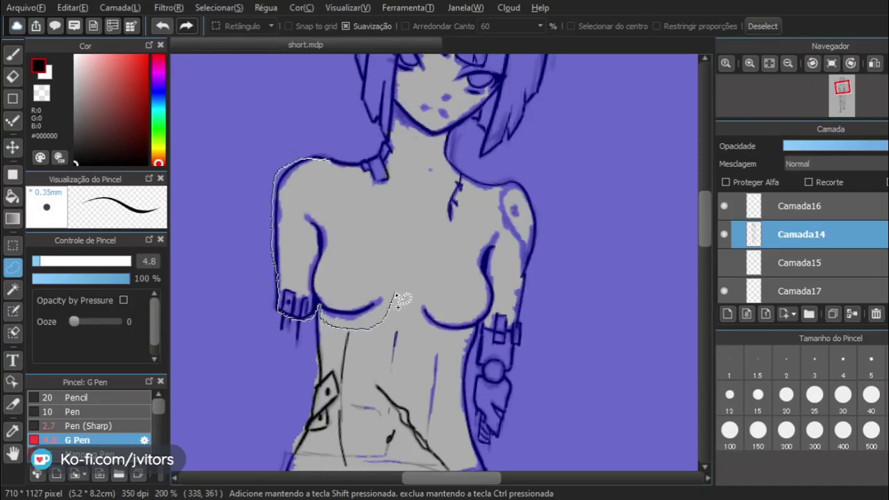
drag(341, 166, 341, 166)
key(Delete)
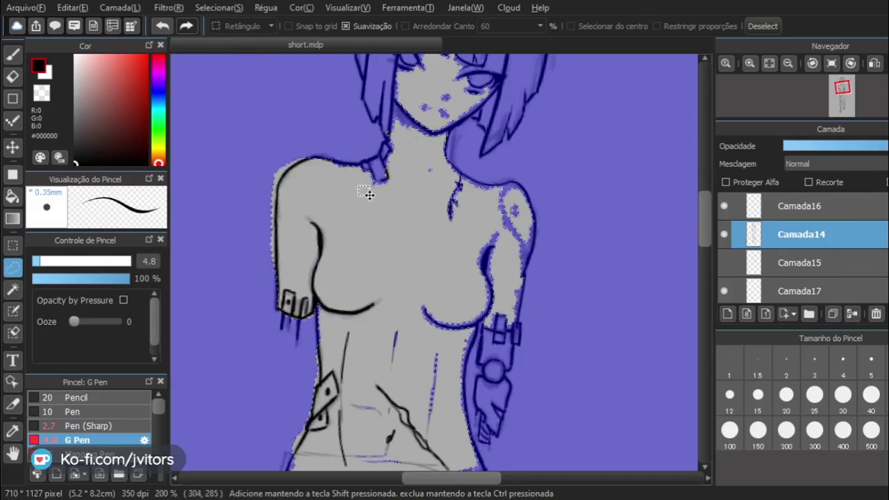
Lasso the whole face, including the eyes, chin outline and fringe tips, into the body selection.
key(v)
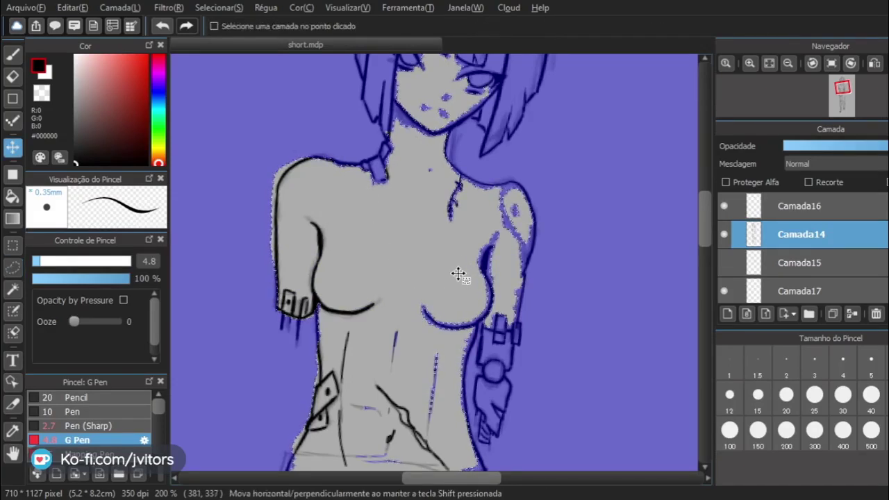
drag(471, 283, 441, 284)
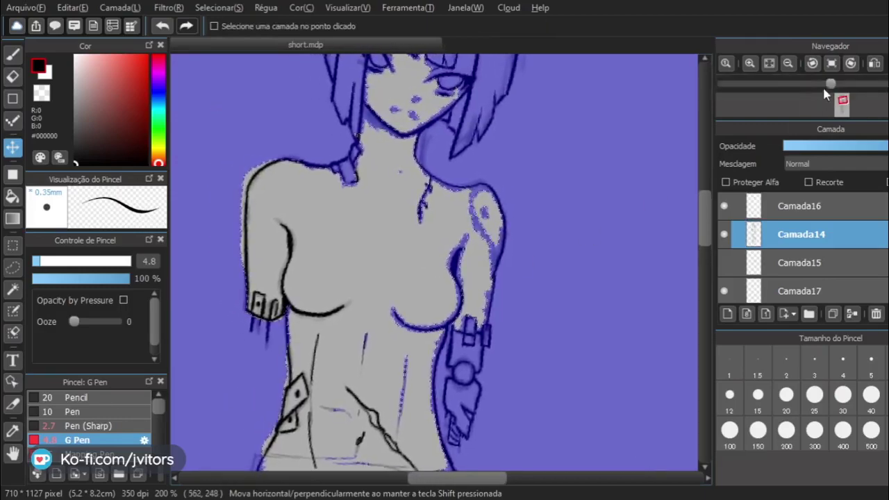
click(833, 64)
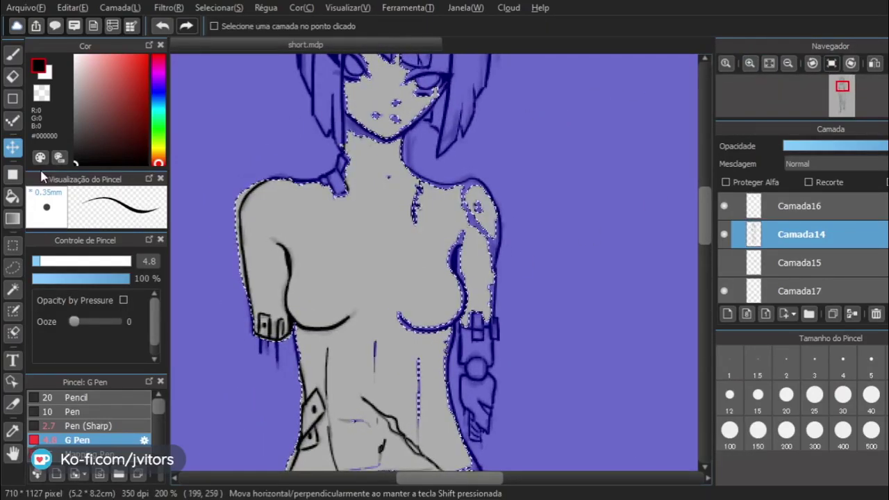
click(12, 267)
click(274, 206)
drag(384, 164, 391, 264)
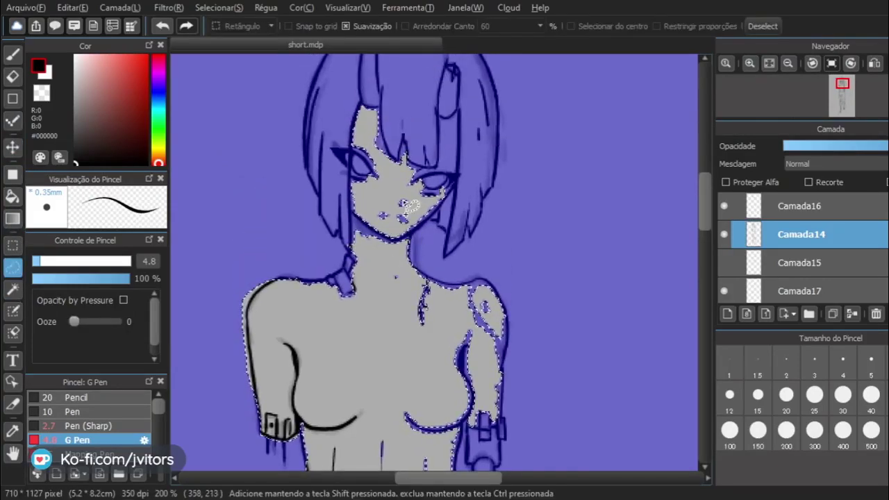
drag(358, 96, 438, 133)
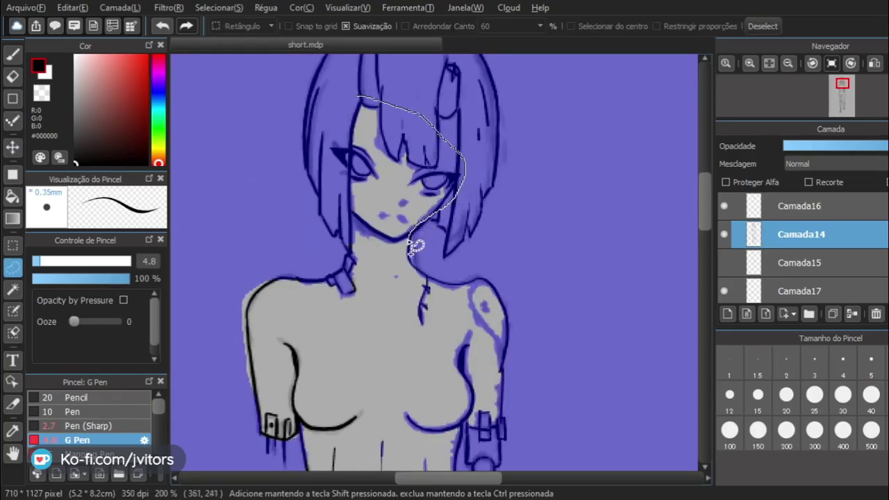
drag(409, 241, 413, 239)
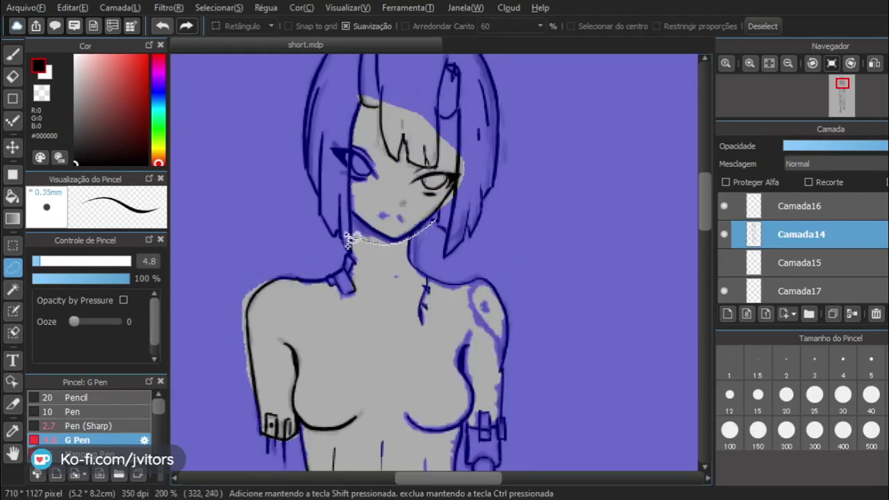
drag(347, 238, 341, 170)
drag(341, 132, 352, 125)
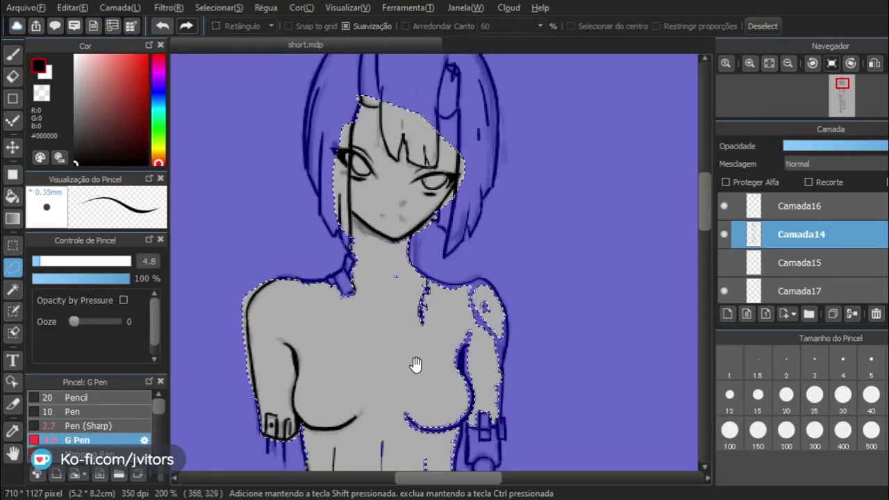
Lasso the character's left shoulder, arm with its mechanical forearm, and collarbone crack into the body selection.
drag(417, 366, 379, 285)
drag(375, 182, 463, 210)
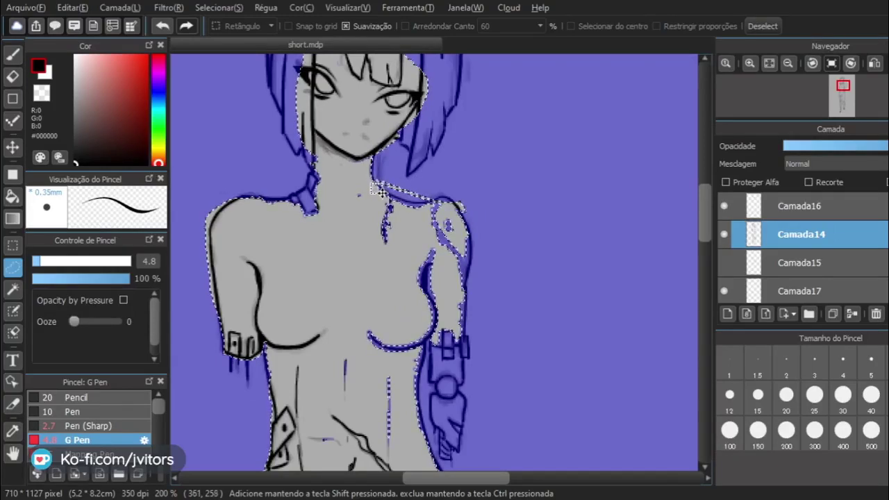
mouse_move(364, 180)
mouse_down()
mouse_move(474, 196)
mouse_move(482, 259)
mouse_move(472, 438)
mouse_up()
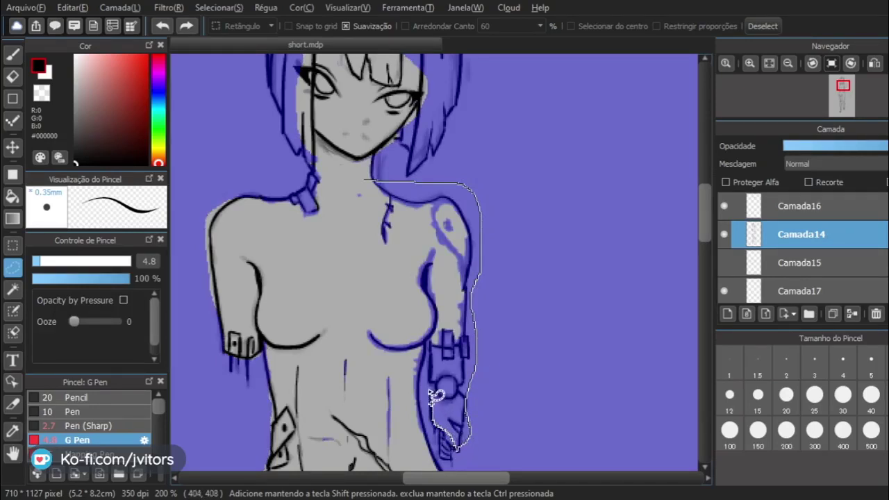
drag(431, 394, 427, 282)
mouse_move(425, 192)
mouse_down()
mouse_move(383, 202)
mouse_move(381, 182)
mouse_move(370, 196)
mouse_move(428, 238)
mouse_move(424, 186)
mouse_move(374, 178)
mouse_up()
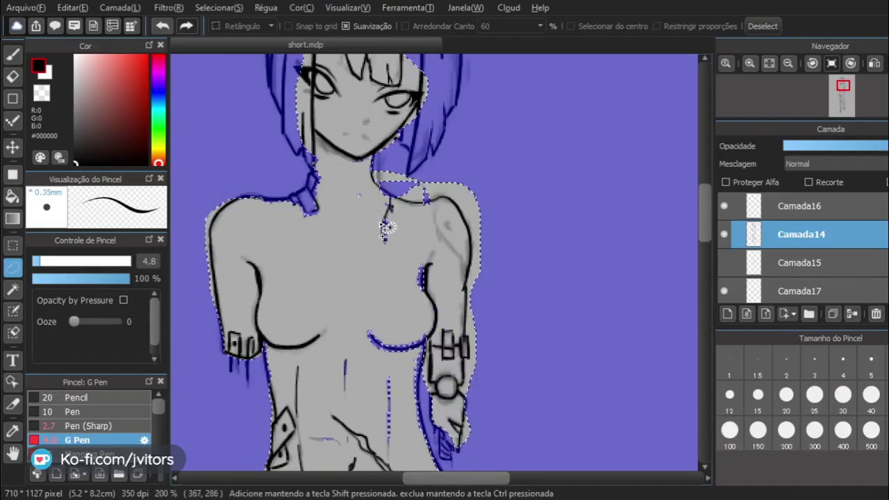
drag(436, 194, 421, 221)
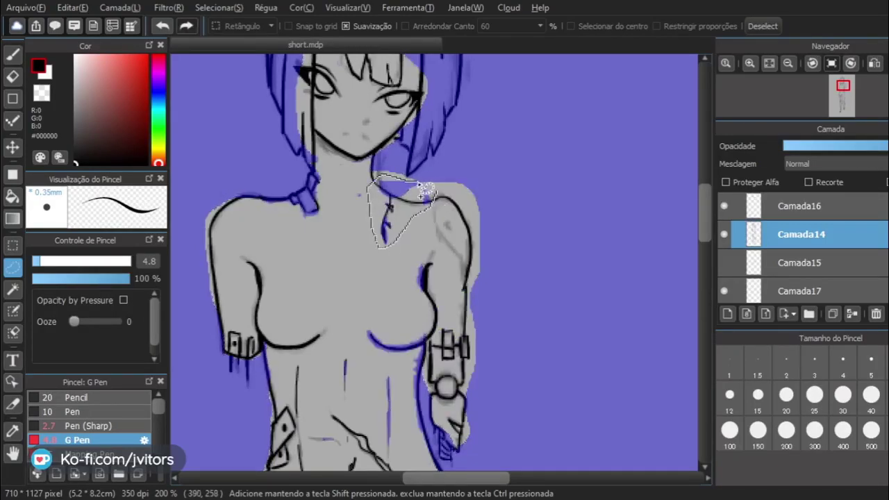
drag(448, 213, 411, 232)
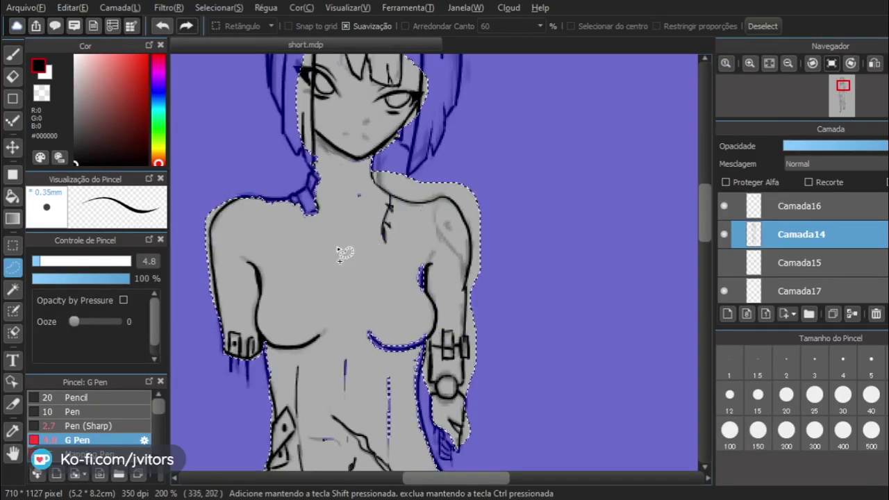
Lasso the curved line under the character's left breast into the body selection.
mouse_move(325, 332)
mouse_down()
mouse_move(341, 285)
mouse_move(293, 150)
mouse_up()
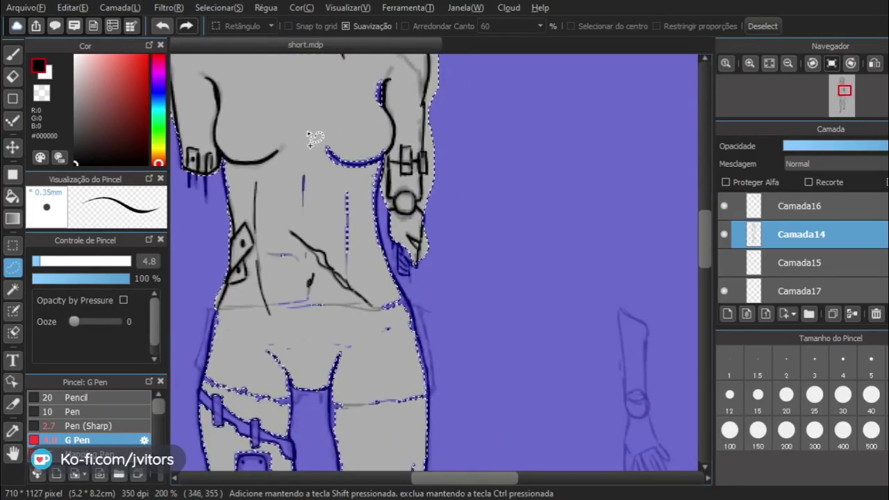
drag(303, 120, 357, 141)
drag(384, 194, 379, 182)
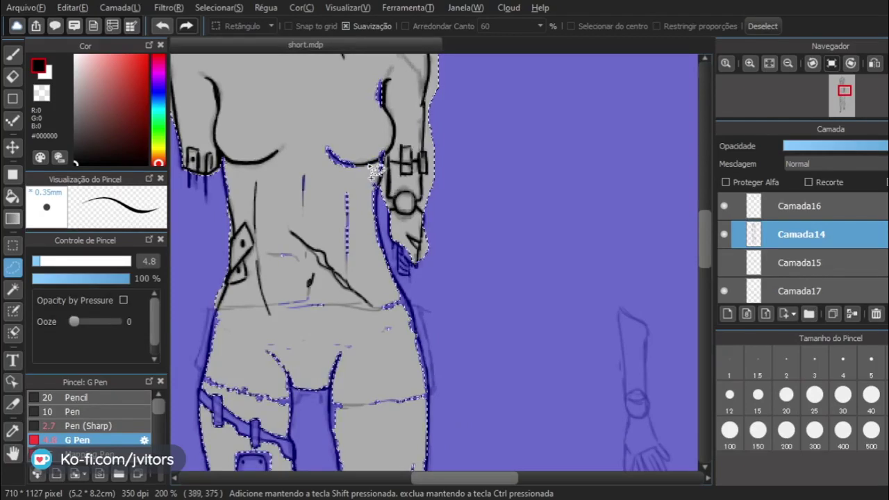
mouse_move(319, 129)
mouse_down()
mouse_move(357, 150)
mouse_move(327, 143)
mouse_up()
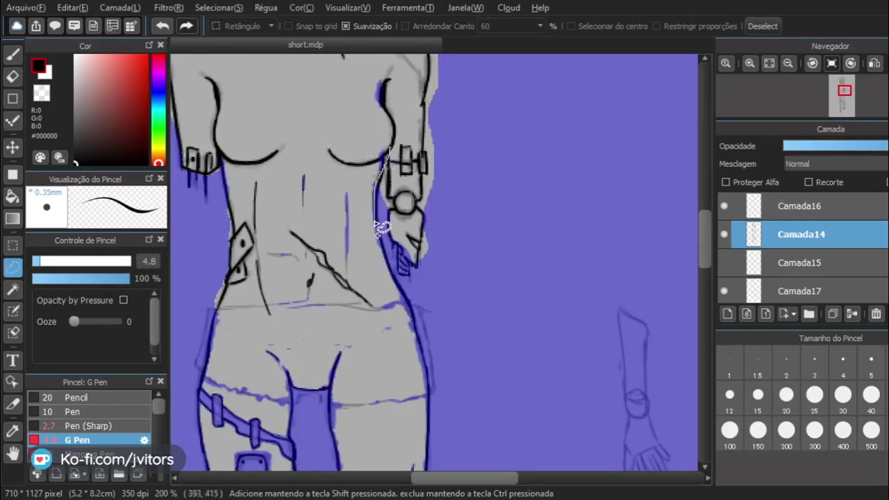
Lasso the character's left waist and hip outline and the remaining abdomen lines into the body selection.
drag(391, 268, 410, 314)
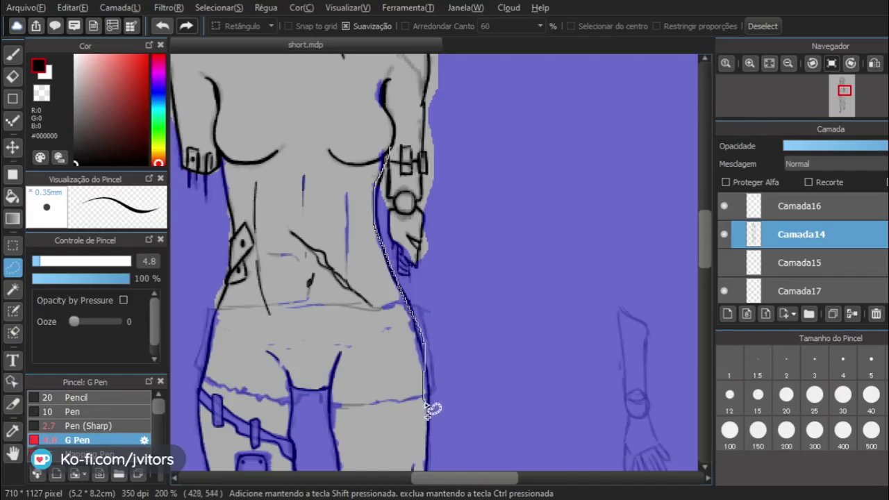
mouse_move(431, 409)
mouse_down()
mouse_move(404, 335)
mouse_move(364, 262)
mouse_move(380, 161)
mouse_up()
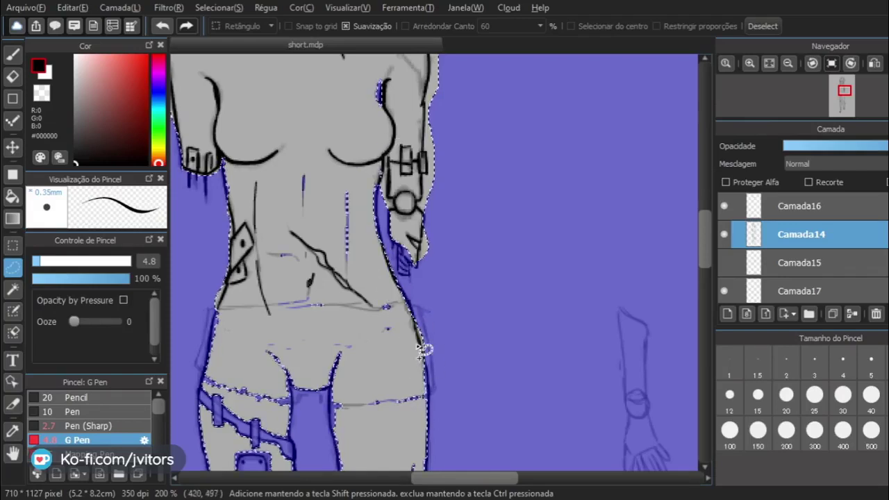
drag(409, 303, 419, 332)
mouse_move(409, 298)
mouse_down()
mouse_move(378, 320)
mouse_move(390, 340)
mouse_move(380, 294)
mouse_move(367, 323)
mouse_move(403, 345)
mouse_move(361, 276)
mouse_up()
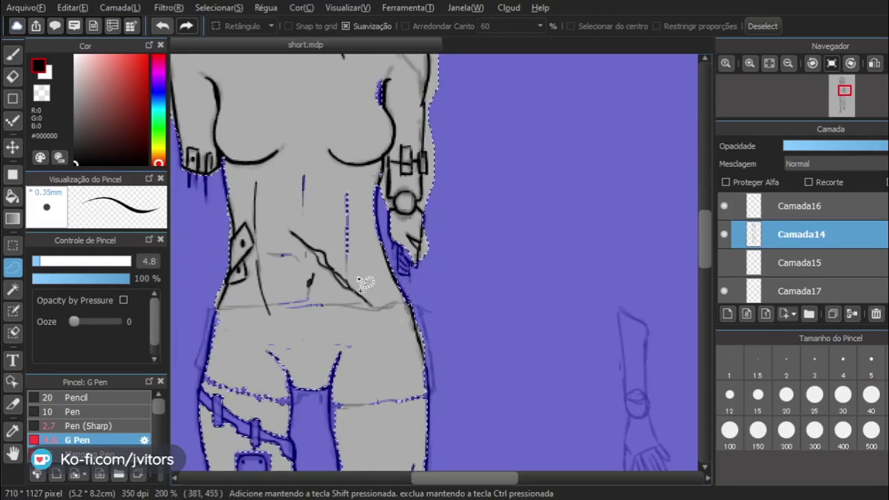
mouse_move(353, 190)
mouse_down()
mouse_move(355, 311)
mouse_move(322, 329)
mouse_move(274, 308)
mouse_move(273, 273)
mouse_move(299, 169)
mouse_move(336, 173)
mouse_move(351, 189)
mouse_up()
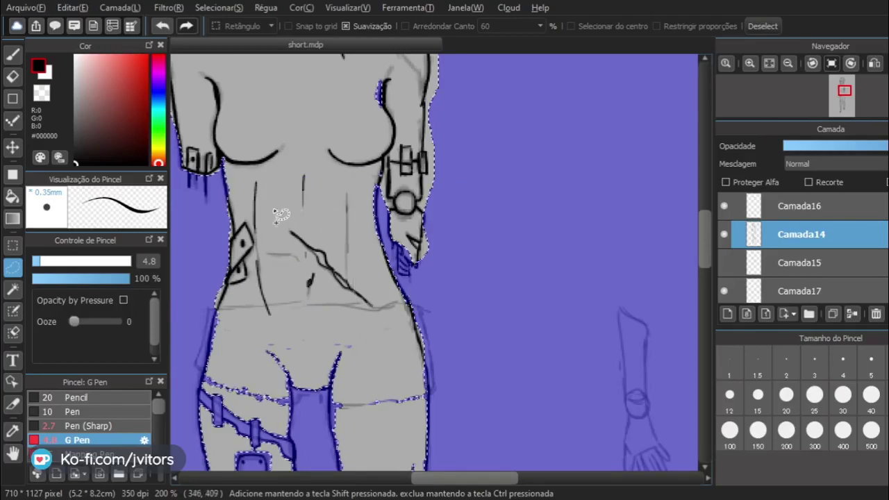
drag(234, 159, 232, 154)
Lasso the hem line across the character's left upper thigh and the outer hip edge into the body selection.
mouse_move(319, 324)
mouse_down()
mouse_move(315, 188)
mouse_move(326, 180)
mouse_up()
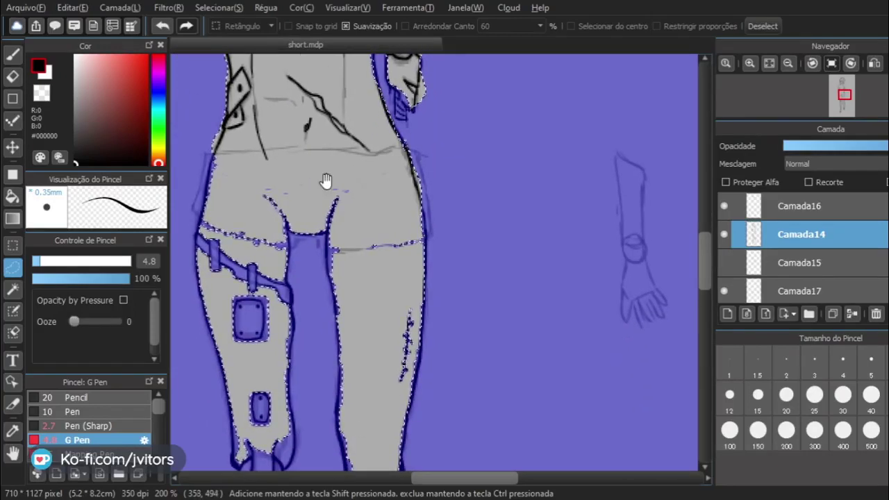
mouse_move(416, 213)
mouse_down()
mouse_move(417, 246)
mouse_move(388, 271)
mouse_up()
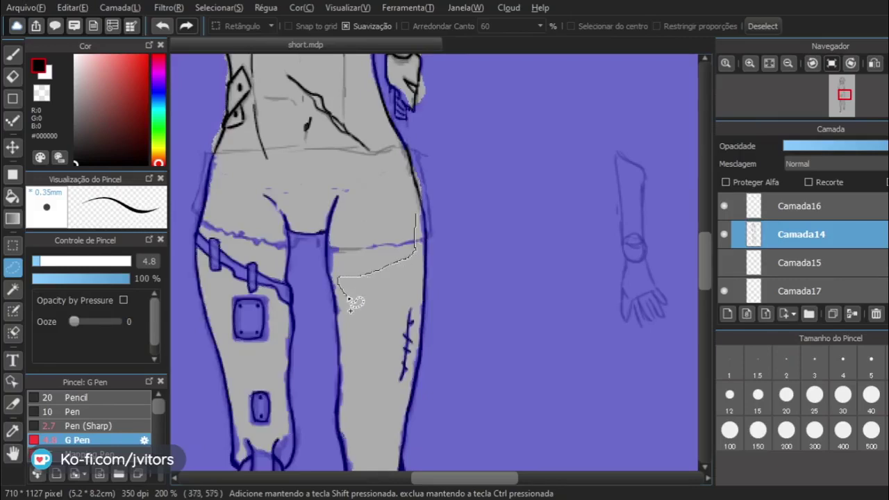
mouse_move(334, 276)
mouse_down()
mouse_move(323, 257)
mouse_move(353, 221)
mouse_up()
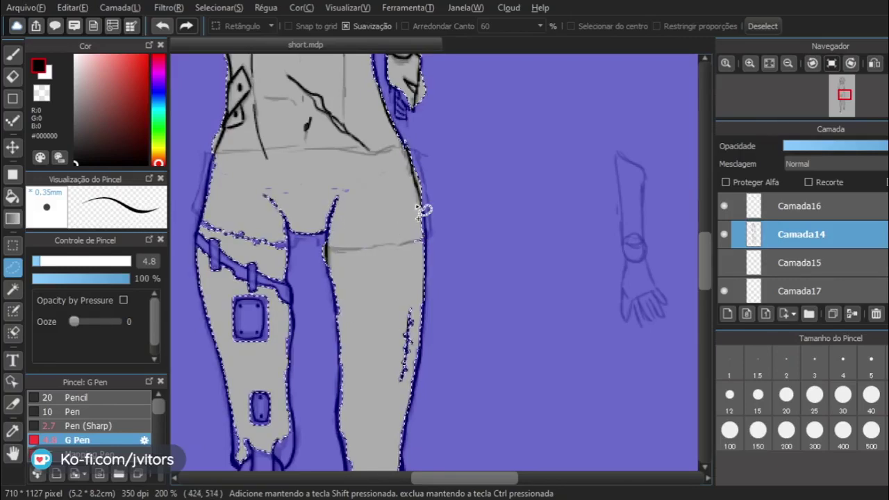
drag(415, 207, 420, 217)
drag(420, 210, 419, 262)
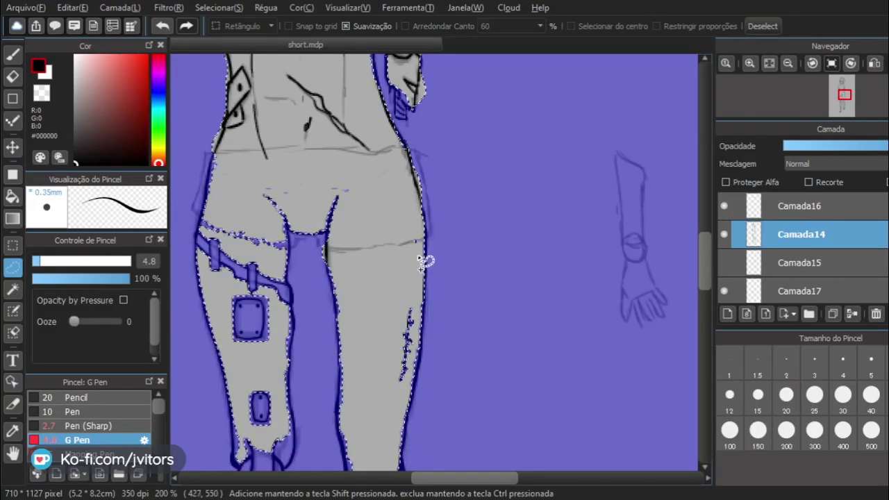
drag(419, 230, 420, 263)
Lasso the stitched scar on the character's left thigh and the whole left knee and lower leg into the body selection.
drag(352, 333, 316, 156)
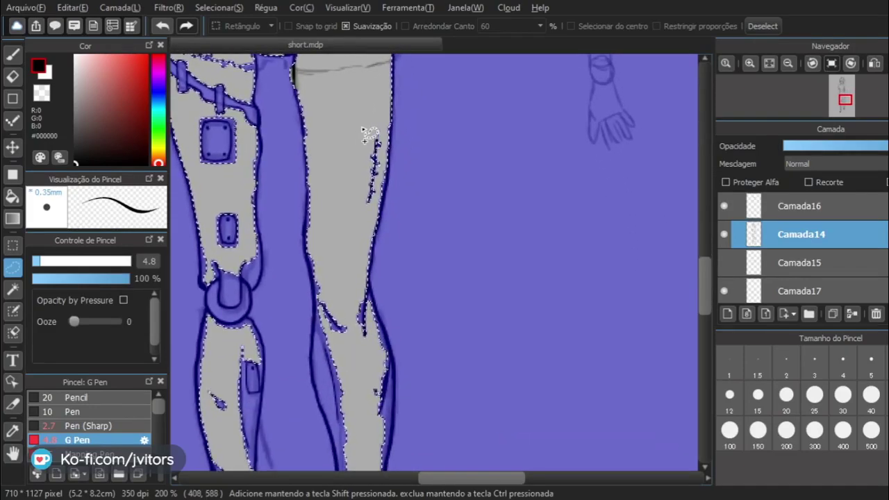
mouse_move(364, 118)
mouse_down()
mouse_move(350, 192)
mouse_move(382, 133)
mouse_up()
drag(319, 284, 312, 143)
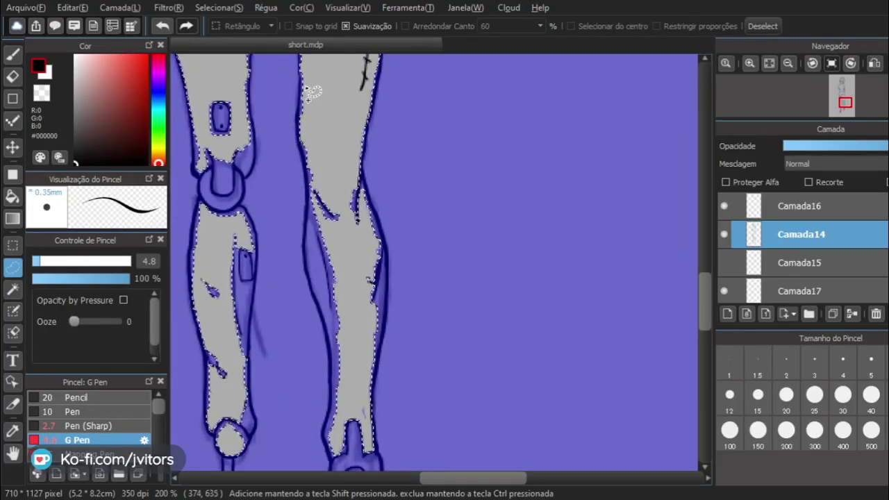
mouse_move(302, 96)
mouse_down()
mouse_move(300, 224)
mouse_move(323, 445)
mouse_up()
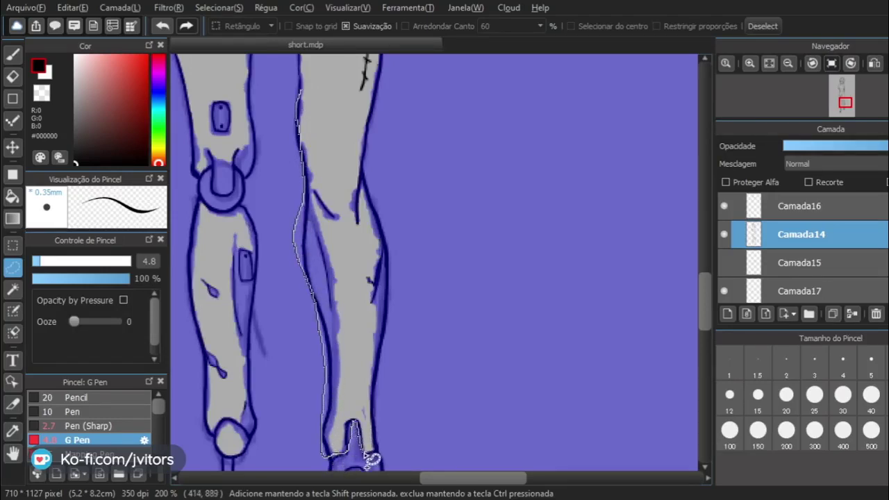
drag(413, 360, 403, 230)
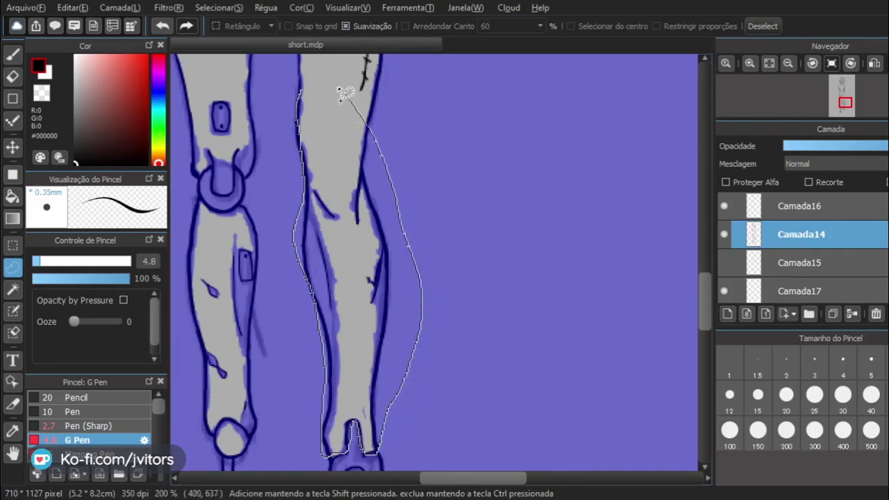
drag(302, 94, 304, 97)
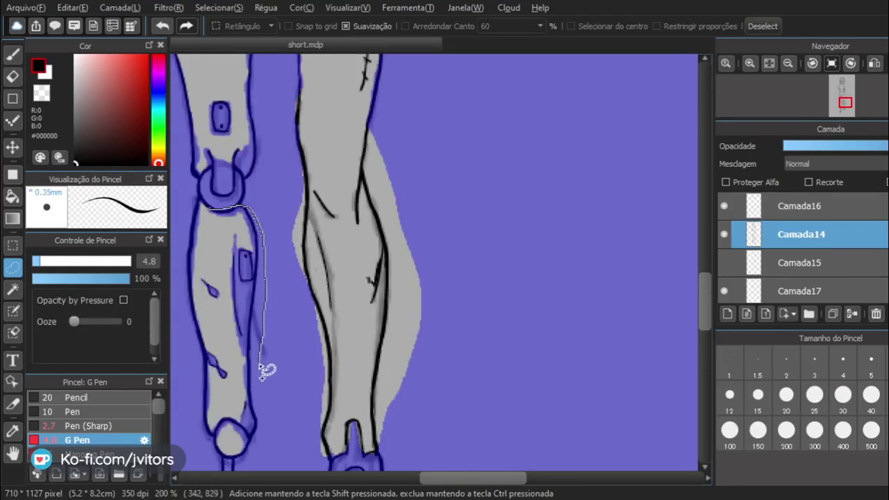
Lasso the character's right lower leg, from below the knee joint to the ankle ball, into the body selection.
drag(269, 430, 257, 466)
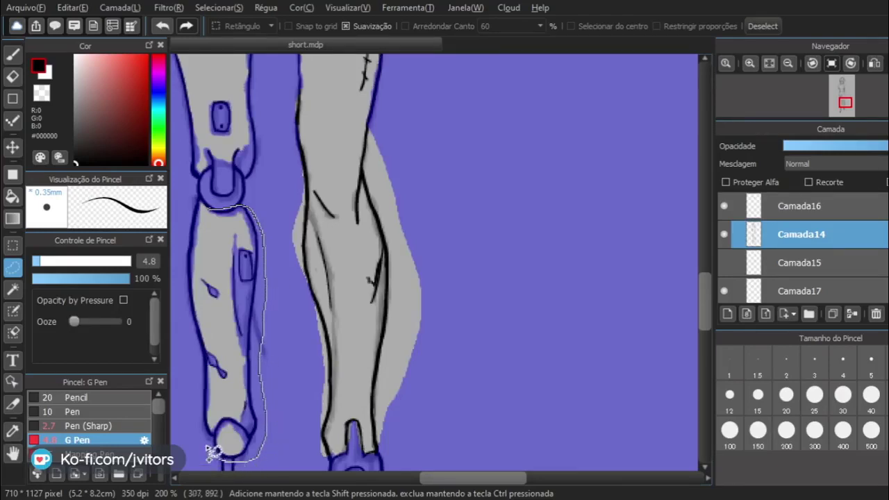
mouse_move(195, 393)
mouse_down()
mouse_move(178, 236)
mouse_move(188, 195)
mouse_move(221, 222)
mouse_up()
key(Delete)
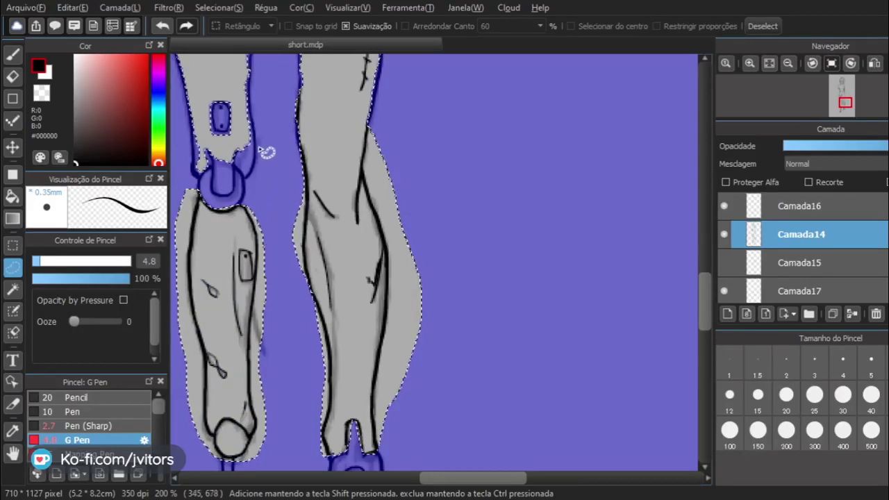
Lasso the character's right thigh with its two plates, from below the strap to the knee joint, into the body selection.
drag(212, 145, 262, 268)
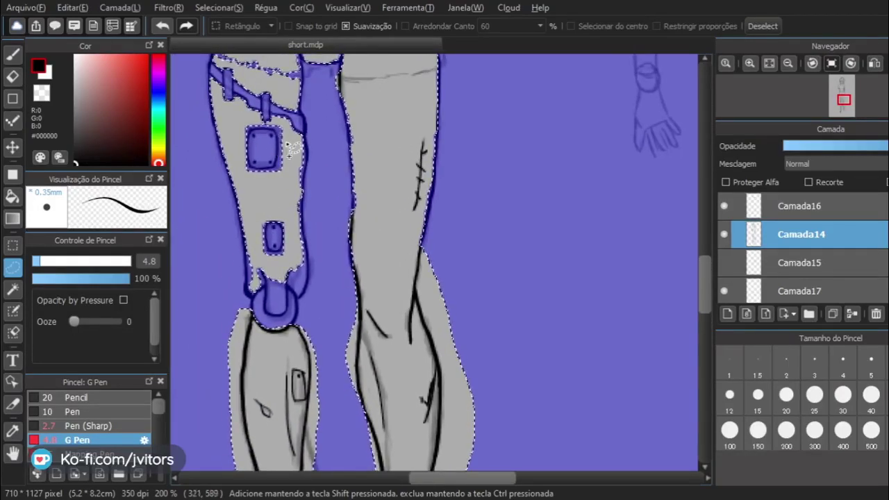
drag(296, 137, 304, 140)
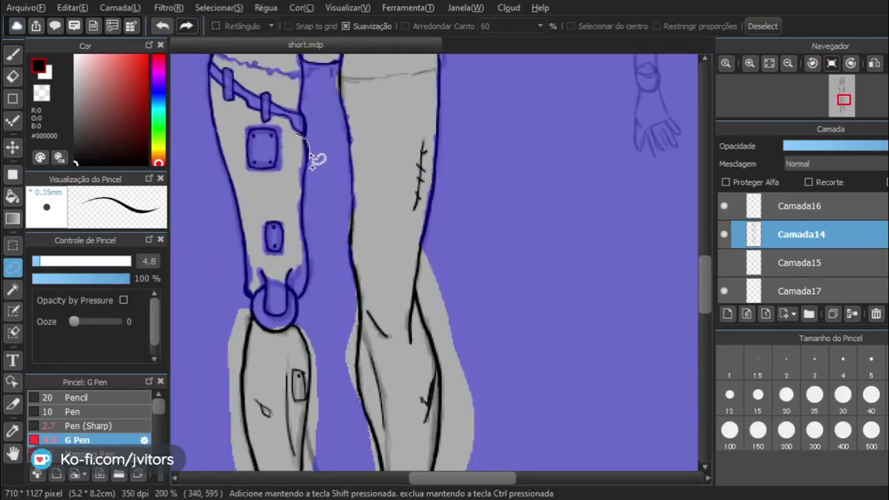
mouse_move(310, 189)
mouse_down()
mouse_move(324, 290)
mouse_move(305, 304)
mouse_up()
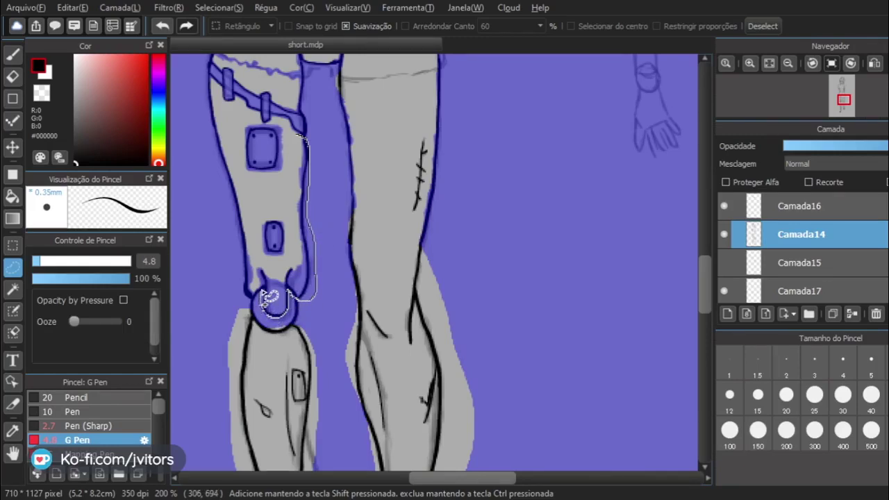
mouse_move(239, 251)
mouse_down()
mouse_move(207, 129)
mouse_move(206, 89)
mouse_up()
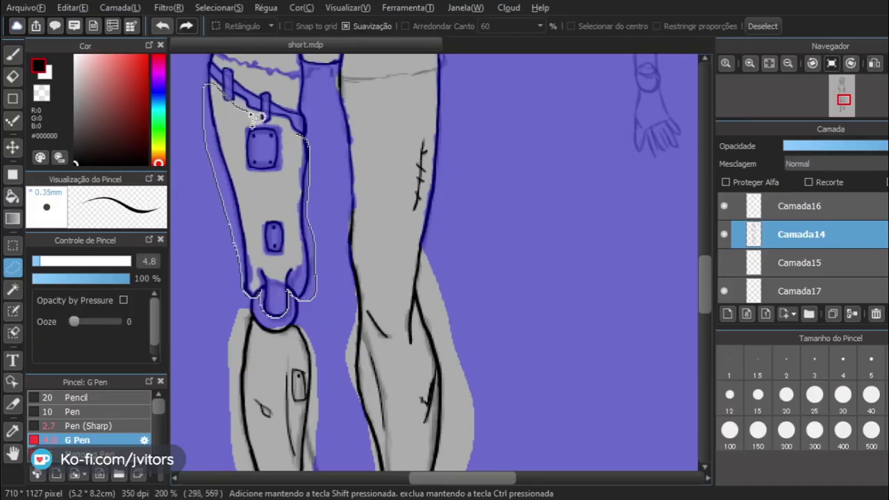
mouse_move(254, 118)
mouse_down()
mouse_move(301, 149)
mouse_move(327, 143)
mouse_move(337, 331)
mouse_up()
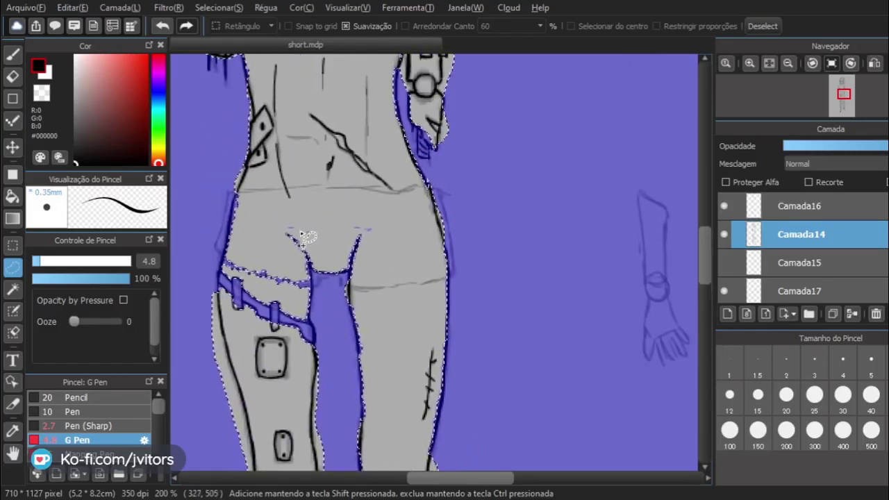
Lasso the groin lines and the ragged hem line across the character's right upper thigh into the body selection.
drag(307, 261, 311, 279)
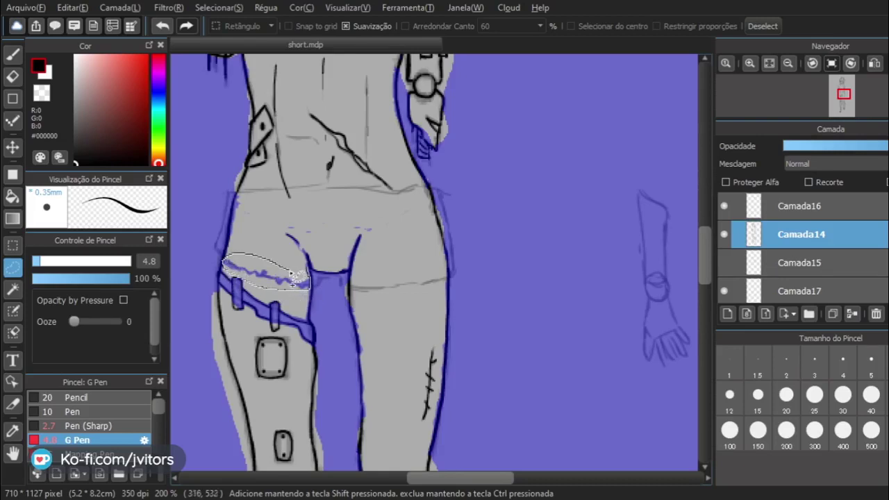
mouse_move(307, 278)
mouse_down()
mouse_move(312, 297)
mouse_move(308, 271)
mouse_up()
mouse_move(279, 235)
mouse_down()
mouse_move(306, 248)
mouse_move(284, 228)
mouse_move(299, 257)
mouse_move(319, 231)
mouse_move(295, 253)
mouse_move(315, 257)
mouse_move(307, 278)
mouse_move(302, 229)
mouse_up()
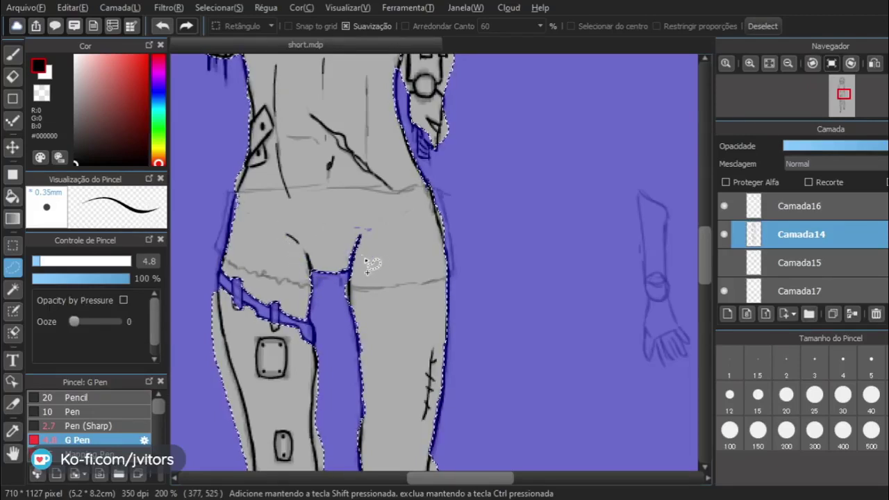
mouse_move(364, 227)
mouse_down()
mouse_move(363, 278)
mouse_move(344, 262)
mouse_move(360, 221)
mouse_up()
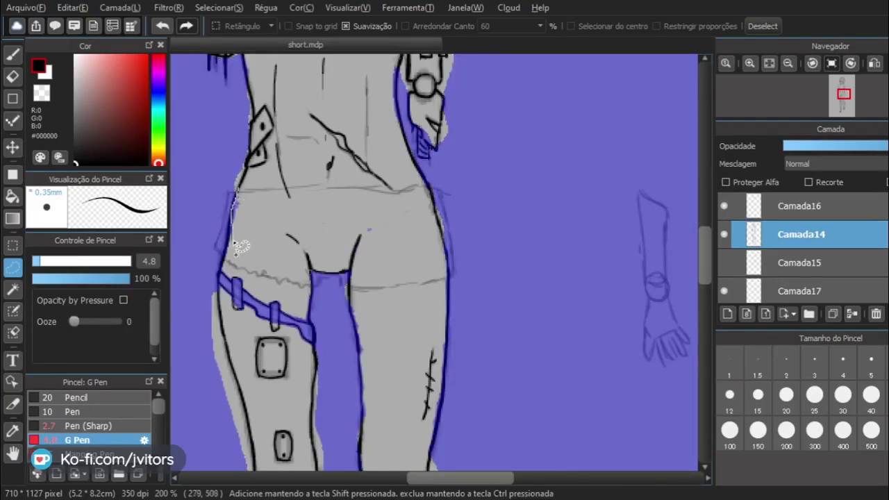
Lasso the outline of the character's right hip, from the waistband down to the thigh strap, into the body selection.
mouse_move(233, 243)
mouse_down()
mouse_move(227, 245)
mouse_move(229, 233)
mouse_up()
drag(235, 200, 233, 221)
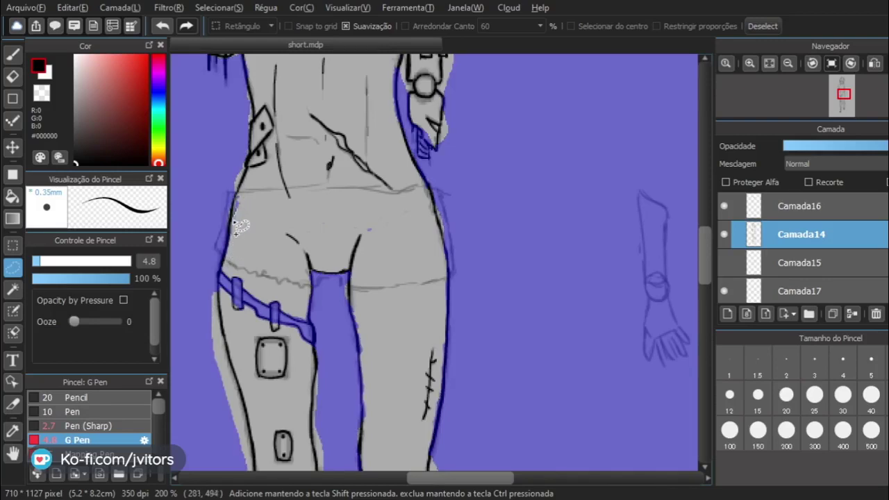
drag(231, 255, 233, 275)
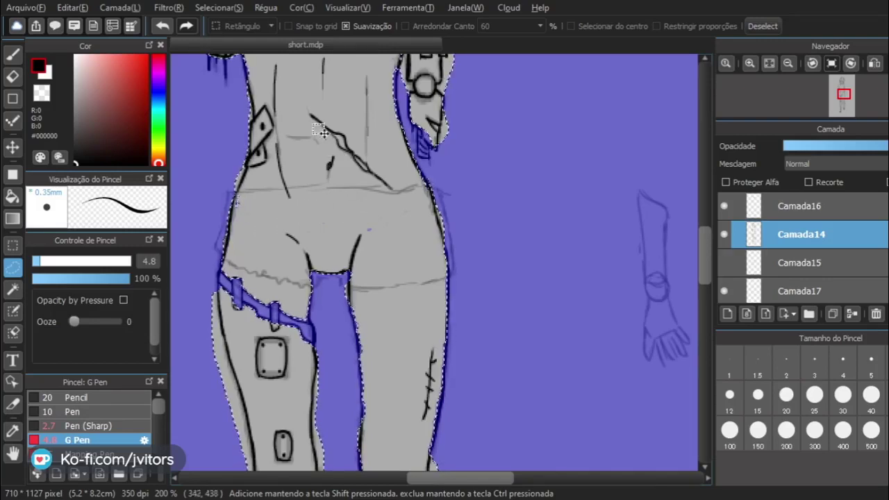
Lasso the fringe strand above the character's left eye, up to the lower end of the hair ornament, into the body selection.
drag(297, 100, 338, 301)
drag(301, 139, 327, 244)
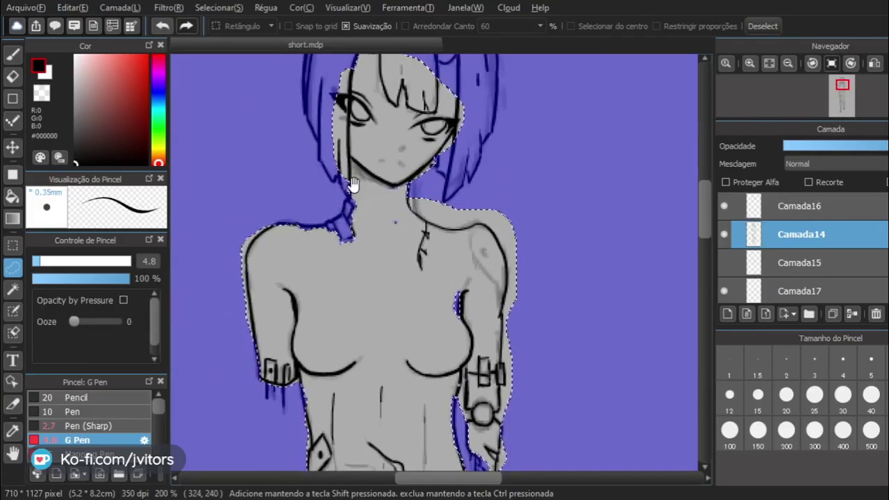
drag(343, 149, 331, 258)
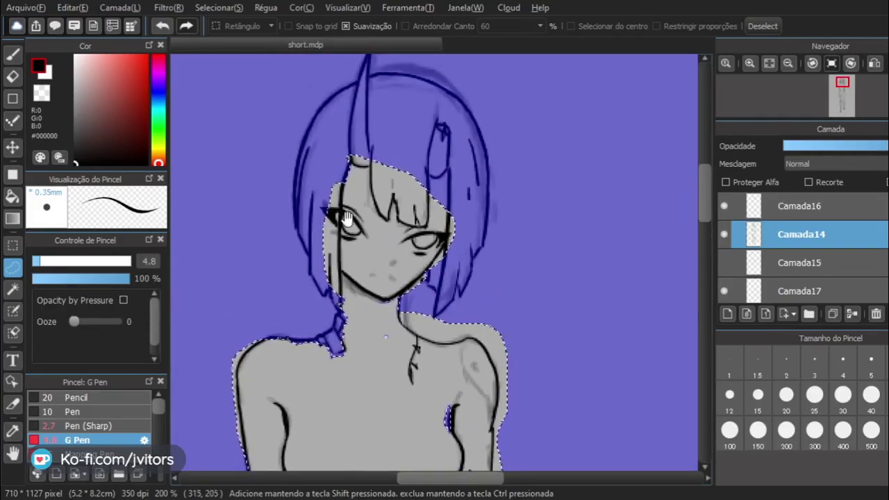
drag(420, 199, 423, 169)
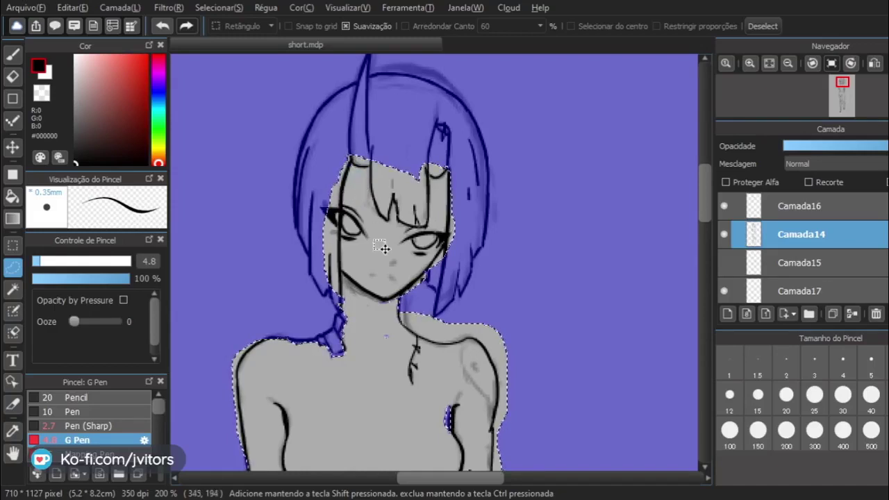
key(ctrl+d)
Lasso the stray speck below the neck and the line at the character's left armpit into the body selection.
drag(370, 324, 360, 172)
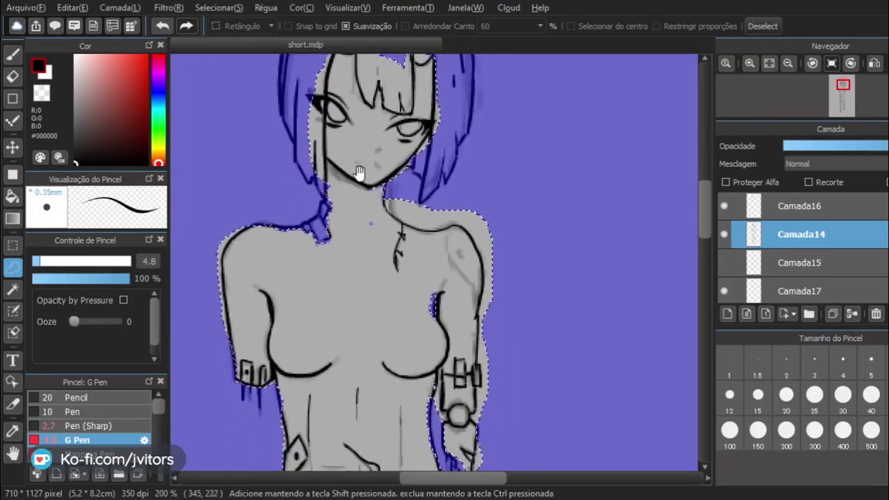
mouse_move(369, 213)
mouse_down()
mouse_move(364, 230)
mouse_move(369, 214)
mouse_up()
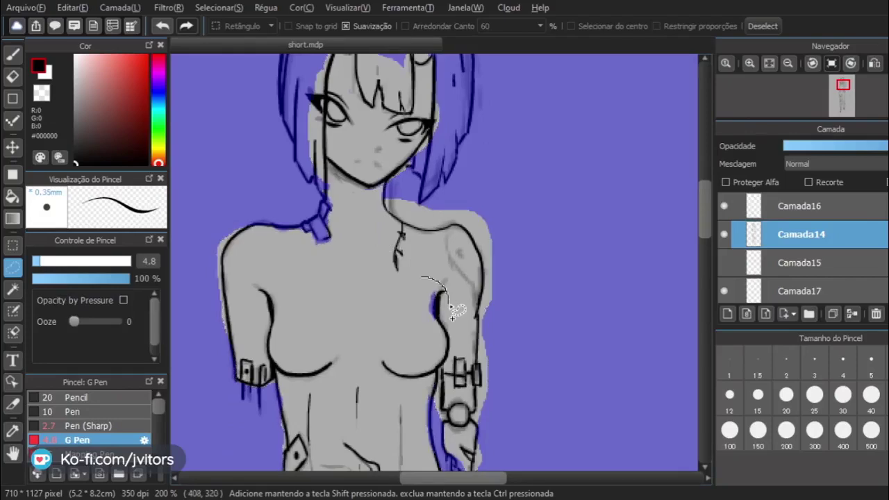
drag(426, 294, 386, 198)
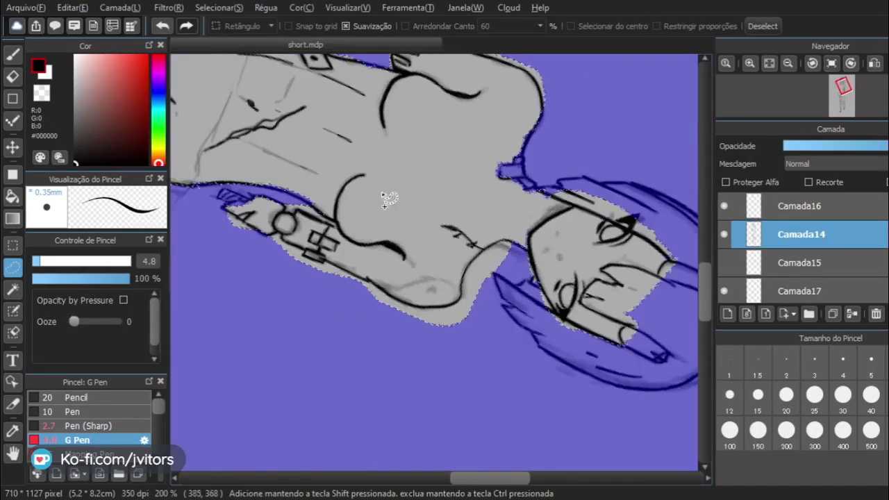
Straighten the canvas rotation and lasso the outlines along both sides of the character's waist into the body selection.
click(831, 64)
scroll(375, 292, down, 4)
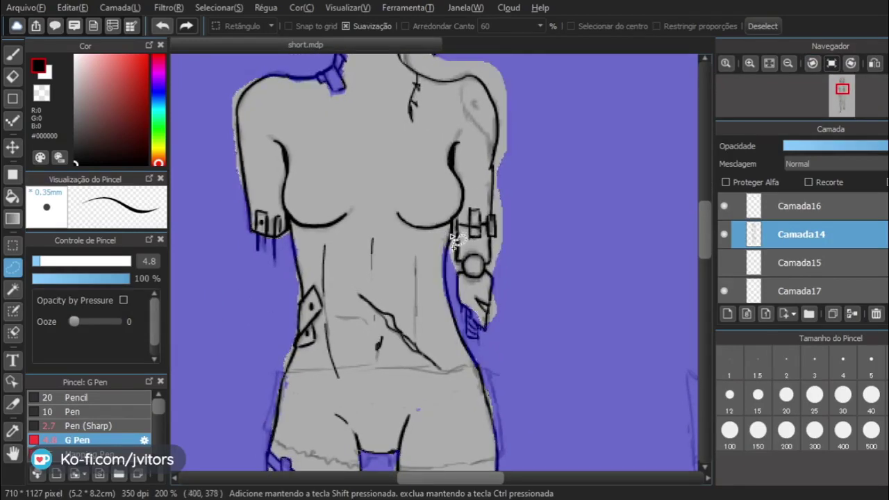
drag(449, 260, 436, 323)
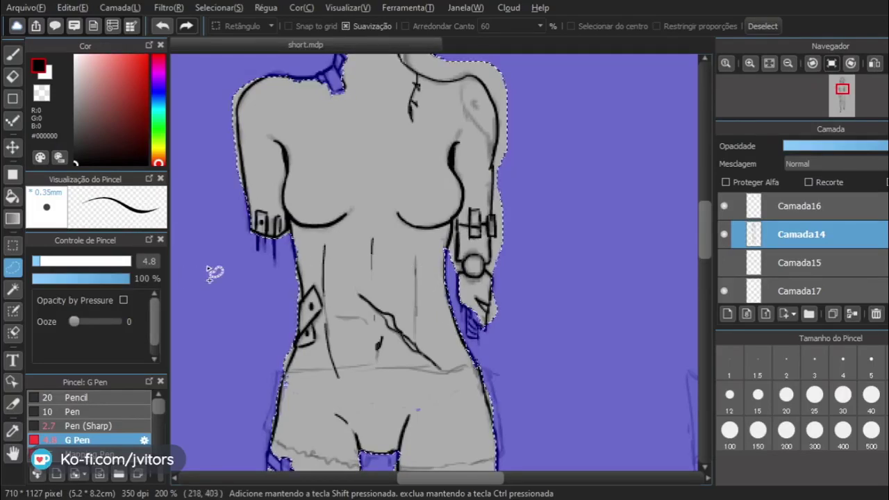
drag(299, 243, 295, 253)
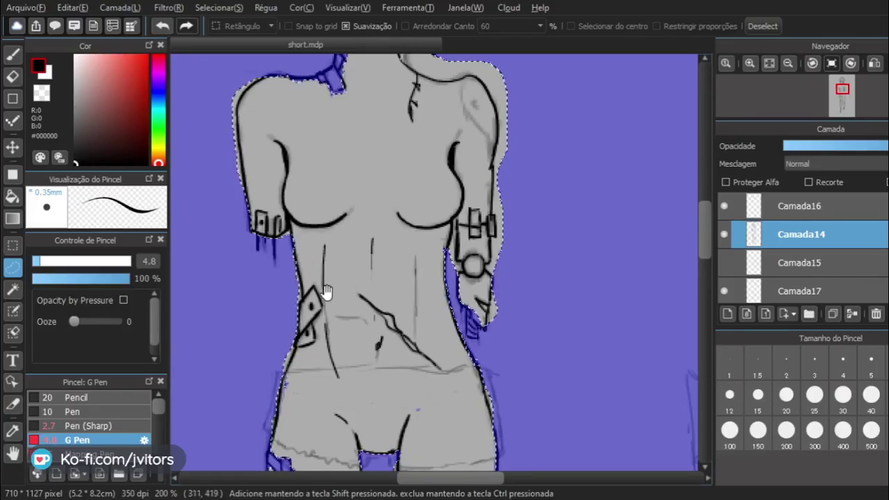
drag(327, 291, 304, 213)
mouse_move(274, 167)
mouse_down()
mouse_move(267, 173)
mouse_move(266, 165)
mouse_up()
mouse_move(303, 313)
mouse_down()
mouse_move(290, 272)
mouse_move(293, 318)
mouse_up()
Lasso the inner edge of the character's left thigh, below the crotch, into the body selection.
mouse_move(335, 372)
mouse_down()
mouse_move(337, 397)
mouse_move(326, 417)
mouse_move(327, 352)
mouse_move(379, 382)
mouse_move(397, 415)
mouse_move(385, 457)
mouse_up()
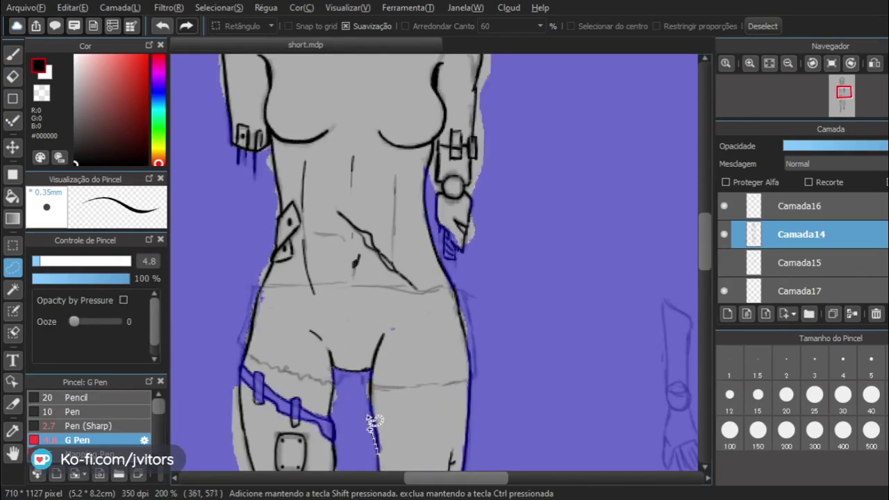
drag(372, 382, 382, 373)
drag(394, 433, 389, 225)
key(ctrl+d)
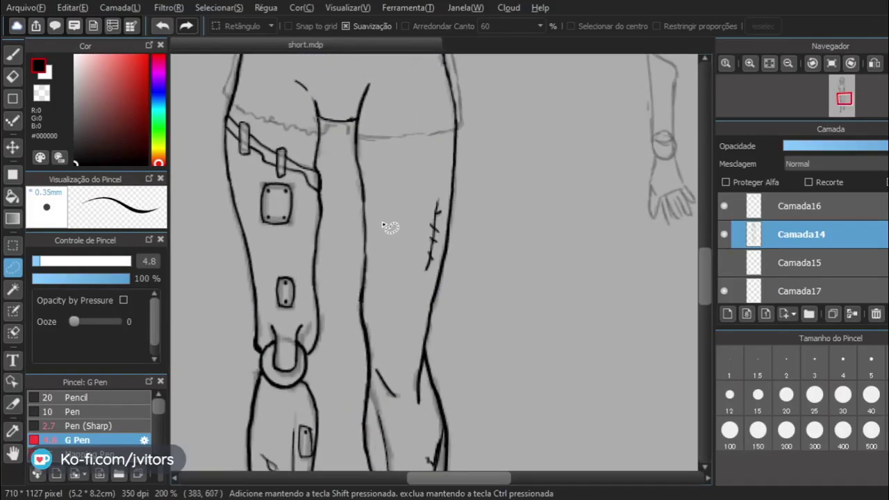
key(ctrl+z)
Expand the whole body selection slightly outward past the leg outlines.
drag(390, 279, 381, 201)
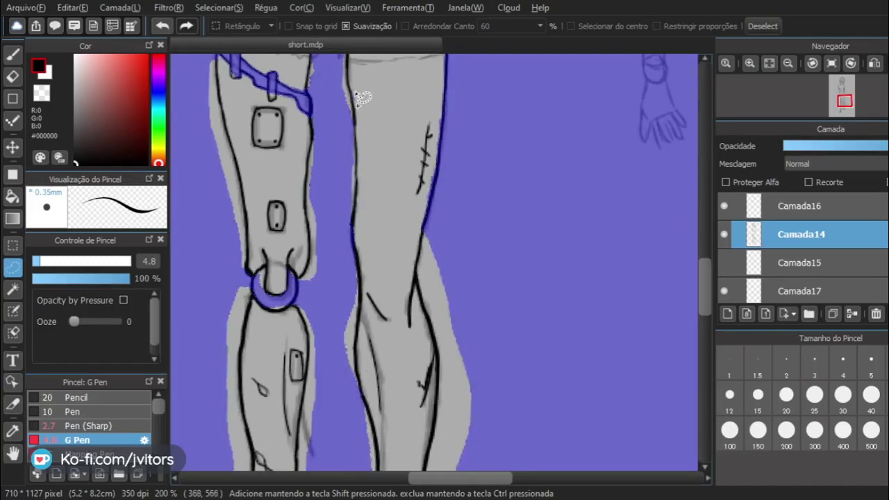
mouse_move(424, 84)
mouse_down()
mouse_move(412, 131)
mouse_move(416, 114)
mouse_up()
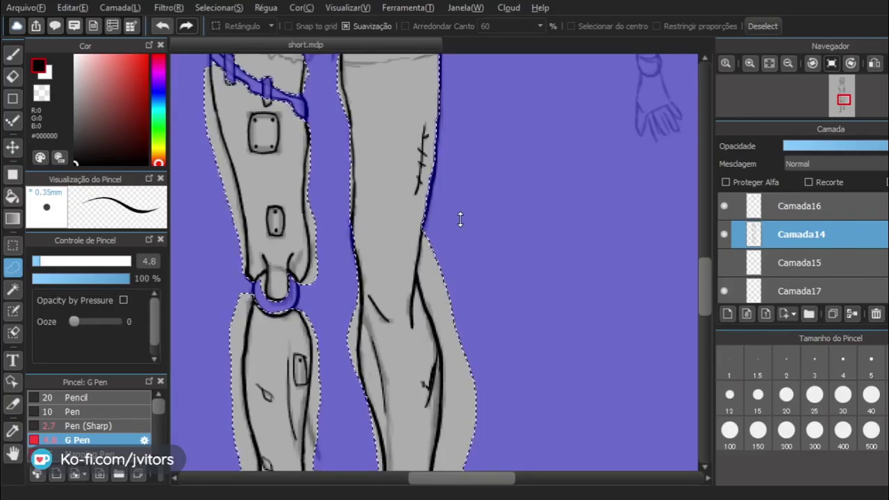
key(Return)
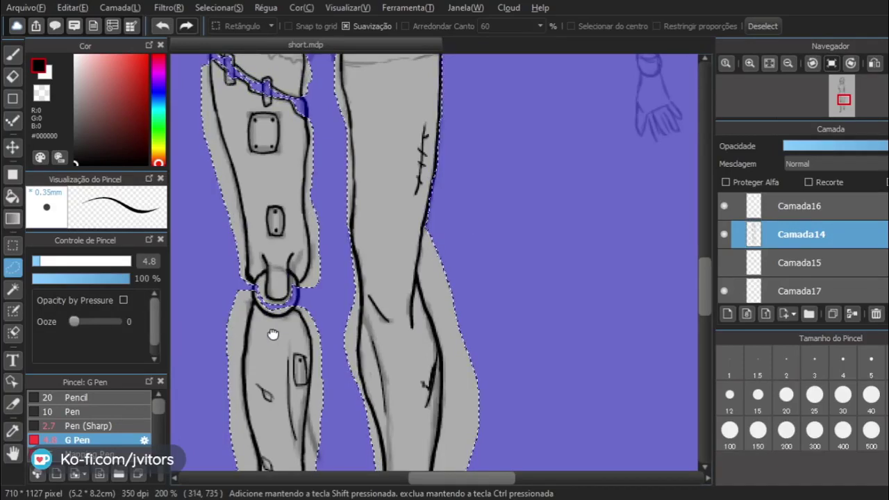
Lasso the character's right foot, including the toes and the rods below the ankle ball, into the body selection.
mouse_move(274, 334)
mouse_down()
mouse_move(241, 75)
mouse_move(253, 36)
mouse_up()
mouse_move(258, 292)
mouse_down()
mouse_move(284, 214)
mouse_move(270, 258)
mouse_up()
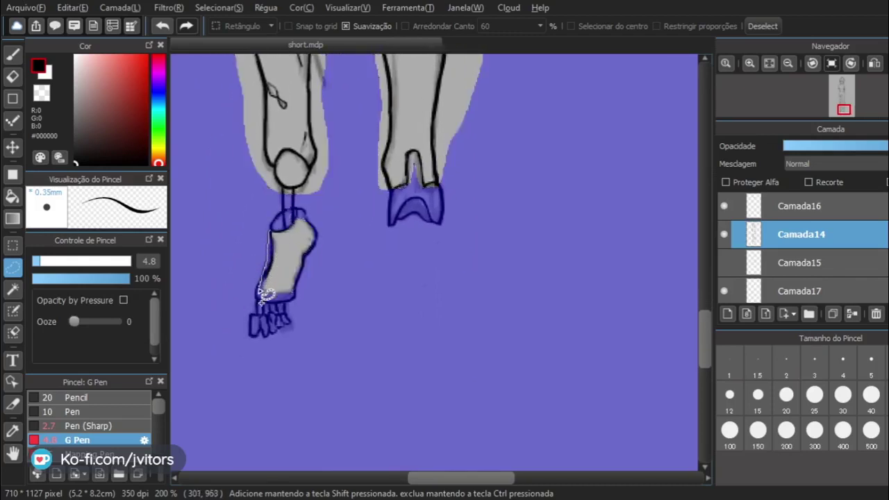
mouse_move(251, 328)
mouse_down()
mouse_move(256, 350)
mouse_move(289, 332)
mouse_up()
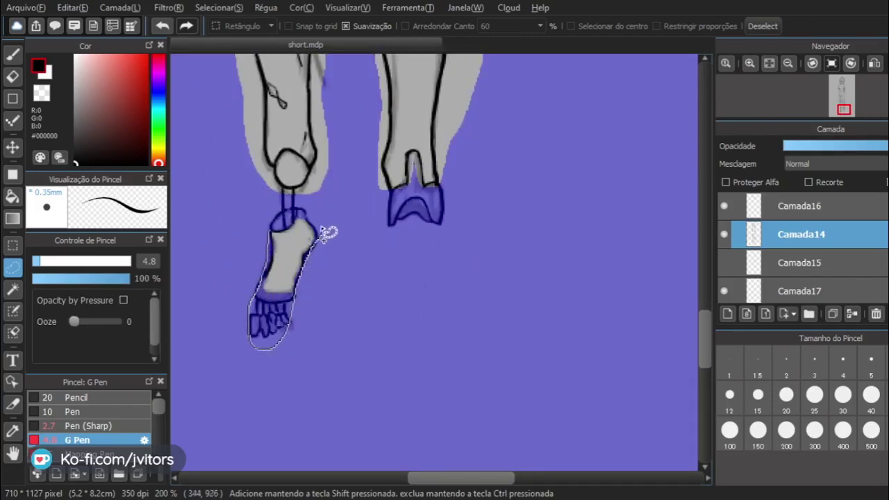
mouse_move(270, 231)
mouse_down()
mouse_move(252, 352)
mouse_move(262, 213)
mouse_move(290, 204)
mouse_move(320, 218)
mouse_move(325, 265)
mouse_move(274, 350)
mouse_move(244, 313)
mouse_move(260, 212)
mouse_up()
mouse_move(259, 295)
mouse_down()
mouse_move(280, 299)
mouse_move(286, 341)
mouse_up()
mouse_move(302, 309)
mouse_down()
mouse_move(272, 323)
mouse_move(297, 315)
mouse_up()
Lasso the forked mechanical end piece at the bottom of the character's left leg into the body selection.
scroll(308, 156, up, 3)
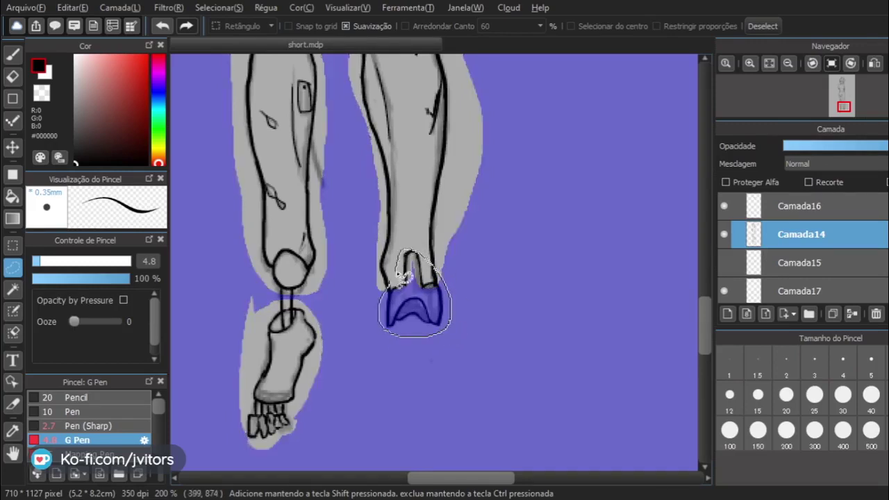
drag(401, 274, 397, 264)
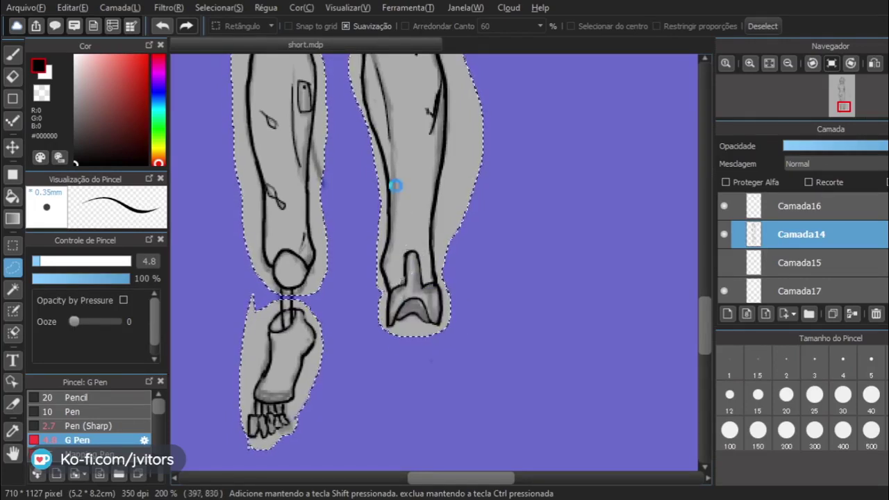
Check the body selection's coverage from the lower legs up over the torso to the neck and head.
drag(391, 135, 407, 252)
drag(399, 155, 401, 228)
drag(397, 154, 398, 211)
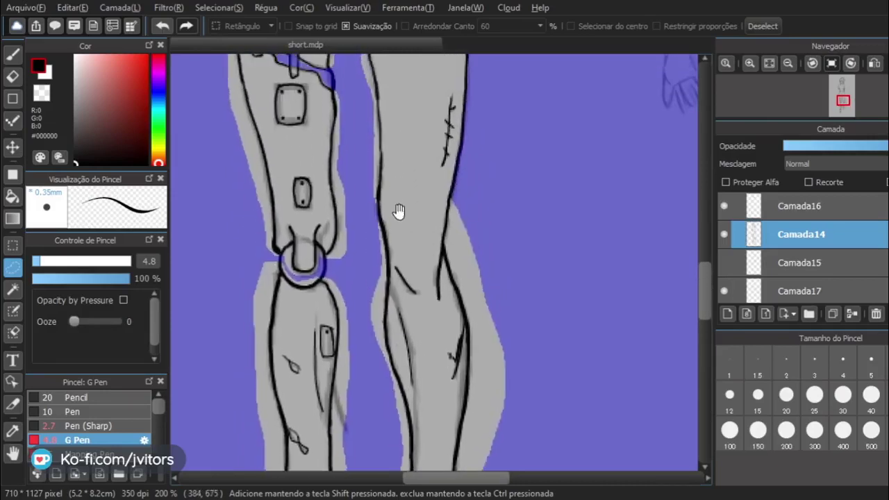
scroll(398, 210, up, 8)
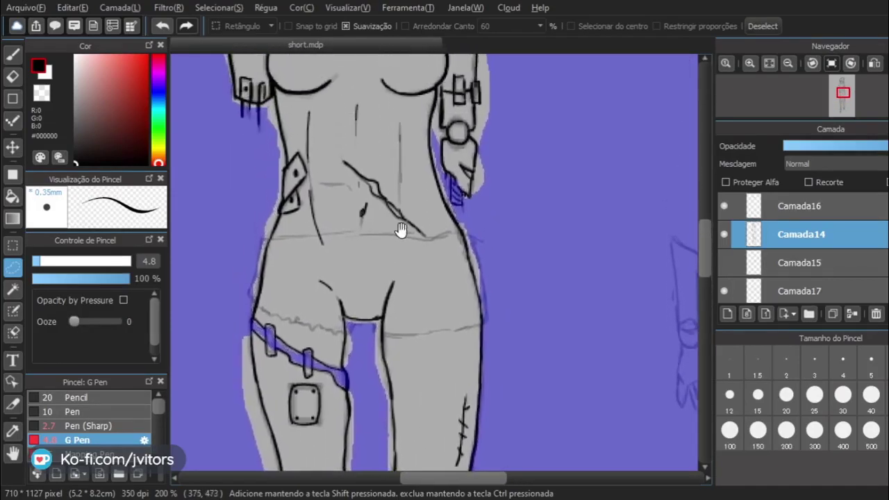
scroll(401, 229, up, 7)
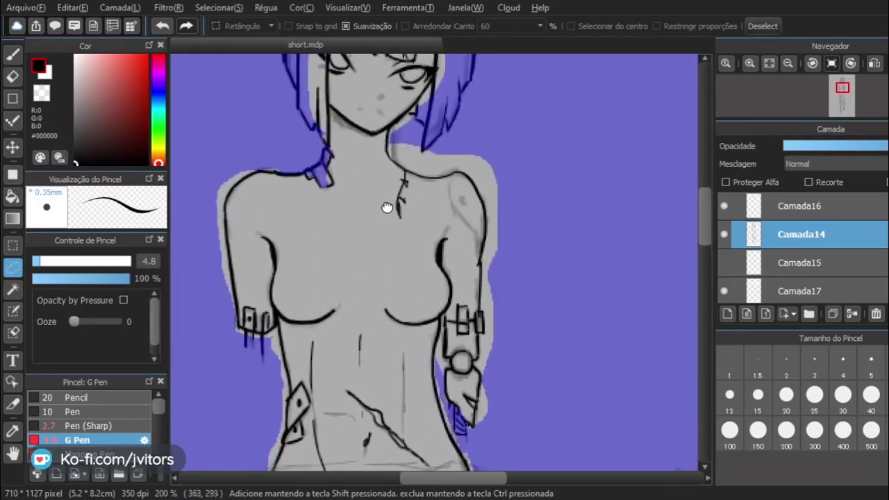
drag(387, 207, 390, 221)
drag(322, 200, 329, 207)
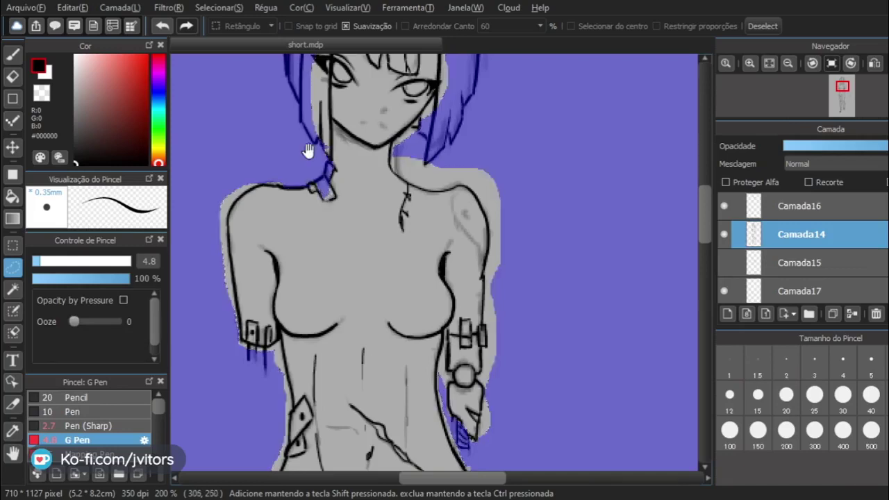
scroll(304, 139, up, 2)
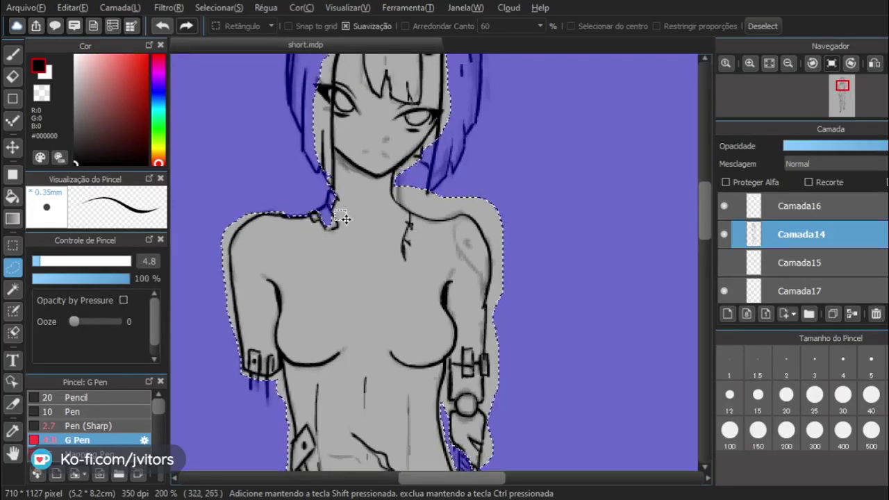
drag(336, 211, 333, 210)
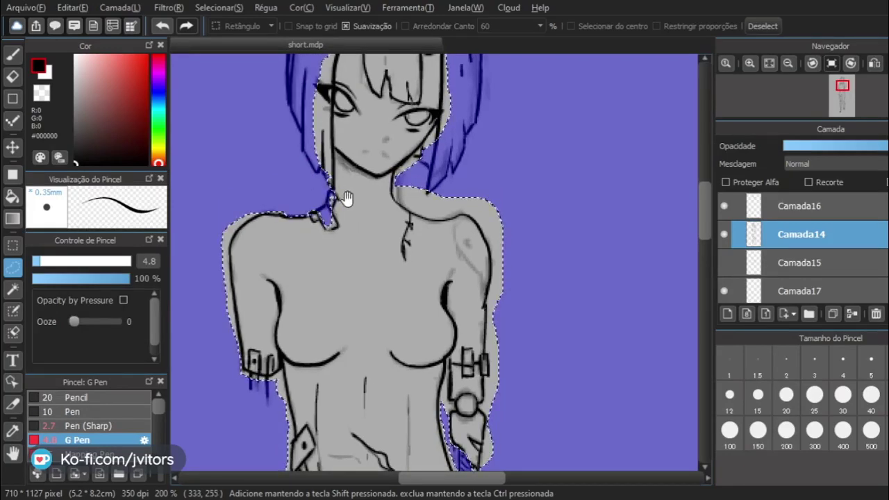
scroll(336, 180, up, 7)
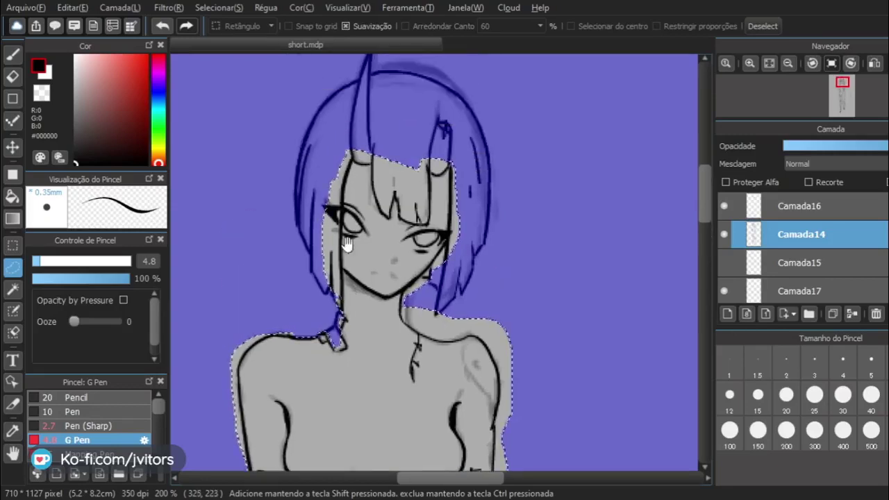